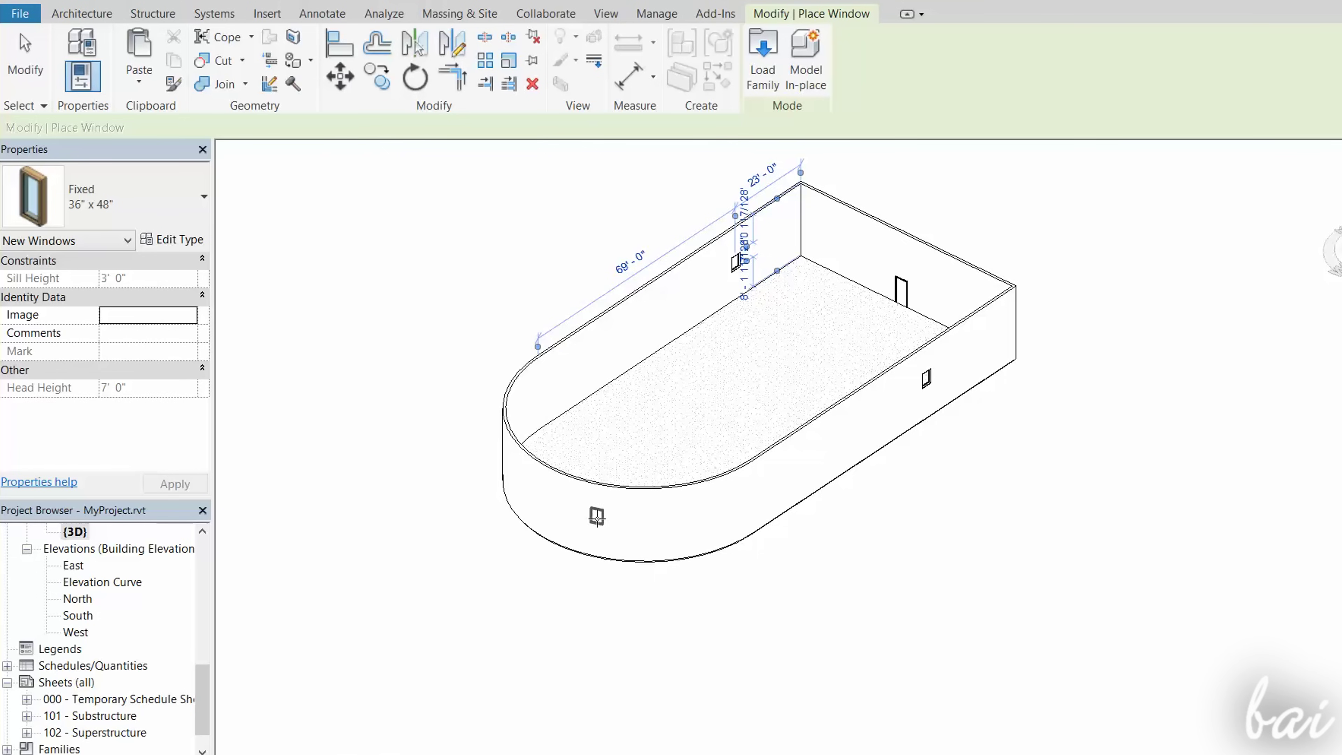
- Place a window in the curved wall and sketch the roof footprint, following the walls with straight lines and an arc
{"action": "left_click", "coordinate": [610, 511]}
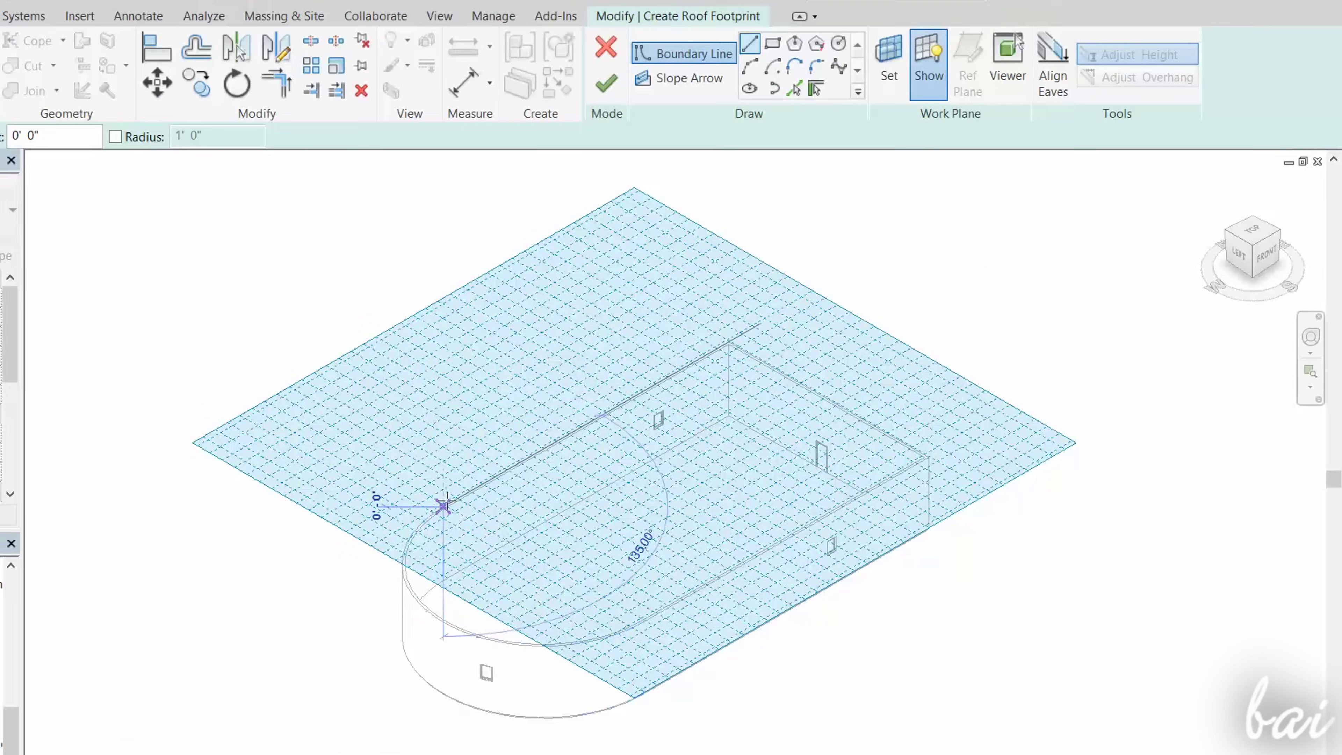
{"action": "left_click", "coordinate": [443, 505]}
{"action": "left_click", "coordinate": [728, 343]}
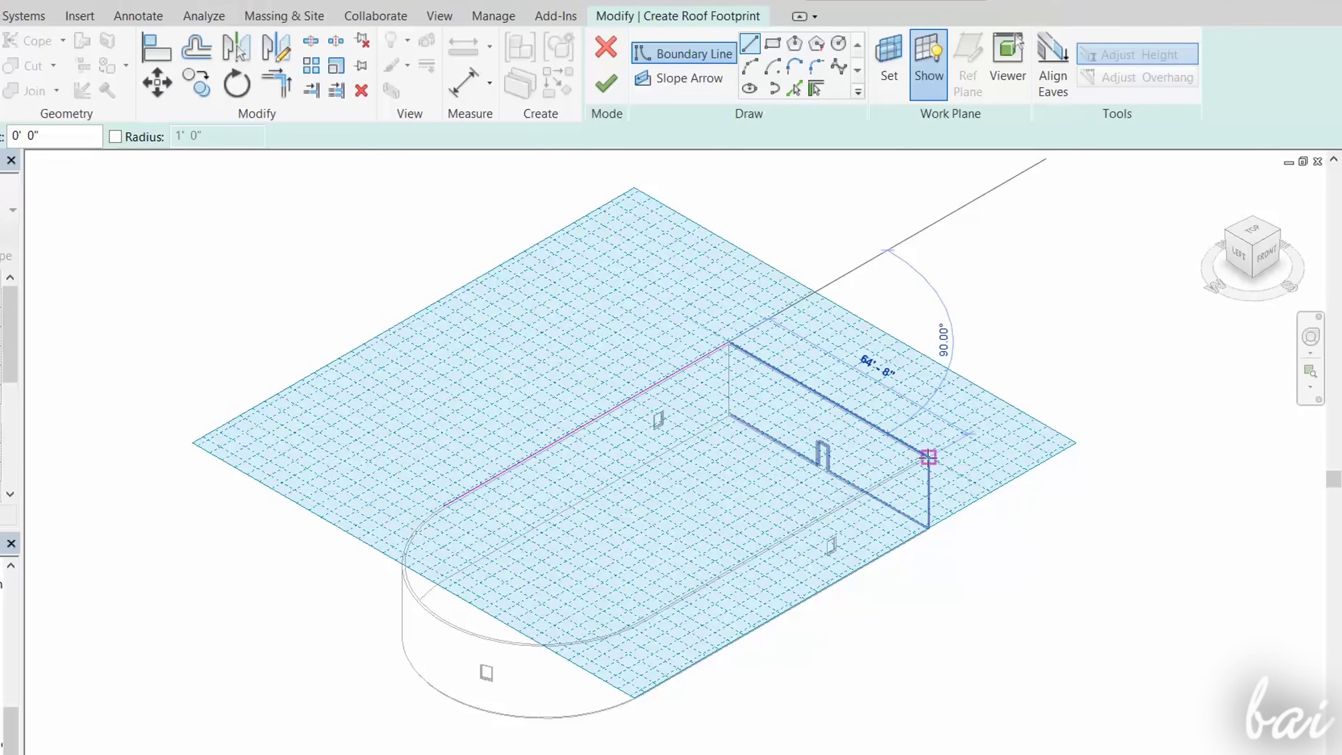
{"action": "left_click", "coordinate": [929, 456]}
{"action": "left_click", "coordinate": [640, 622]}
{"action": "left_click", "coordinate": [750, 66]}
{"action": "left_click", "coordinate": [446, 513]}
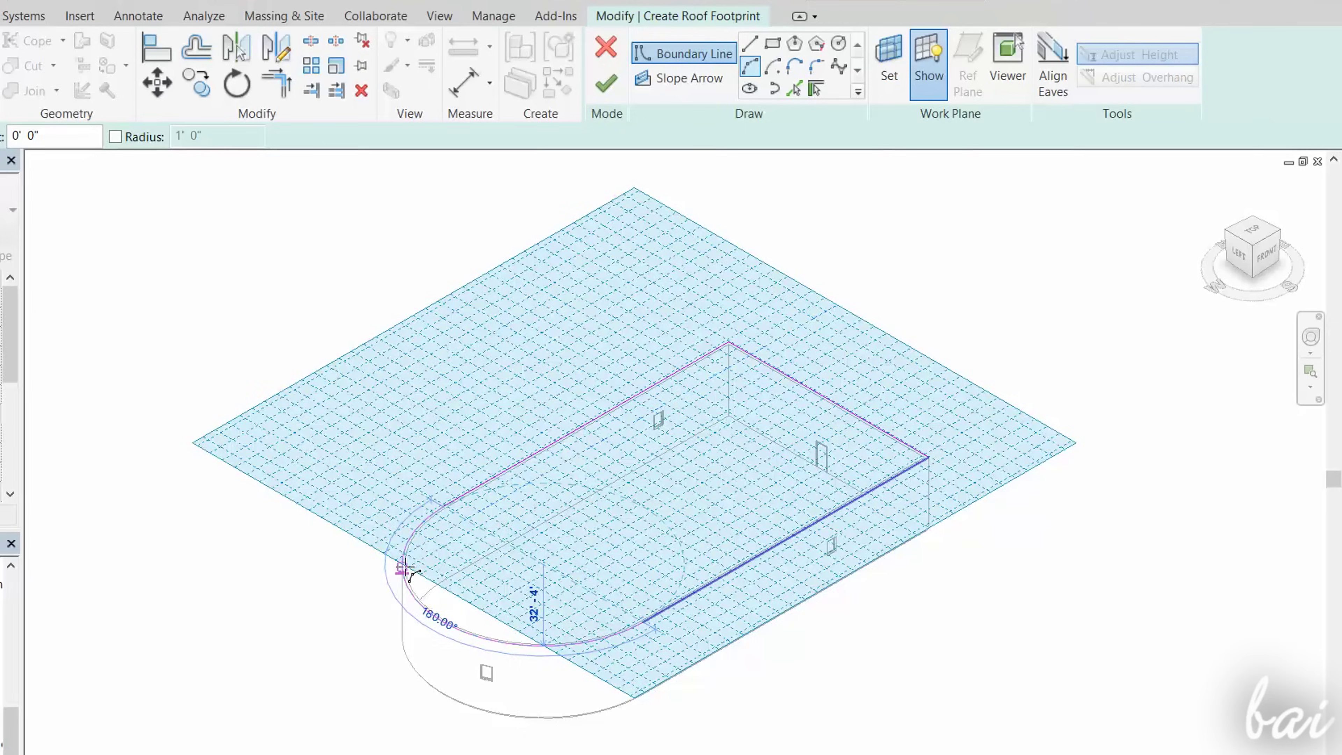
{"action": "left_click", "coordinate": [400, 563]}
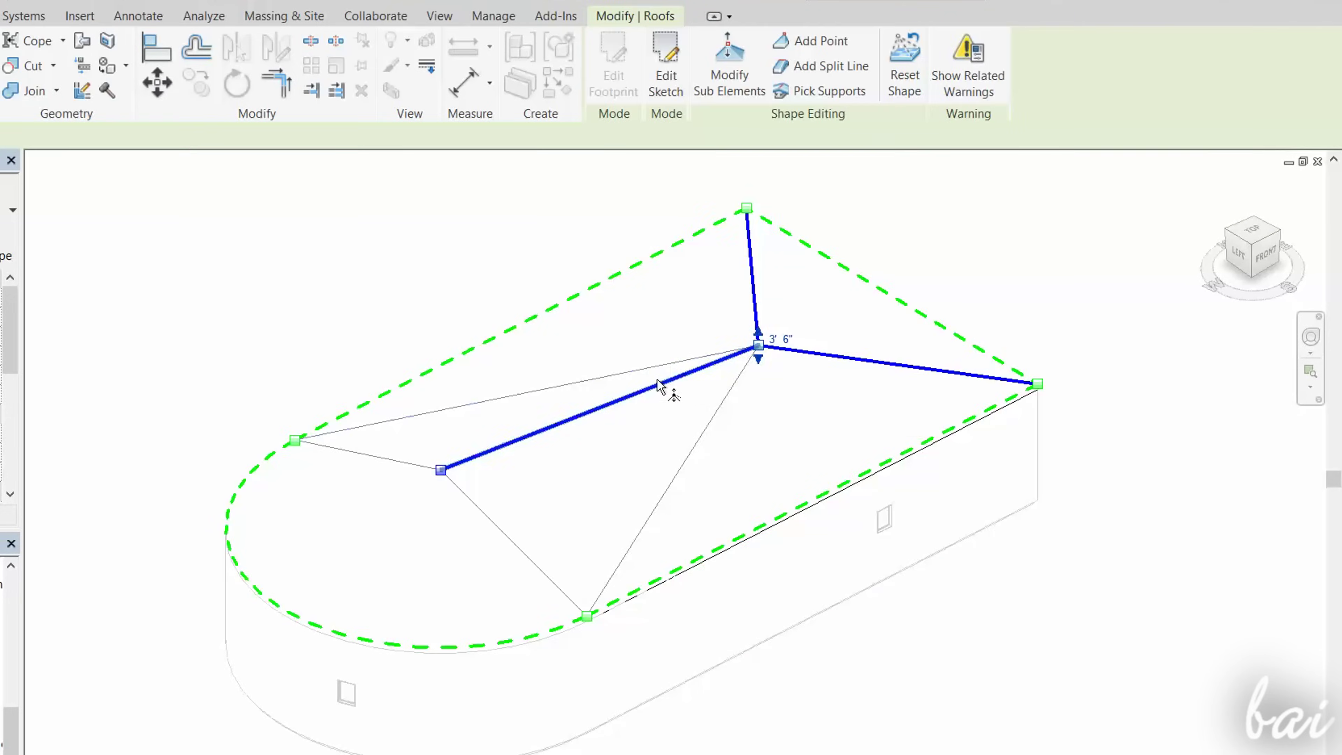
- Lower the roof's ridge edge and its vertices with Modify Sub Elements
{"action": "left_click", "coordinate": [660, 376]}
{"action": "left_click", "coordinate": [642, 272]}
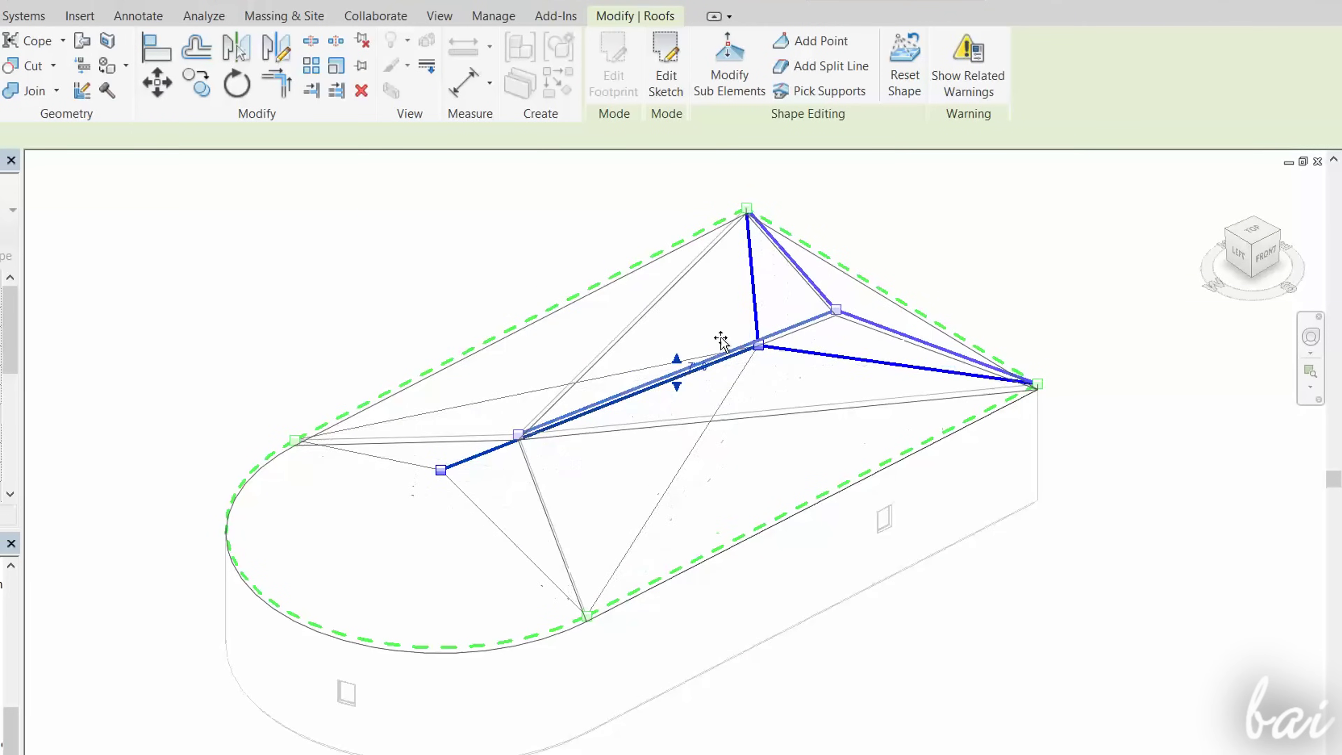
{"action": "left_click", "coordinate": [657, 355]}
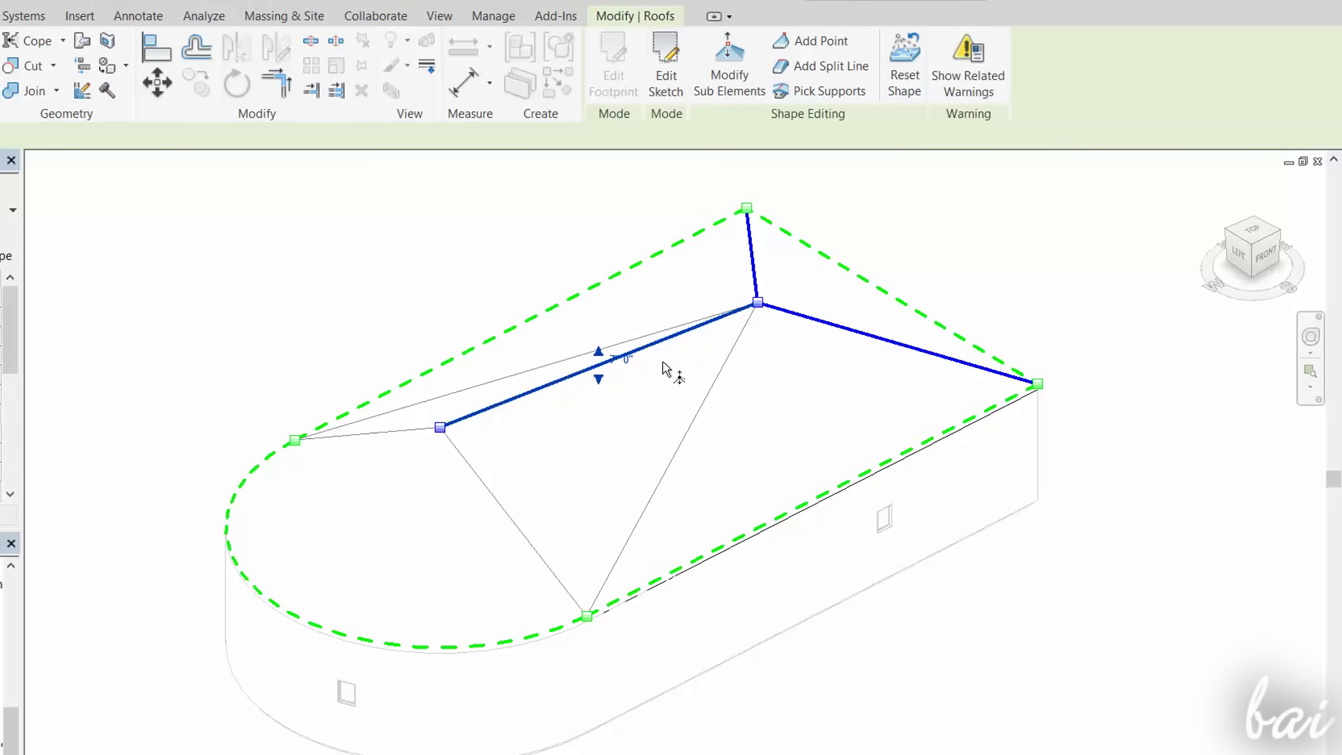
{"action": "left_click_drag", "start_coordinate": [657, 353], "coordinate": [661, 379]}
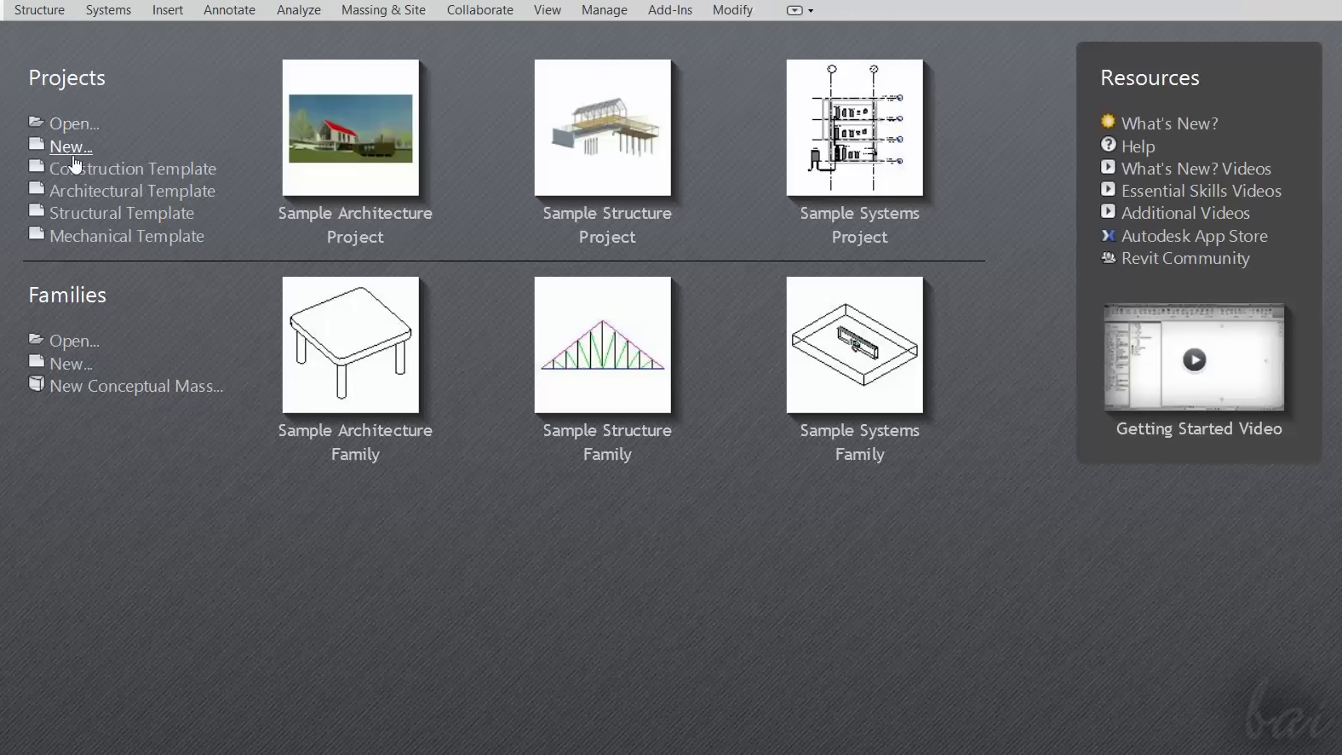
- Create a new project from the Construction Template
{"action": "left_click", "coordinate": [88, 148]}
{"action": "left_click_drag", "start_coordinate": [499, 324], "coordinate": [760, 317]}
{"action": "left_click", "coordinate": [642, 382]}
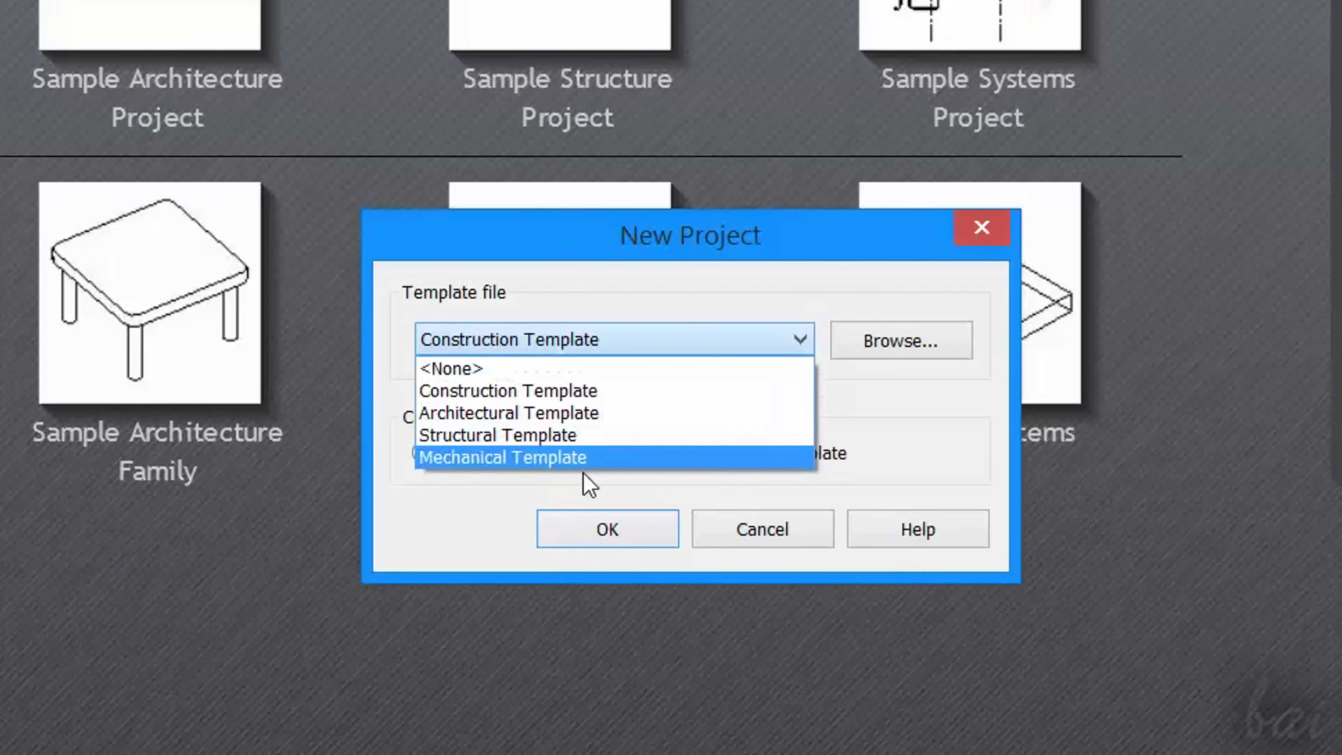
{"action": "left_click", "coordinate": [685, 340]}
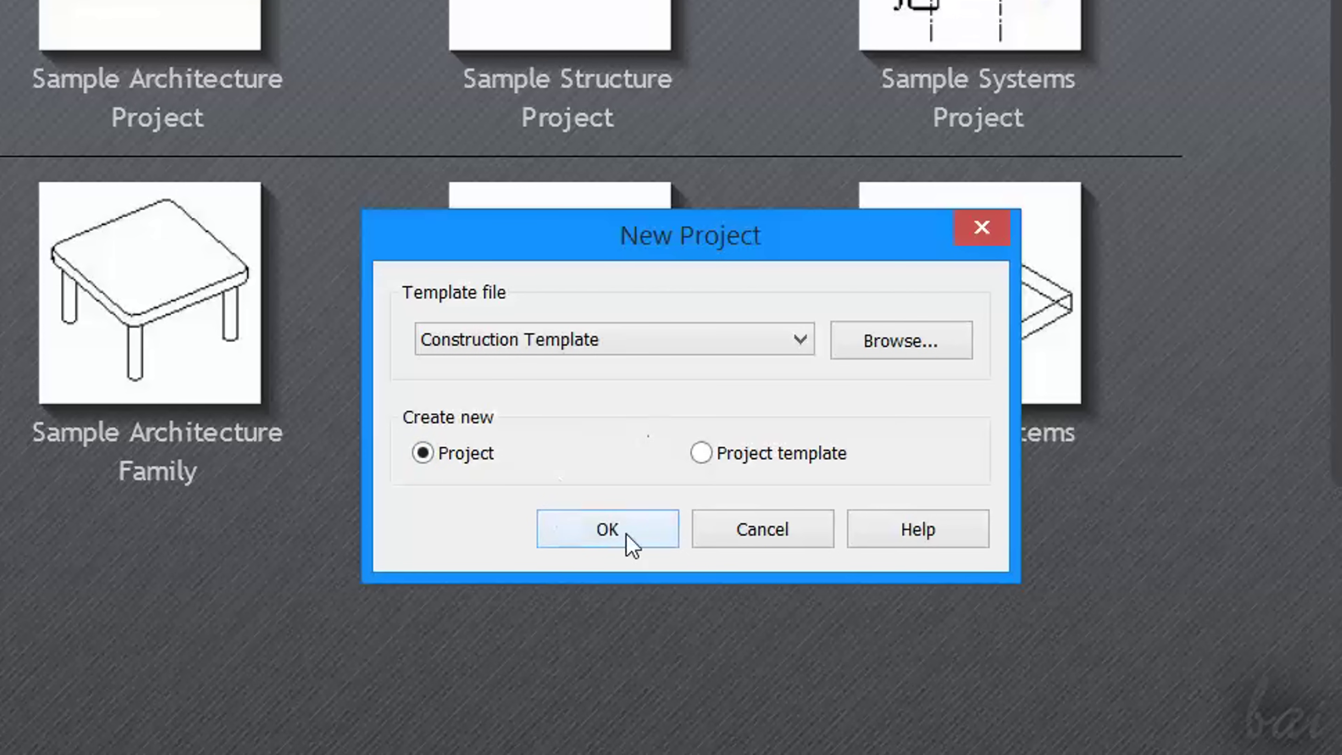
{"action": "left_click", "coordinate": [641, 527]}
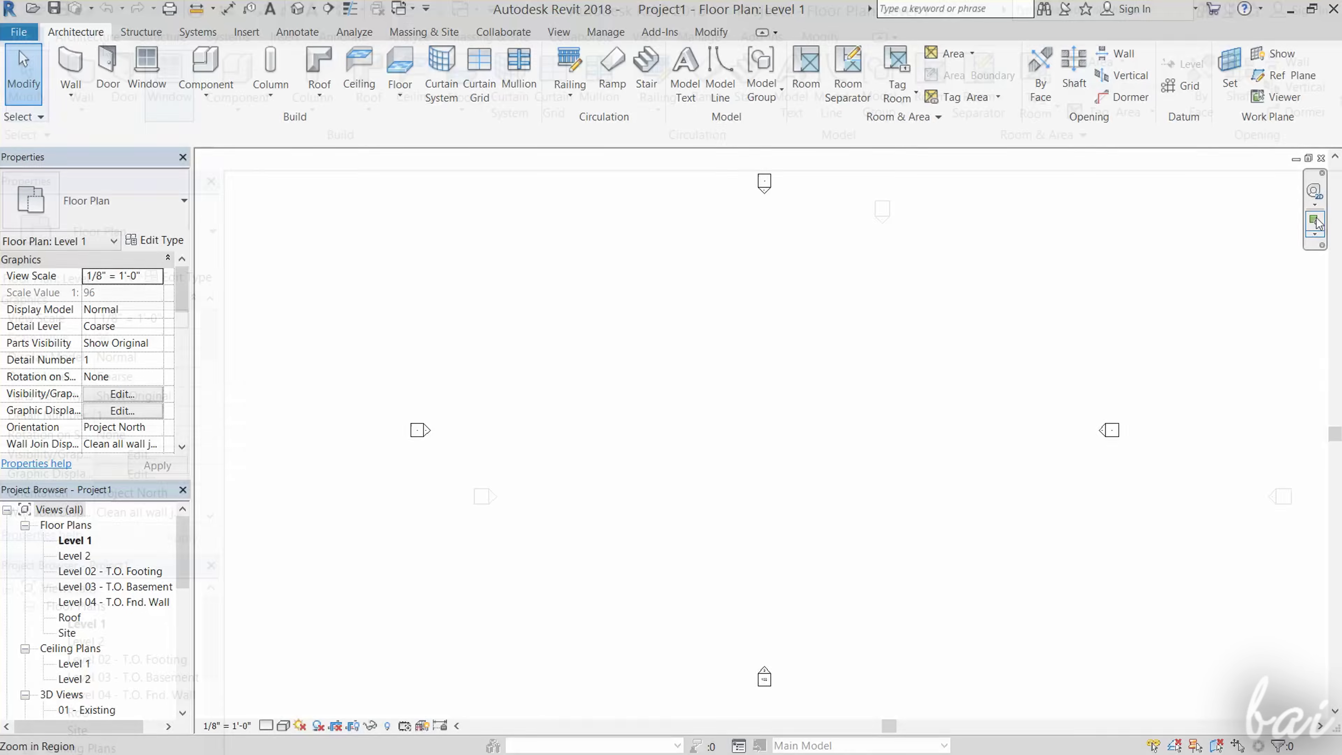
- Browse the Architecture, Structure and Systems tabs, then view the Wall and Floor type lists
{"action": "left_click", "coordinate": [141, 32]}
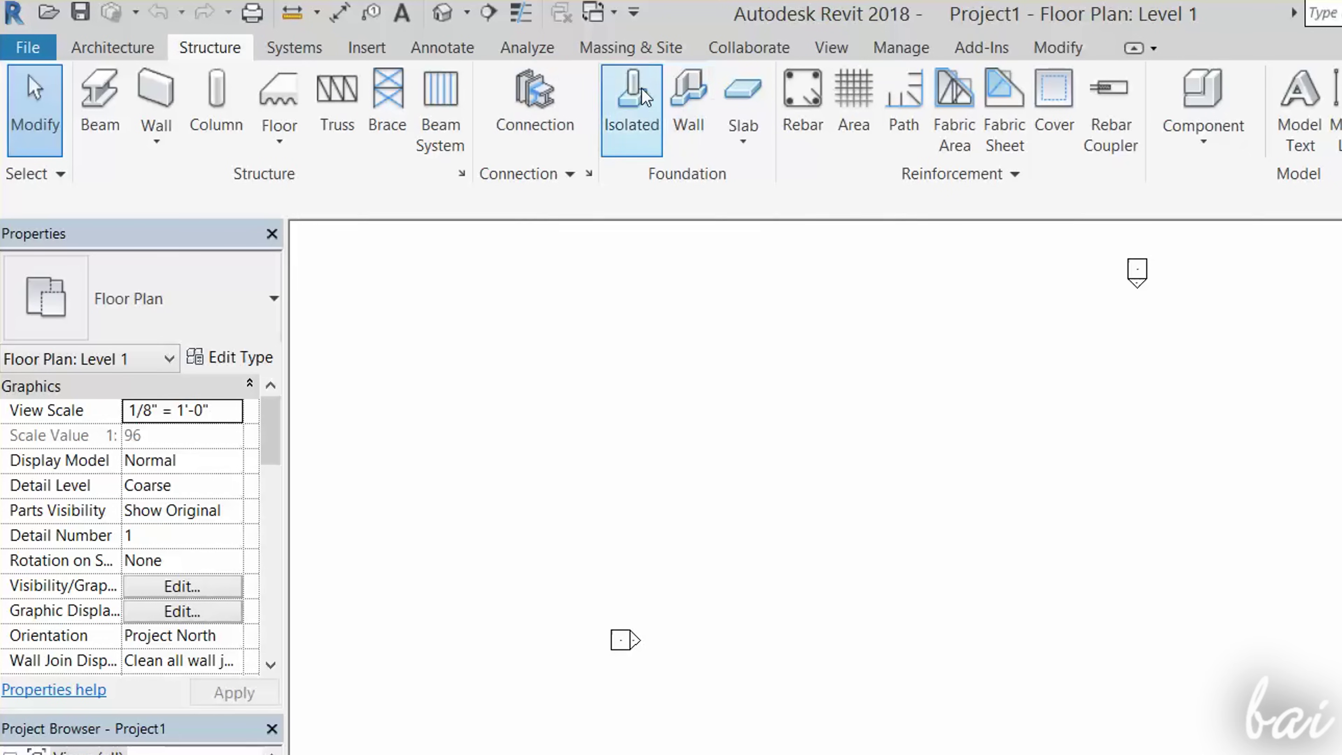
{"action": "left_click", "coordinate": [290, 57]}
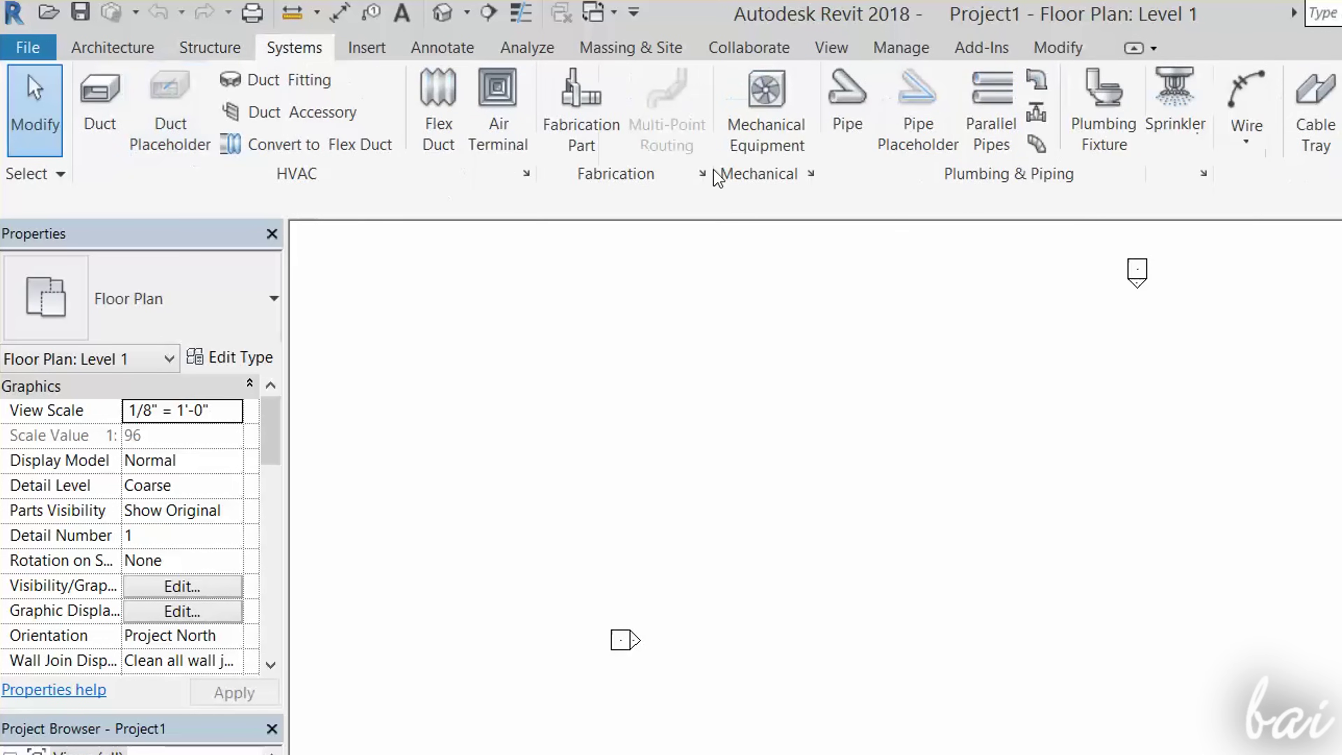
{"action": "left_click", "coordinate": [89, 50]}
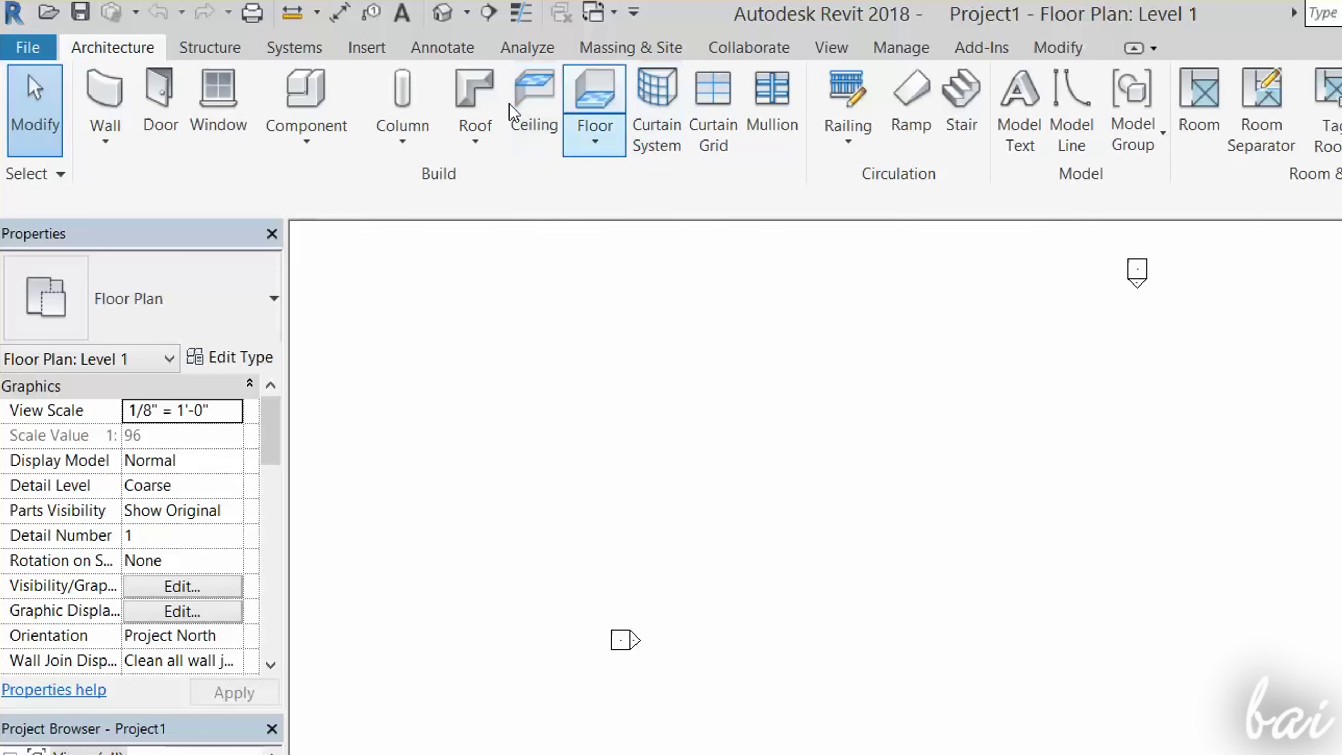
{"action": "left_click", "coordinate": [191, 53]}
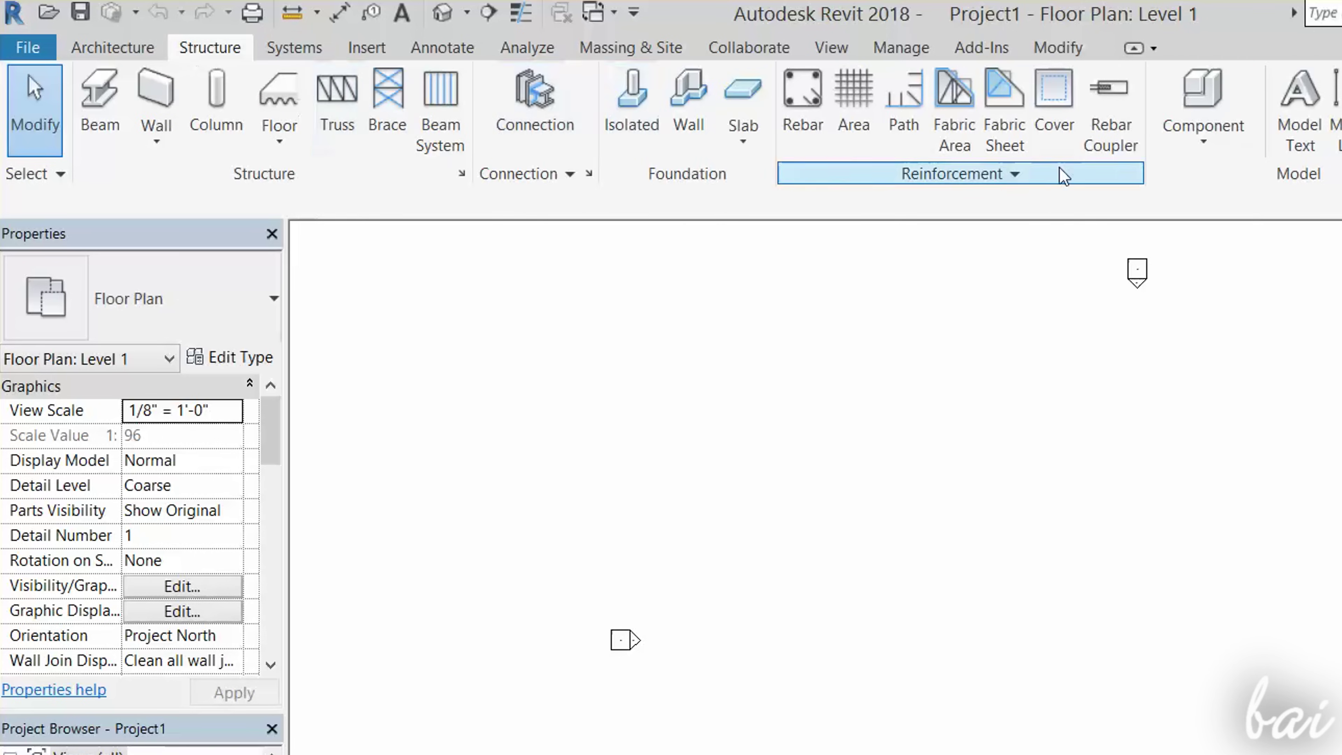
{"action": "left_click", "coordinate": [290, 51]}
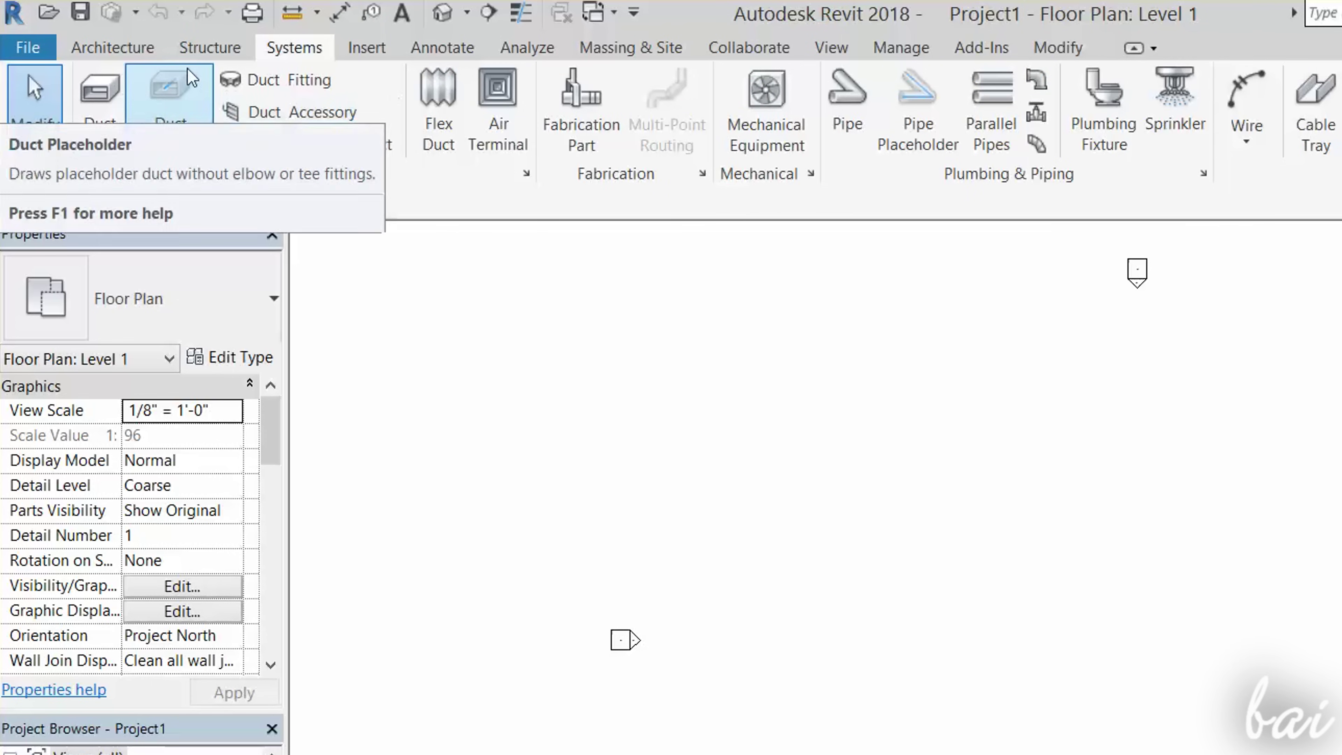
{"action": "left_click", "coordinate": [225, 48]}
{"action": "left_click", "coordinate": [158, 48]}
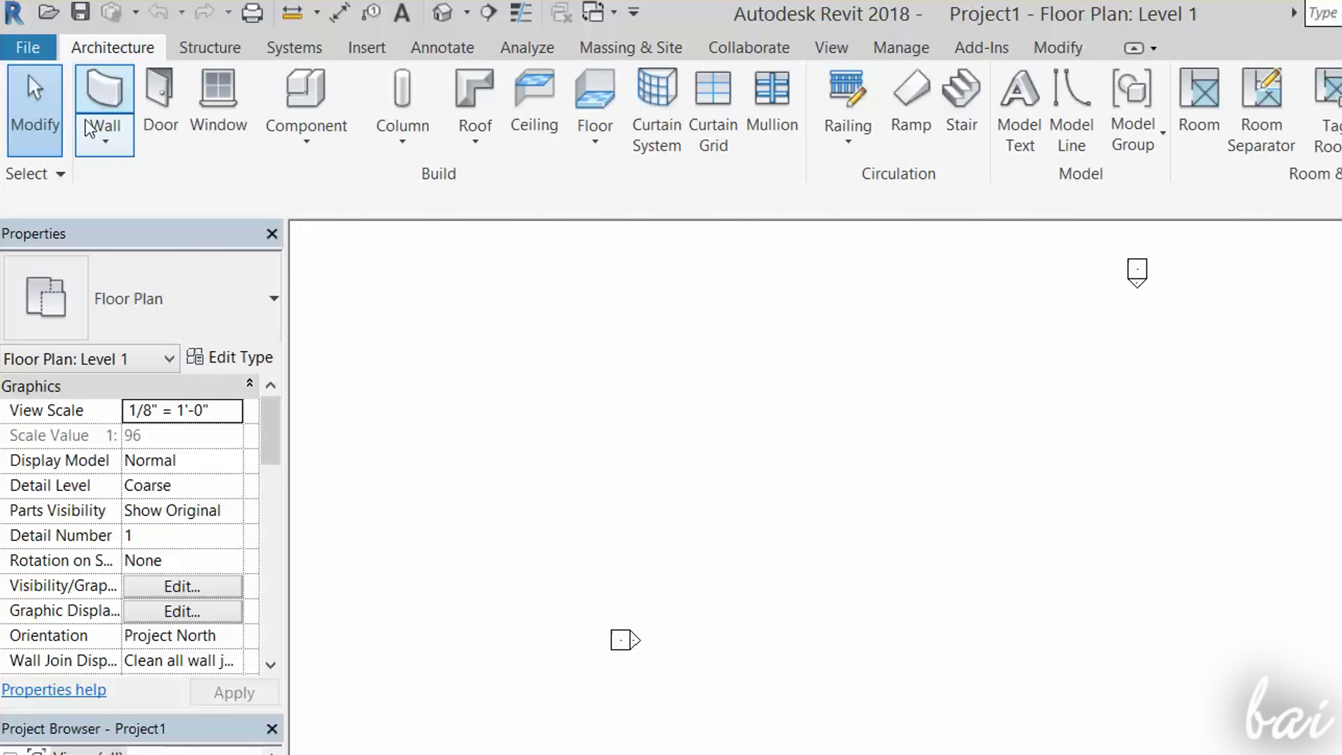
{"action": "left_click", "coordinate": [98, 141]}
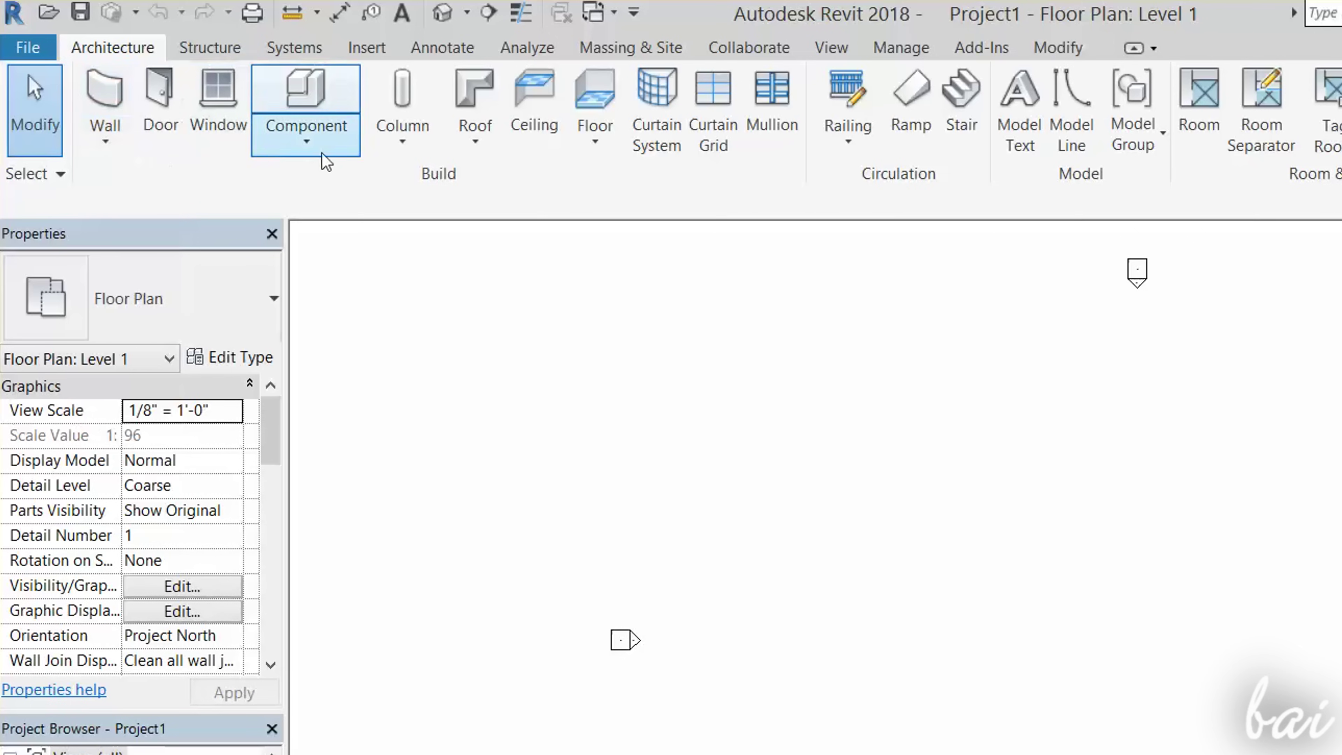
{"action": "left_click", "coordinate": [595, 143]}
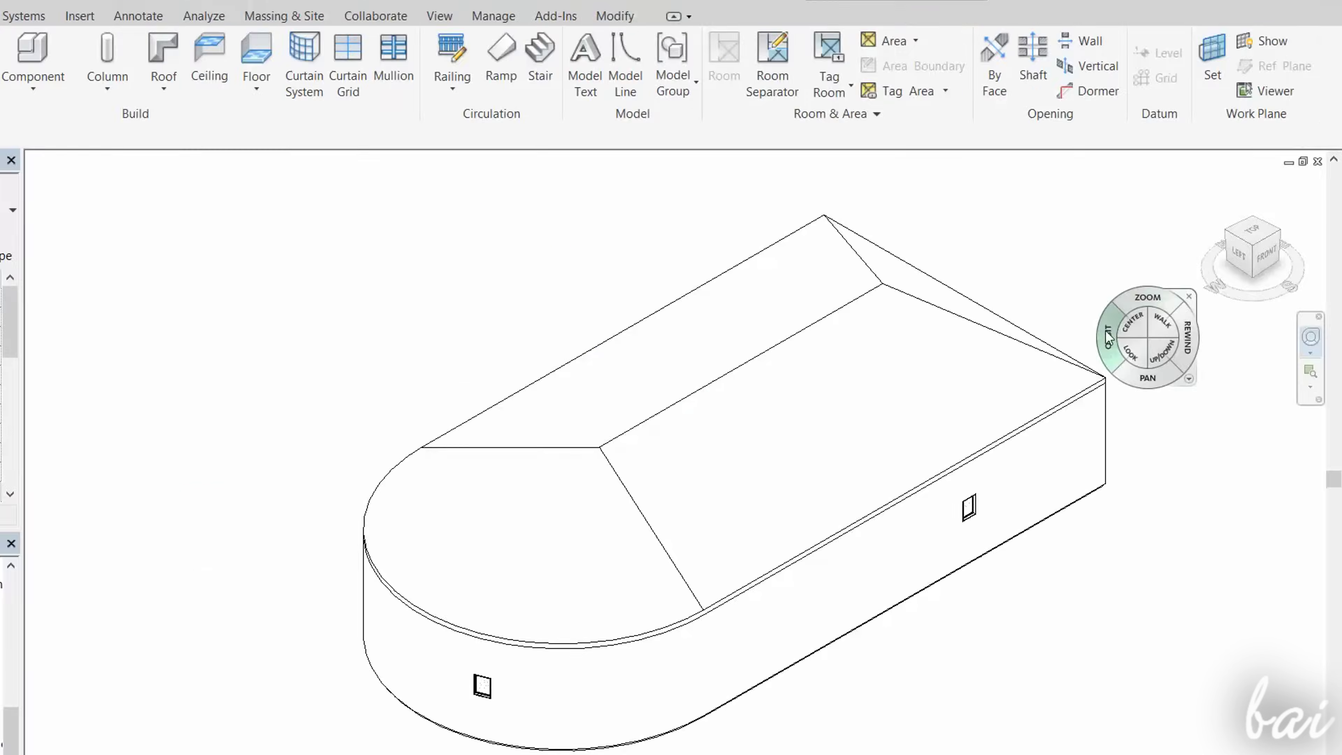
- Start an architectural floor sketch on Level 1 using Floor: Architectural
{"action": "mouse_move", "coordinate": [1105, 333]}
{"action": "left_mouse_down"}
{"action": "mouse_move", "coordinate": [1105, 270]}
{"action": "mouse_move", "coordinate": [1284, 310]}
{"action": "mouse_move", "coordinate": [1290, 254]}
{"action": "mouse_move", "coordinate": [892, 286]}
{"action": "mouse_move", "coordinate": [588, 228]}
{"action": "mouse_move", "coordinate": [489, 270]}
{"action": "mouse_move", "coordinate": [578, 395]}
{"action": "mouse_move", "coordinate": [1015, 388]}
{"action": "mouse_move", "coordinate": [1109, 300]}
{"action": "mouse_move", "coordinate": [1112, 339]}
{"action": "left_mouse_up"}
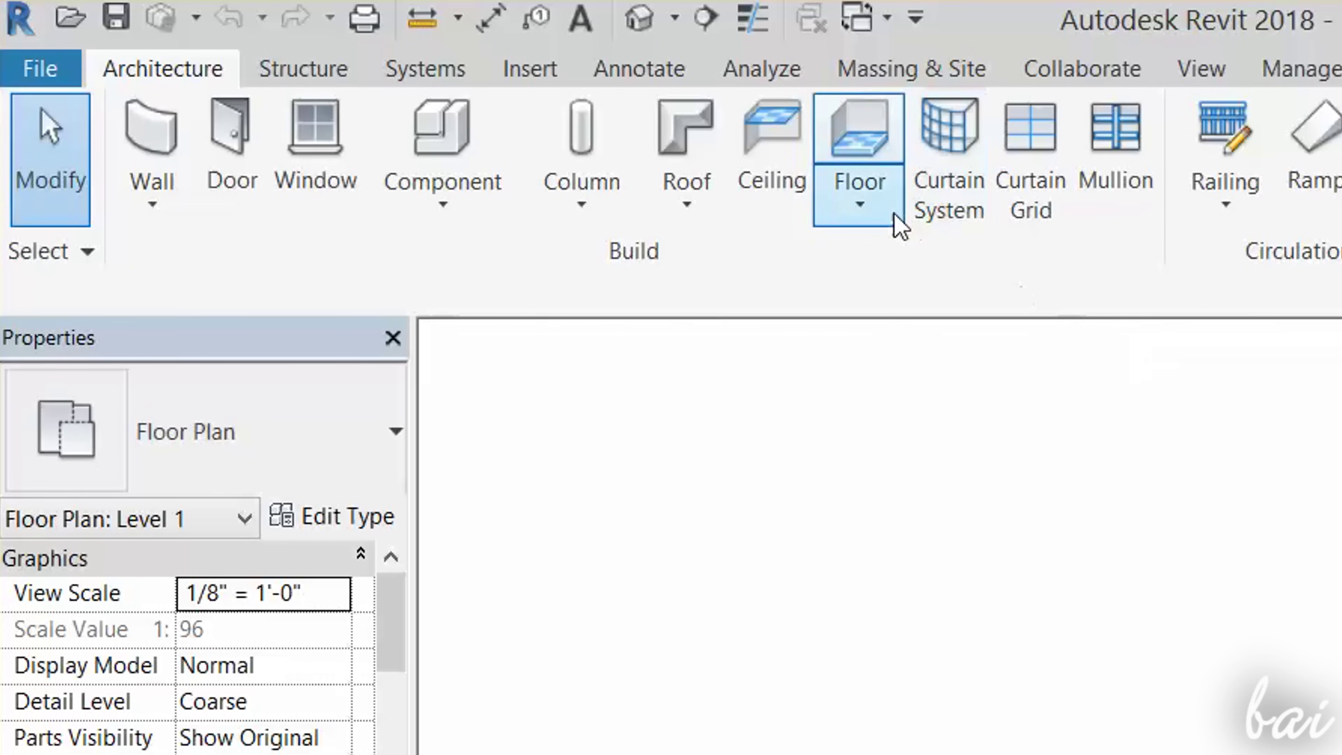
{"action": "left_click", "coordinate": [880, 204]}
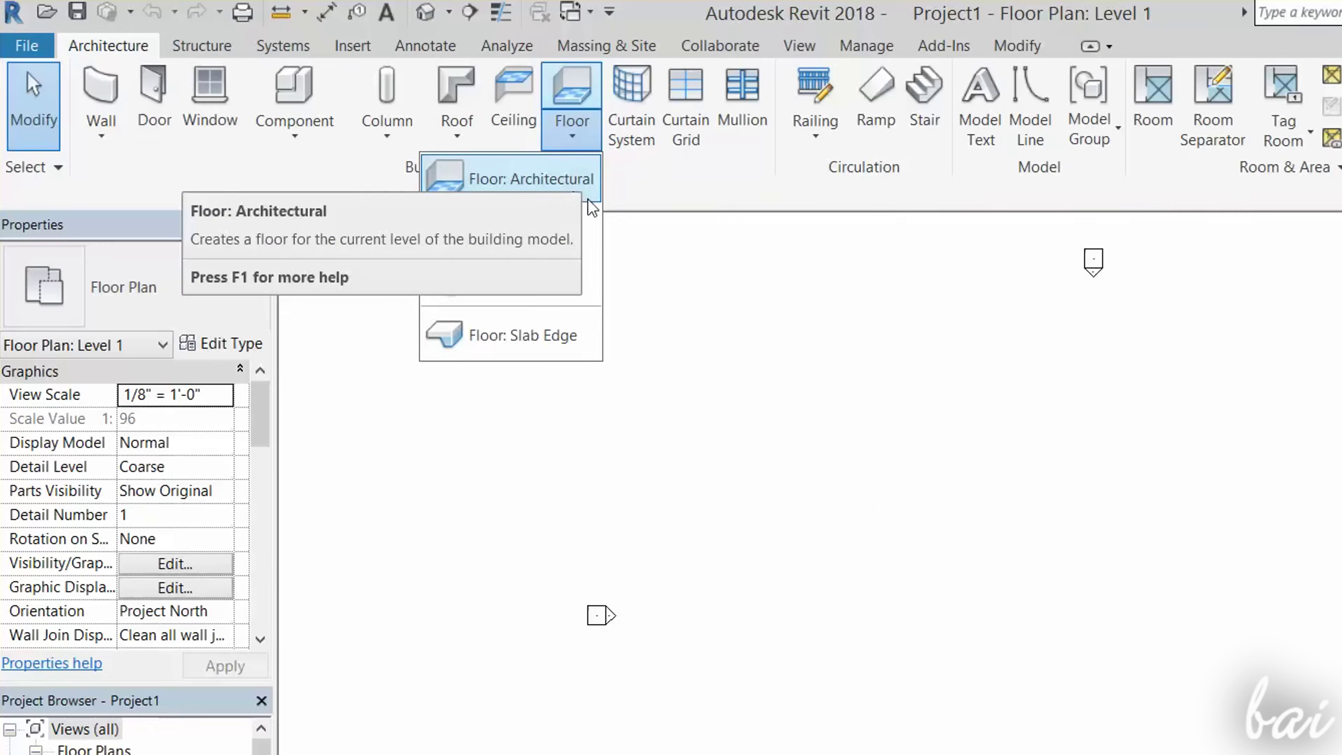
{"action": "left_click", "coordinate": [589, 199]}
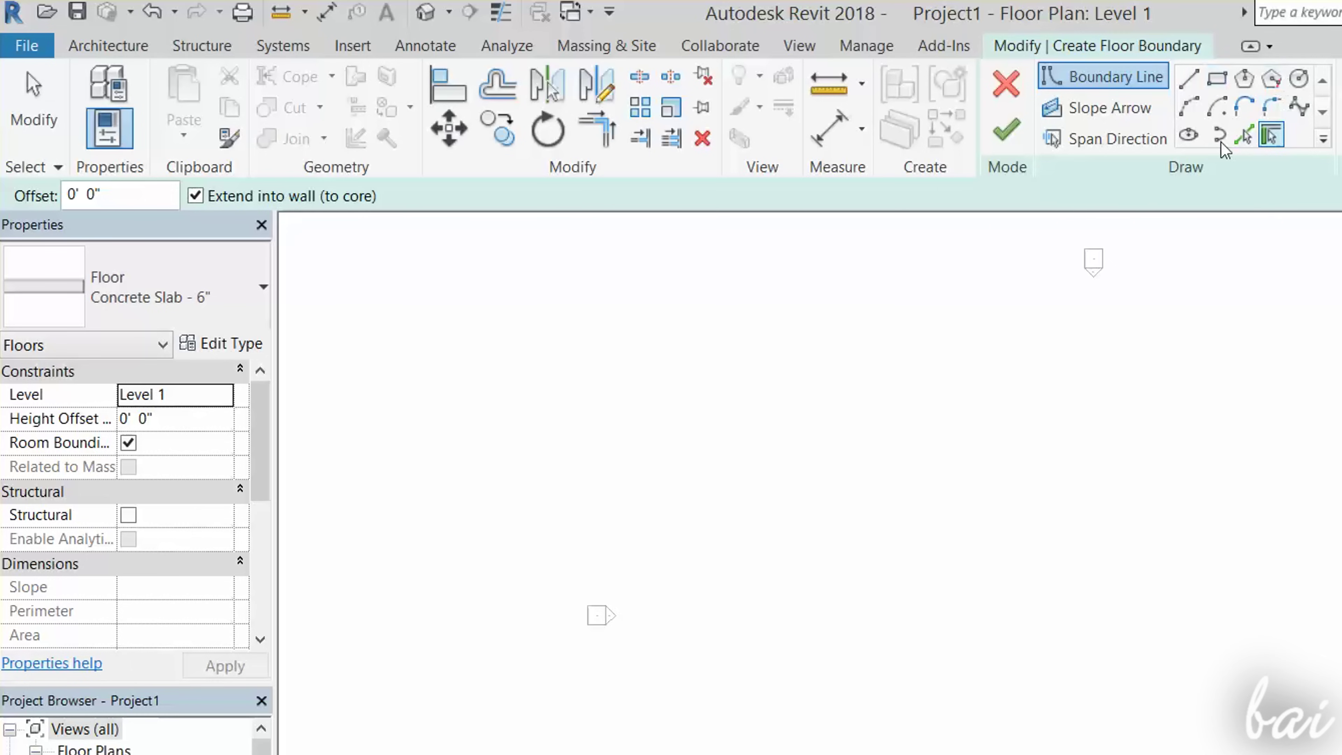
{"action": "left_click", "coordinate": [1189, 87]}
{"action": "left_click", "coordinate": [866, 366]}
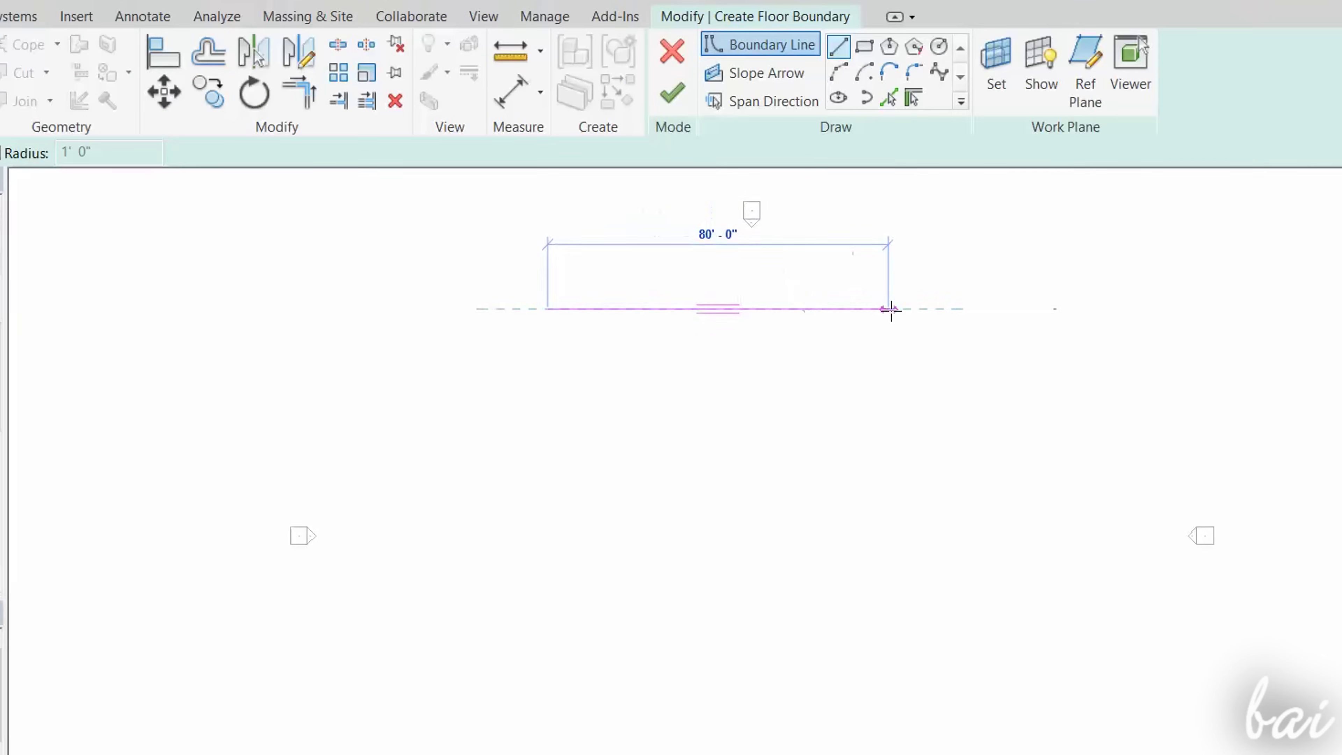
{"action": "left_click", "coordinate": [1245, 367]}
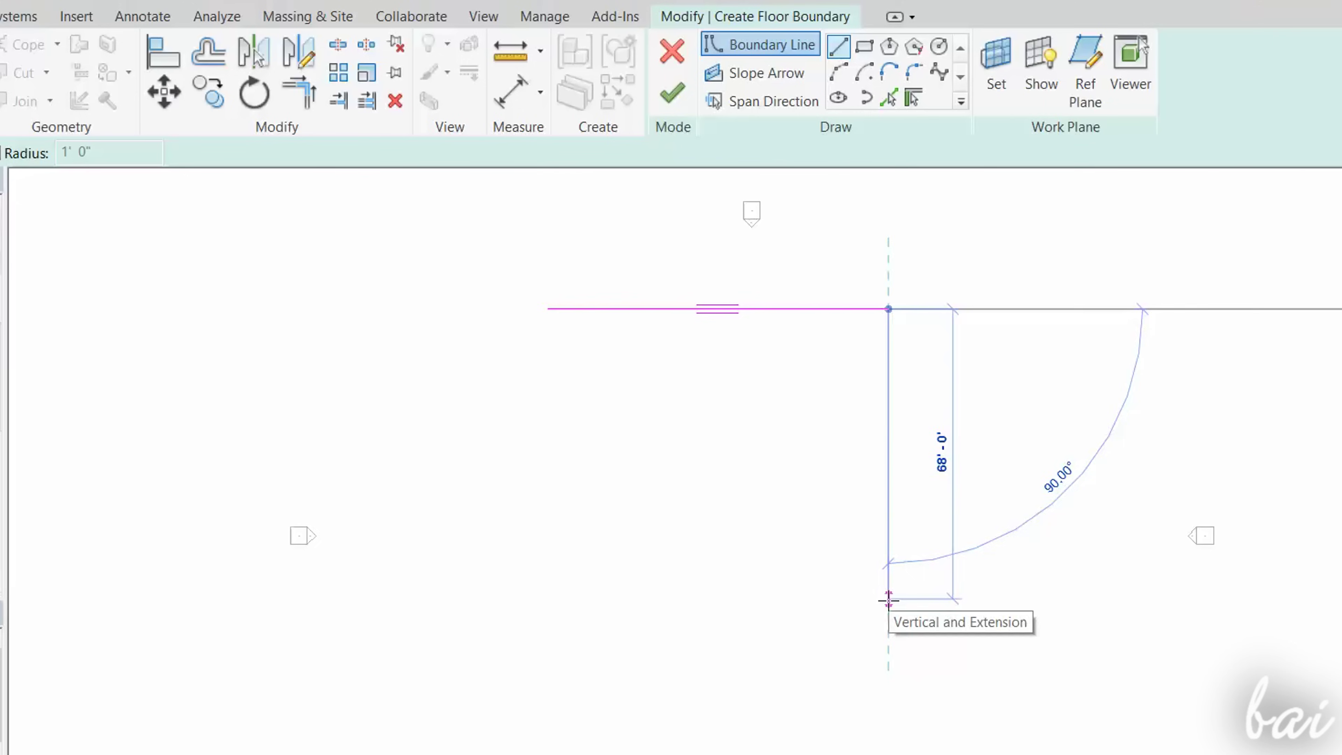
{"action": "left_click", "coordinate": [889, 601]}
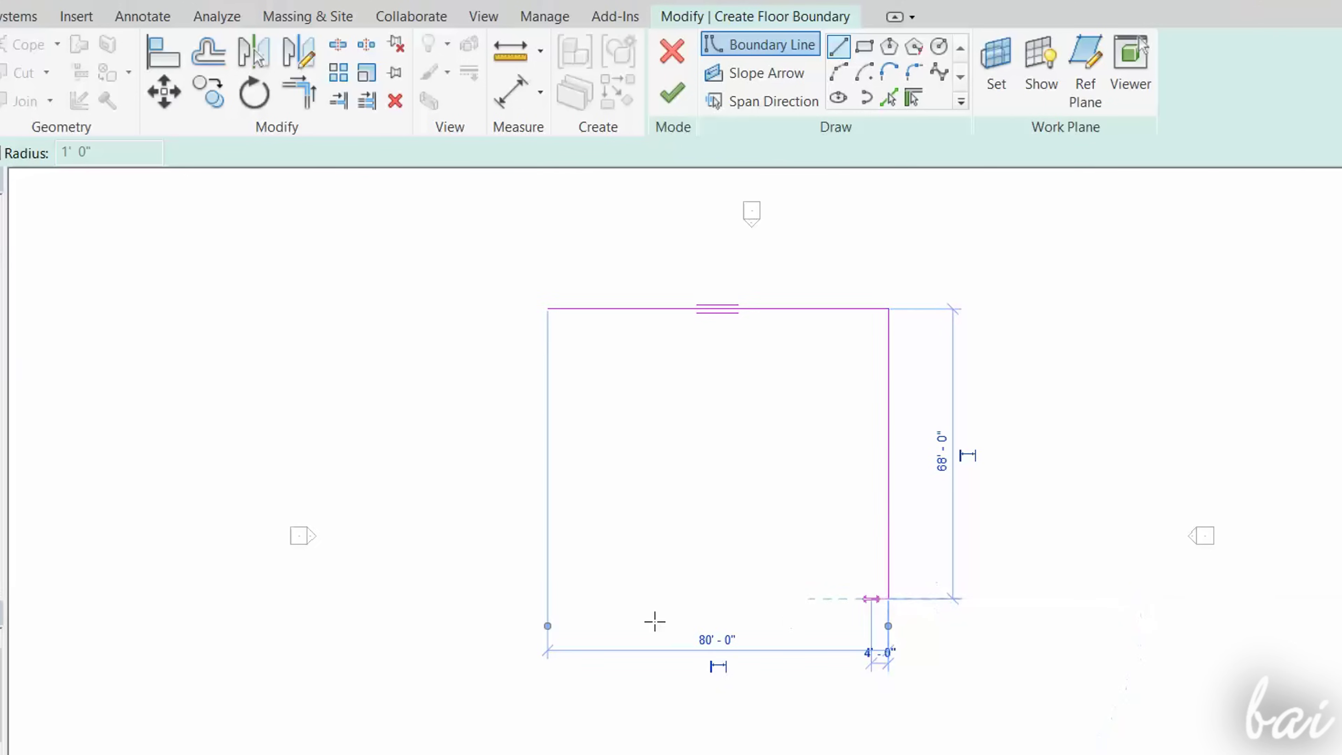
{"action": "left_click", "coordinate": [548, 598]}
{"action": "key", "text": "Escape"}
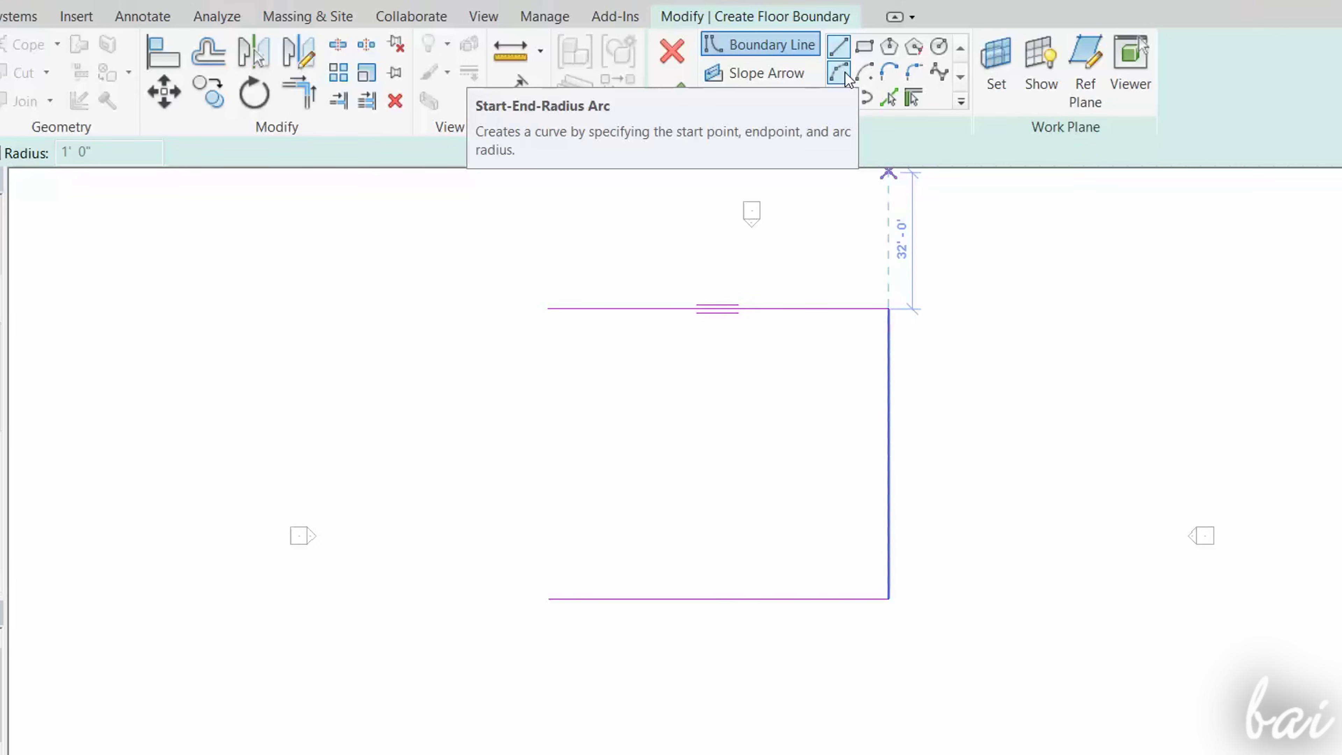
{"action": "left_click", "coordinate": [845, 72]}
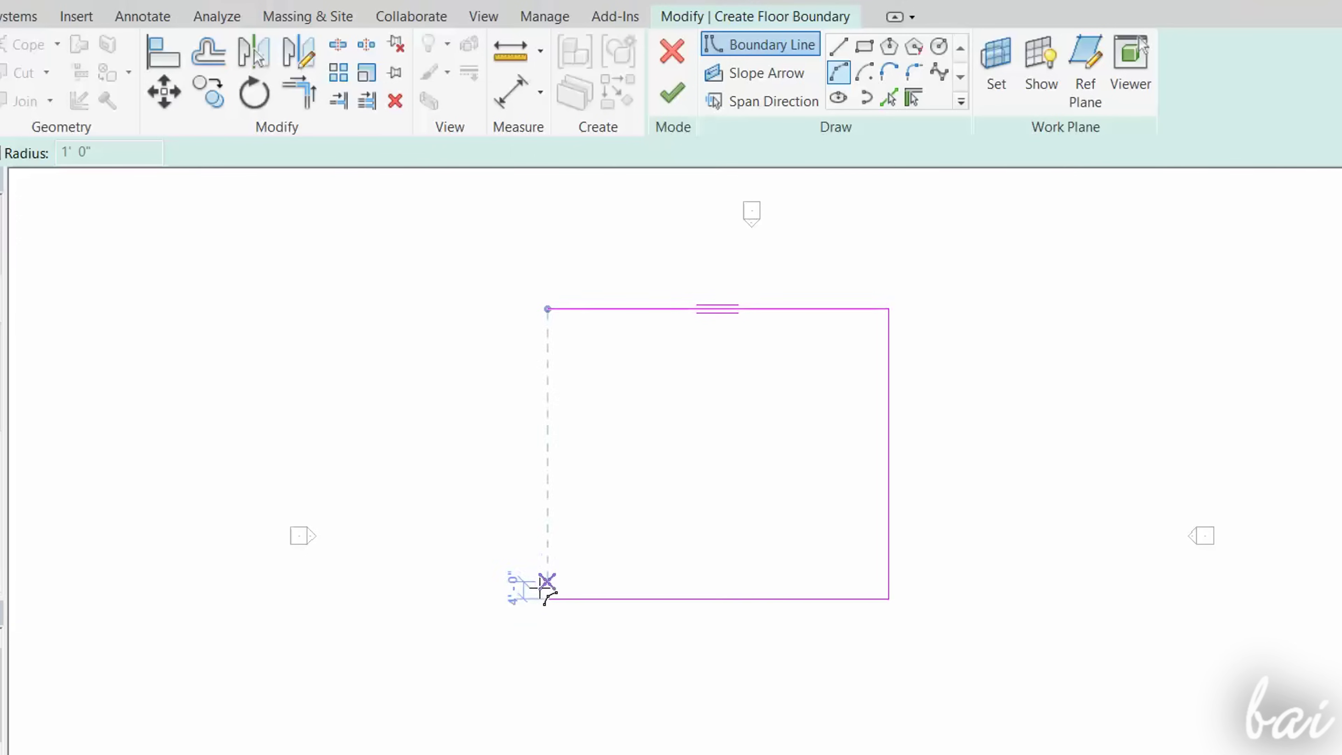
{"action": "left_click", "coordinate": [547, 599]}
{"action": "left_click", "coordinate": [548, 309]}
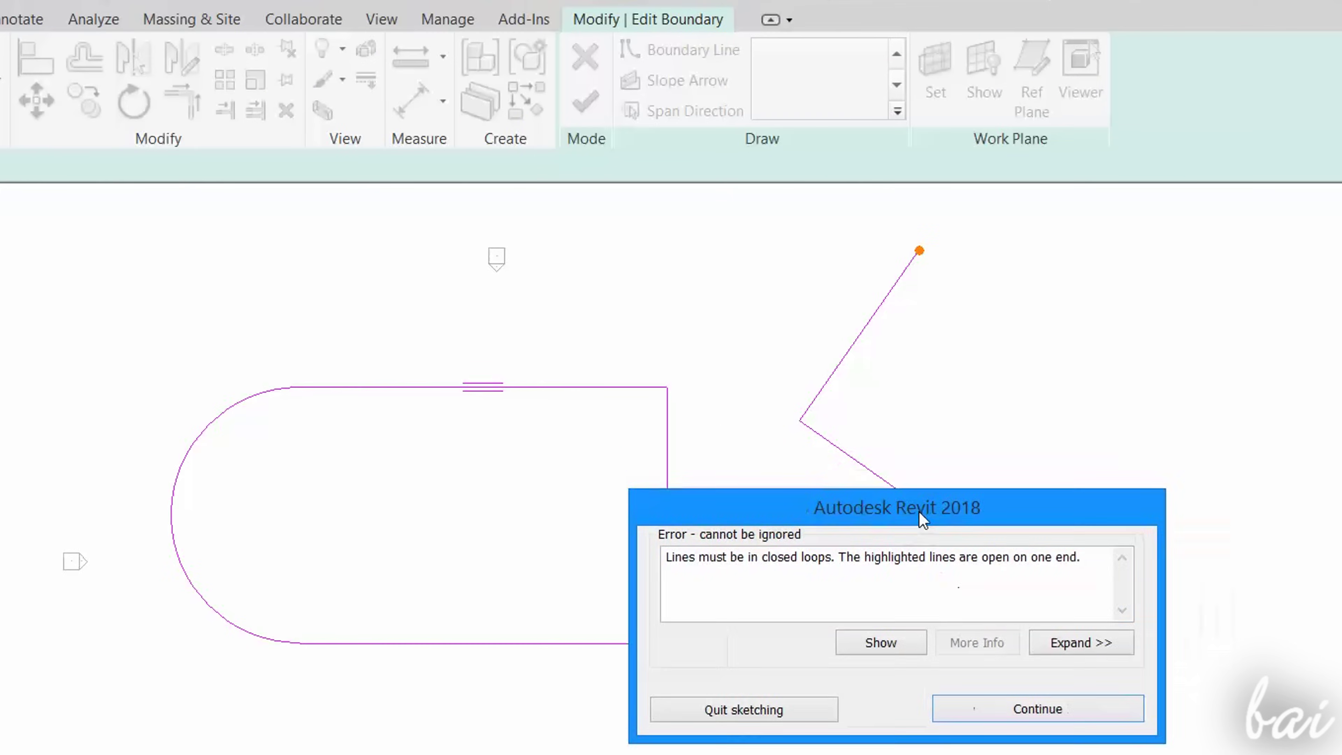
{"action": "left_click_drag", "start_coordinate": [923, 518], "coordinate": [924, 632]}
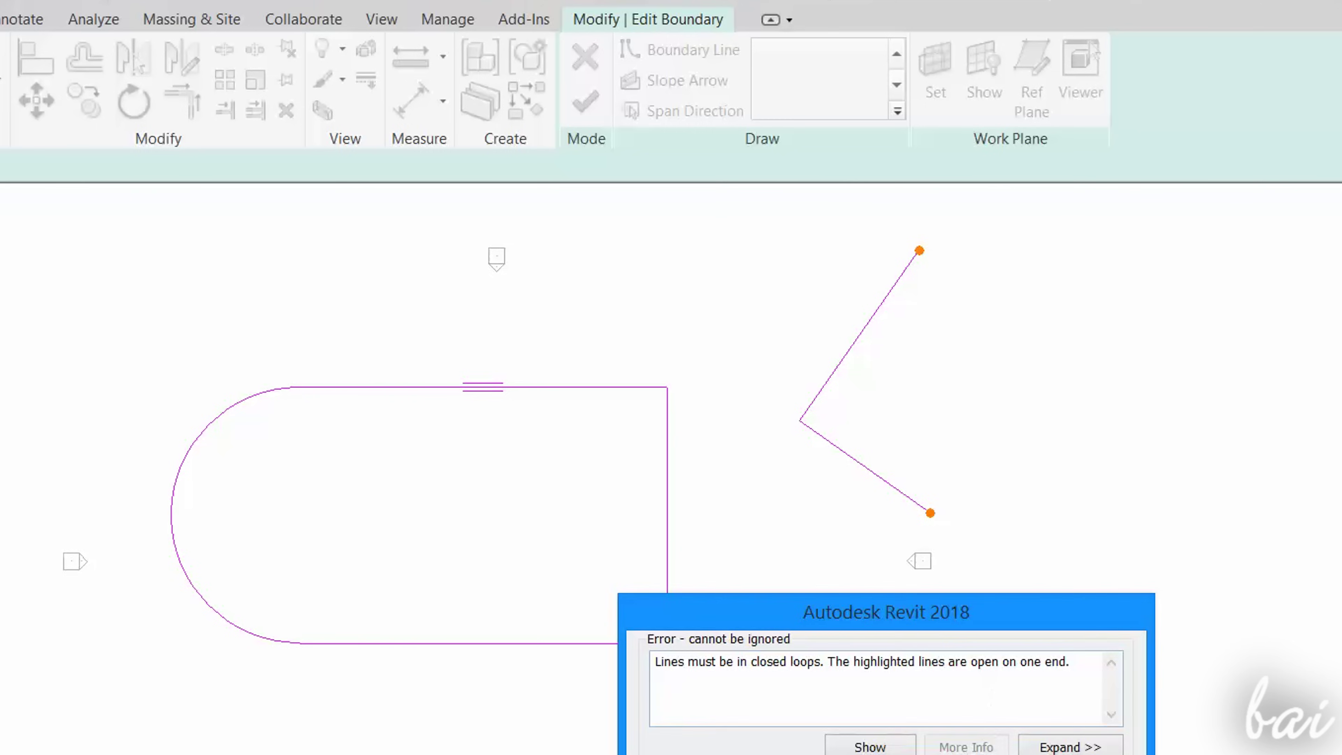
{"action": "key", "text": "Escape"}
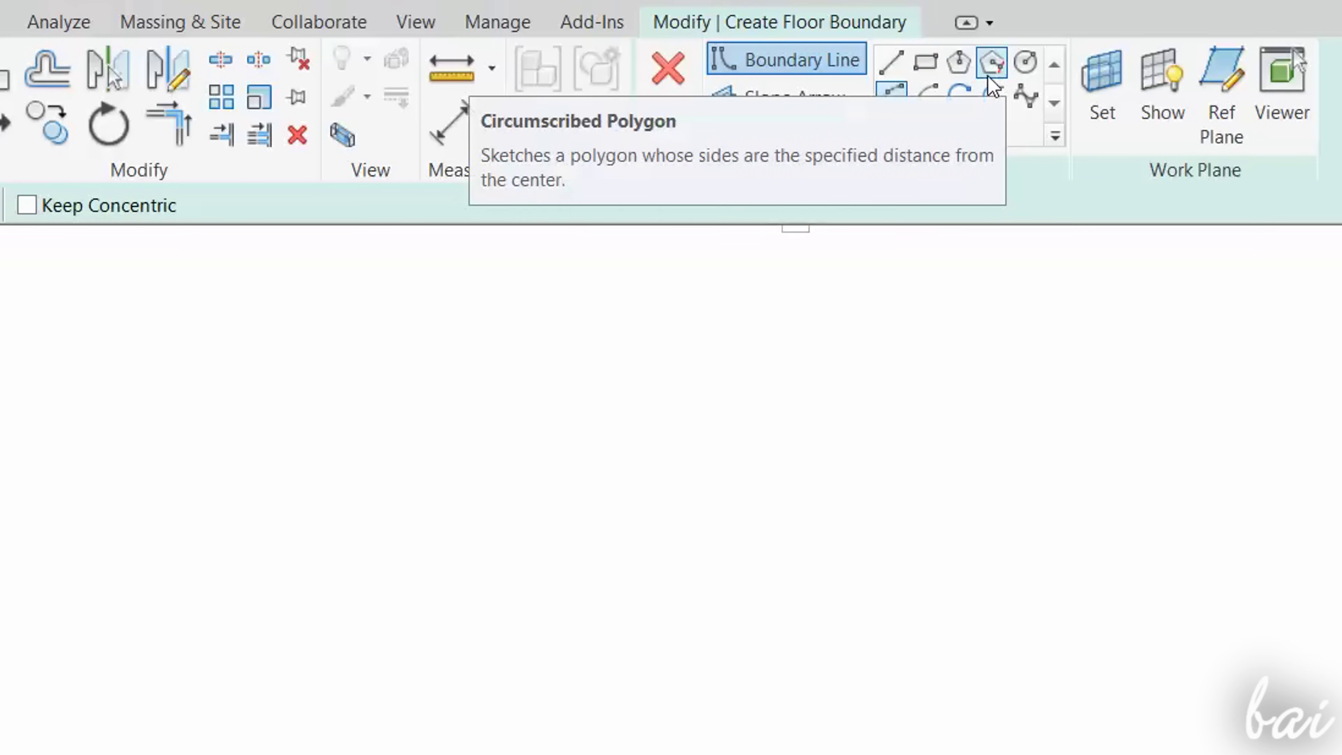
- Sketch a rectangular floor boundary with the Rectangle tool
{"action": "left_click", "coordinate": [926, 63]}
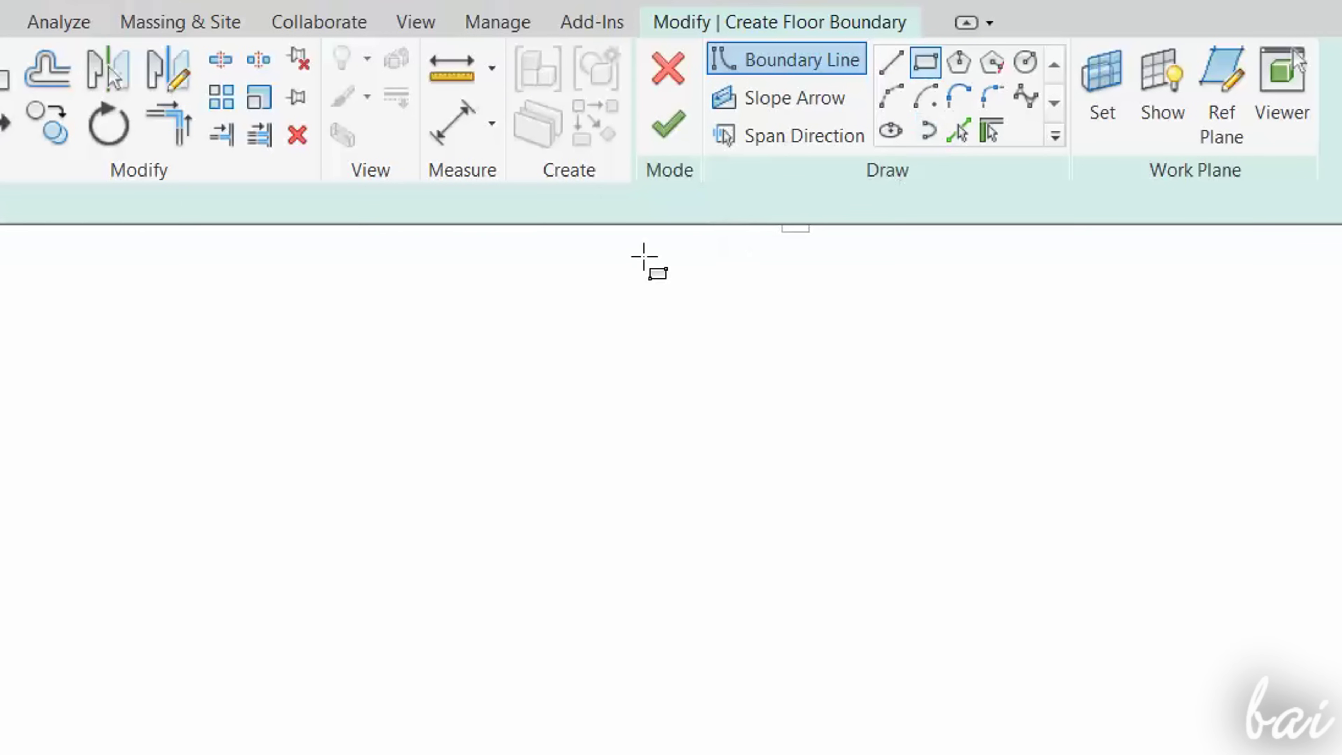
{"action": "left_click", "coordinate": [268, 337]}
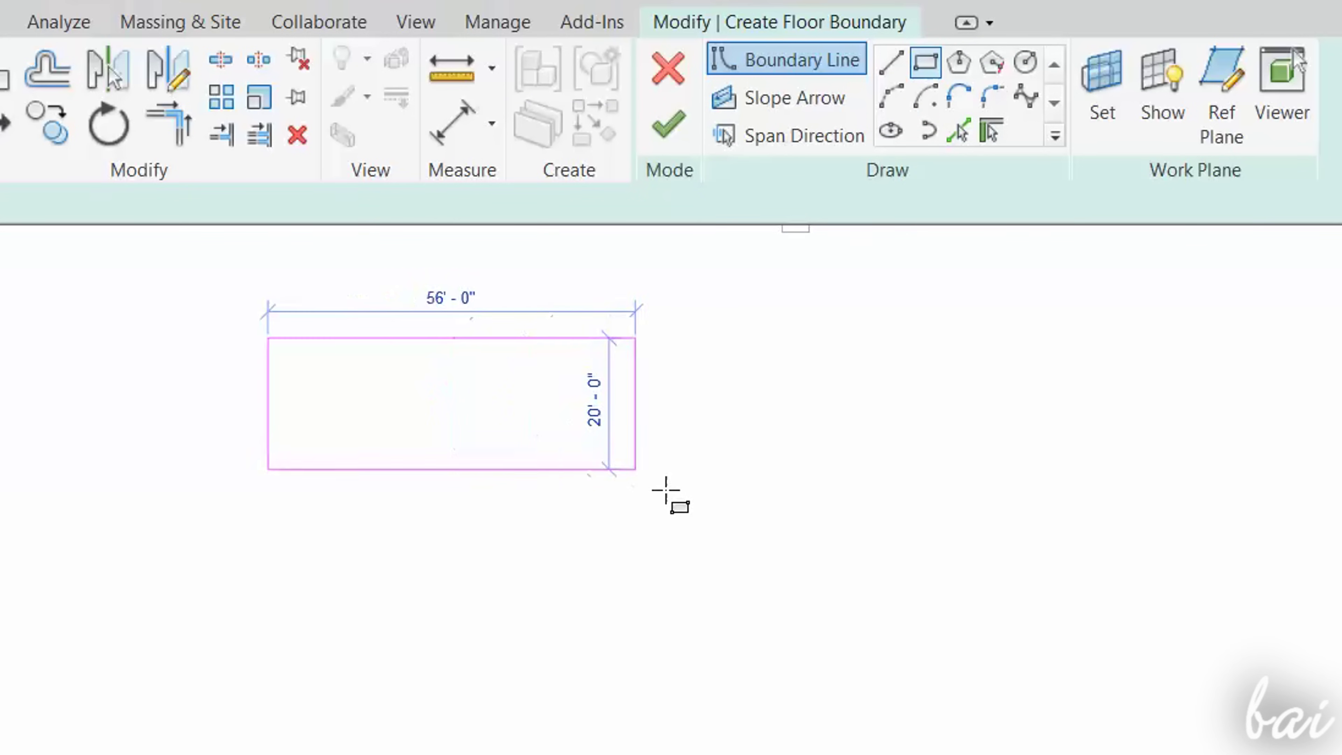
{"action": "left_click", "coordinate": [724, 541]}
- Draw an elliptical floor boundary beside the rectangle
{"action": "key", "text": "e"}
{"action": "left_click", "coordinate": [912, 415]}
{"action": "left_click", "coordinate": [1099, 406]}
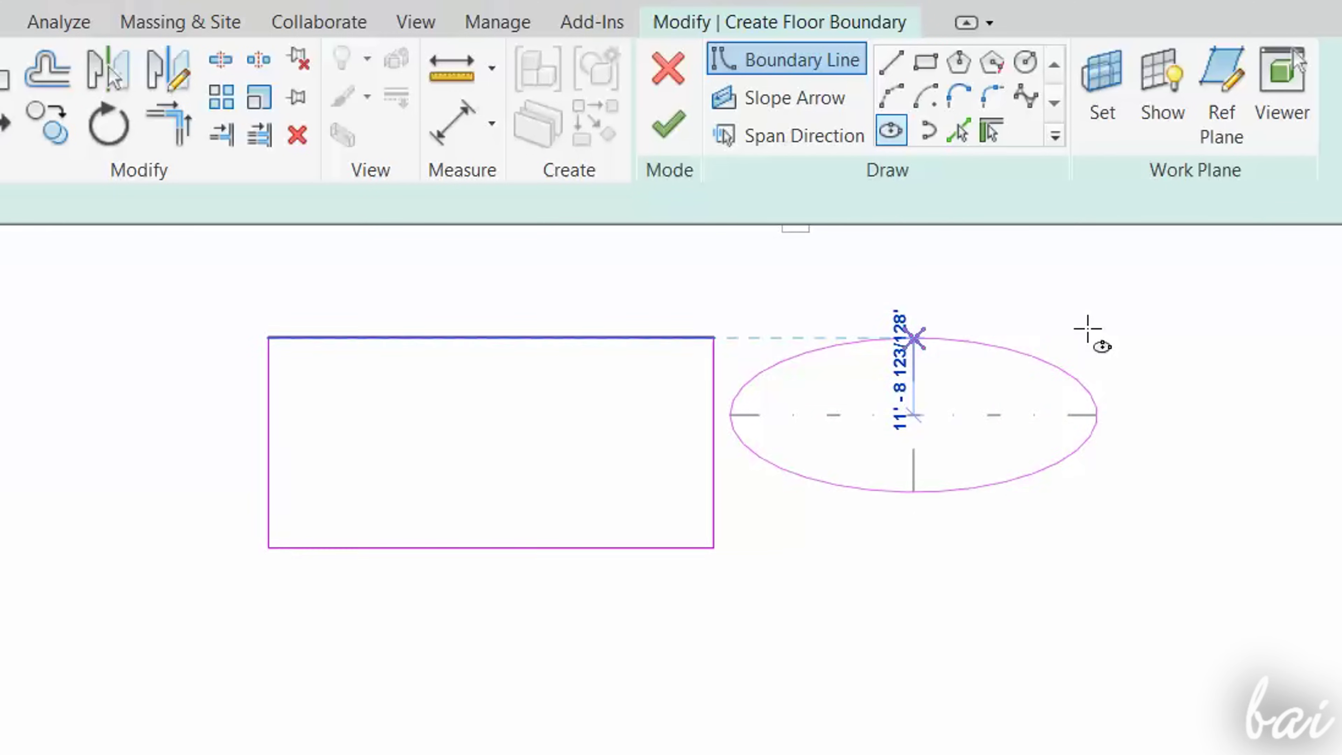
{"action": "left_click", "coordinate": [1018, 359]}
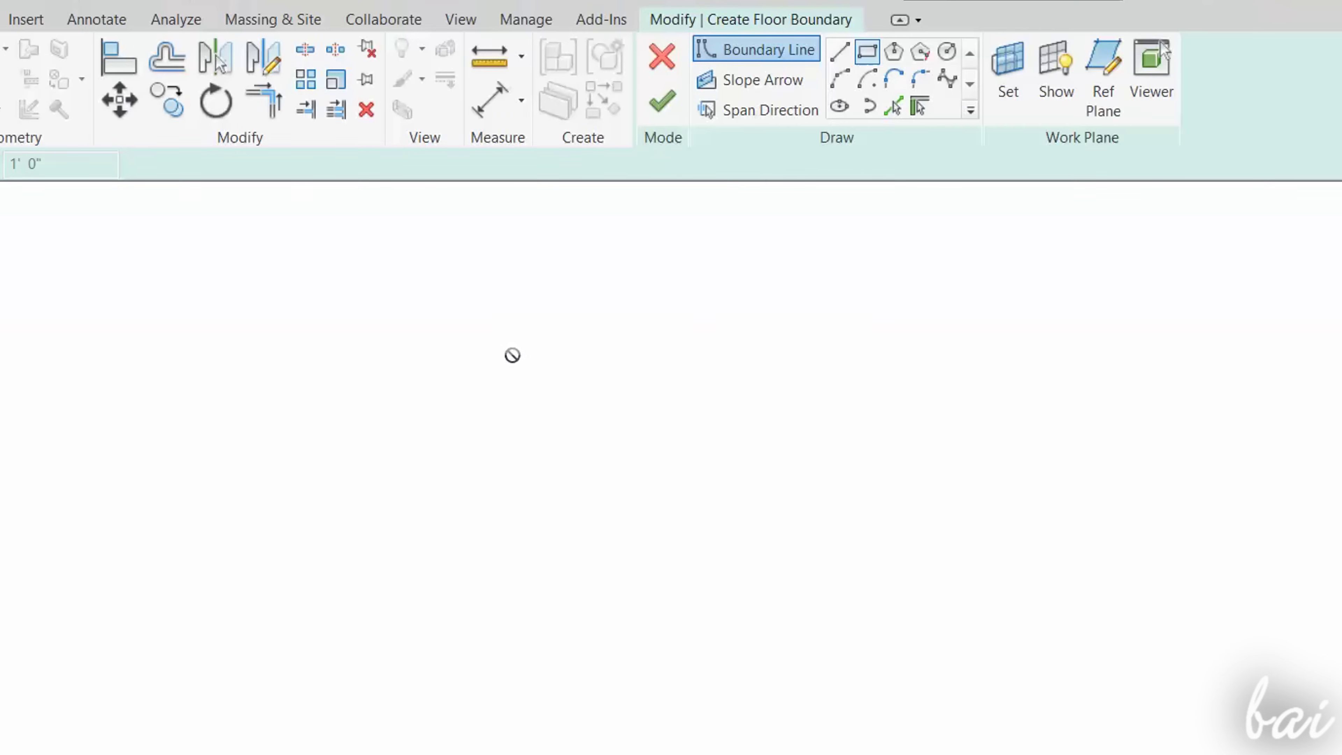
- Sketch a rectangular boundary and fillet its left end into a 34' semicircular arc
{"action": "left_click", "coordinate": [512, 355]}
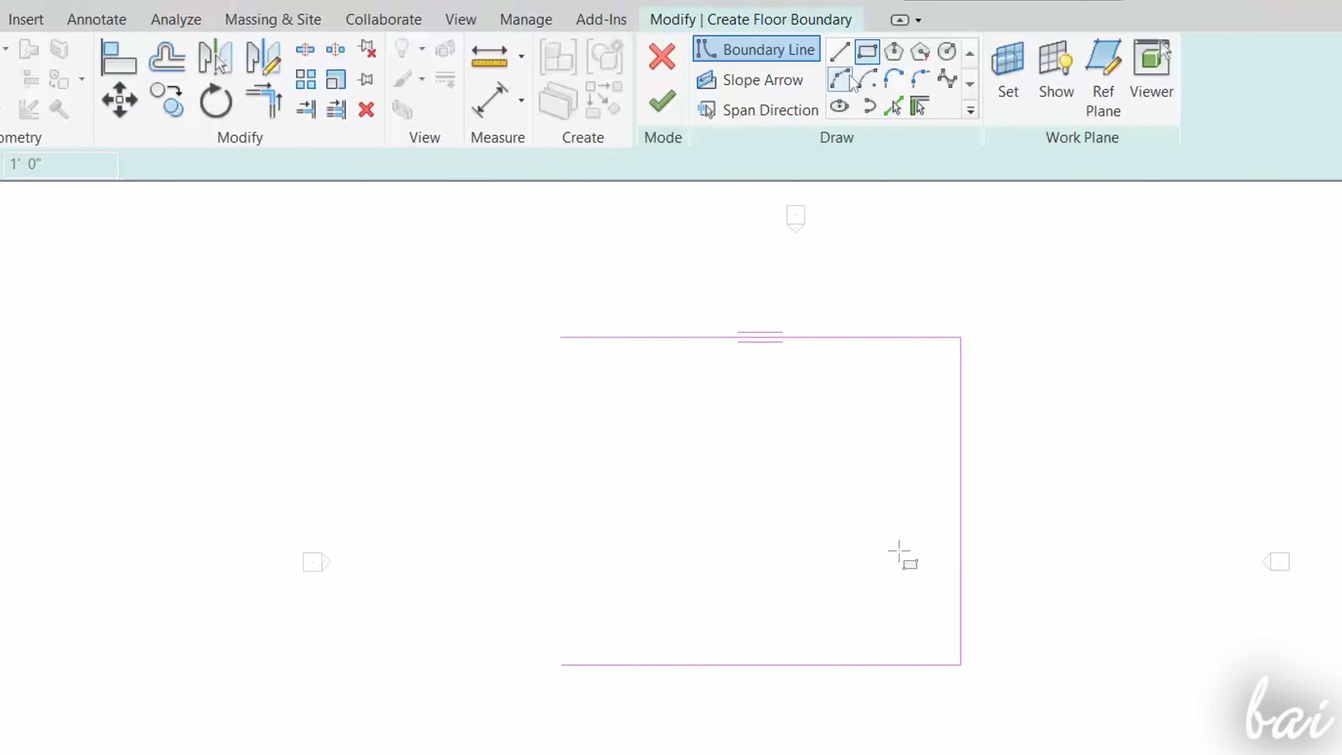
{"action": "left_click", "coordinate": [852, 81]}
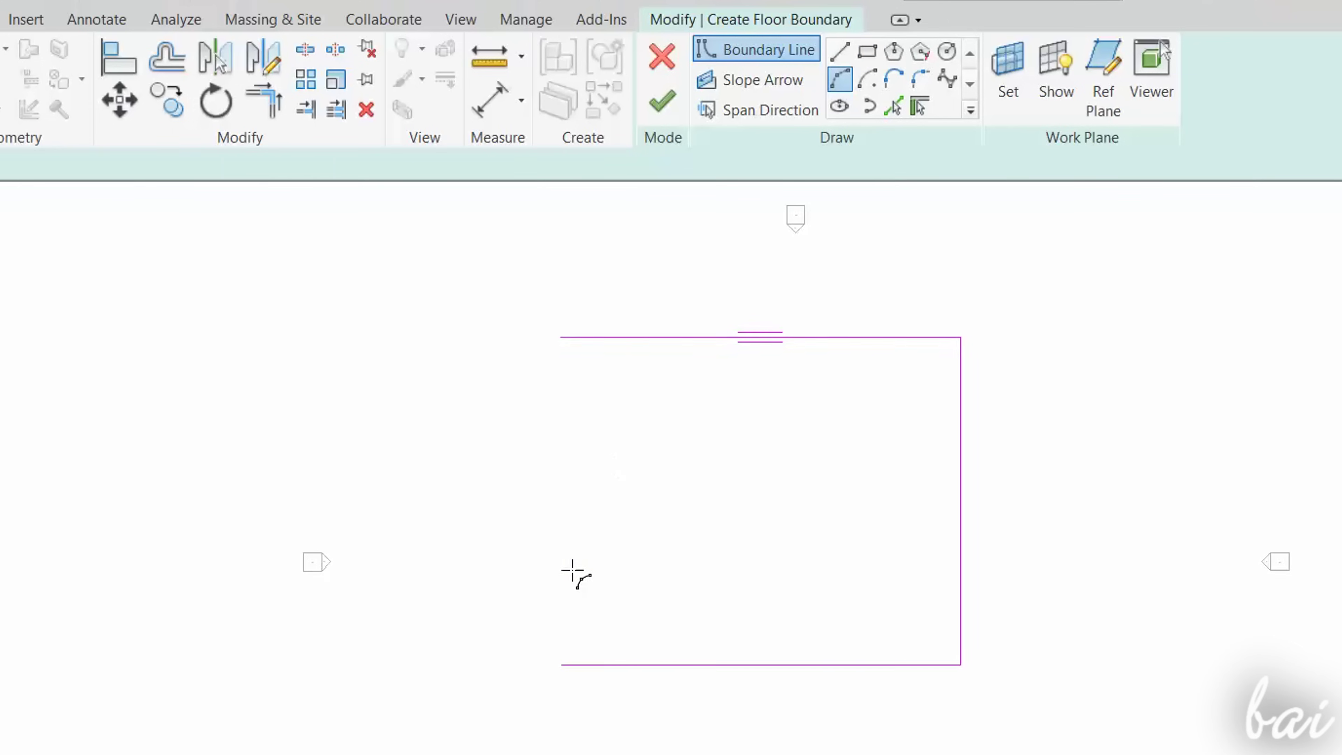
{"action": "left_click", "coordinate": [564, 666]}
{"action": "left_click", "coordinate": [562, 582]}
{"action": "left_click", "coordinate": [562, 339]}
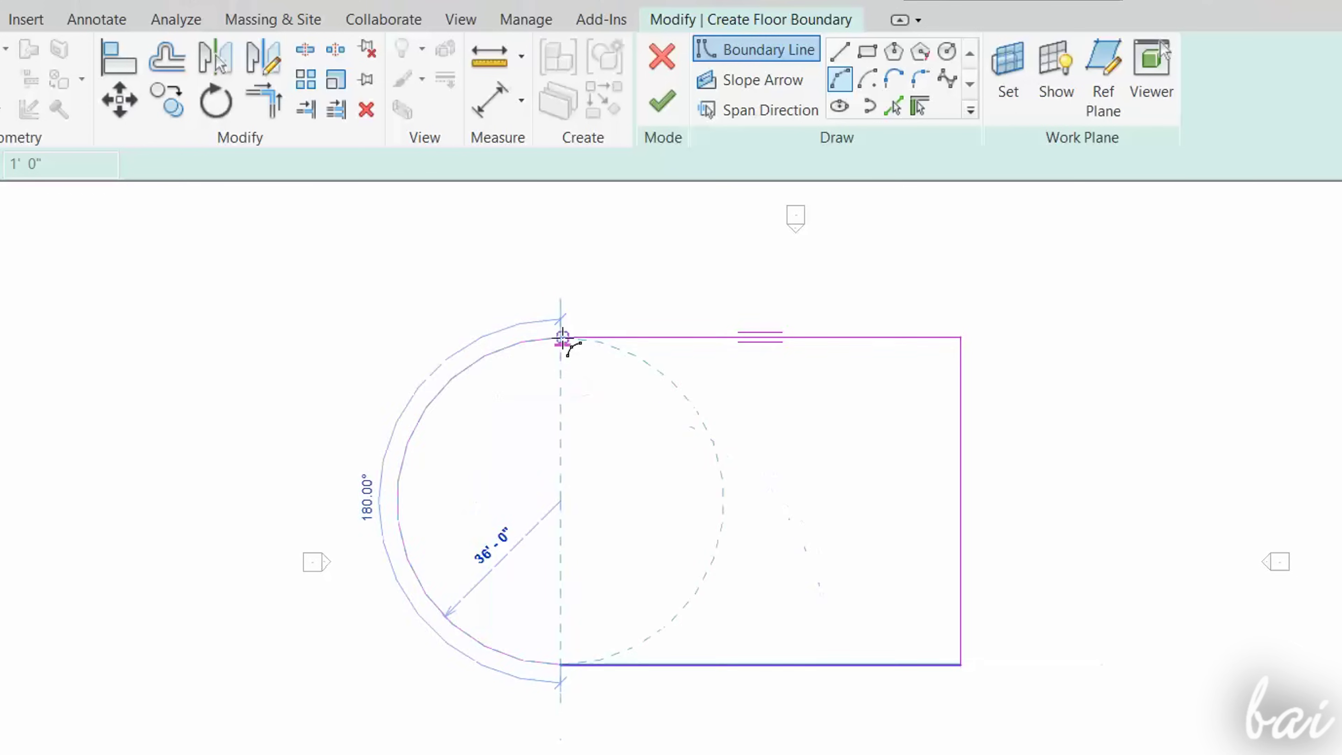
{"action": "left_click", "coordinate": [459, 362]}
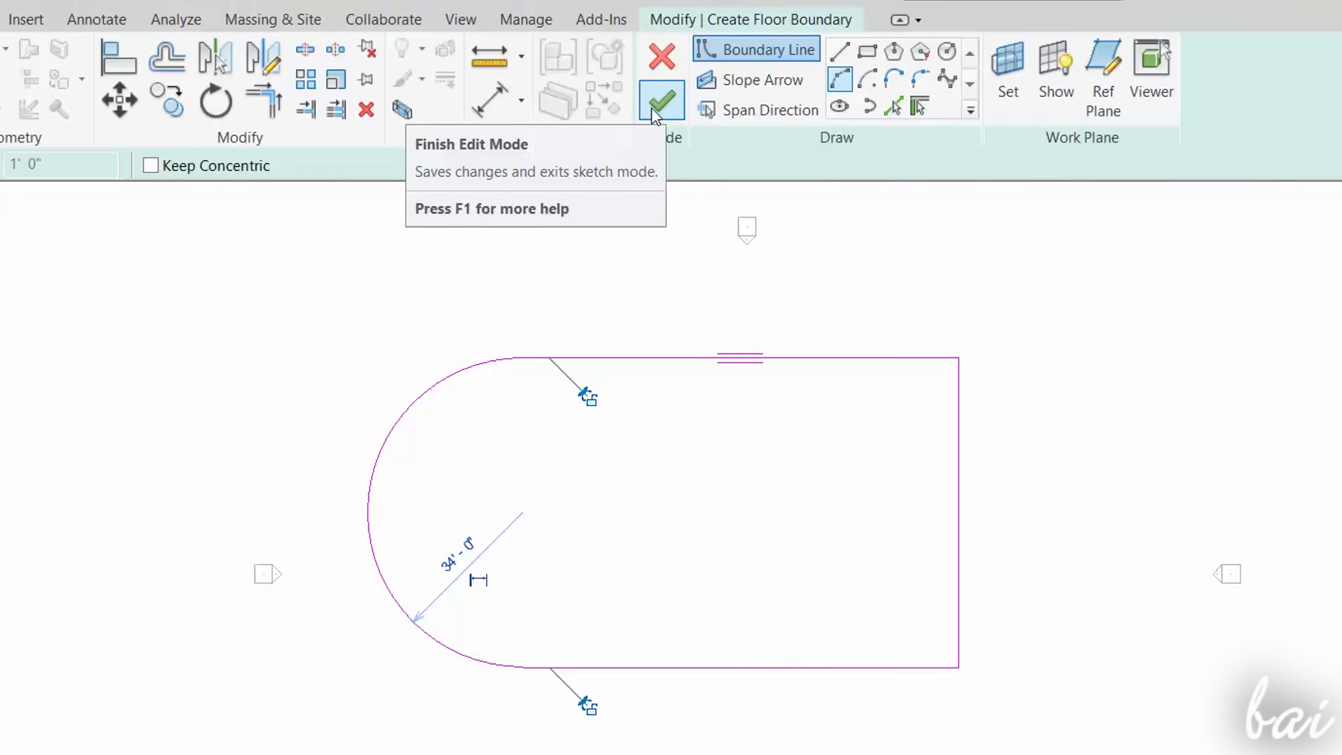
- Discard a failed floor sketch and finish the D-shaped floor
{"action": "left_click", "coordinate": [655, 112]}
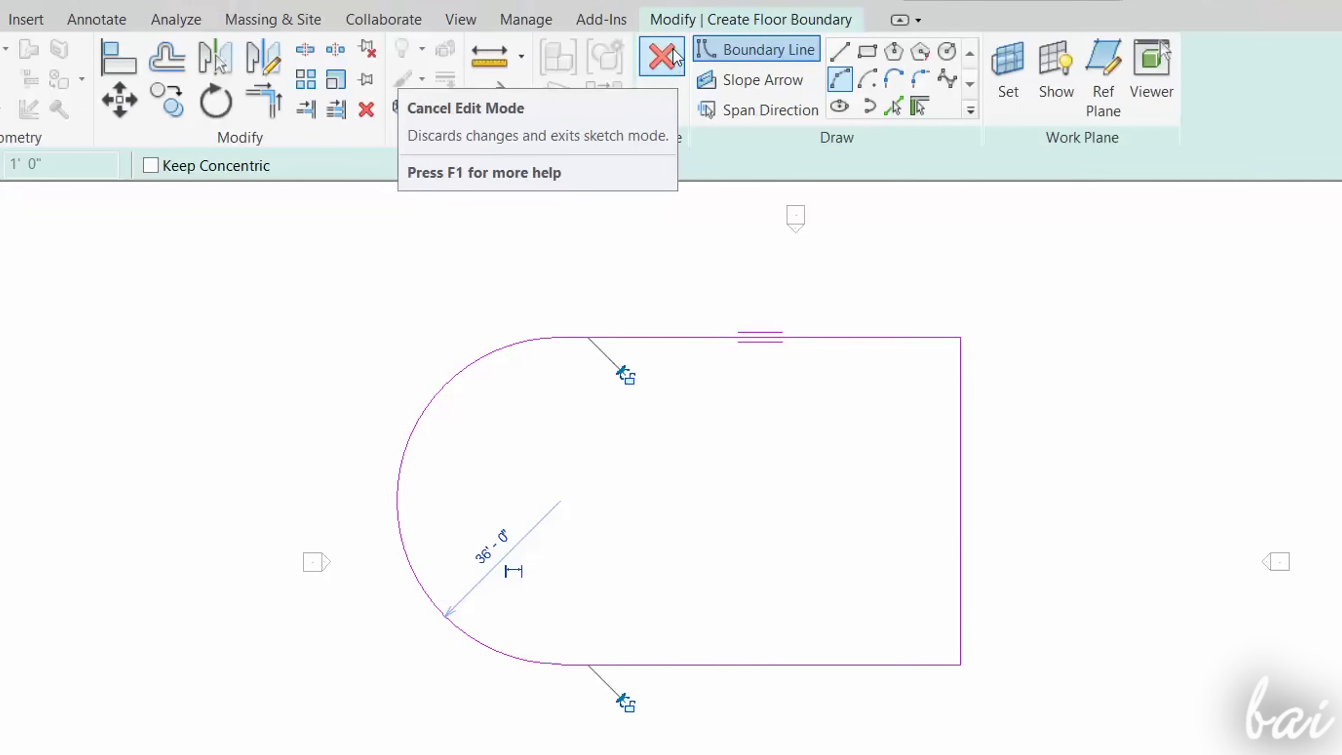
{"action": "left_click", "coordinate": [662, 56]}
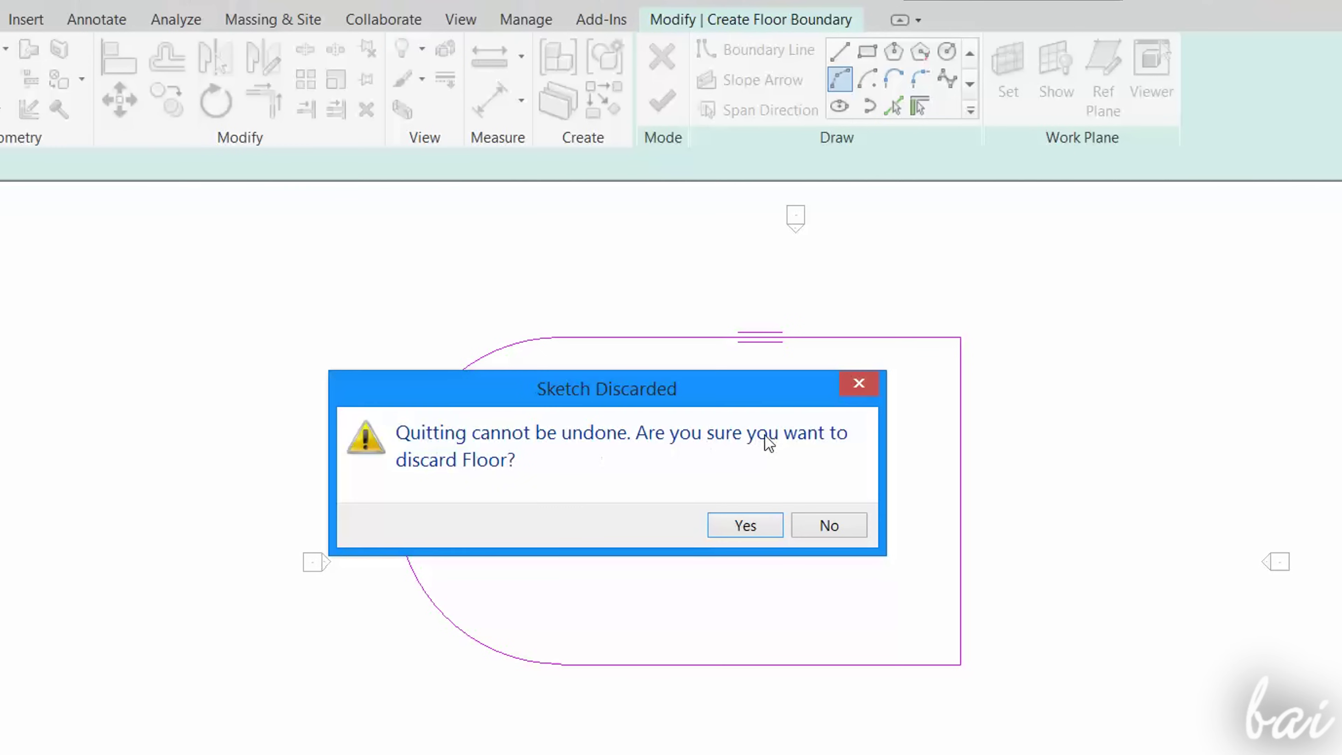
{"action": "left_click", "coordinate": [742, 523]}
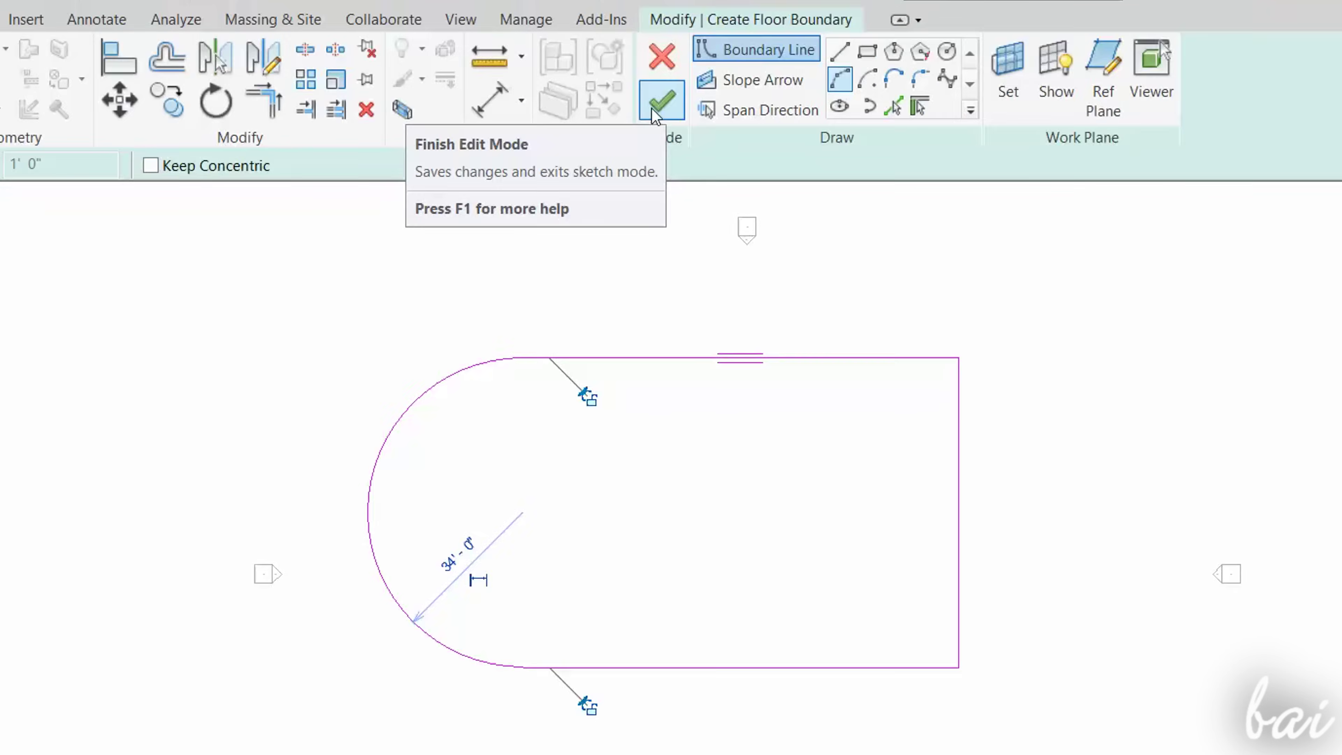
{"action": "left_click", "coordinate": [652, 109]}
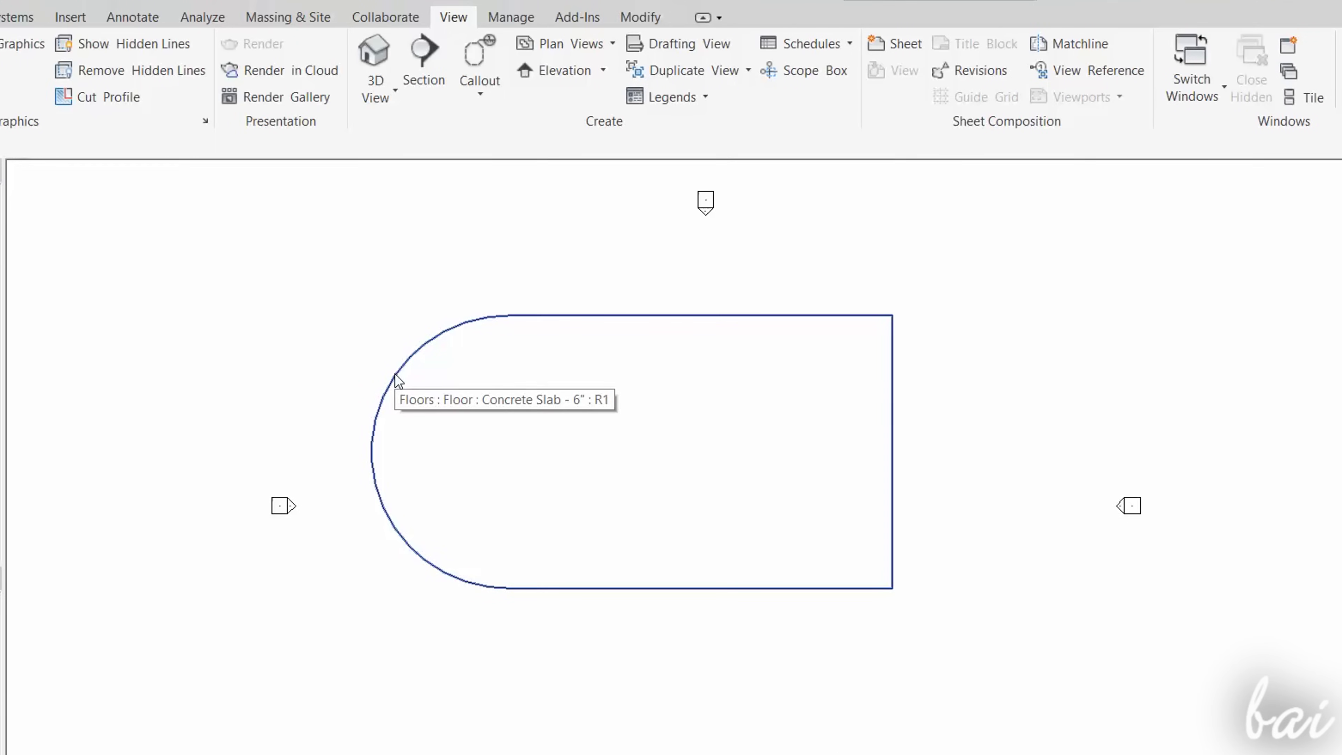
- Zoom in and out to inspect the finished D-shaped floor
{"action": "scroll", "coordinate": [396, 373], "scroll_direction": "down", "scroll_amount": 6}
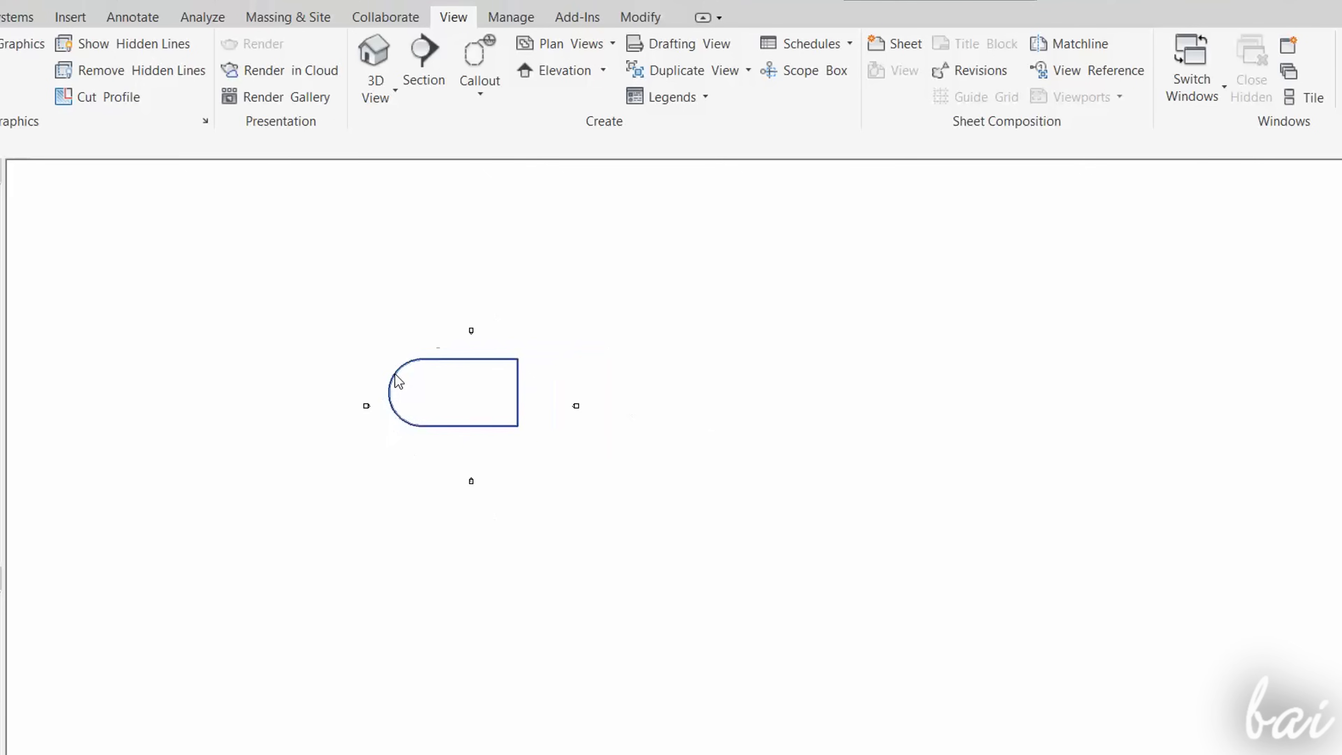
{"action": "scroll", "coordinate": [434, 368], "scroll_direction": "up", "scroll_amount": 7}
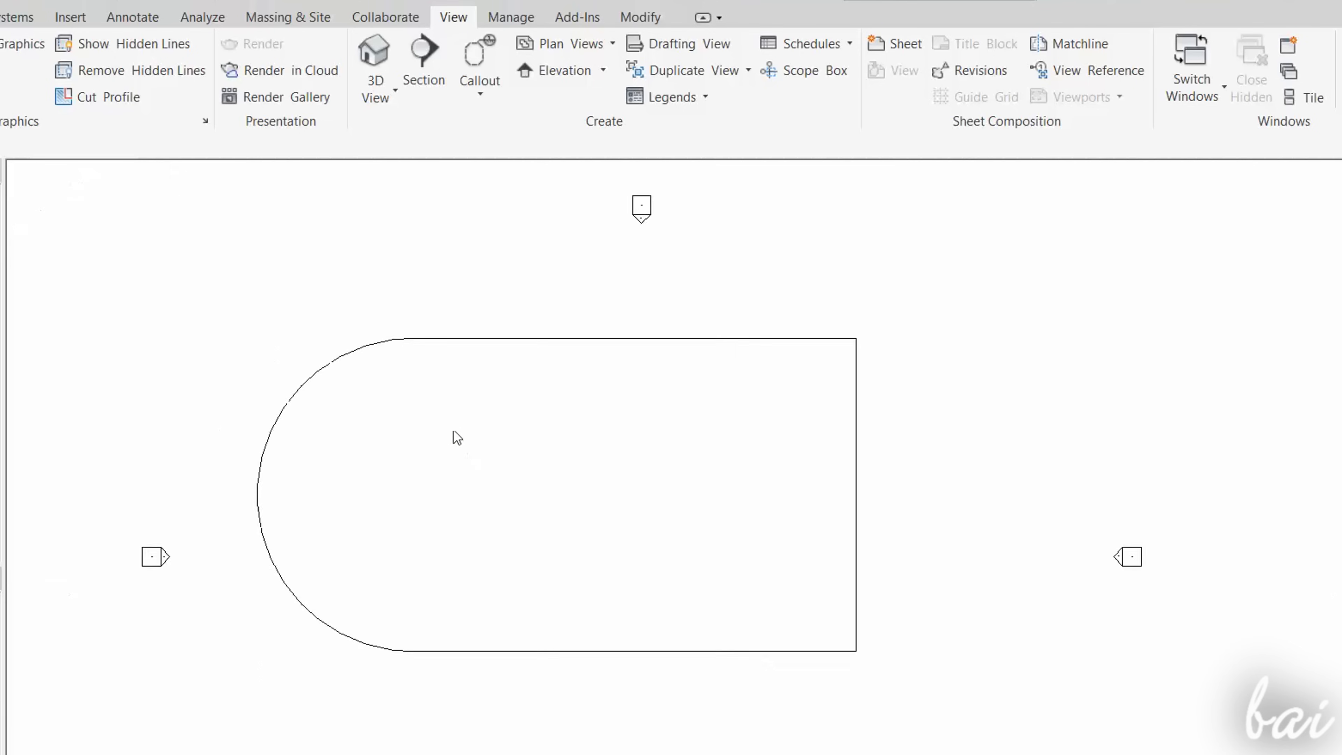
{"action": "scroll", "coordinate": [453, 434], "scroll_direction": "down", "scroll_amount": 3}
{"action": "scroll", "coordinate": [450, 439], "scroll_direction": "up", "scroll_amount": 2}
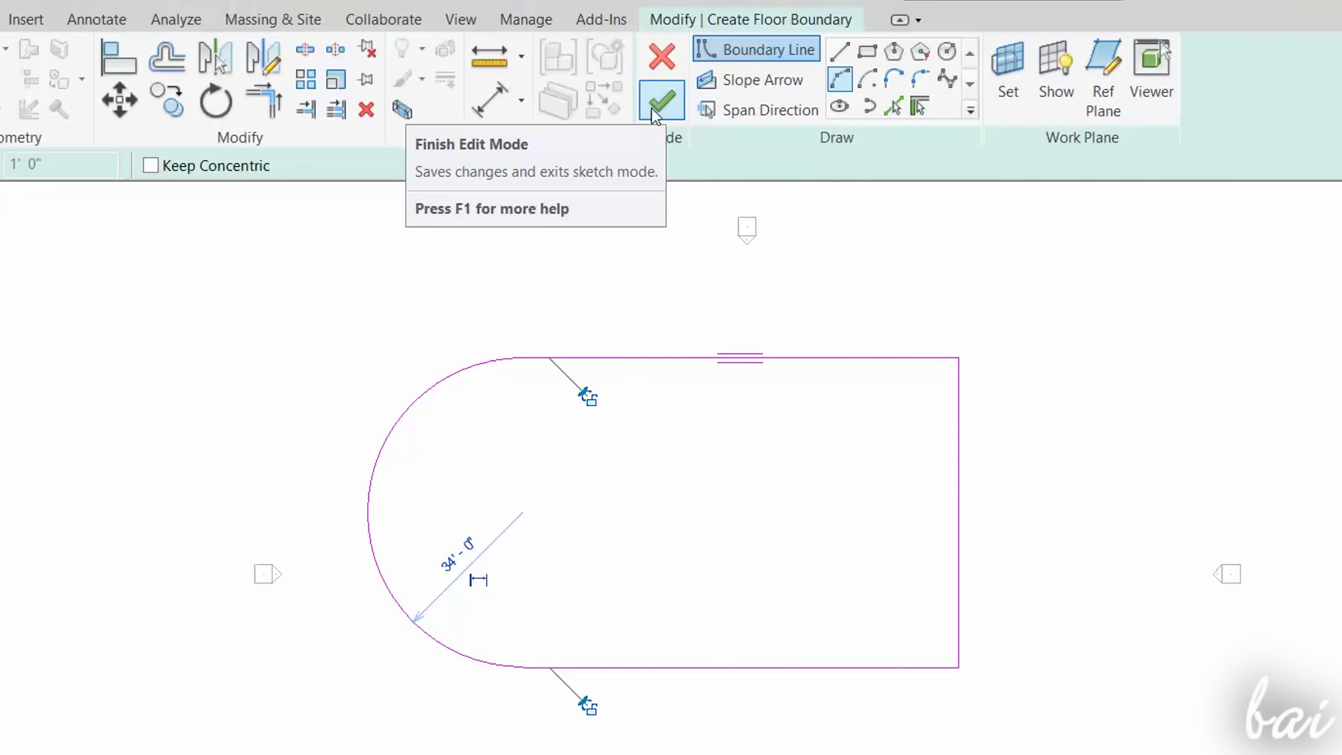
- Finish the floor edit and turn on the Floors category in Level 1's Visibility/Graphics
{"action": "left_click", "coordinate": [655, 112]}
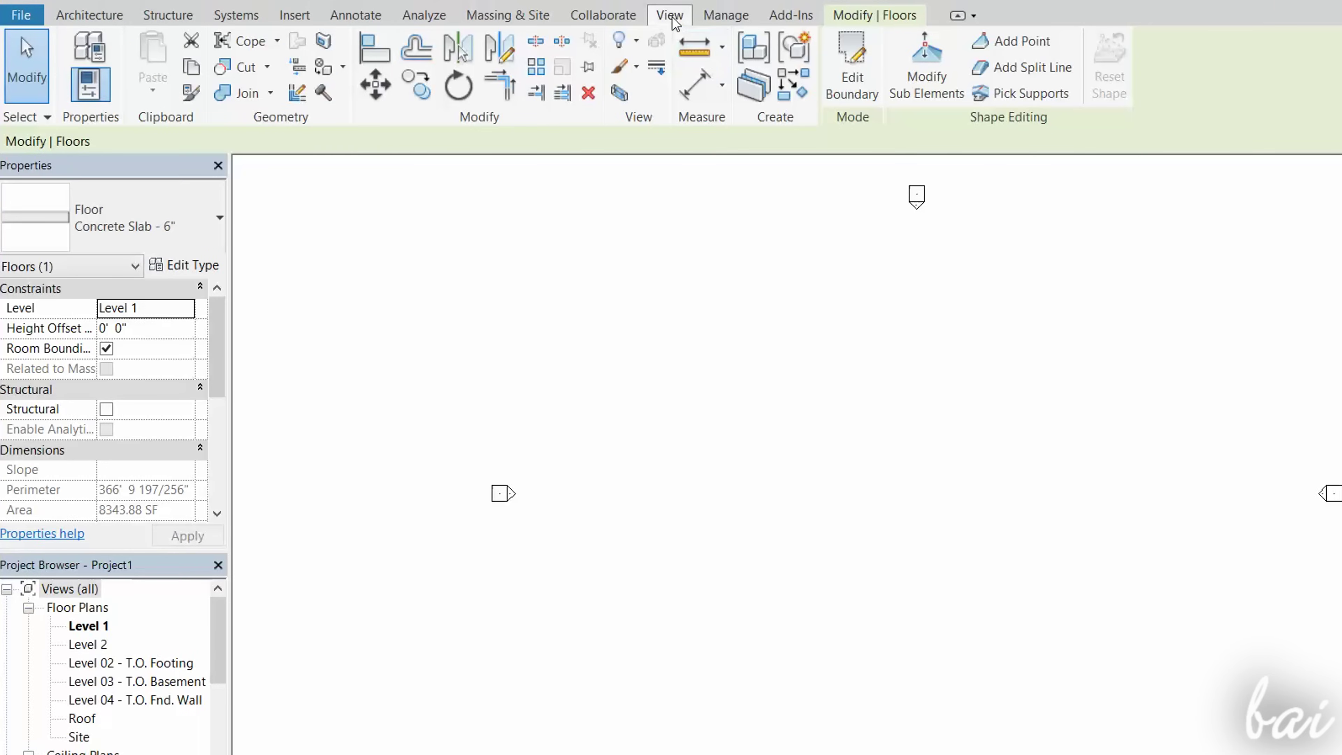
{"action": "left_click", "coordinate": [670, 16]}
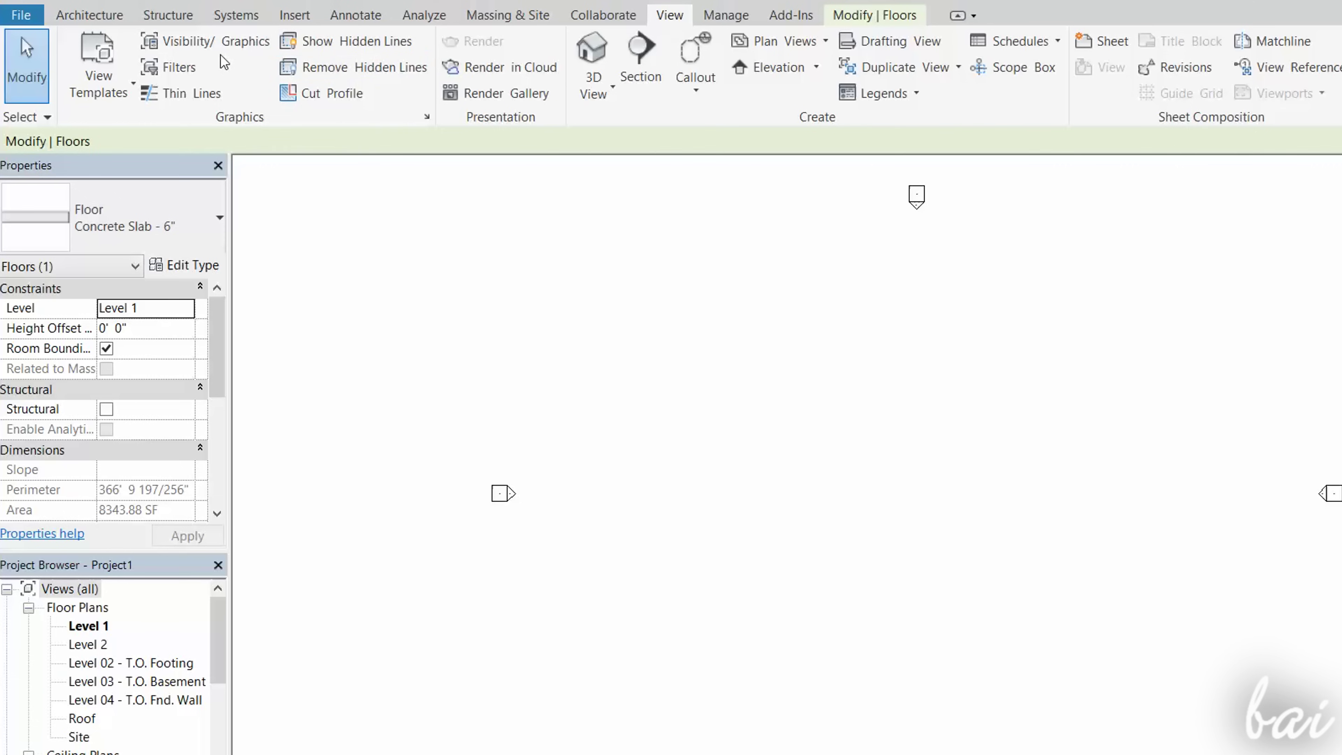
{"action": "left_click", "coordinate": [209, 43]}
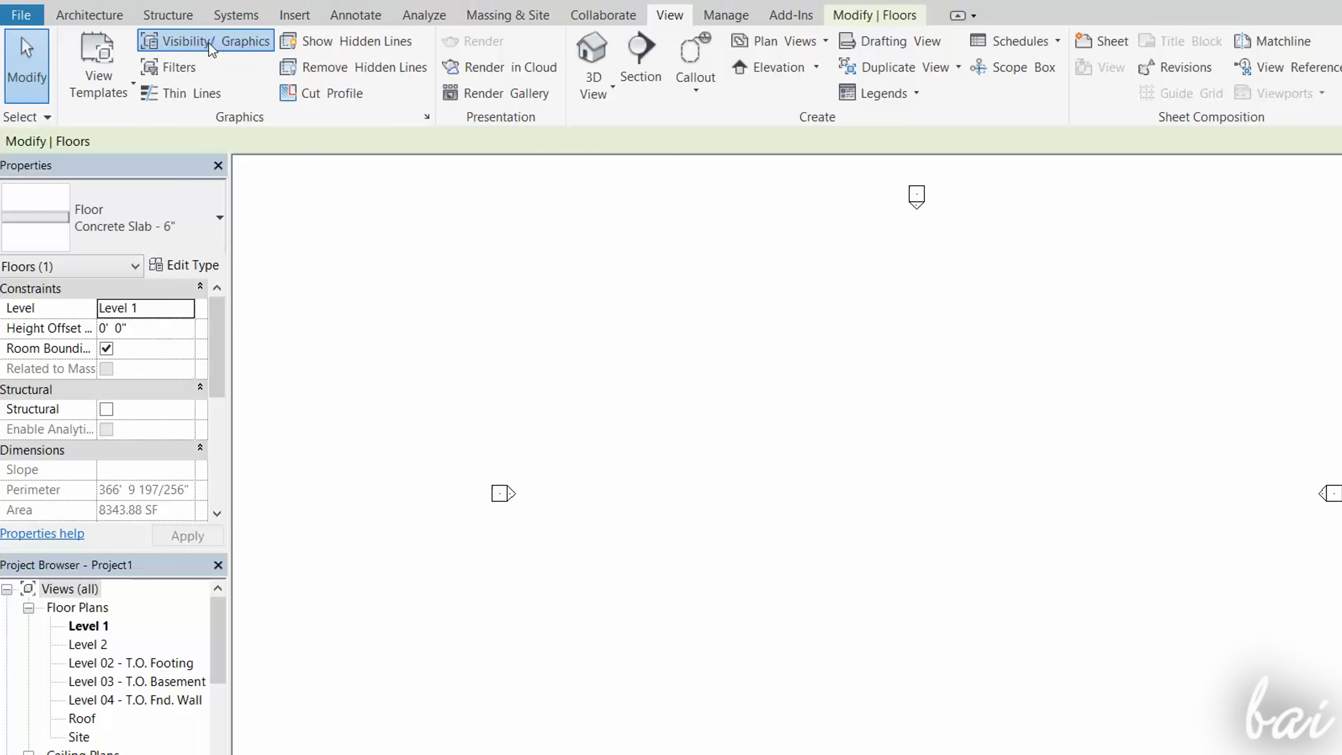
{"action": "scroll", "coordinate": [612, 391], "scroll_direction": "down", "scroll_amount": 5}
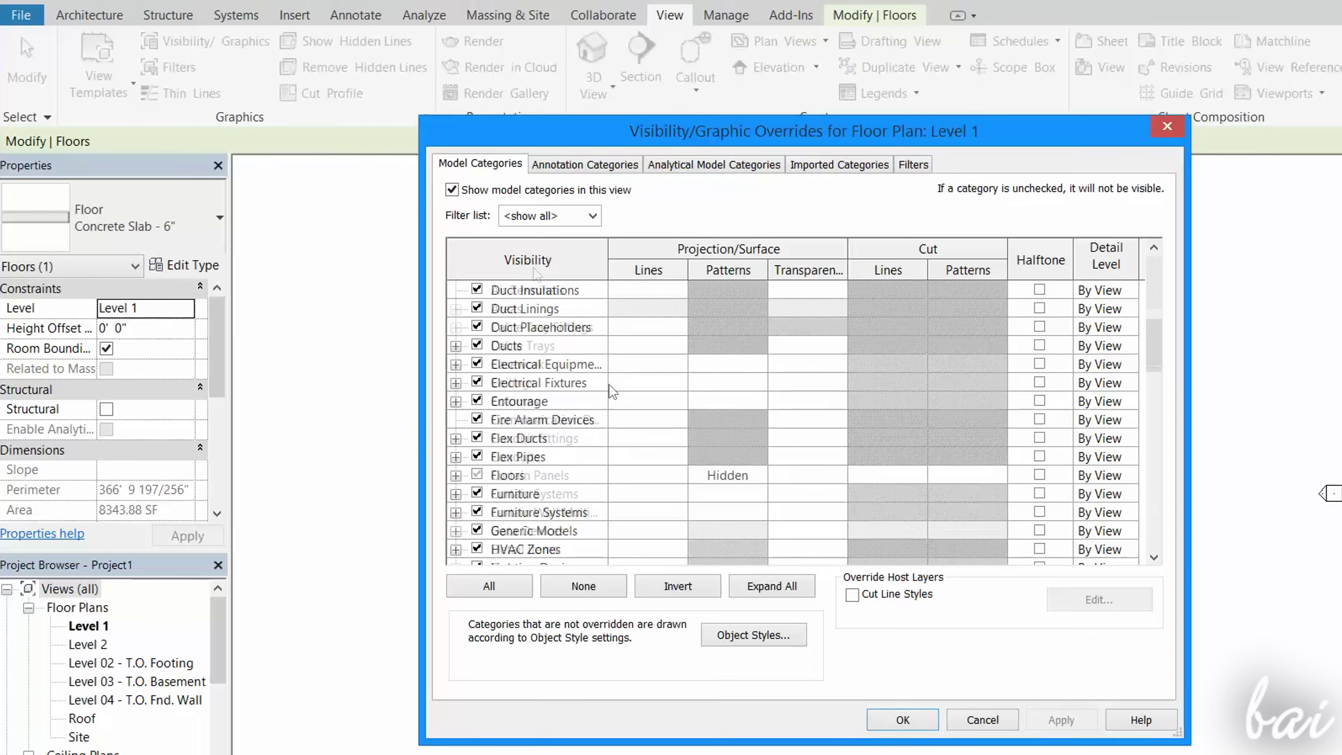
{"action": "left_click", "coordinate": [477, 475]}
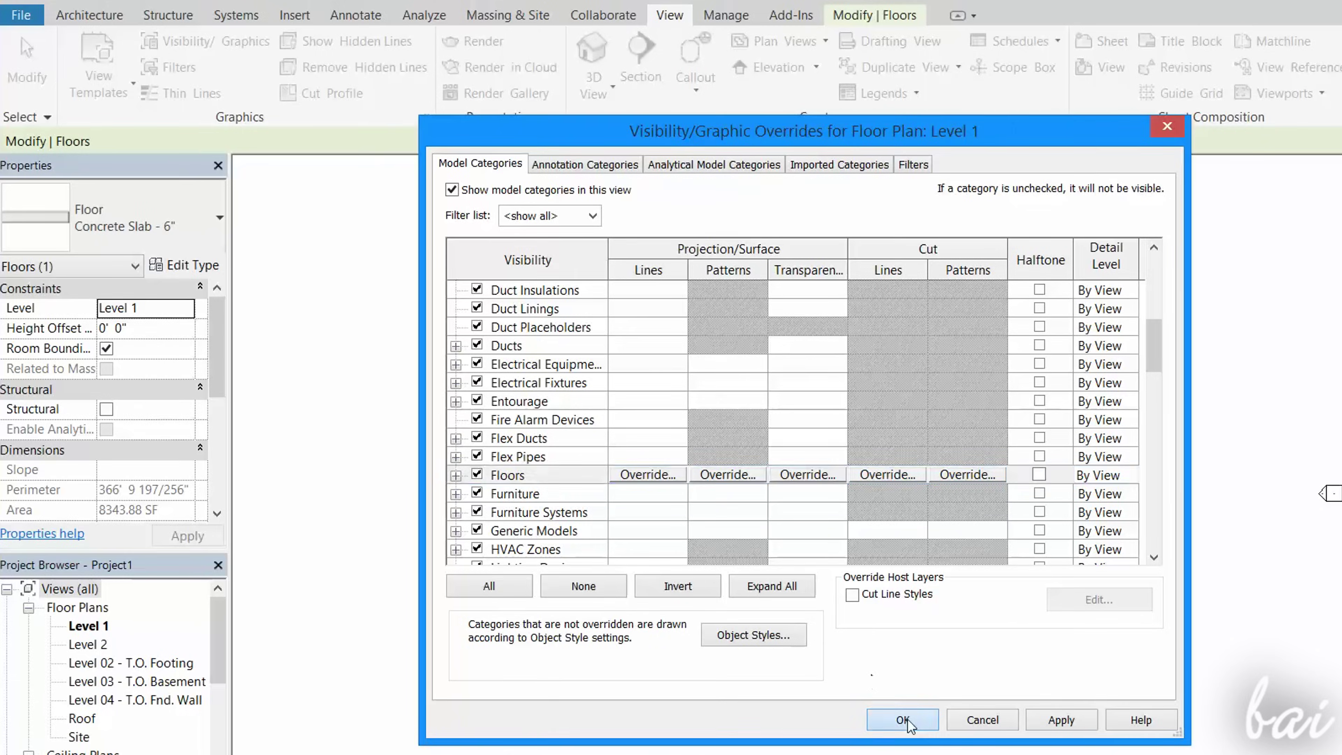
{"action": "left_click", "coordinate": [903, 719]}
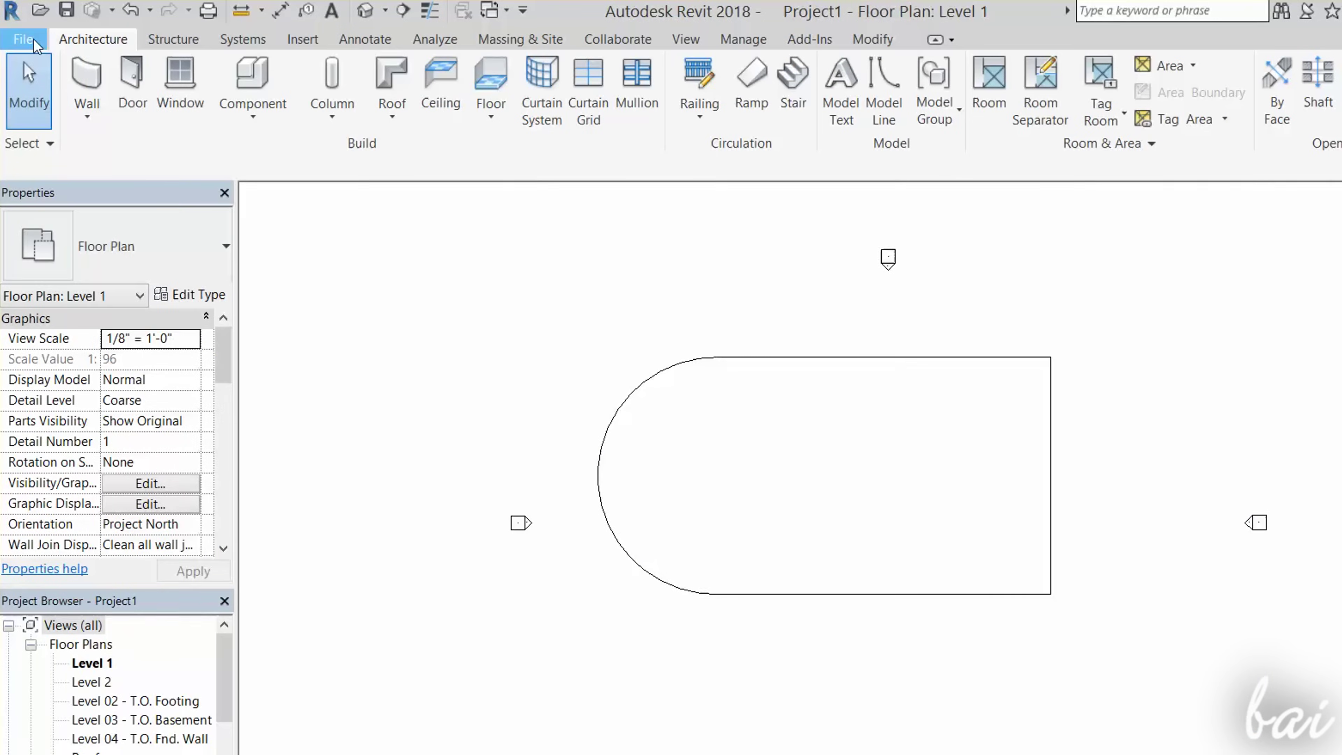
- Save the project to the Desktop as MyProject.rvt with type Project Files (*.rvt)
{"action": "left_click", "coordinate": [29, 40]}
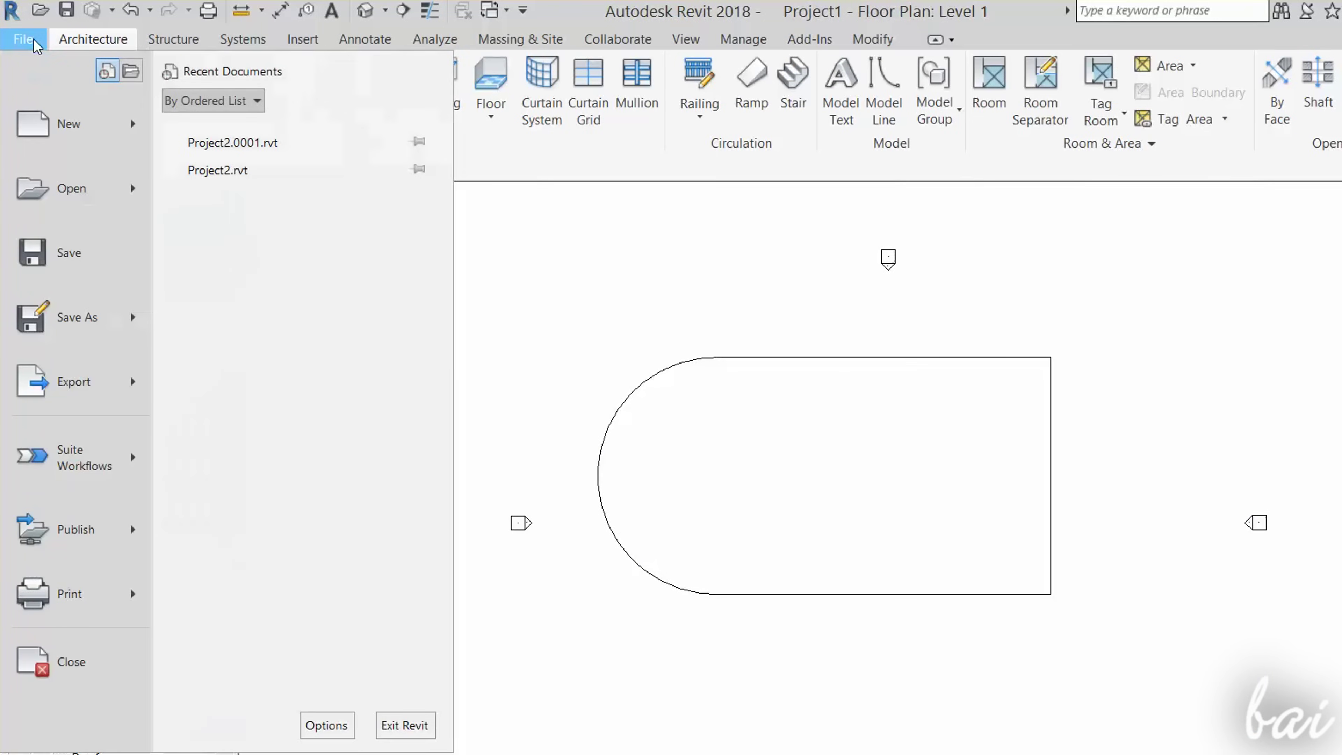
{"action": "mouse_move", "coordinate": [91, 322]}
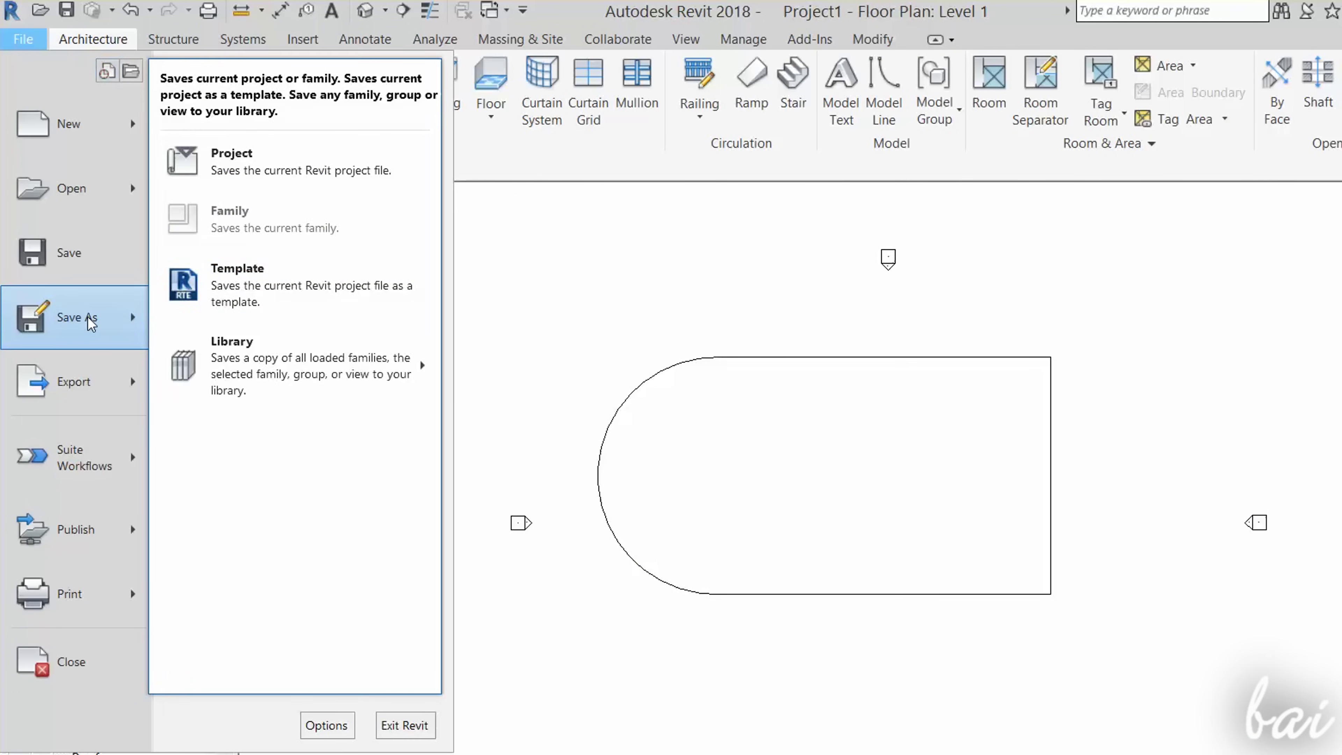
{"action": "left_click", "coordinate": [229, 167]}
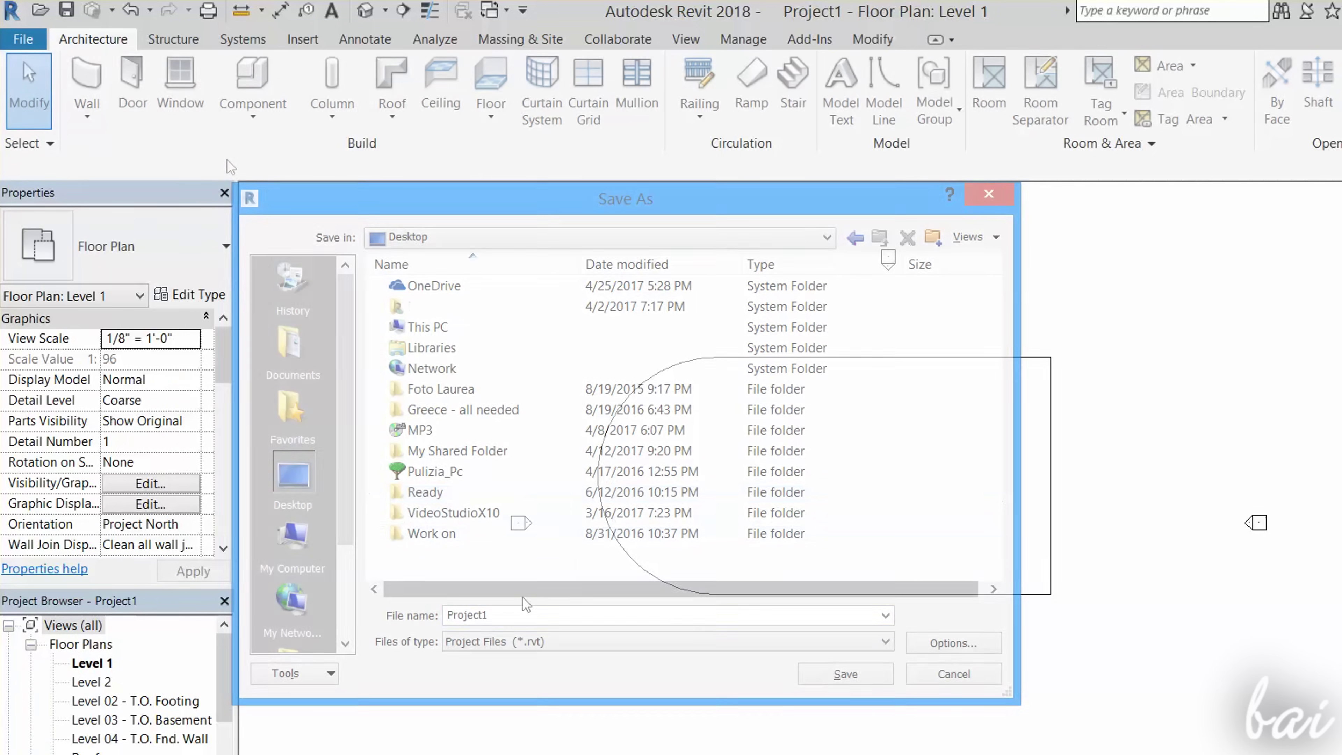
{"action": "type", "text": "MyP"}
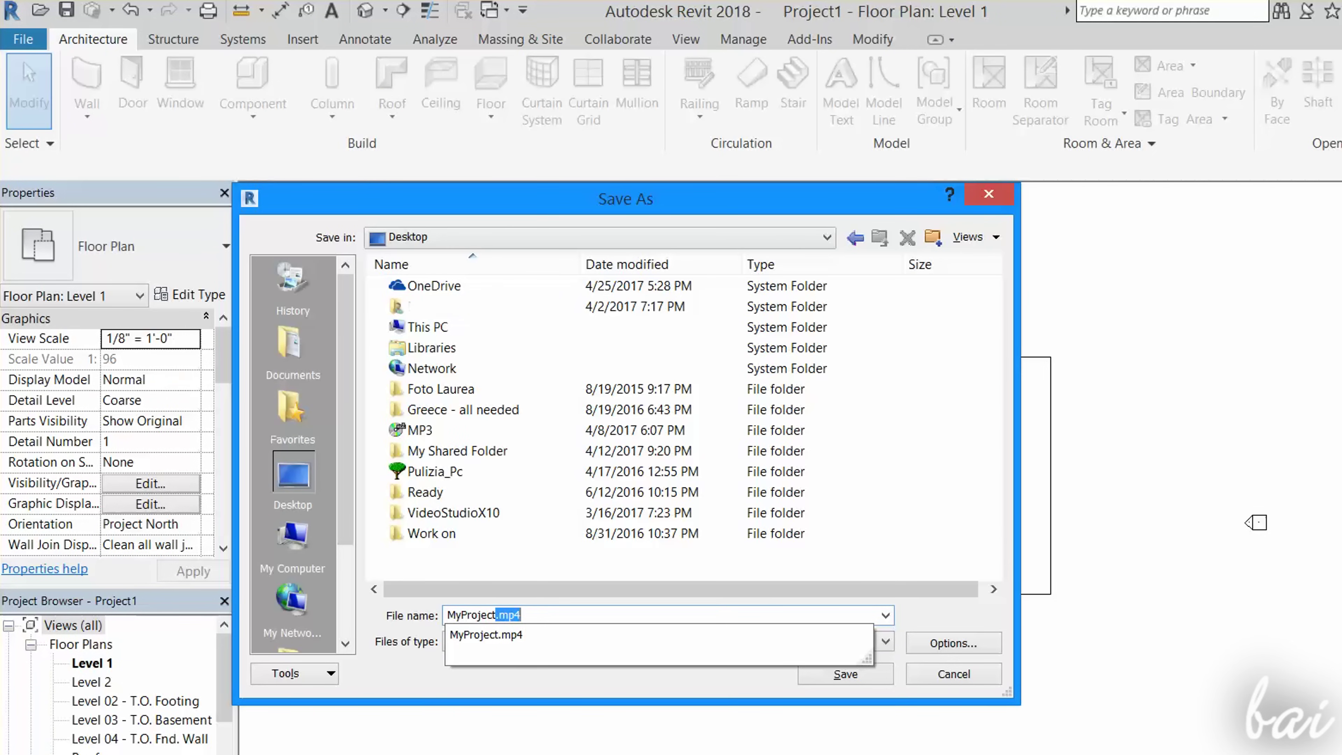
{"action": "left_click", "coordinate": [594, 682]}
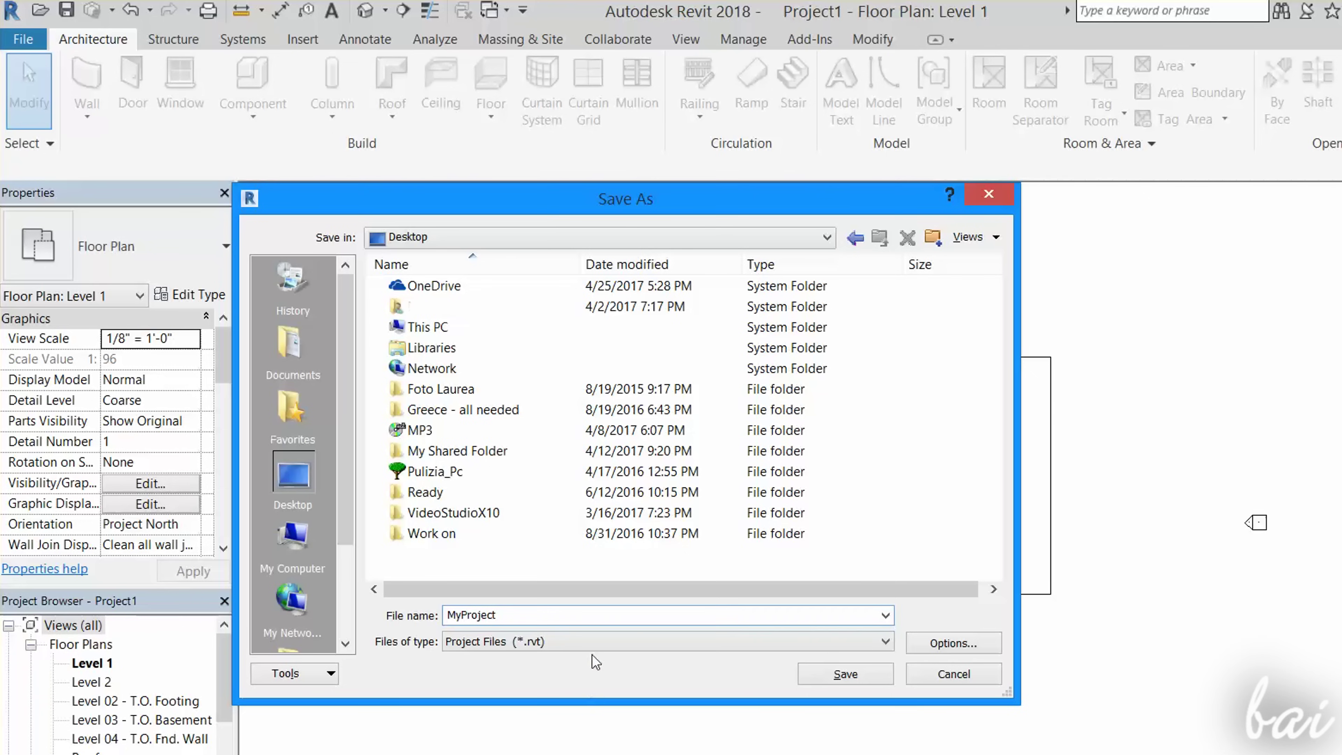
{"action": "left_click", "coordinate": [554, 657]}
{"action": "left_click", "coordinate": [553, 654]}
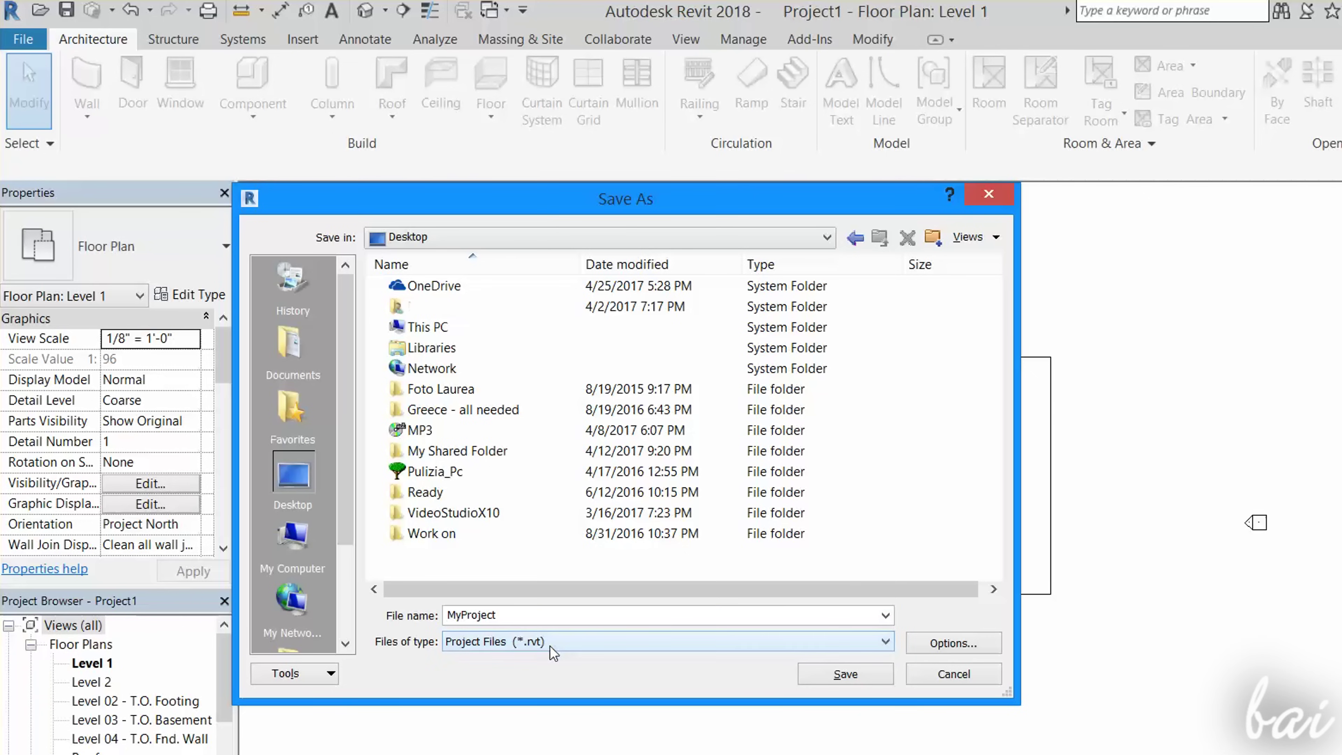
{"action": "left_click", "coordinate": [838, 675]}
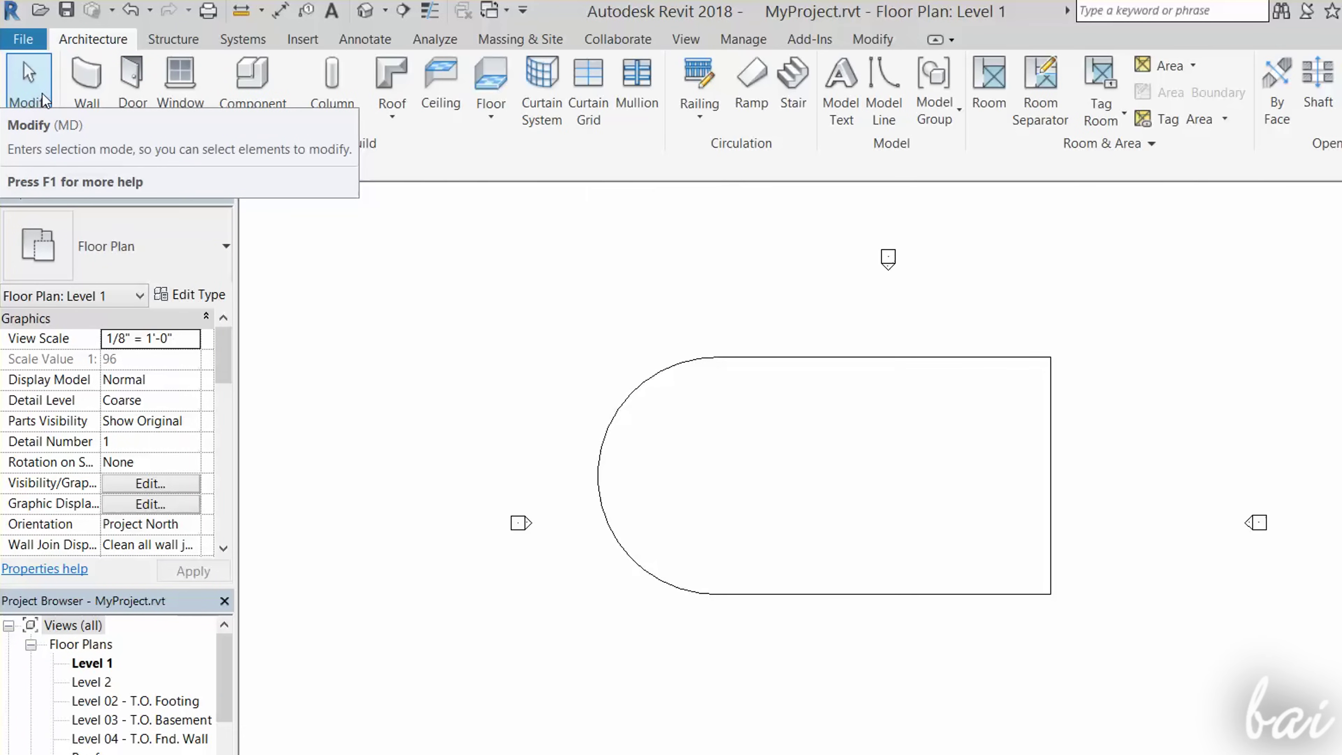
{"action": "left_click", "coordinate": [759, 358]}
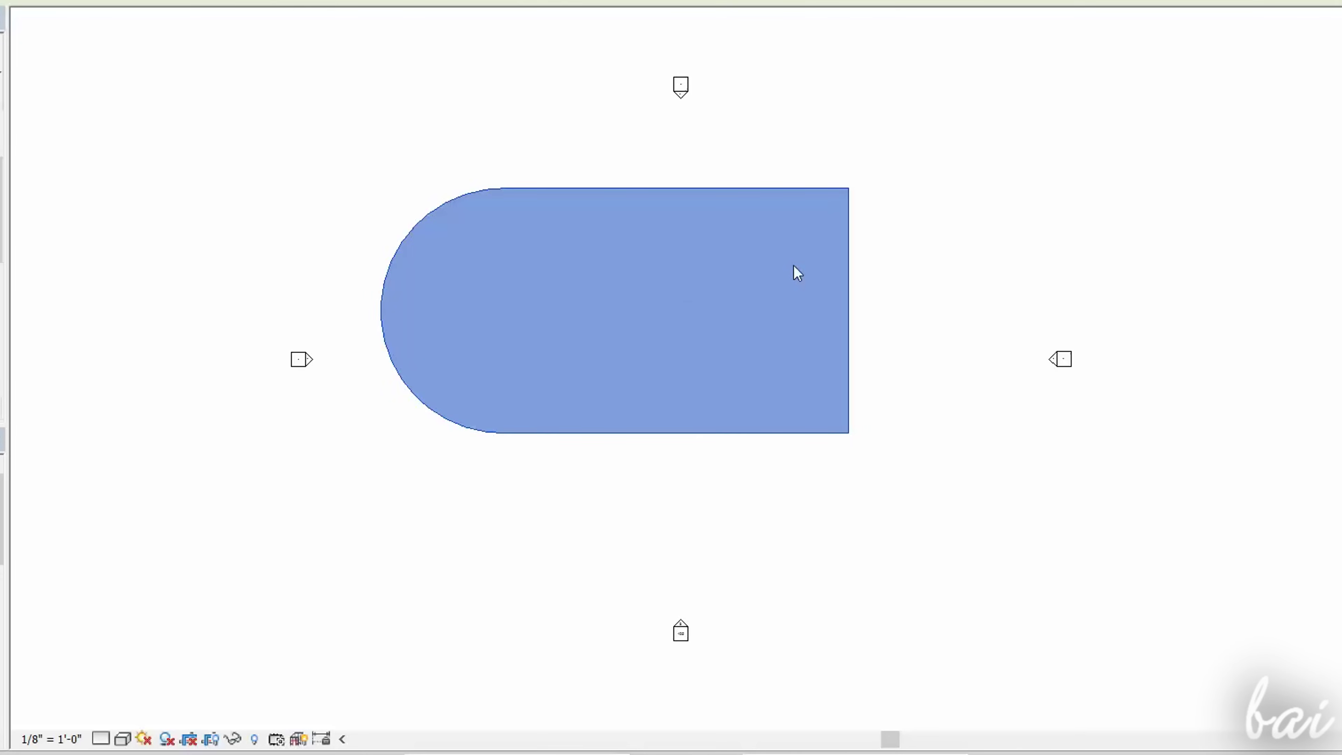
{"action": "key", "text": "ctrl+z"}
{"action": "key", "text": "ctrl+z"}
{"action": "key", "text": "ctrl+z"}
{"action": "key", "text": "ctrl+z"}
{"action": "key", "text": "ctrl+z"}
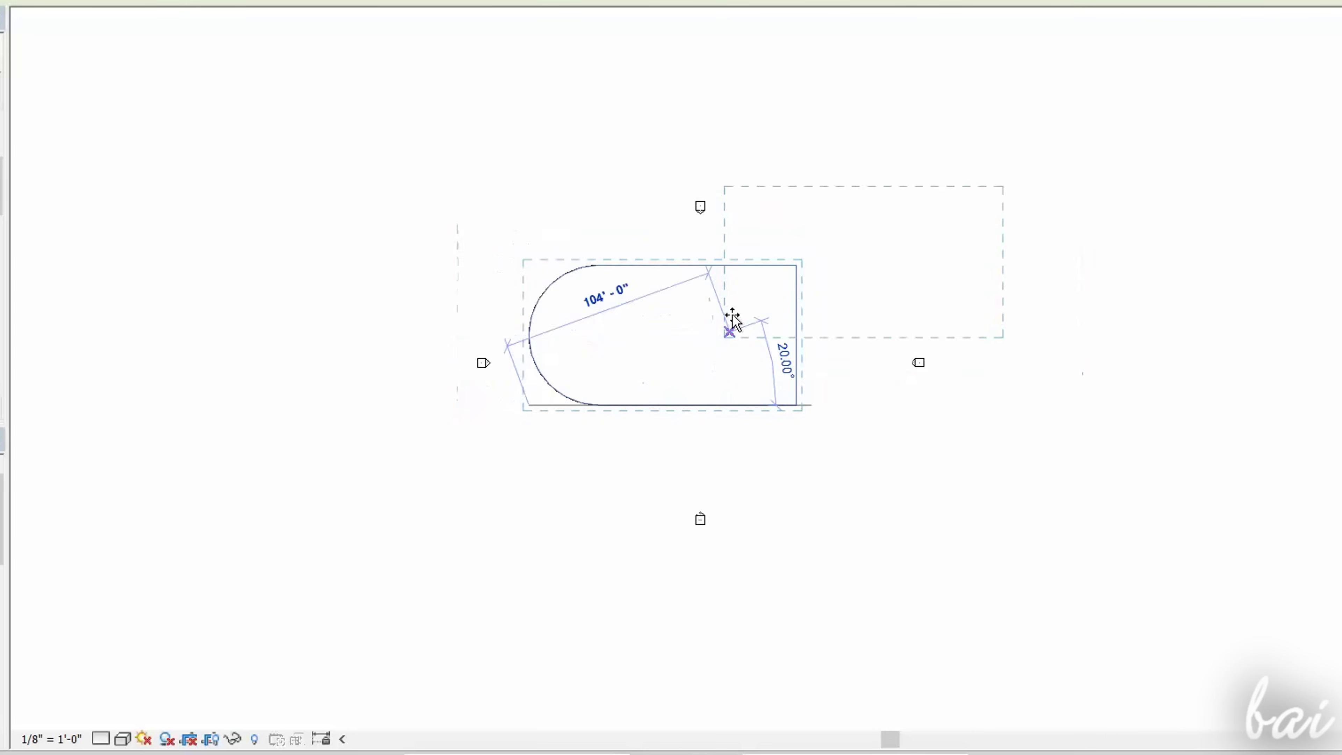
{"action": "key", "text": "ctrl+z"}
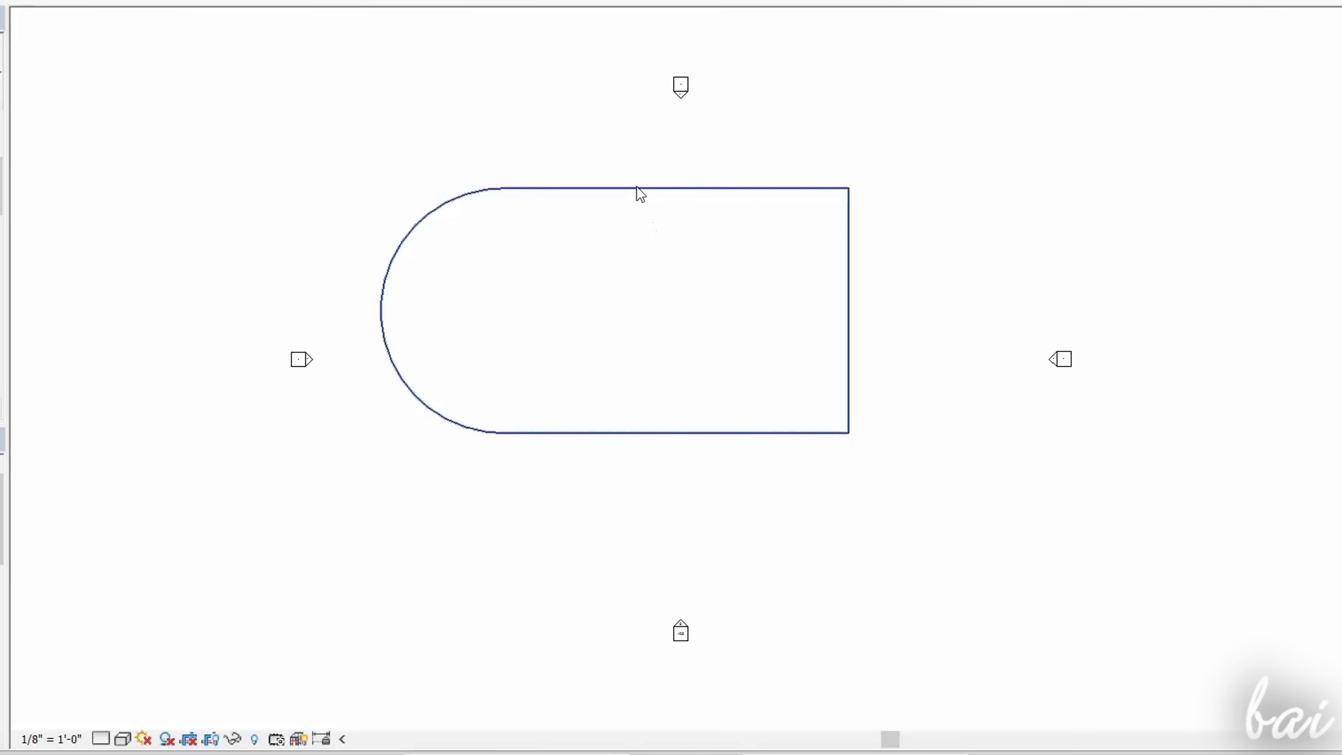
{"action": "key", "text": "ctrl+z"}
{"action": "left_click", "coordinate": [729, 201]}
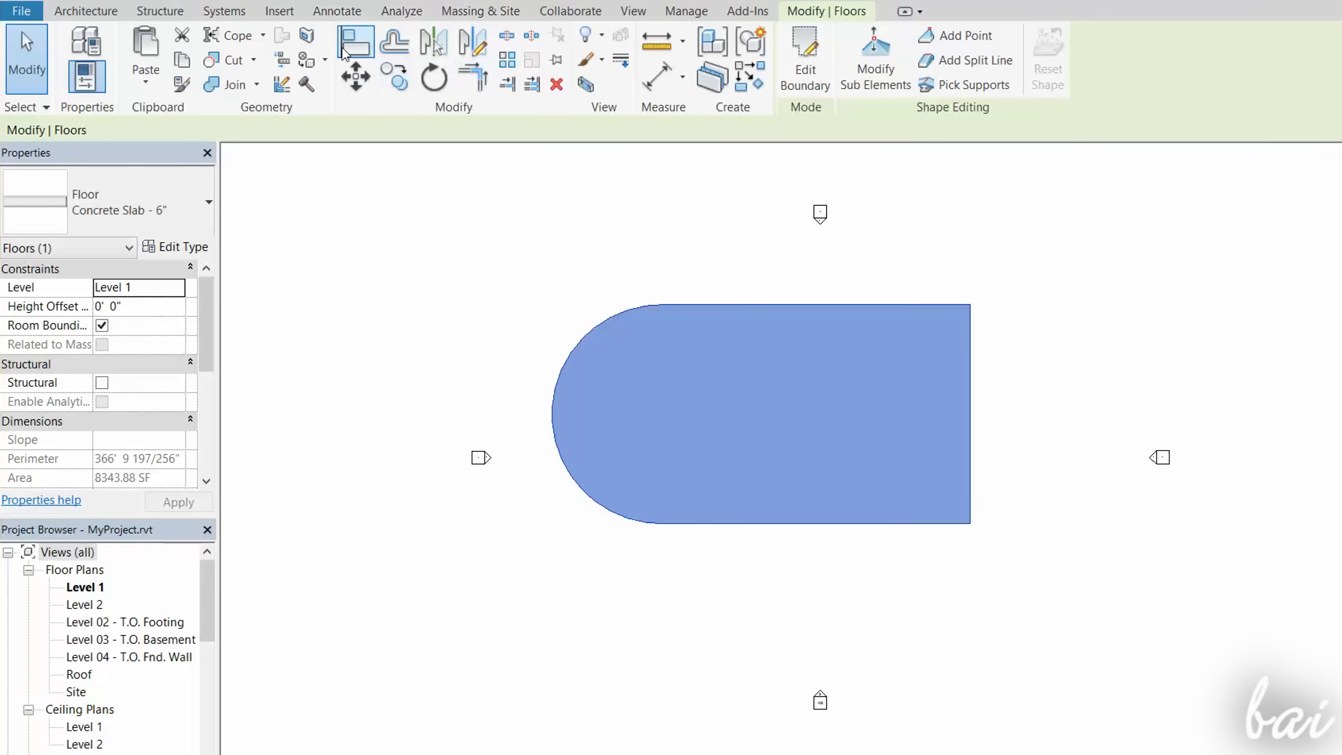
- Move the floor up and to the right from a point on its top edge
{"action": "left_click", "coordinate": [353, 77]}
{"action": "left_click", "coordinate": [812, 304]}
{"action": "scroll", "coordinate": [975, 248], "scroll_direction": "down", "scroll_amount": 3}
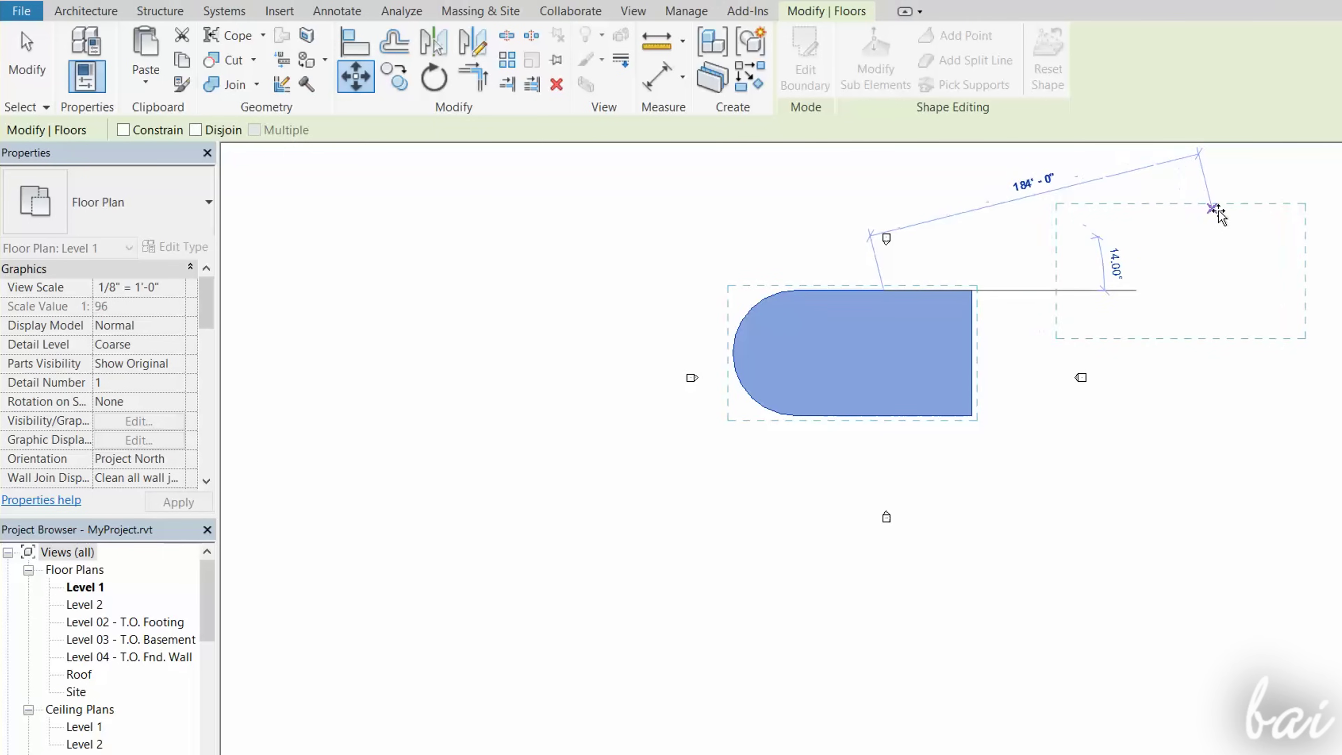
{"action": "left_click", "coordinate": [1219, 210]}
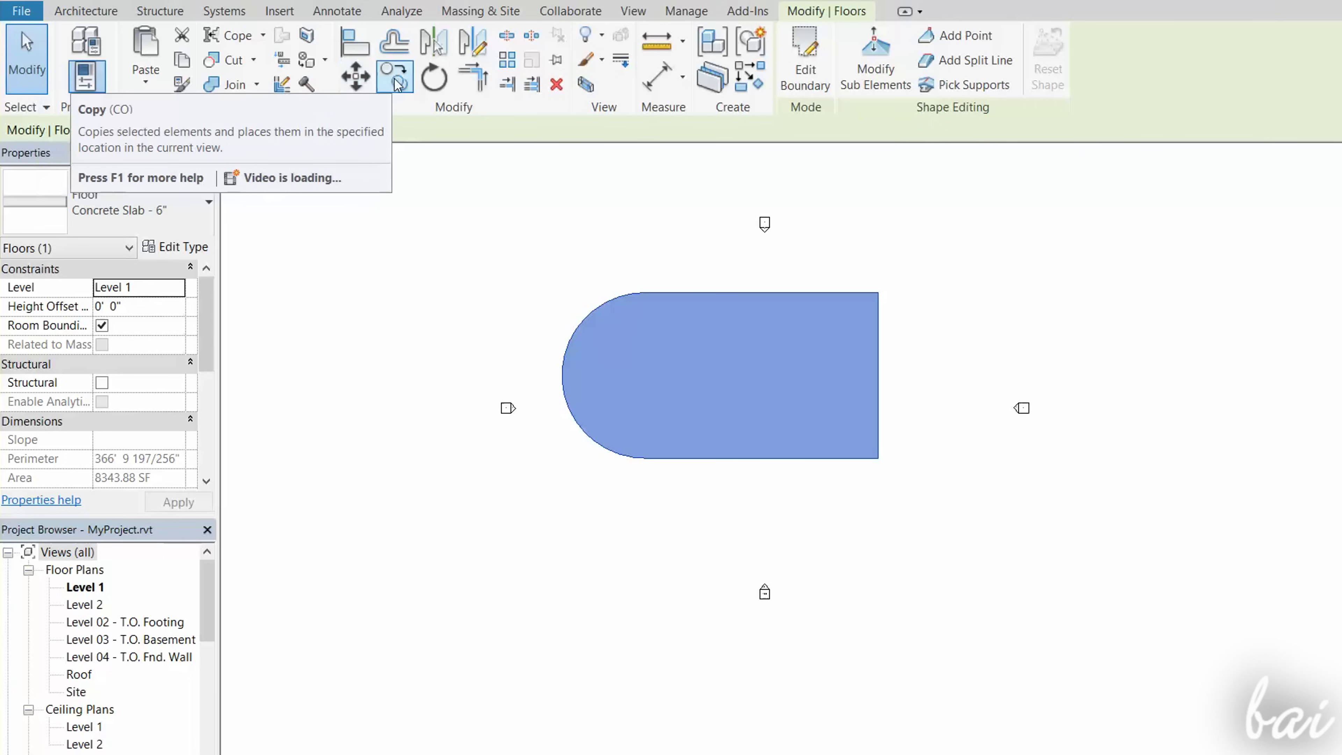
- Copy the floor about 148' to the upper right from its top edge
{"action": "left_click", "coordinate": [396, 84]}
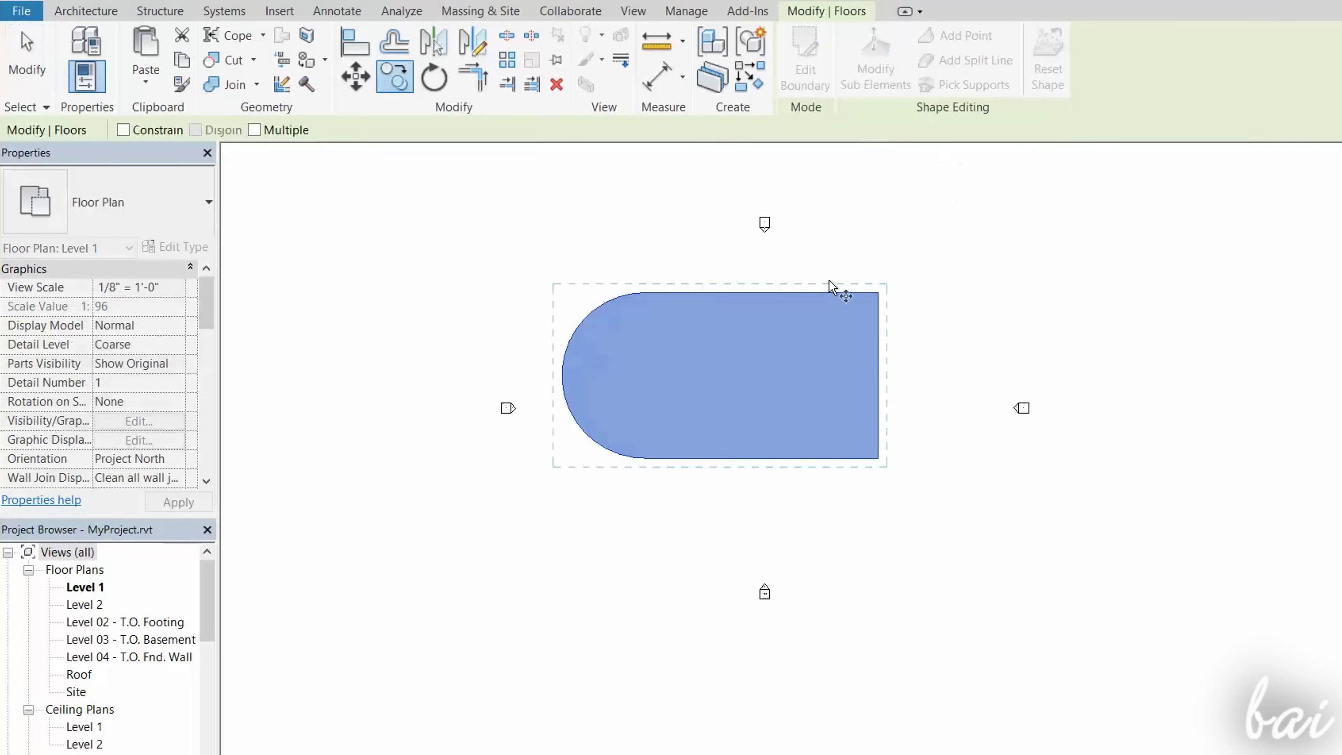
{"action": "left_click", "coordinate": [818, 292]}
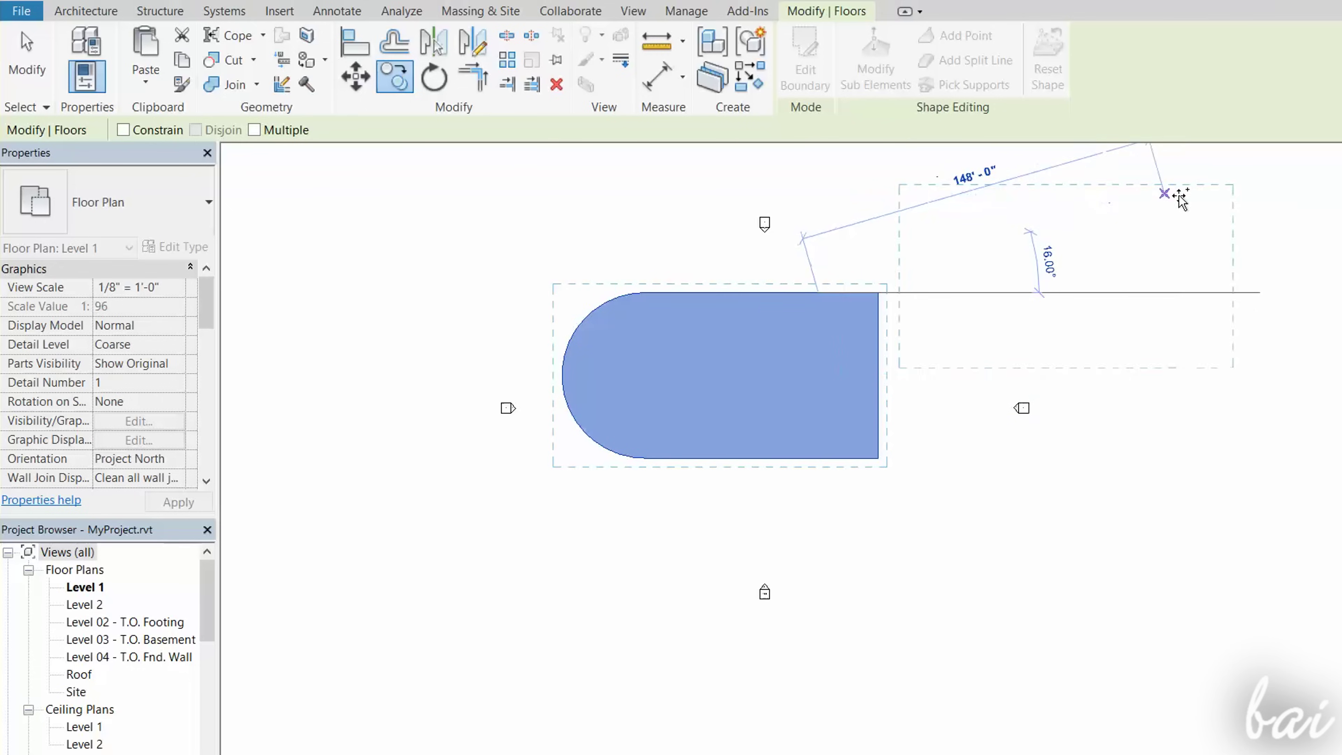
{"action": "left_click", "coordinate": [1246, 201]}
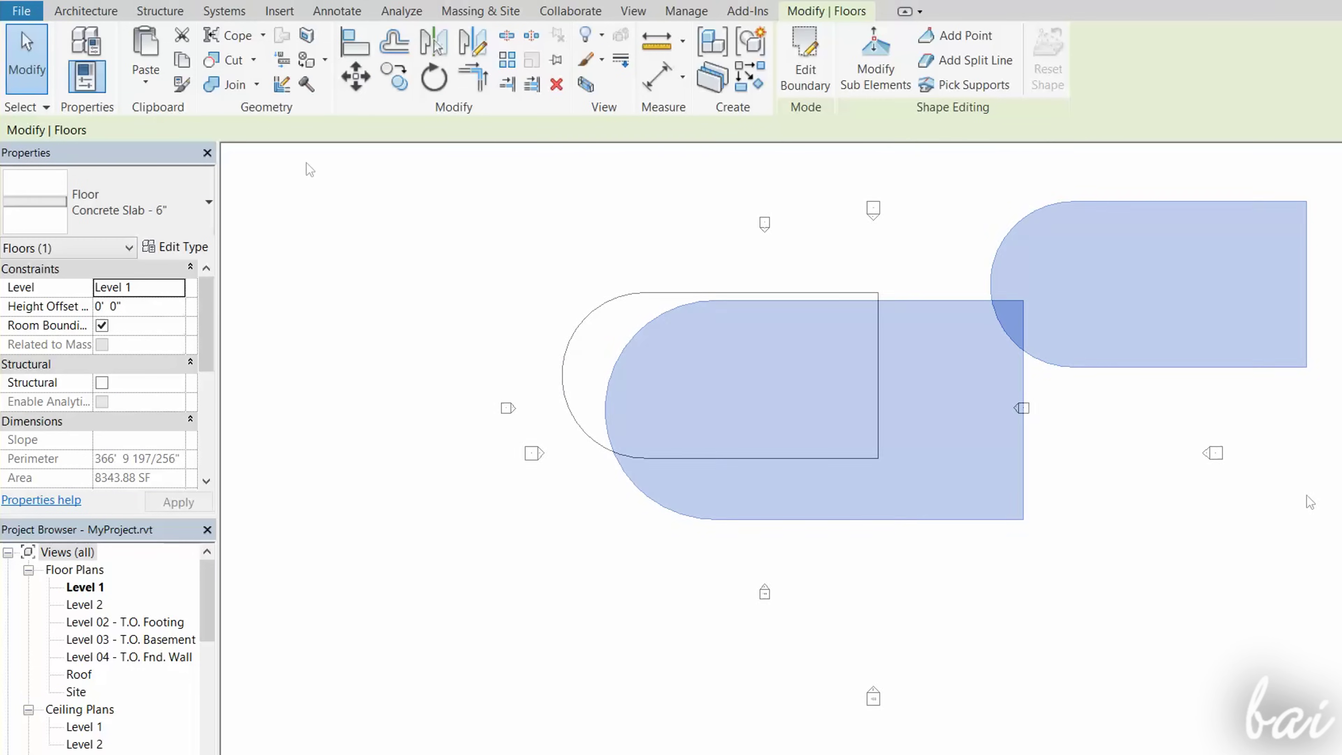
{"action": "left_click", "coordinate": [435, 78]}
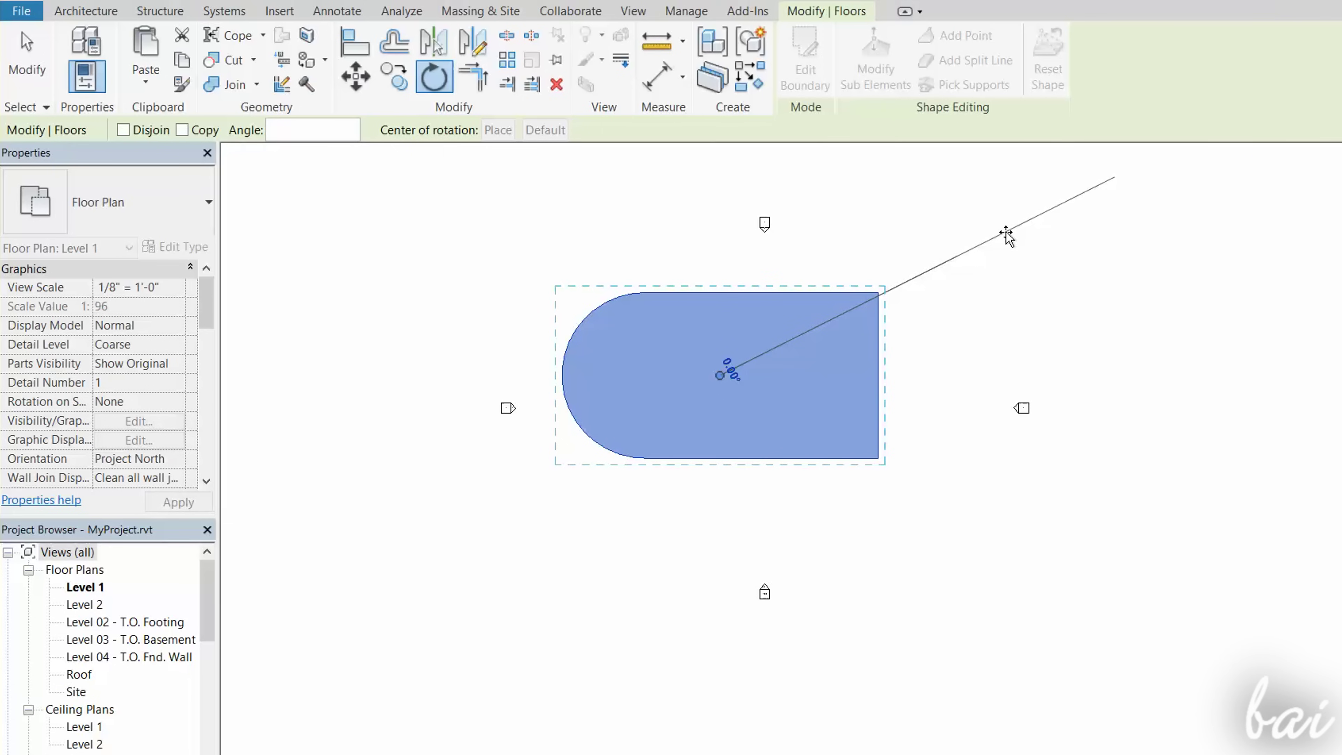
{"action": "left_click", "coordinate": [1006, 235]}
{"action": "left_click", "coordinate": [1035, 498]}
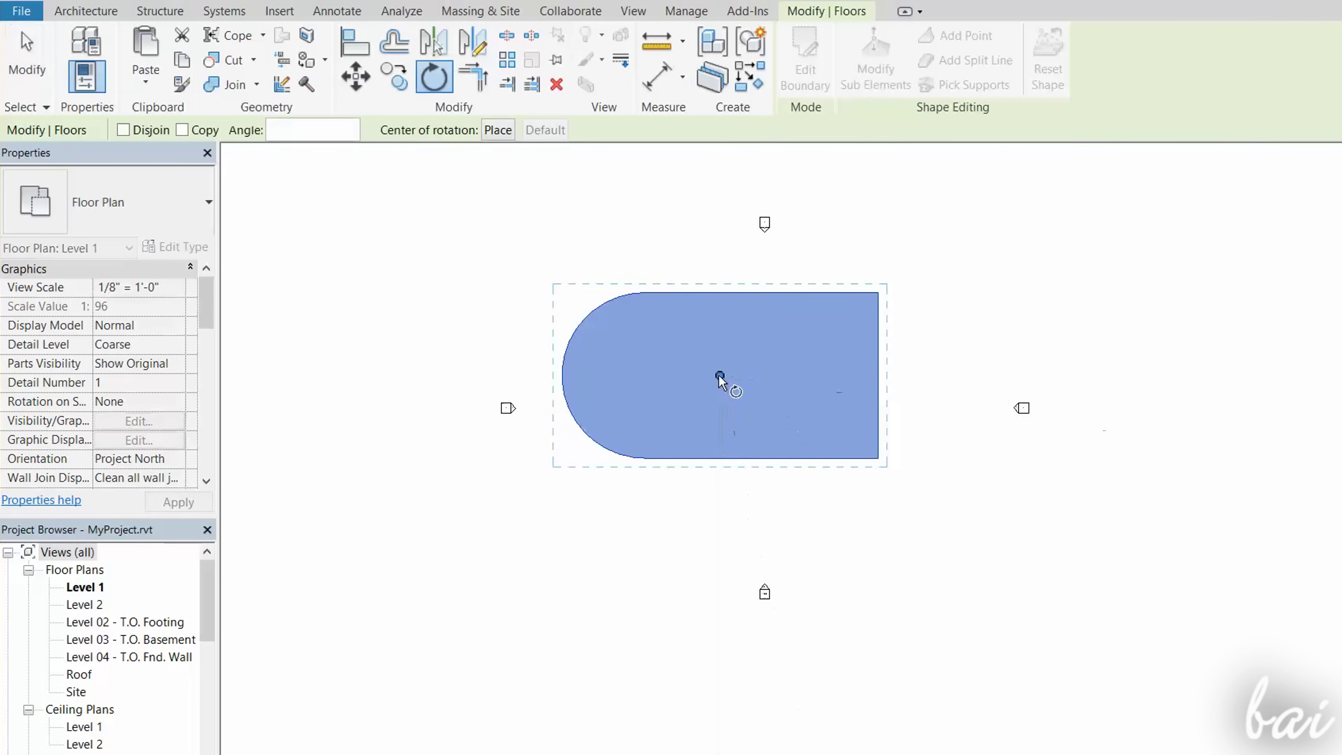
{"action": "left_click_drag", "start_coordinate": [720, 376], "coordinate": [719, 375]}
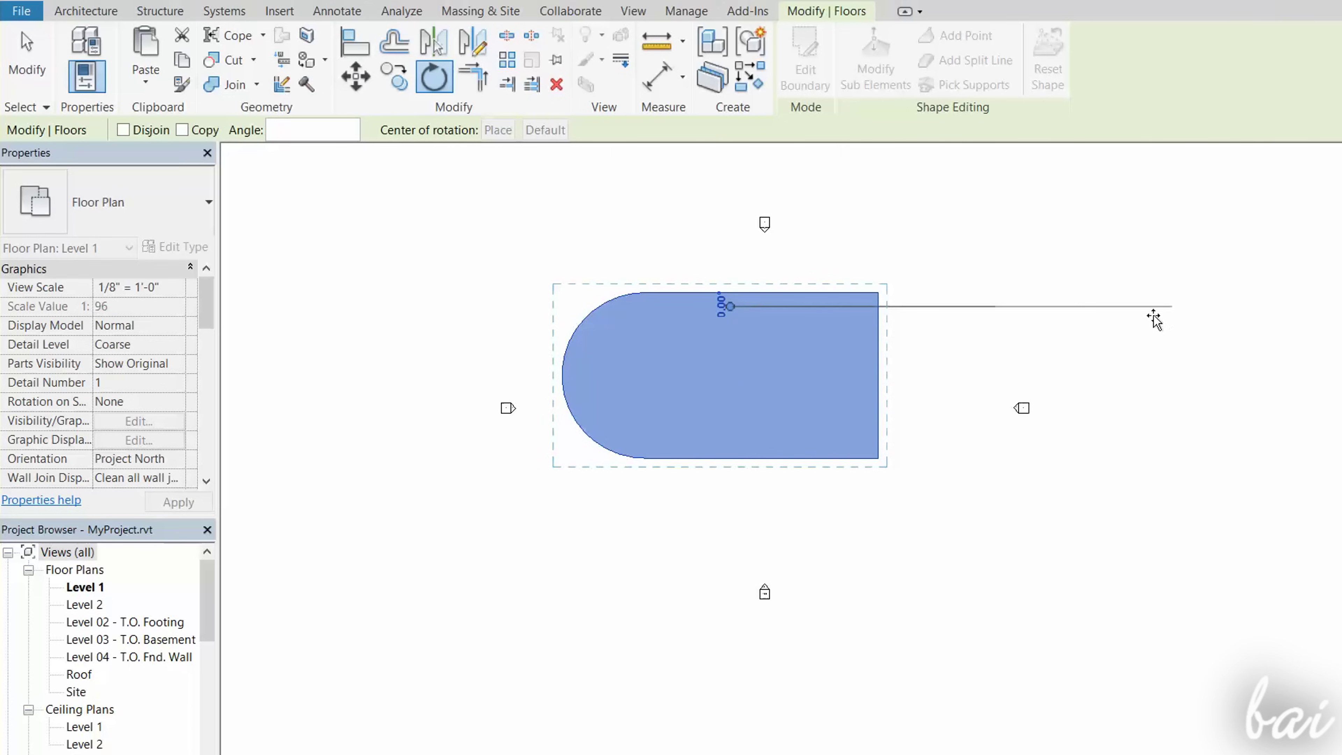
{"action": "left_click", "coordinate": [1152, 307]}
{"action": "left_click", "coordinate": [767, 566]}
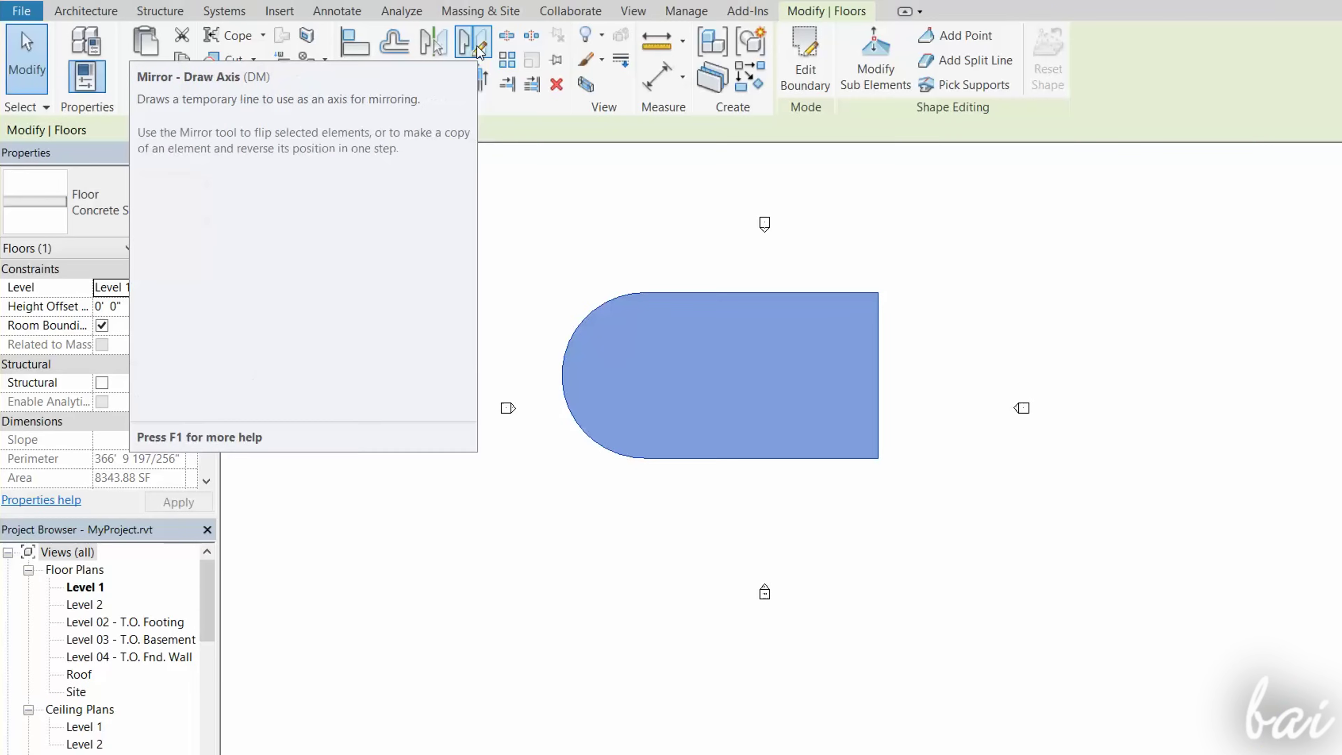
{"action": "left_click", "coordinate": [479, 51]}
{"action": "left_click", "coordinate": [947, 208]}
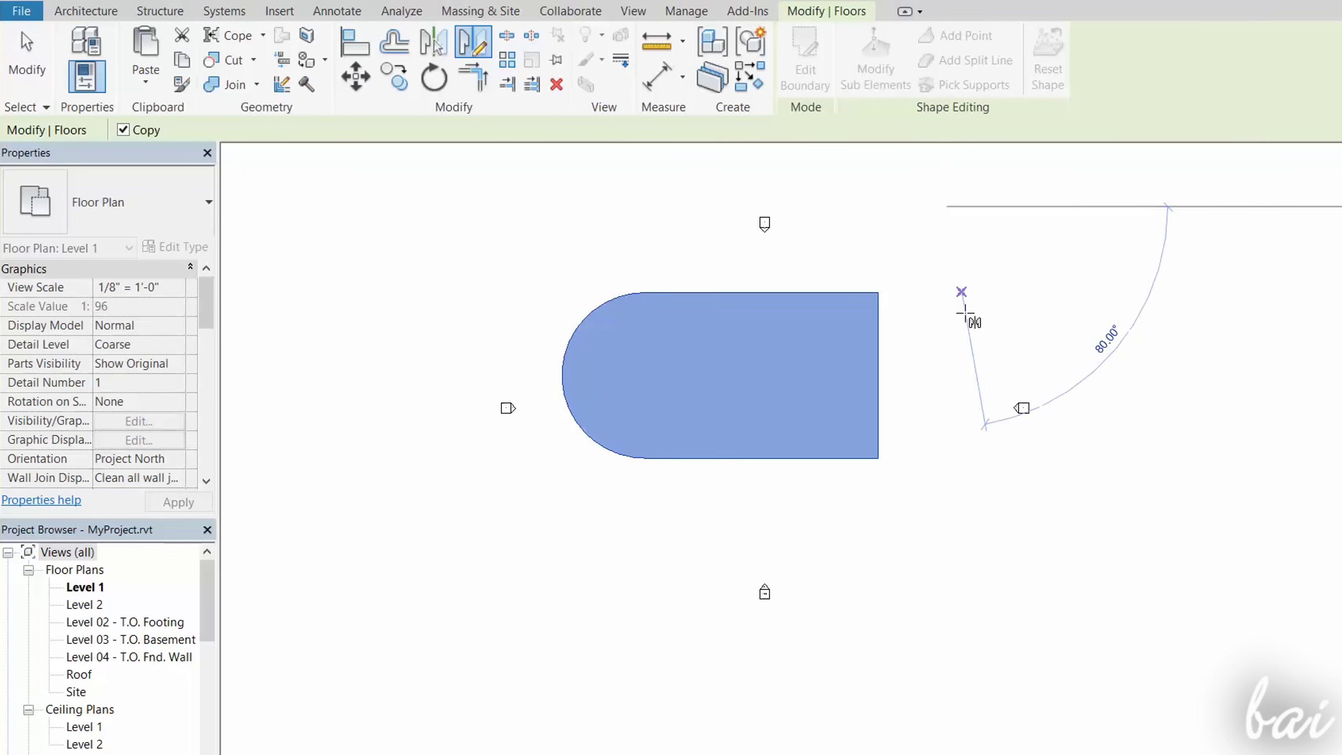
{"action": "left_click", "coordinate": [910, 635]}
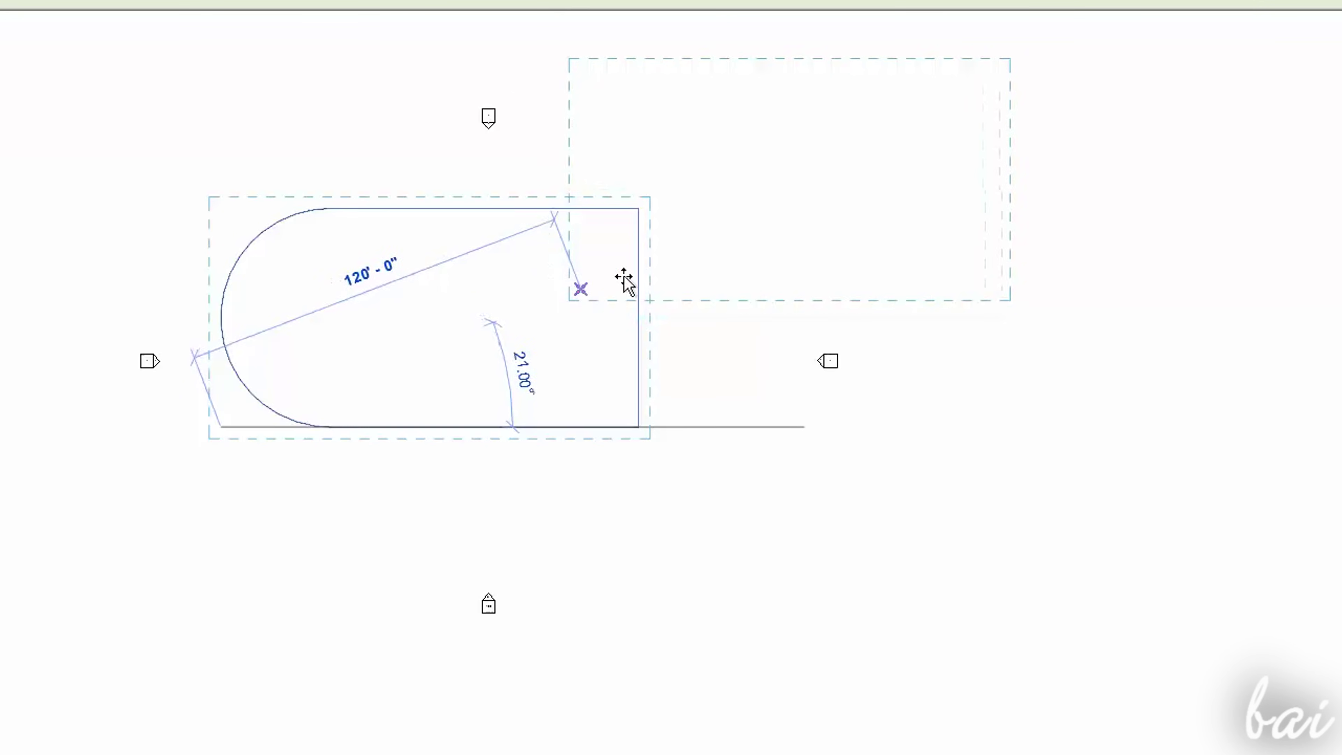
{"action": "left_click", "coordinate": [865, 287]}
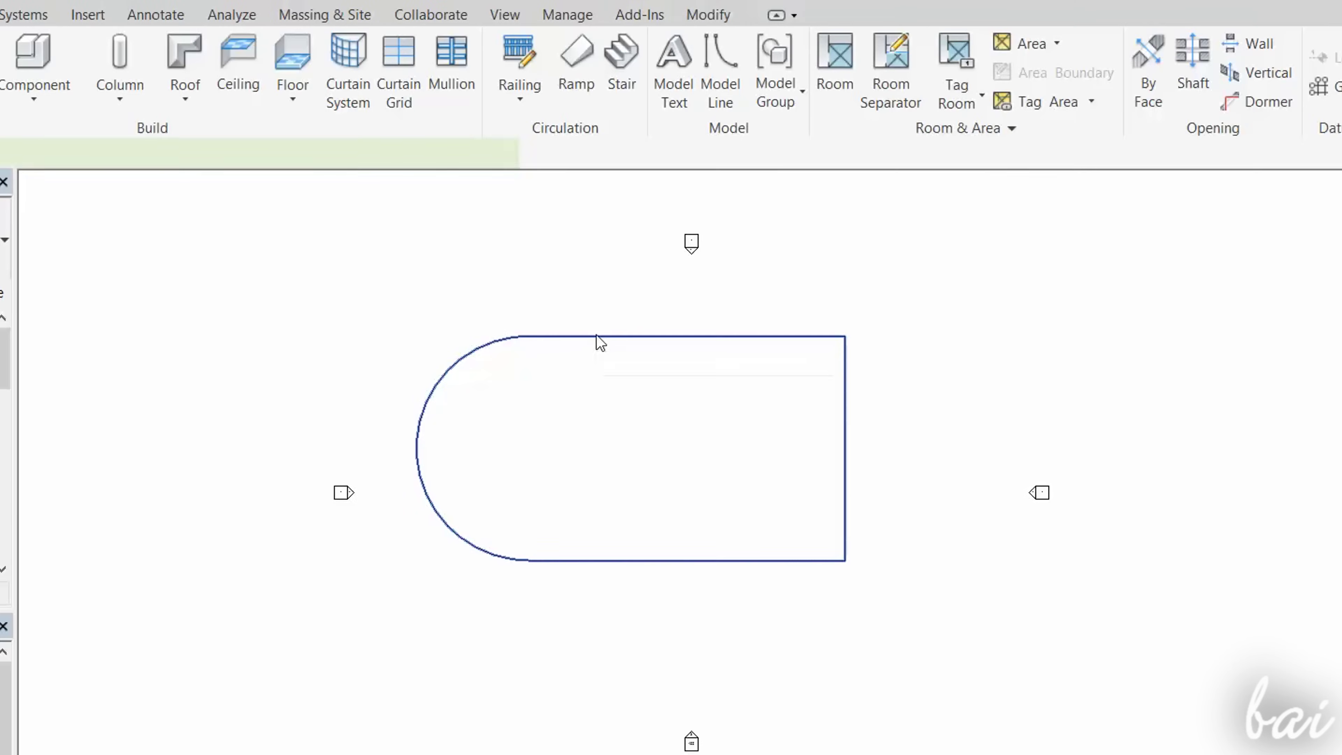
- Open the D-shaped floor's boundary sketch and select its boundary lines, ending on the right edge
{"action": "left_click", "coordinate": [596, 334]}
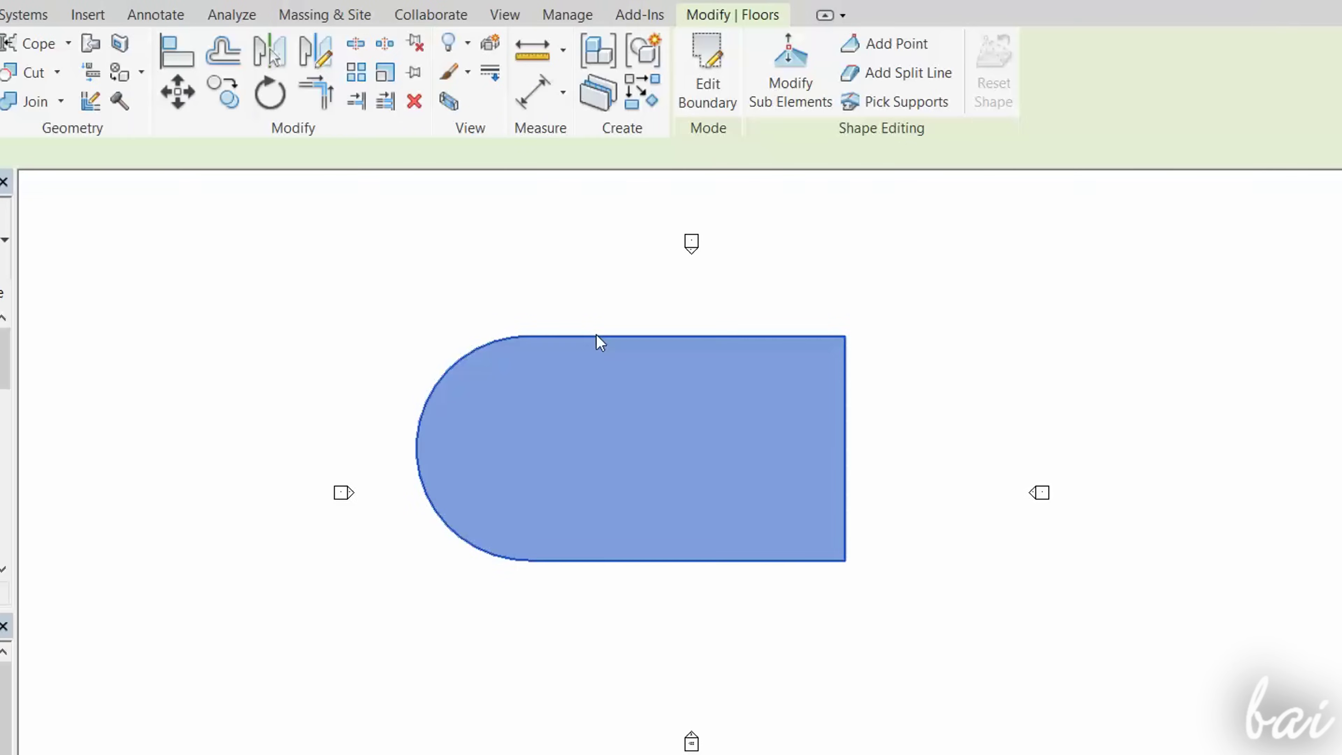
{"action": "left_click", "coordinate": [696, 87]}
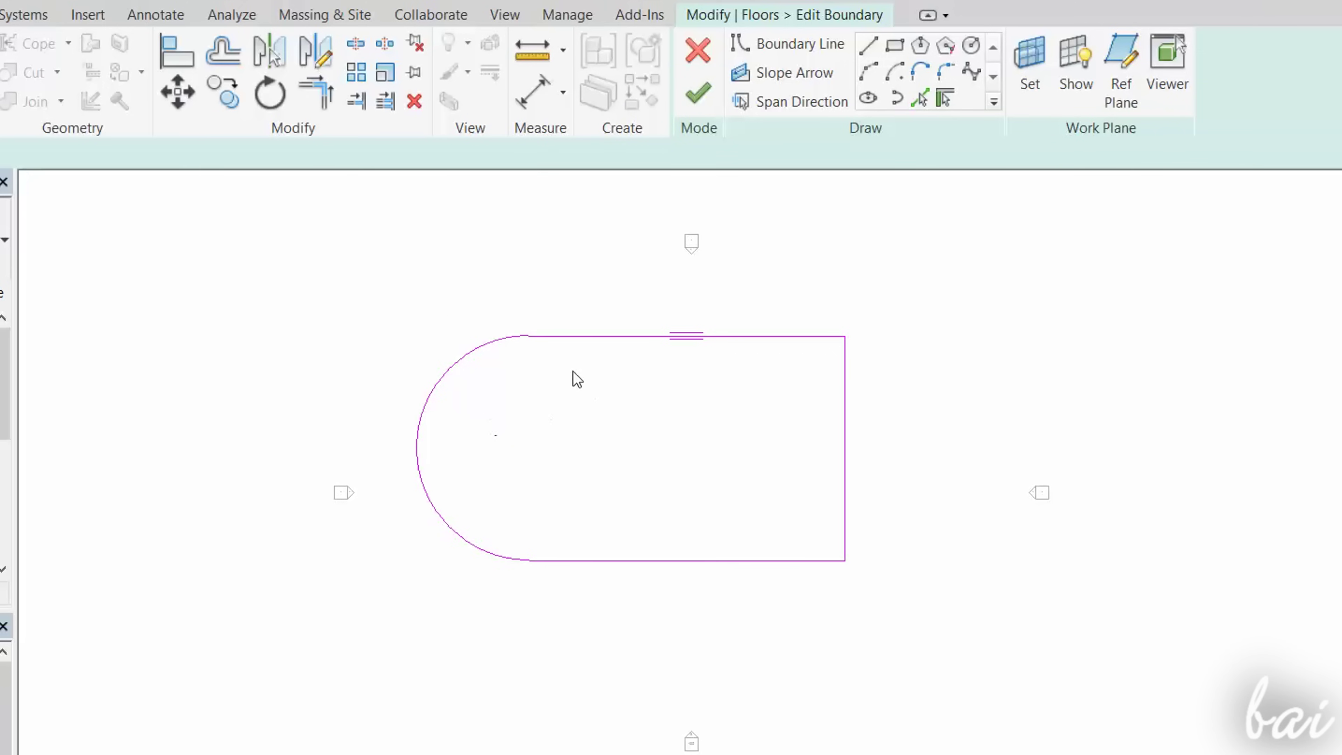
{"action": "left_click", "coordinate": [608, 337]}
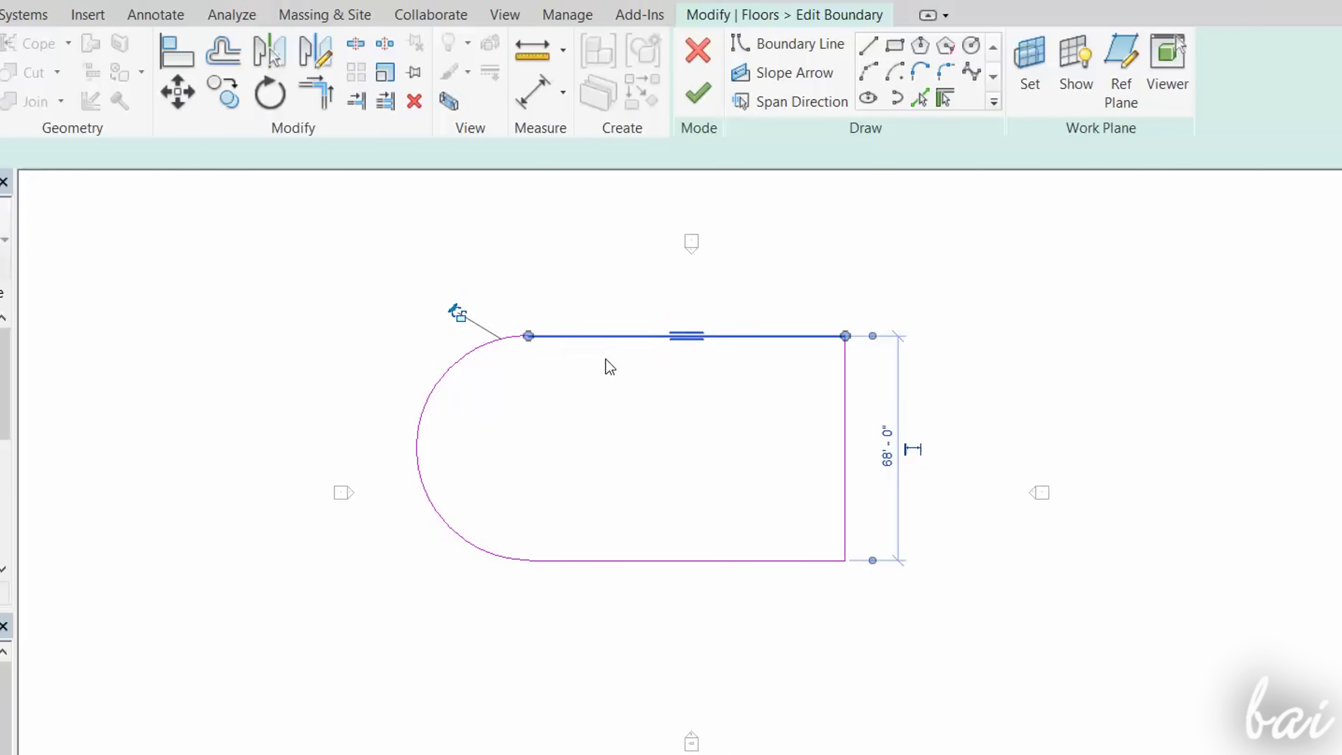
{"action": "left_click", "coordinate": [440, 390]}
{"action": "left_click", "coordinate": [740, 560], "text": "ctrl"}
{"action": "left_click", "coordinate": [844, 463]}
- Undo a trial rotation, then move the right boundary line right, lengthening the slab to about 155' 4"
{"action": "left_click", "coordinate": [269, 92]}
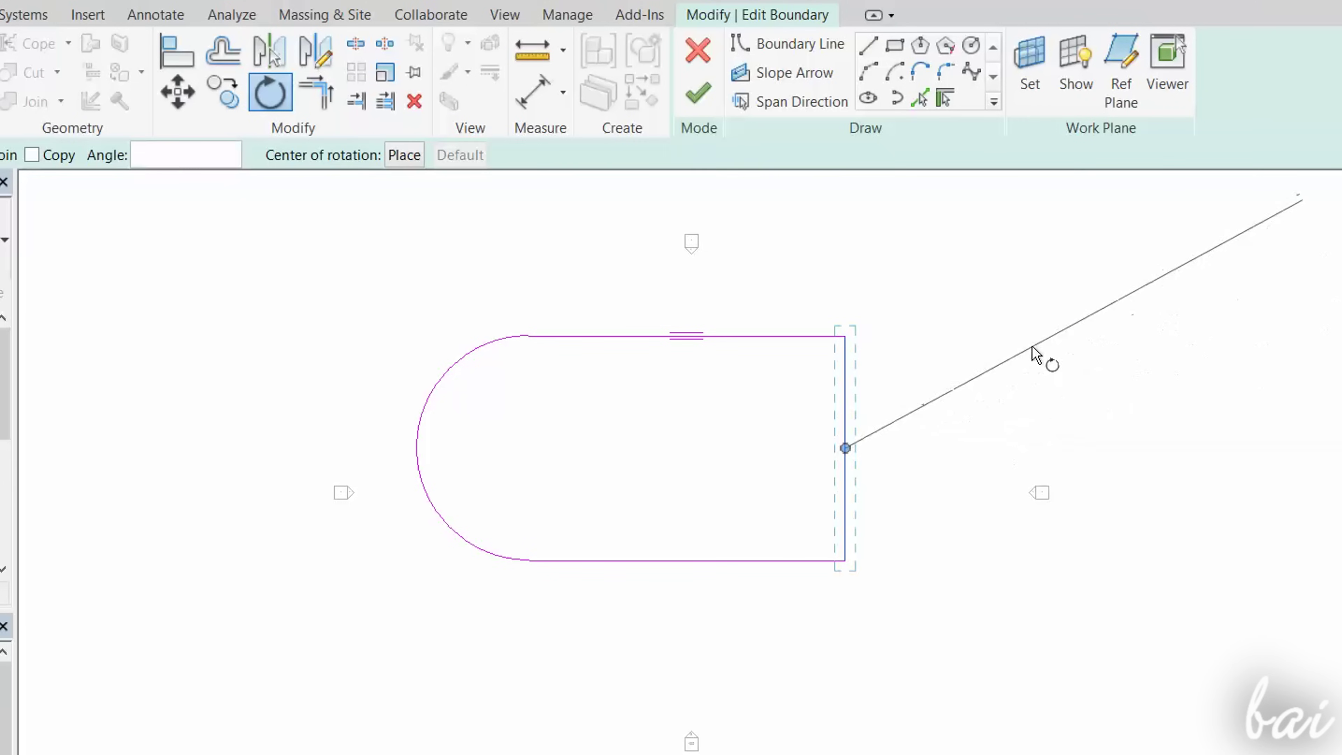
{"action": "left_click", "coordinate": [1049, 338]}
{"action": "left_click", "coordinate": [1082, 530]}
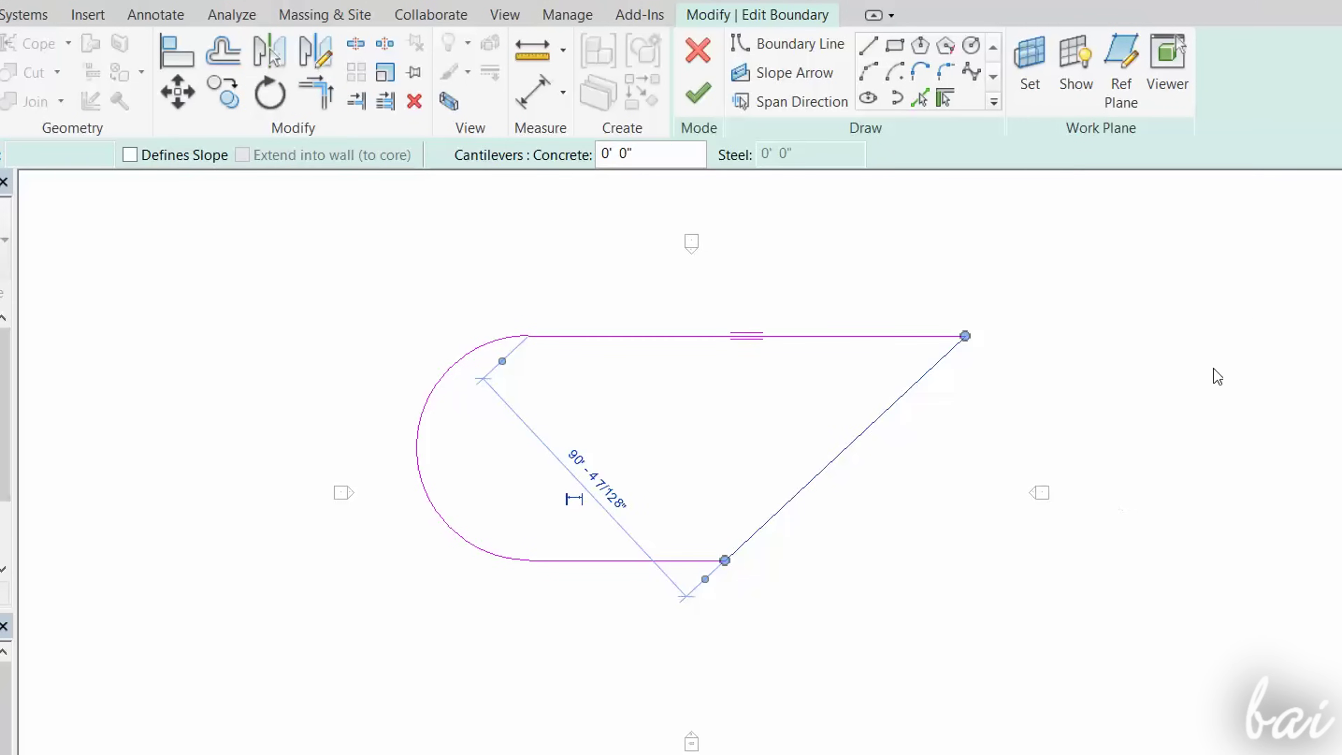
{"action": "key", "text": "ctrl+z"}
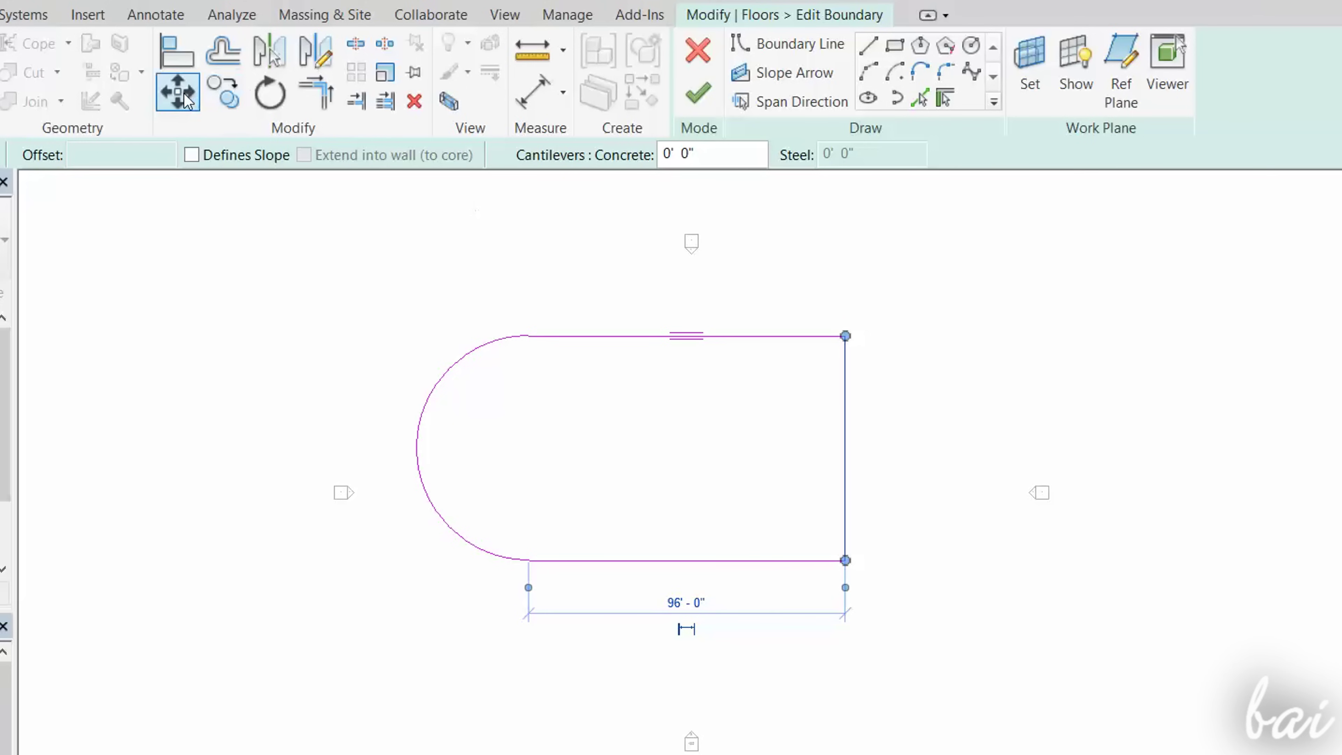
{"action": "left_click", "coordinate": [184, 94]}
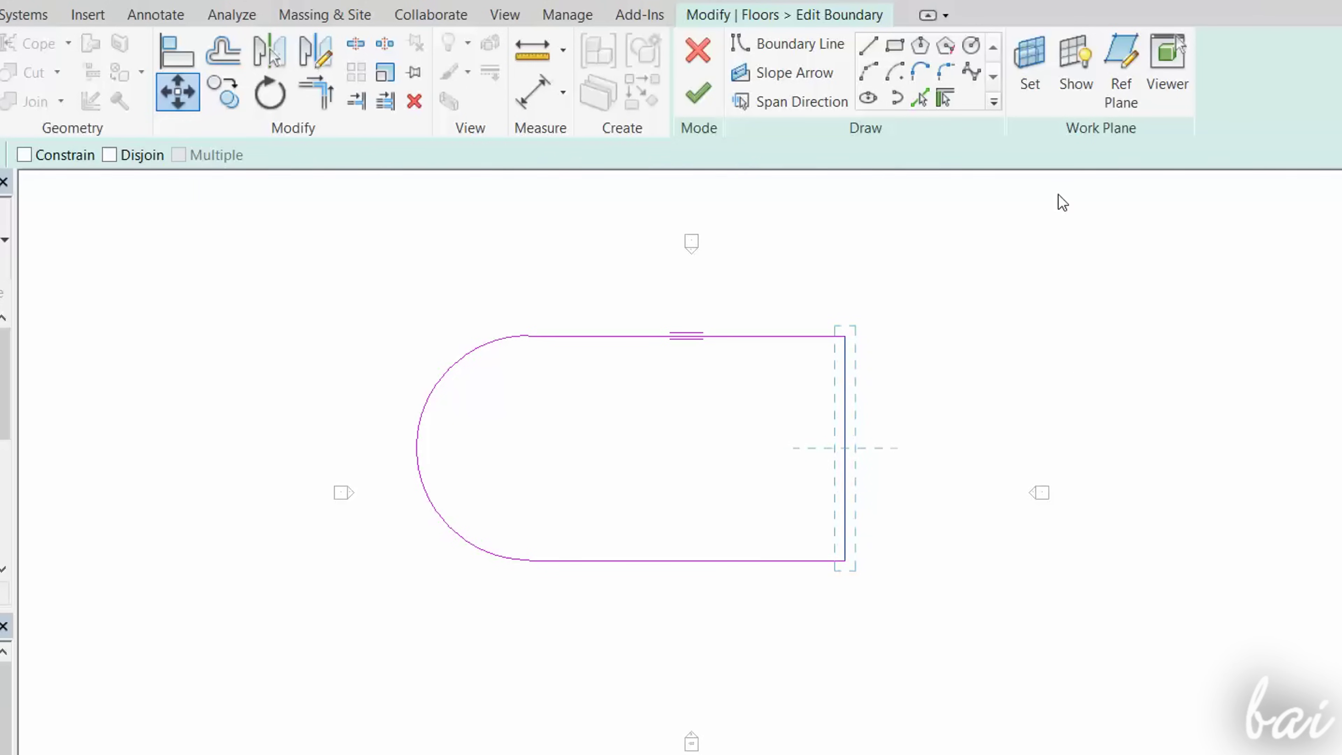
{"action": "left_click", "coordinate": [845, 415]}
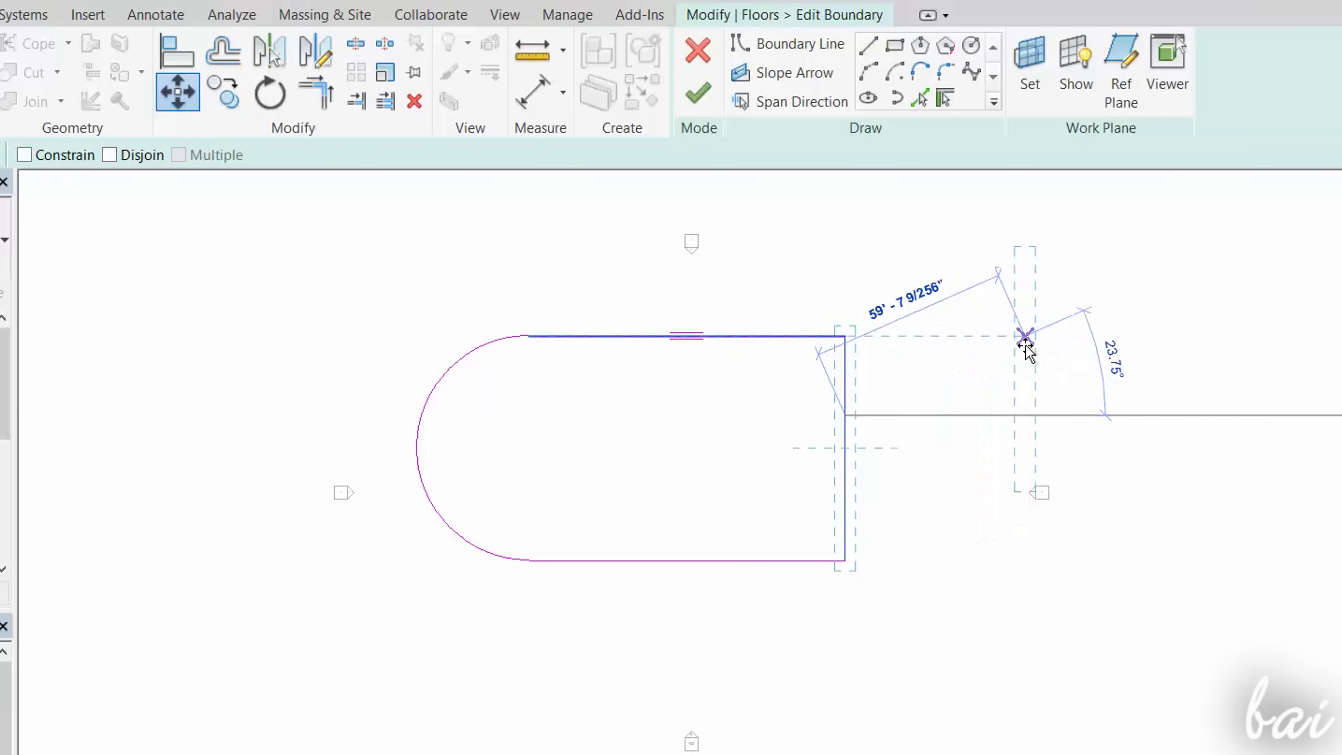
{"action": "left_click", "coordinate": [1031, 342]}
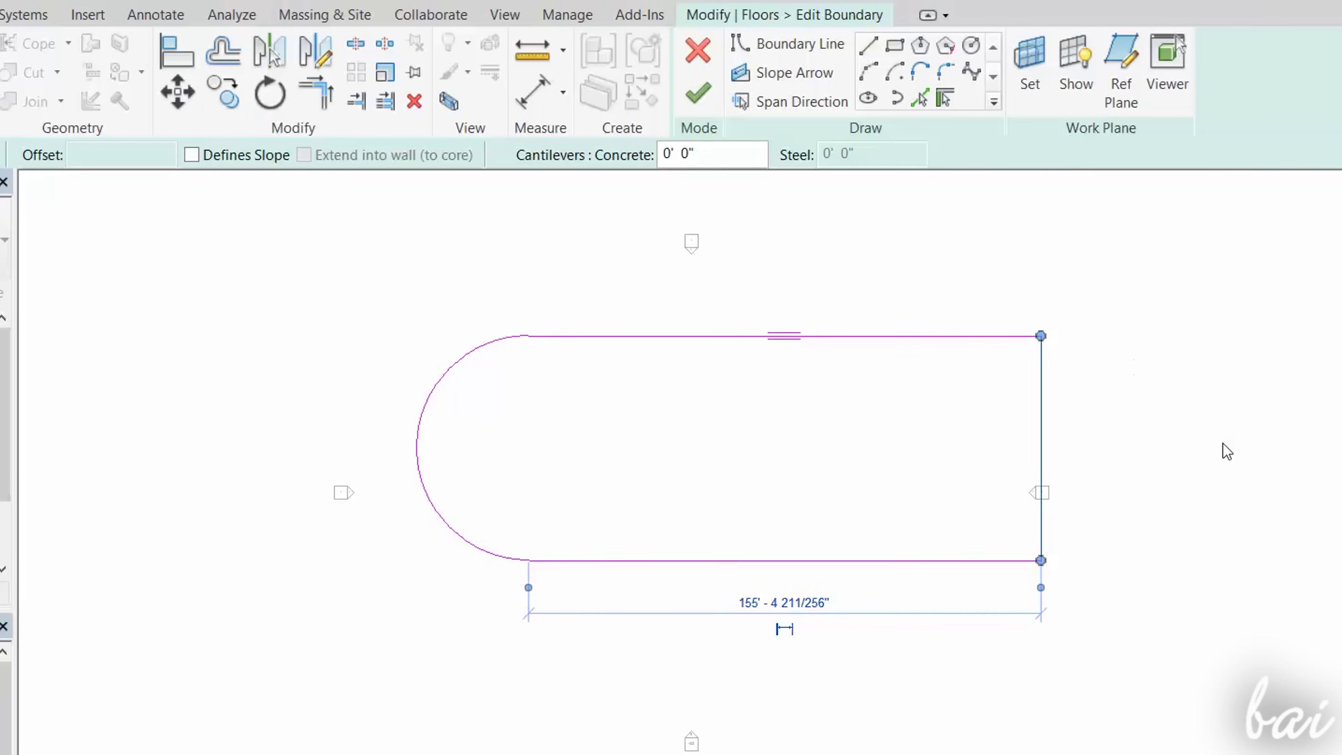
- Undo the edge move and drag the top boundary line out into a diagonal
{"action": "key", "text": "ctrl+z"}
{"action": "left_click_drag", "start_coordinate": [758, 338], "coordinate": [925, 449]}
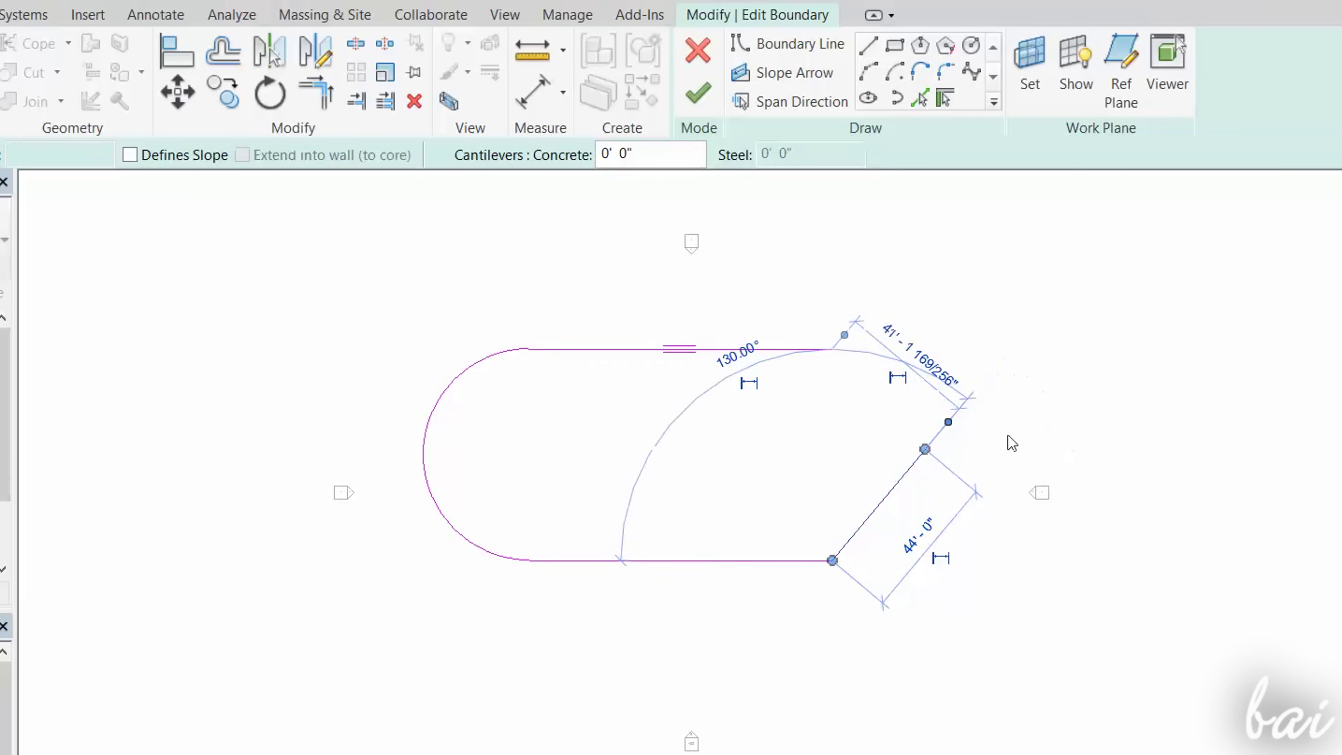
{"action": "left_click", "coordinate": [1041, 446]}
- Draw a line joining the diagonal to the top line, try finishing, and move the closed-loop error aside
{"action": "left_click", "coordinate": [865, 53]}
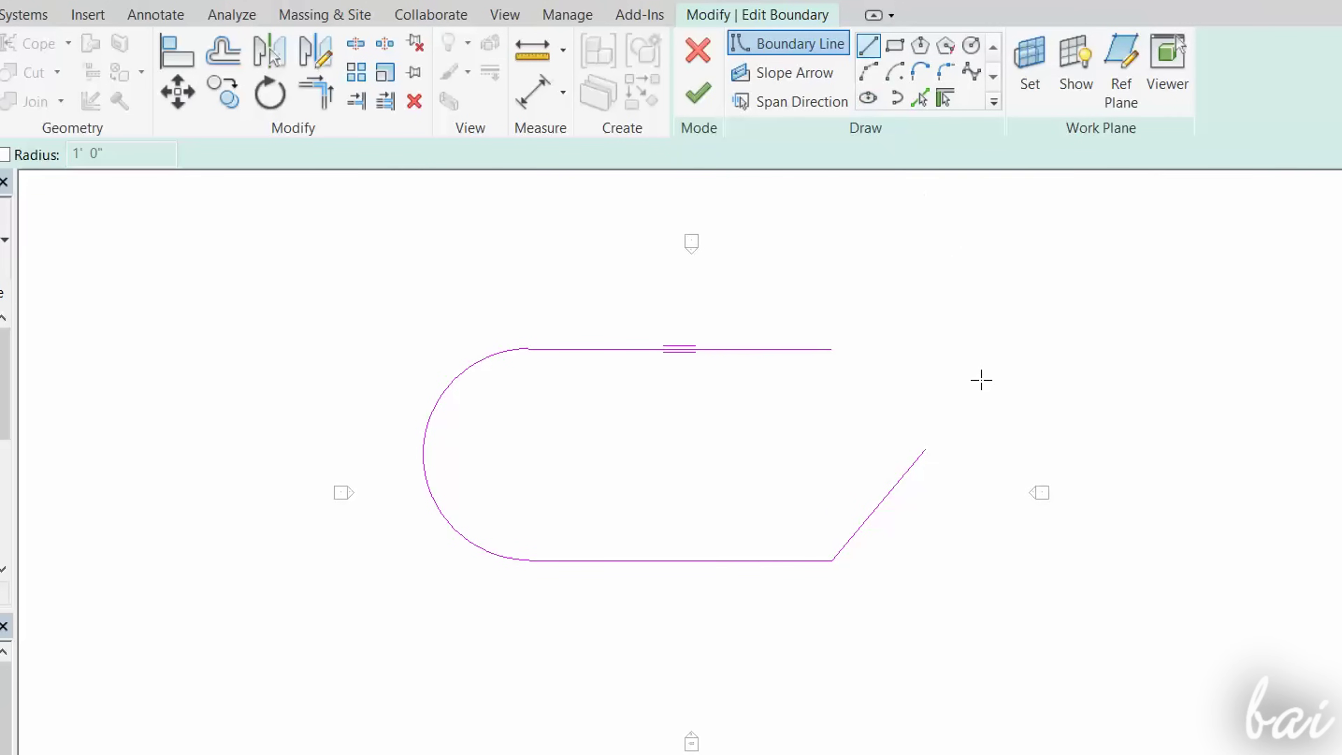
{"action": "left_click", "coordinate": [925, 450]}
{"action": "left_click", "coordinate": [833, 346]}
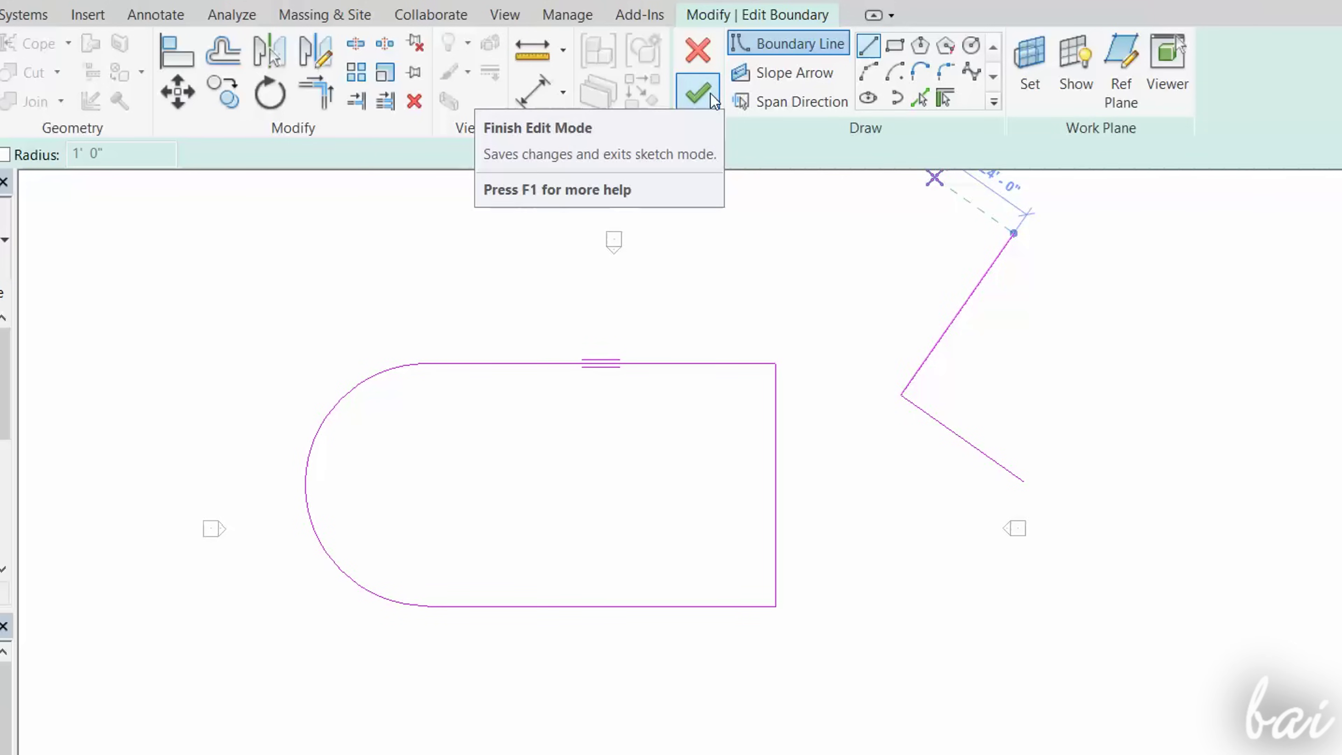
{"action": "left_click", "coordinate": [711, 94]}
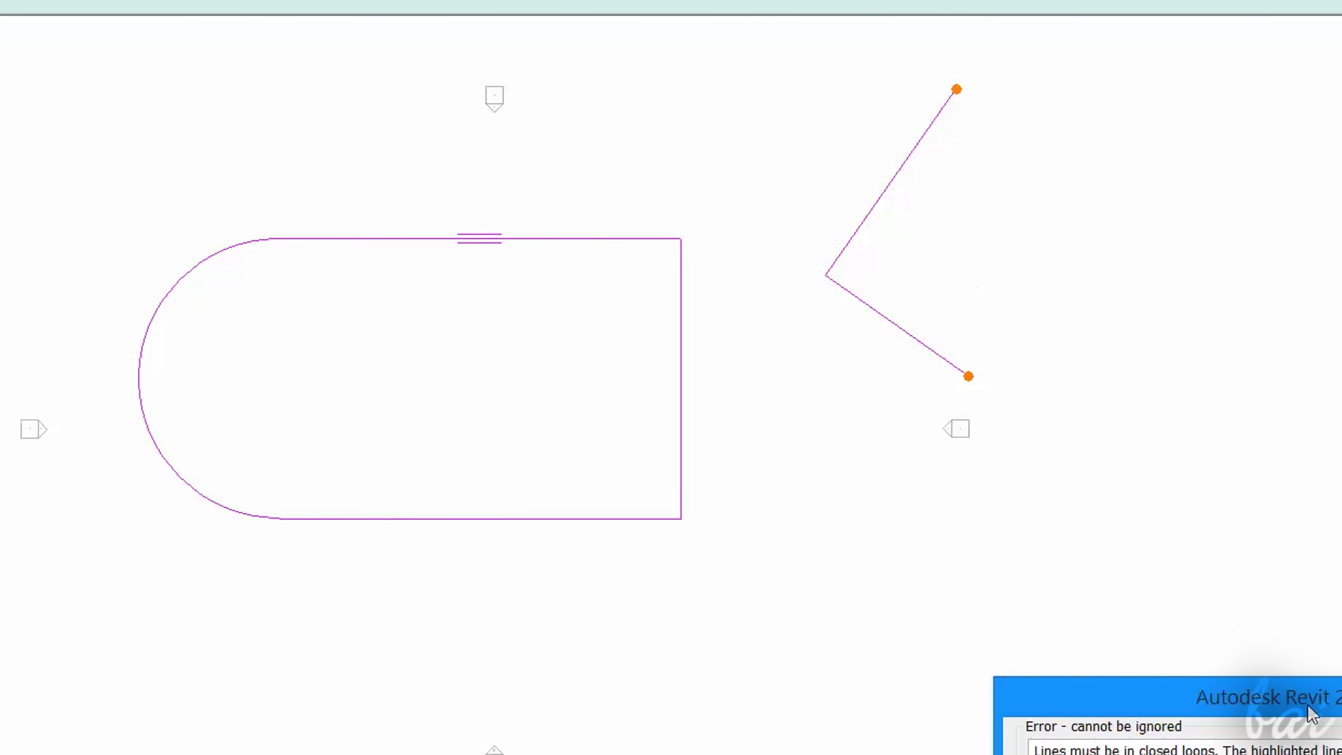
{"action": "left_click_drag", "start_coordinate": [1315, 711], "coordinate": [941, 378]}
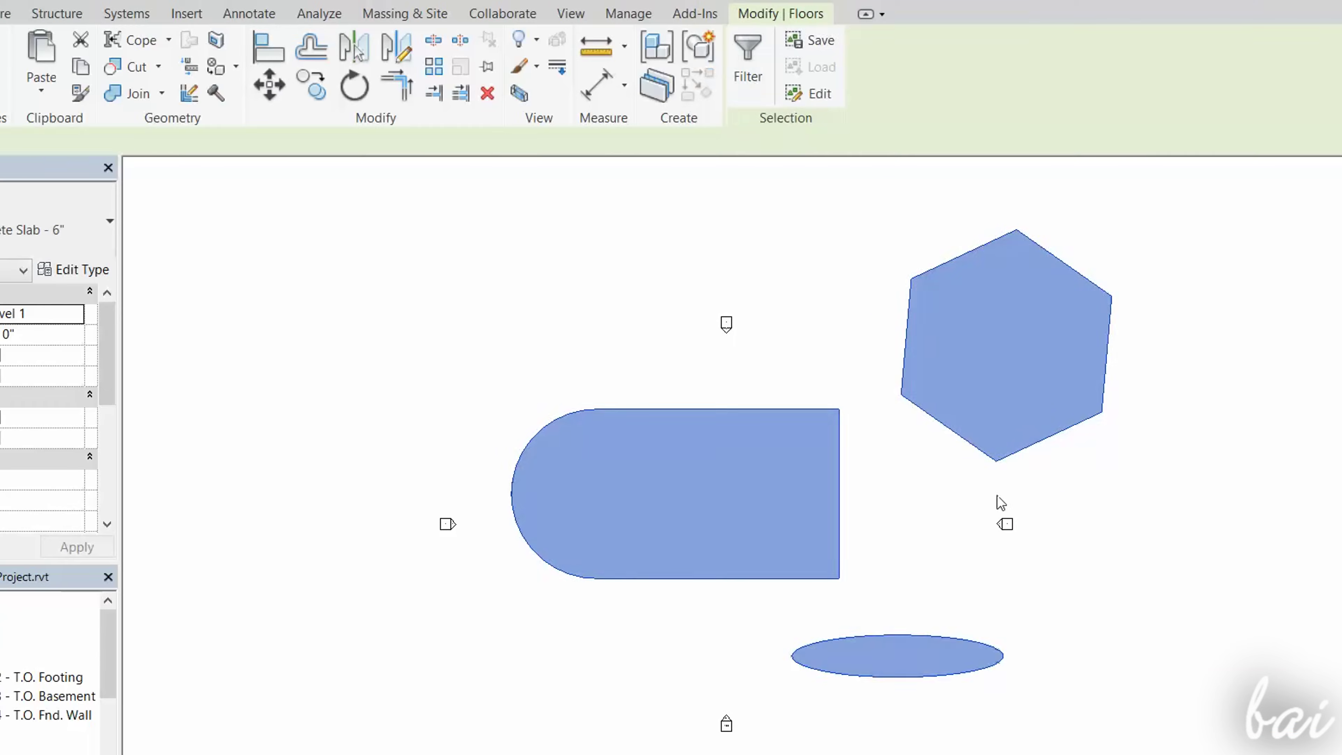
- Rotate the selected floors clockwise, then reselect the D-shaped, hexagon and ellipse floors
{"action": "left_click", "coordinate": [363, 94]}
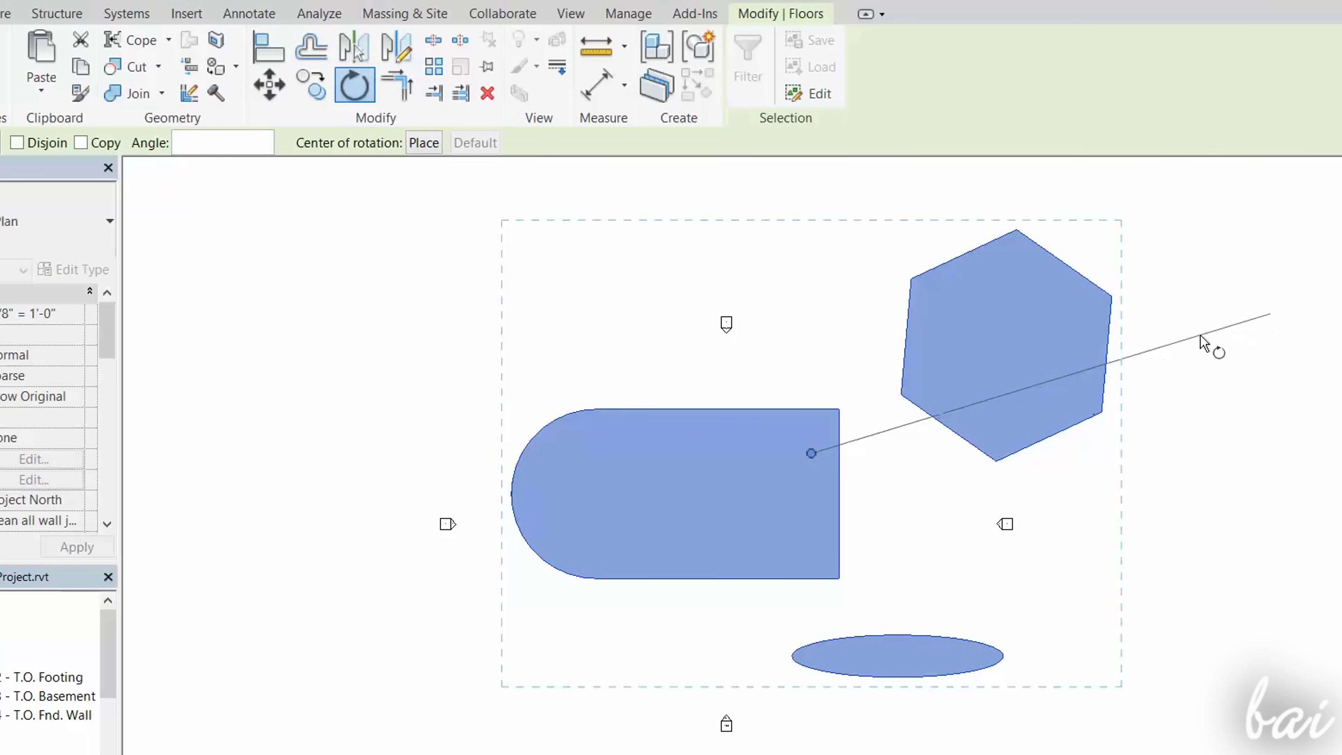
{"action": "left_click", "coordinate": [1227, 329]}
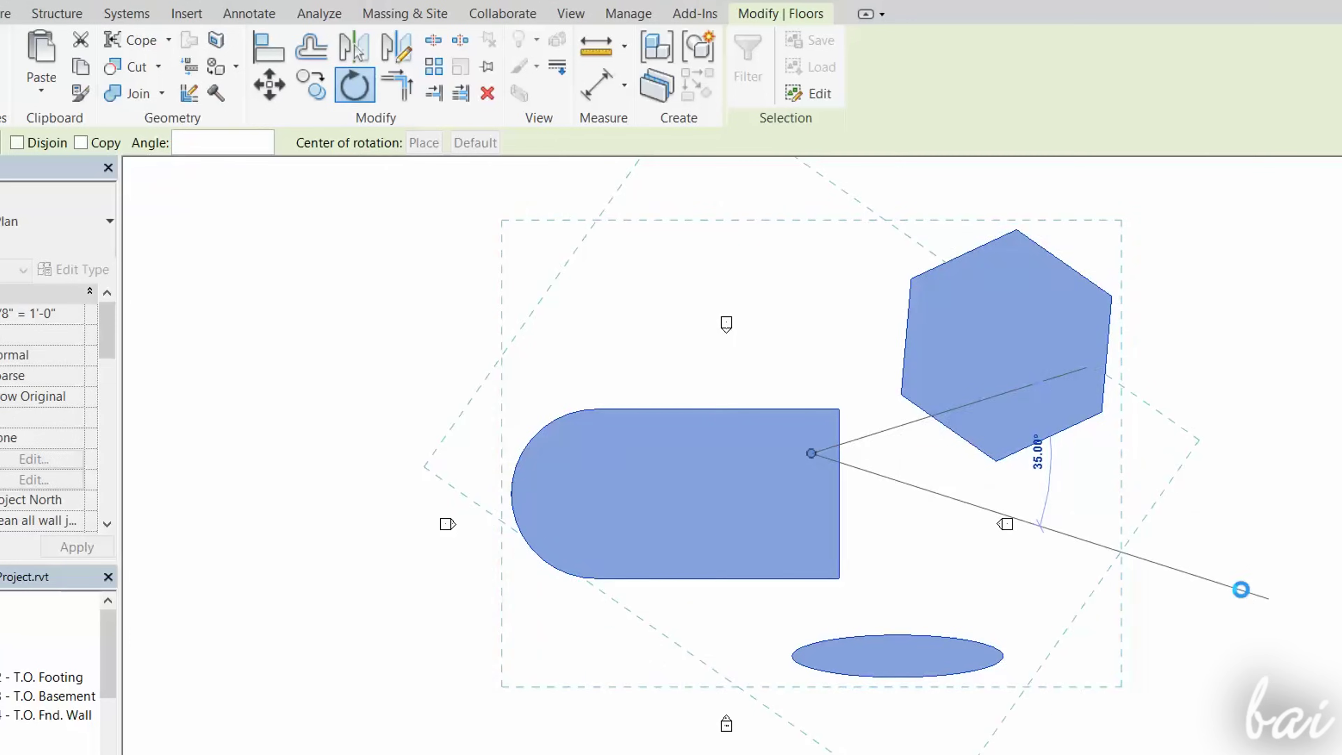
{"action": "left_click", "coordinate": [1245, 595]}
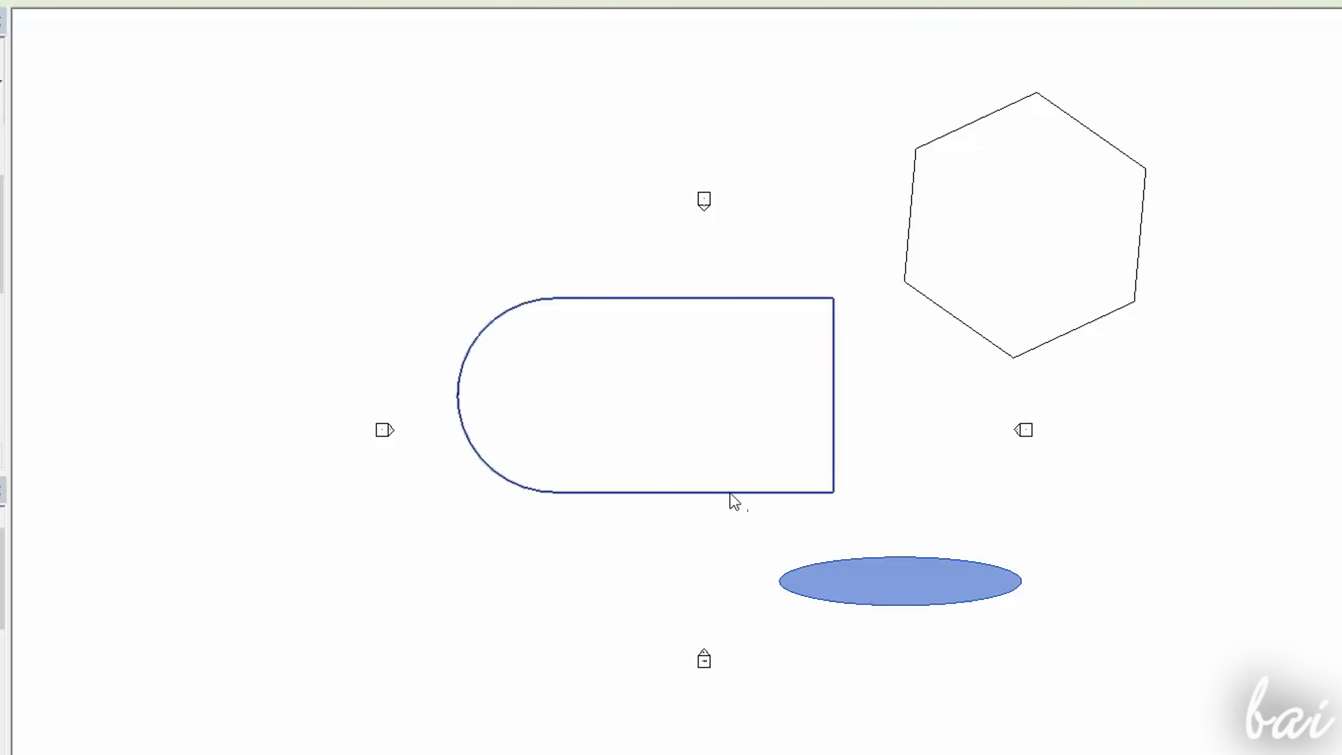
{"action": "left_click", "coordinate": [730, 493]}
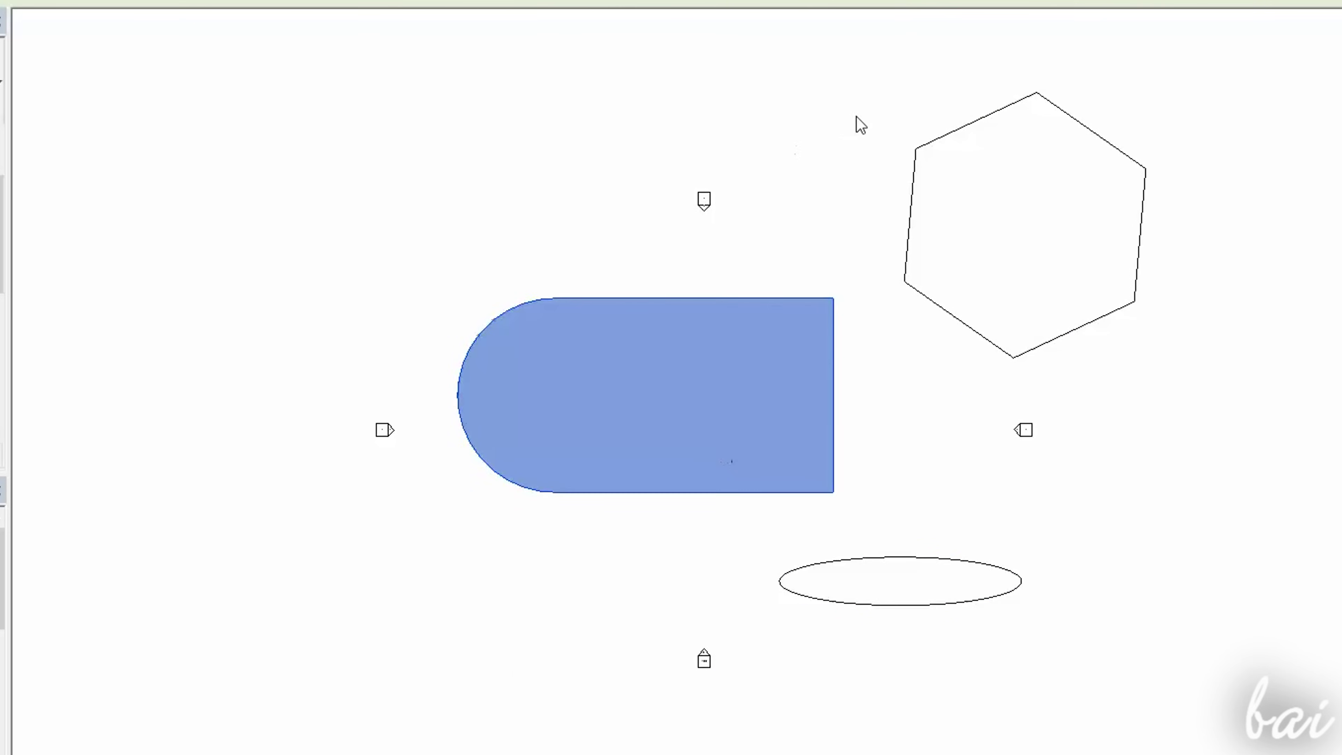
{"action": "left_click", "coordinate": [964, 139], "text": "ctrl"}
{"action": "left_click", "coordinate": [937, 572], "text": "ctrl"}
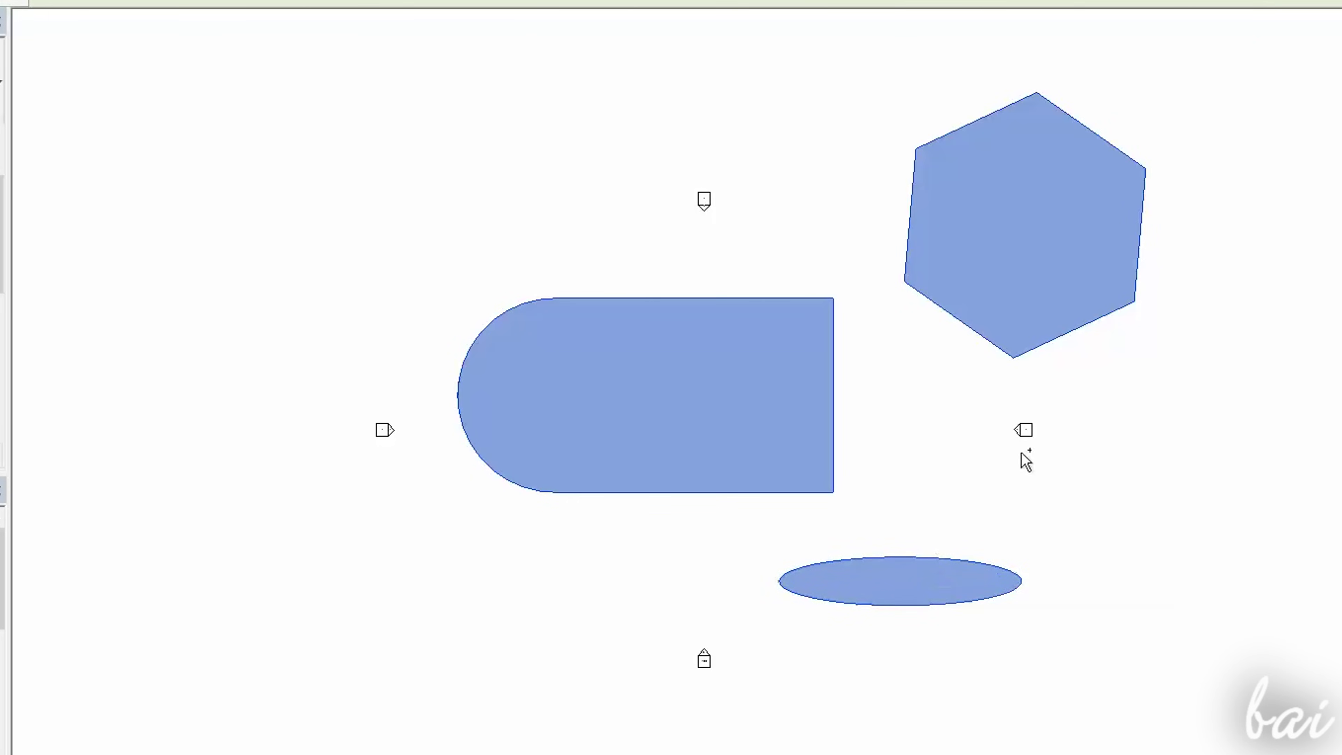
{"action": "left_click_drag", "start_coordinate": [262, 66], "coordinate": [1081, 702]}
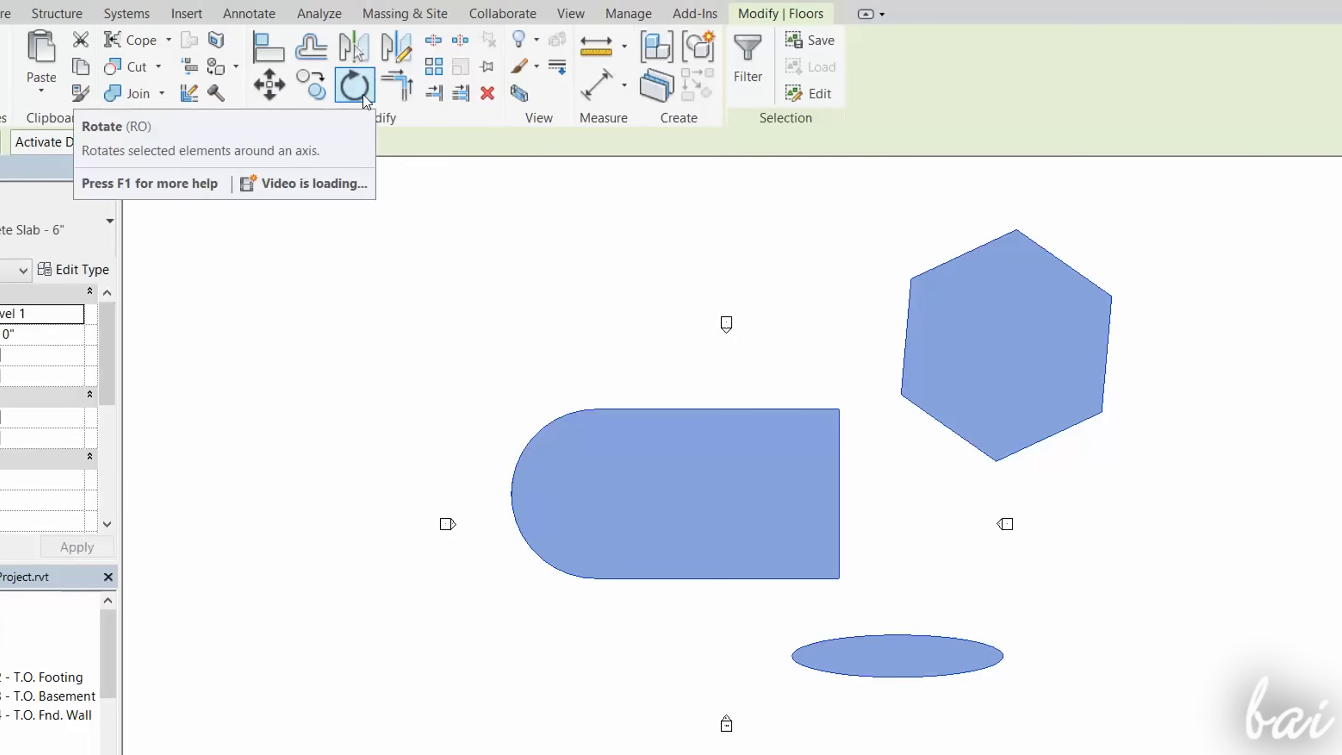
- Rotate the three floors about 35 degrees and deselect them
{"action": "left_click", "coordinate": [354, 85]}
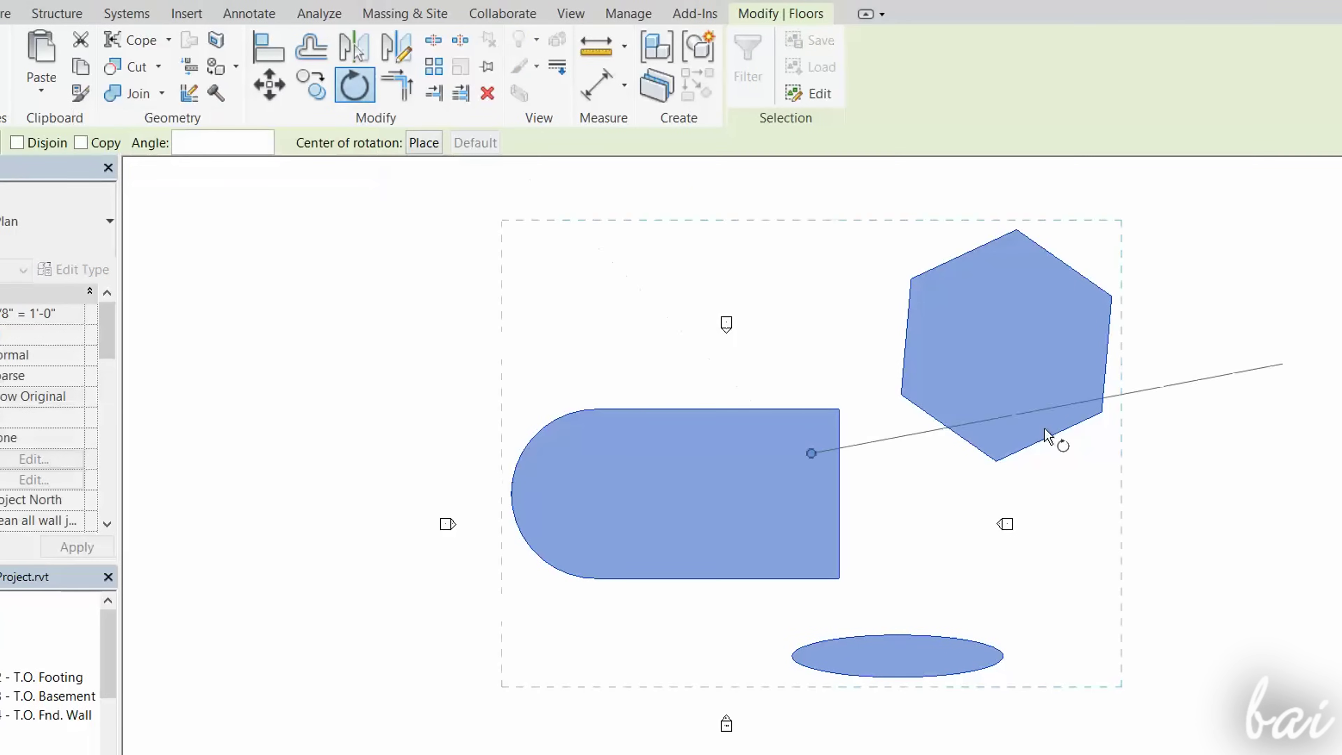
{"action": "left_click", "coordinate": [1228, 326]}
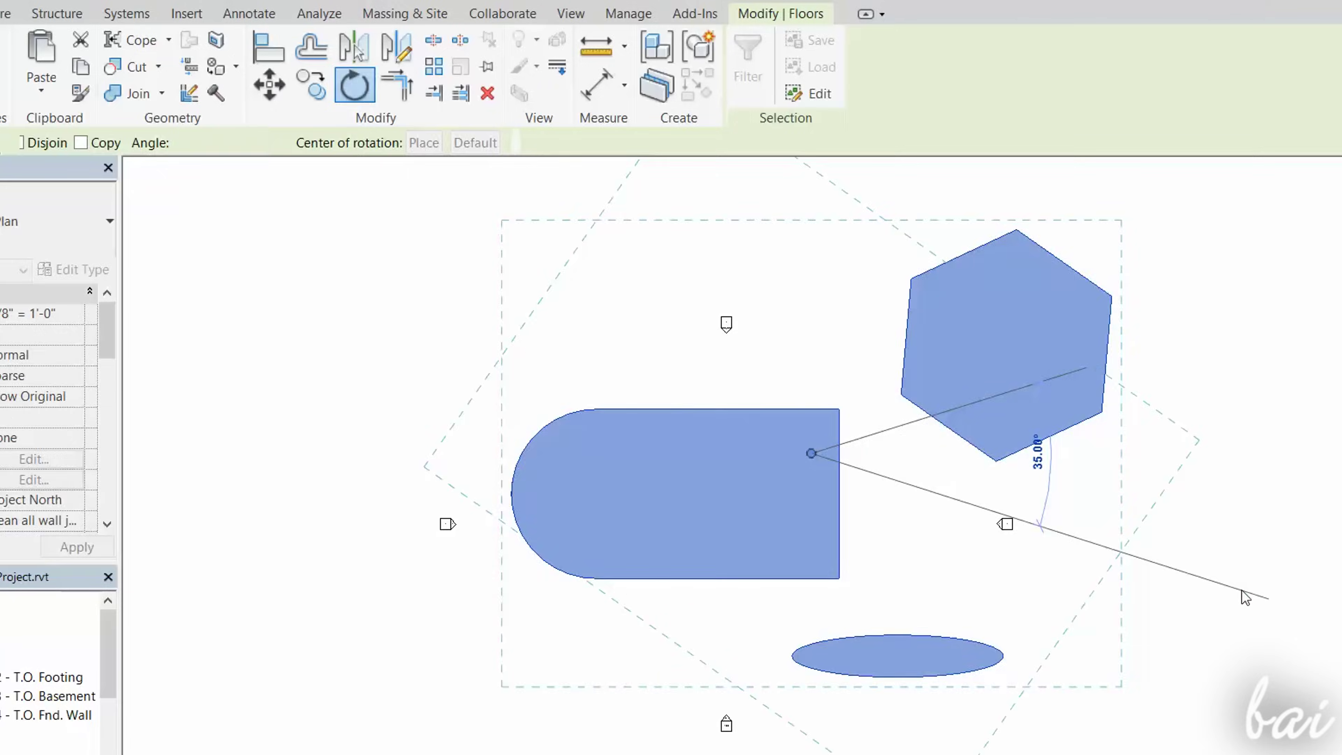
{"action": "left_click", "coordinate": [1246, 598]}
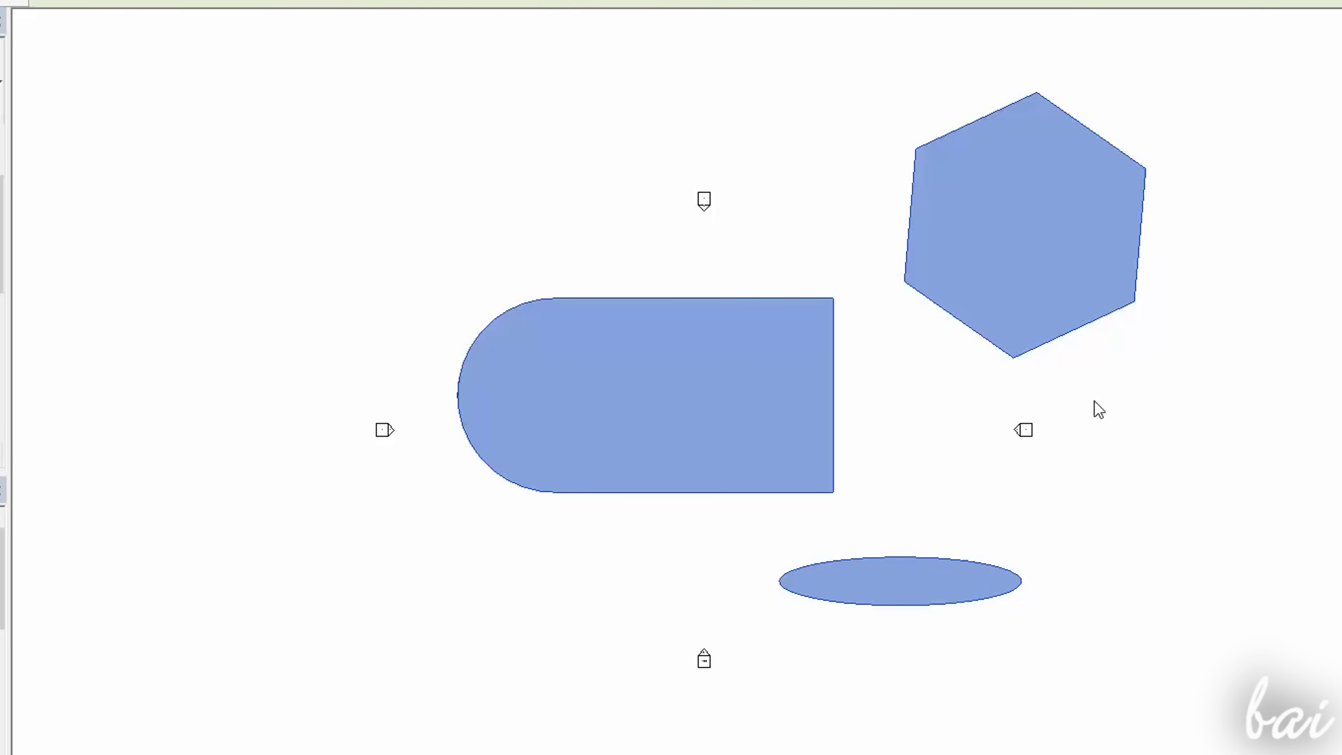
{"action": "key", "text": "Escape"}
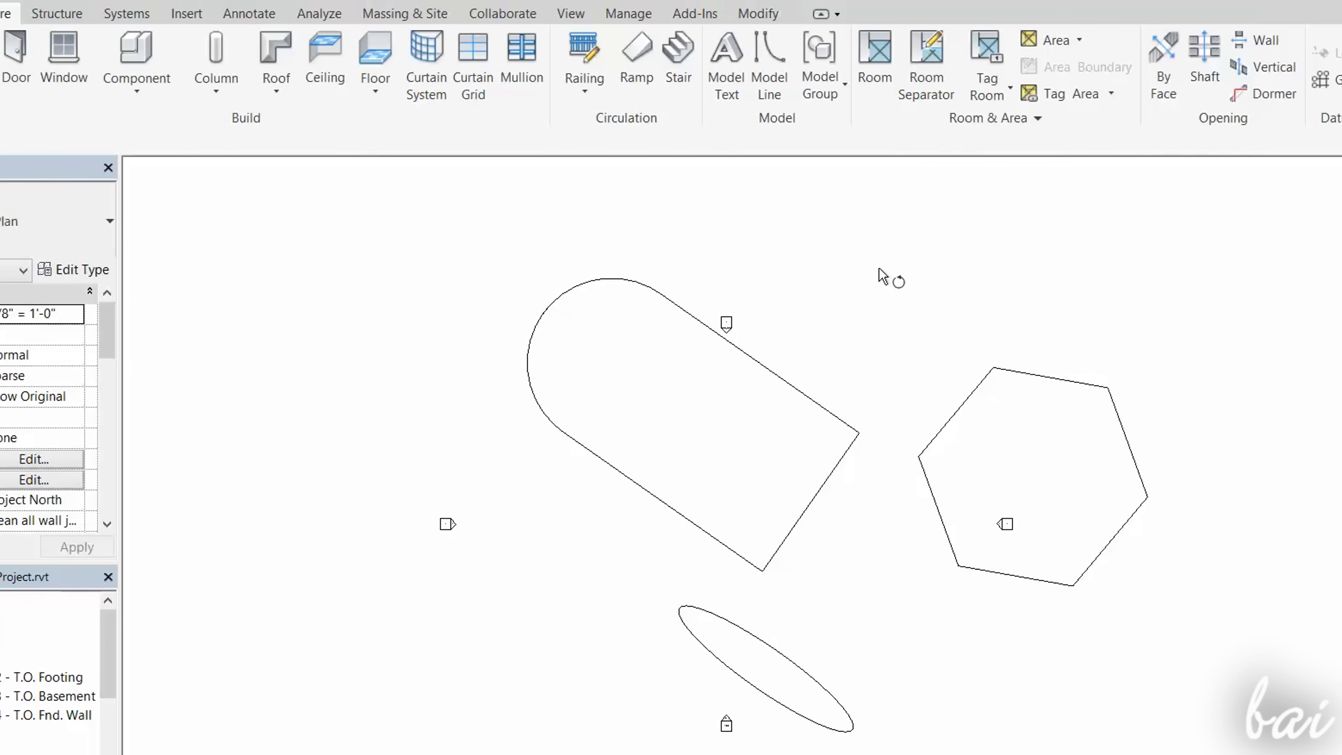
- Reselect the three floors, try a further 33° rotation with RO, then undo it
{"action": "left_click", "coordinate": [846, 423]}
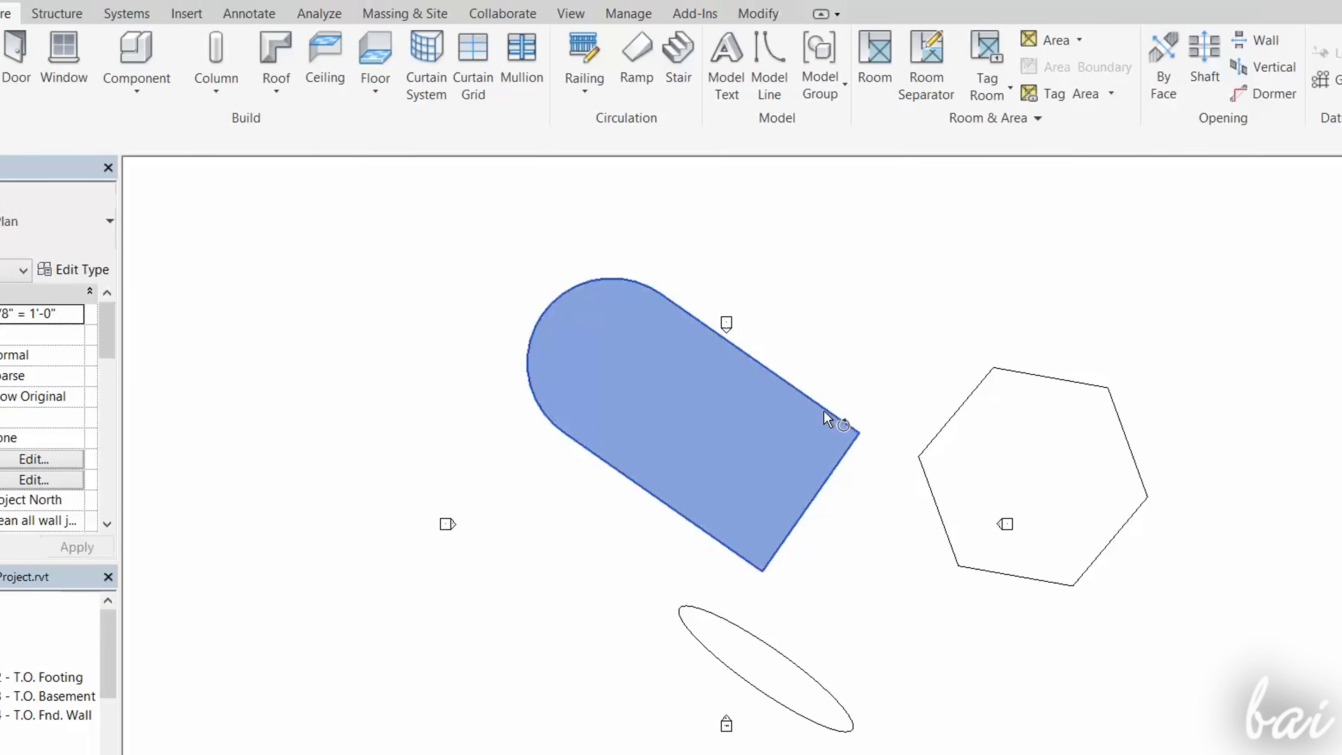
{"action": "left_click", "coordinate": [959, 420], "text": "ctrl"}
{"action": "left_click", "coordinate": [773, 659], "text": "ctrl"}
{"action": "key", "text": "r"}
{"action": "key", "text": "o"}
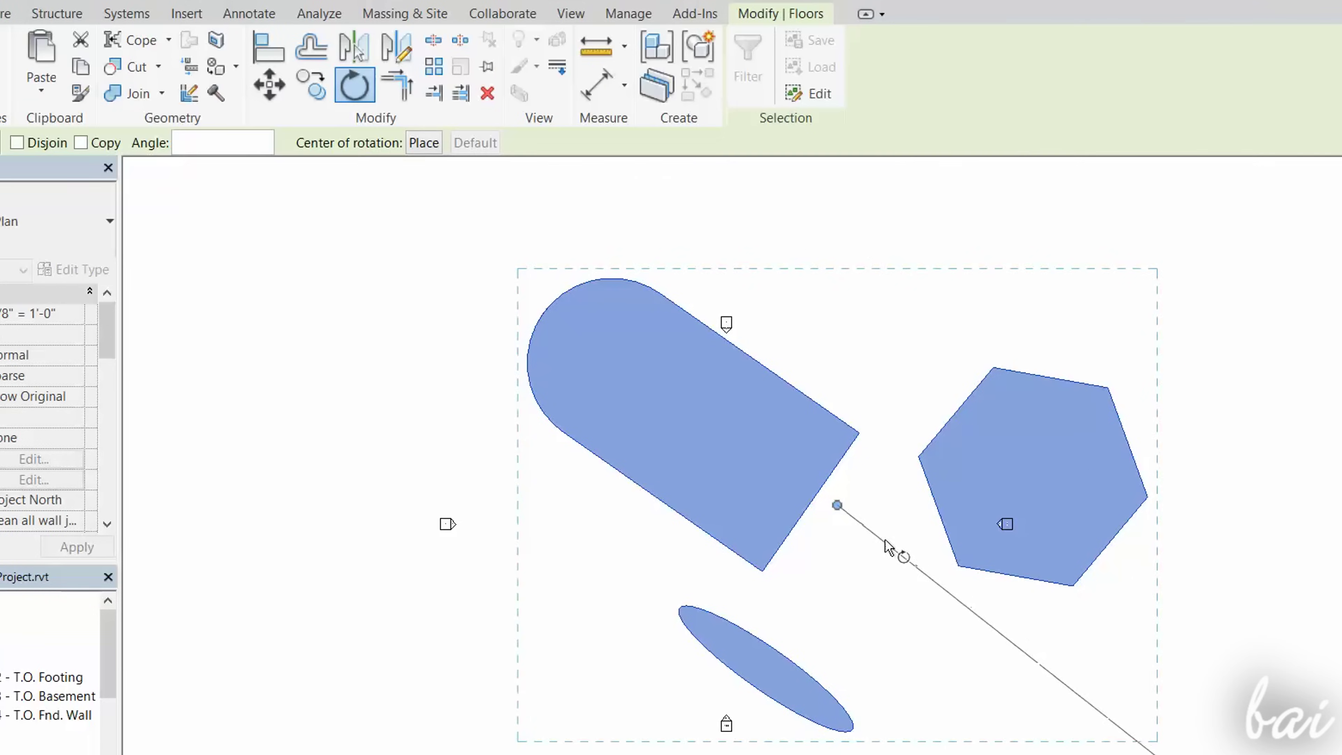
{"action": "left_click", "coordinate": [1061, 524]}
{"action": "left_click", "coordinate": [1286, 578]}
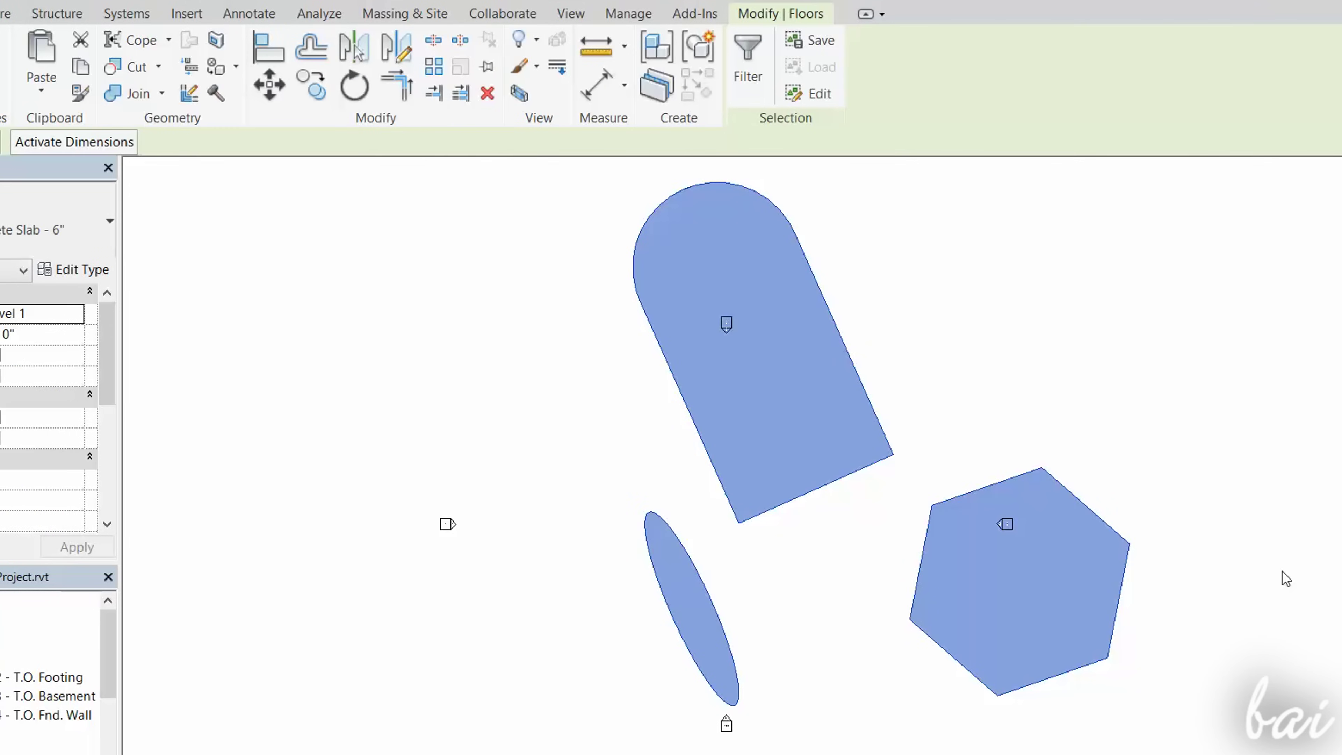
{"action": "key", "text": "ctrl+z"}
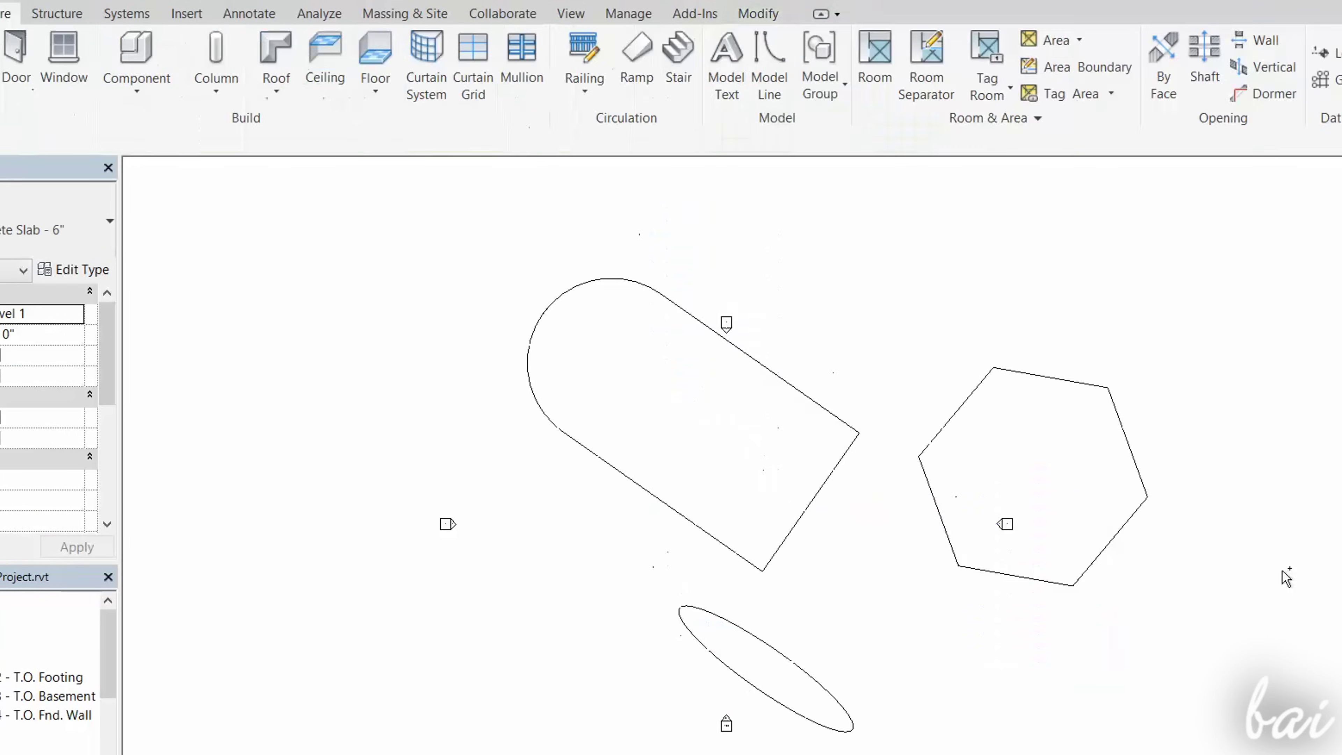
{"action": "key", "text": "ctrl+z"}
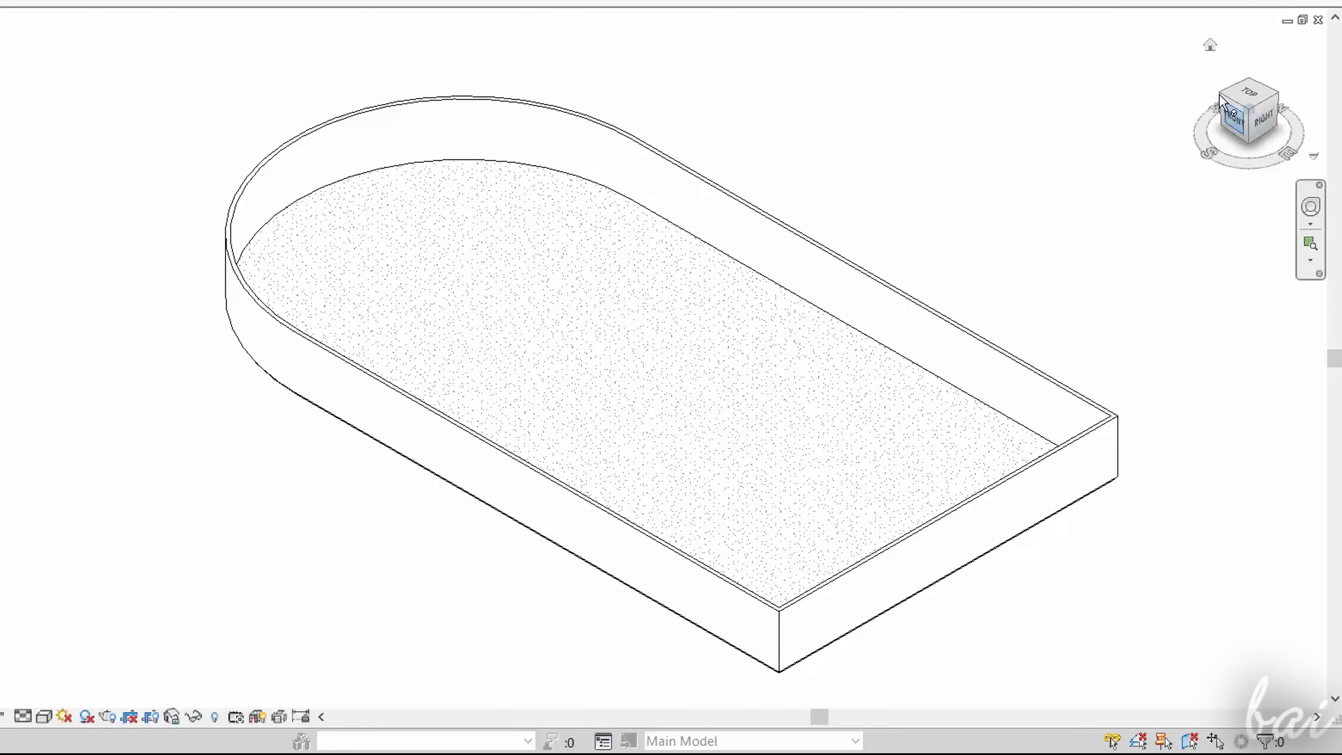
- Orbit the 3D floor through ViewCube corner, top, left and front views, ending on an isometric corner
{"action": "left_click", "coordinate": [1224, 99]}
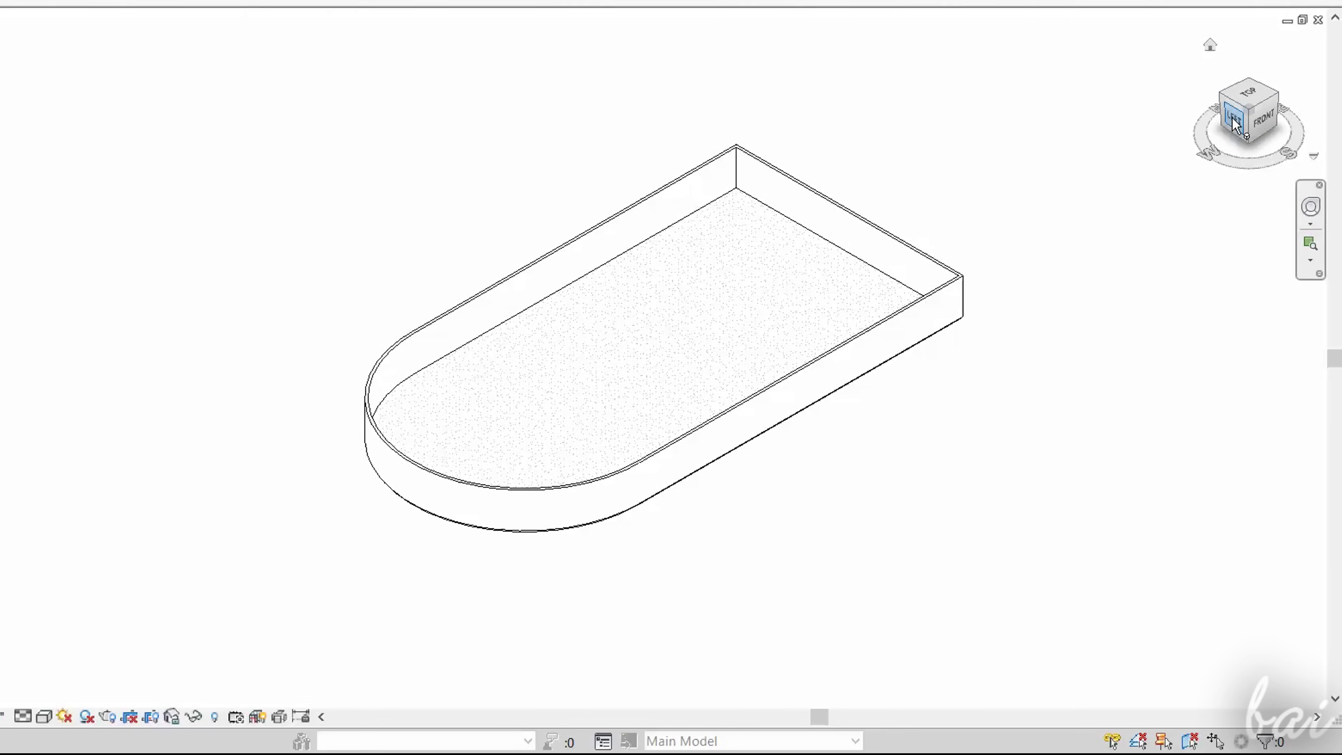
{"action": "left_click", "coordinate": [1237, 103]}
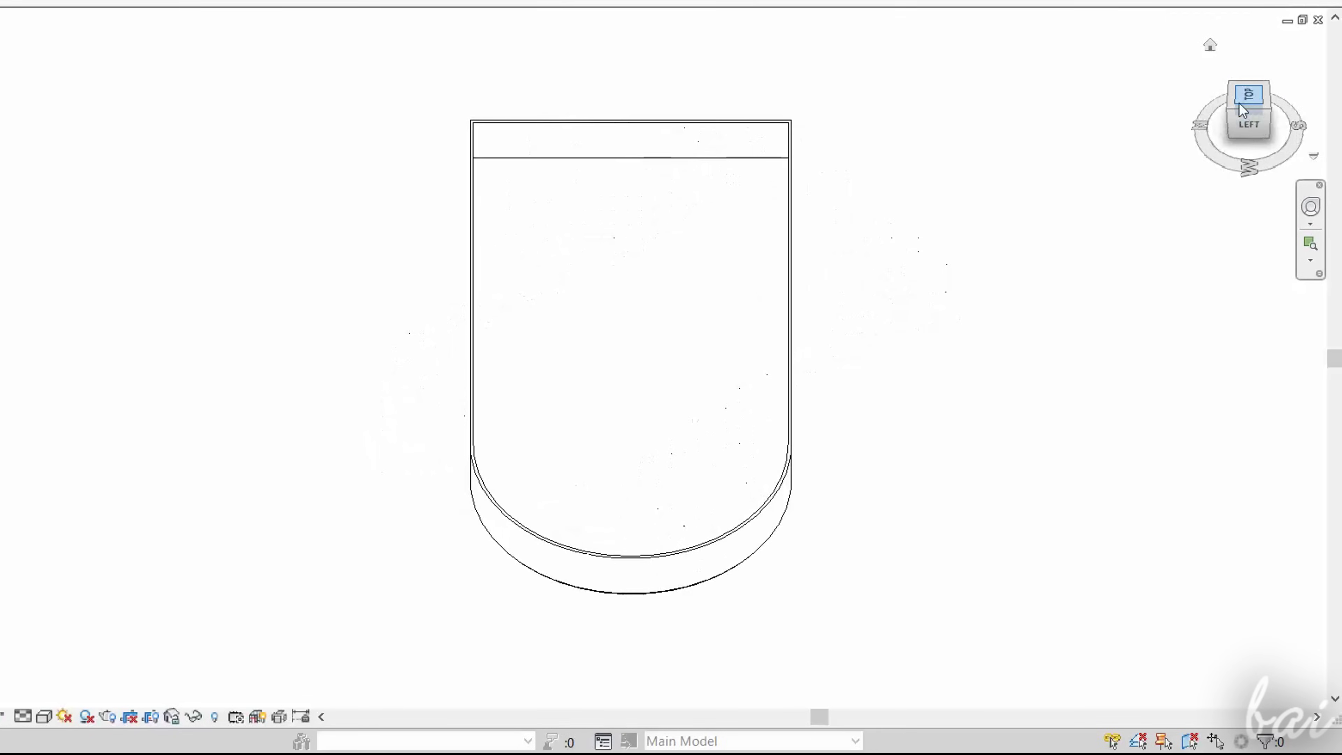
{"action": "left_click", "coordinate": [1229, 107]}
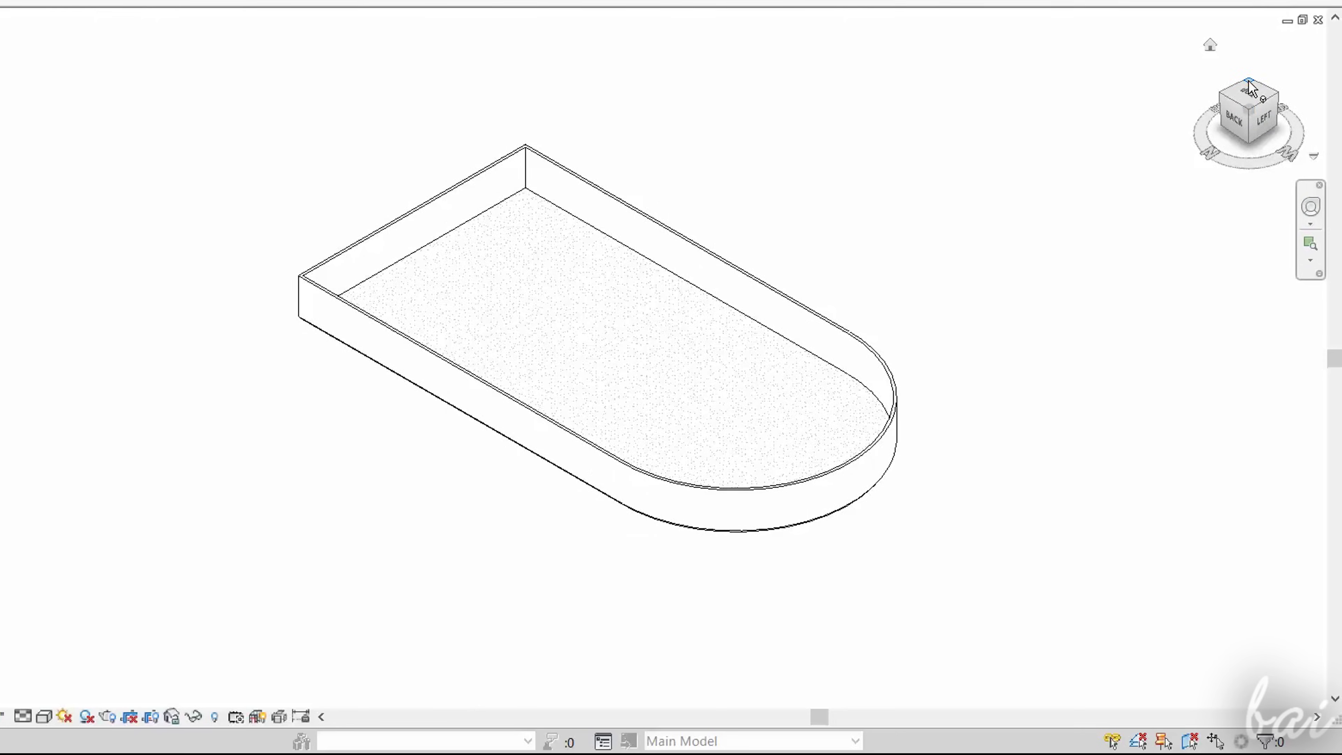
{"action": "left_click", "coordinate": [1249, 84]}
{"action": "left_click", "coordinate": [1251, 101]}
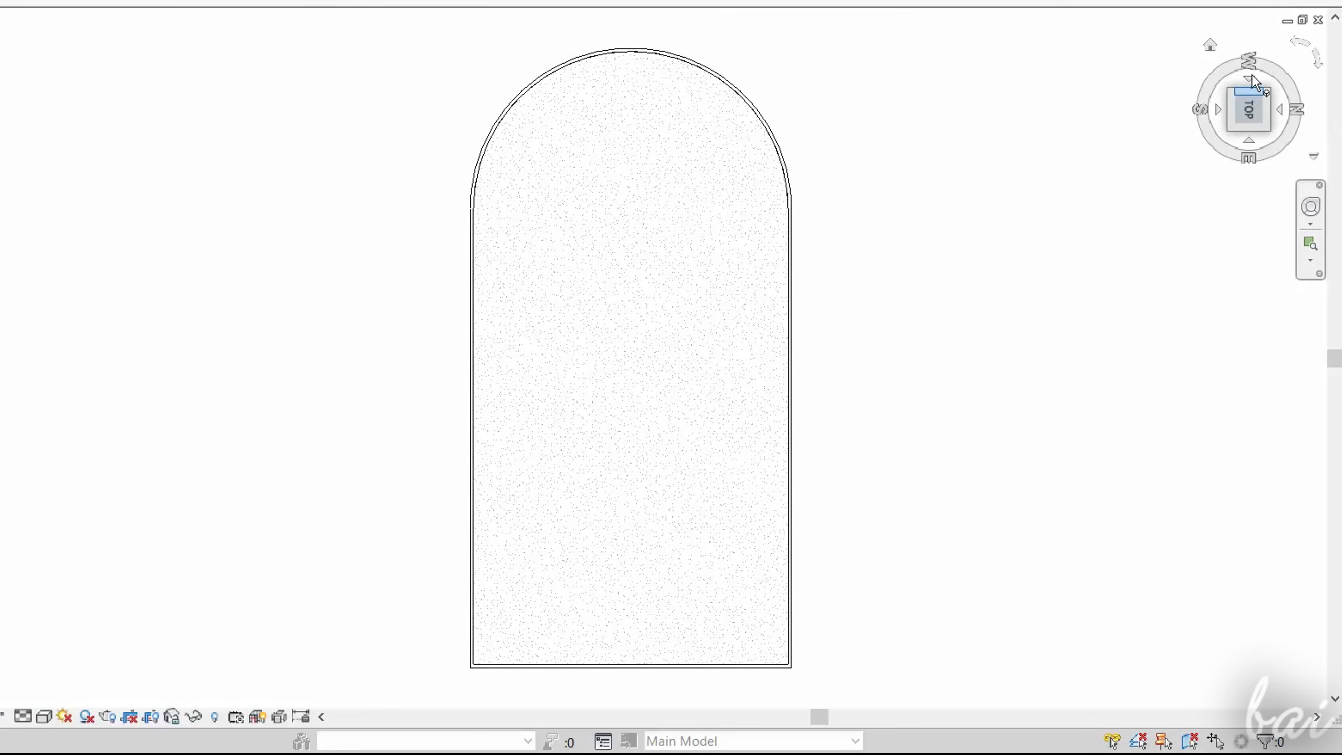
{"action": "left_click", "coordinate": [1250, 78]}
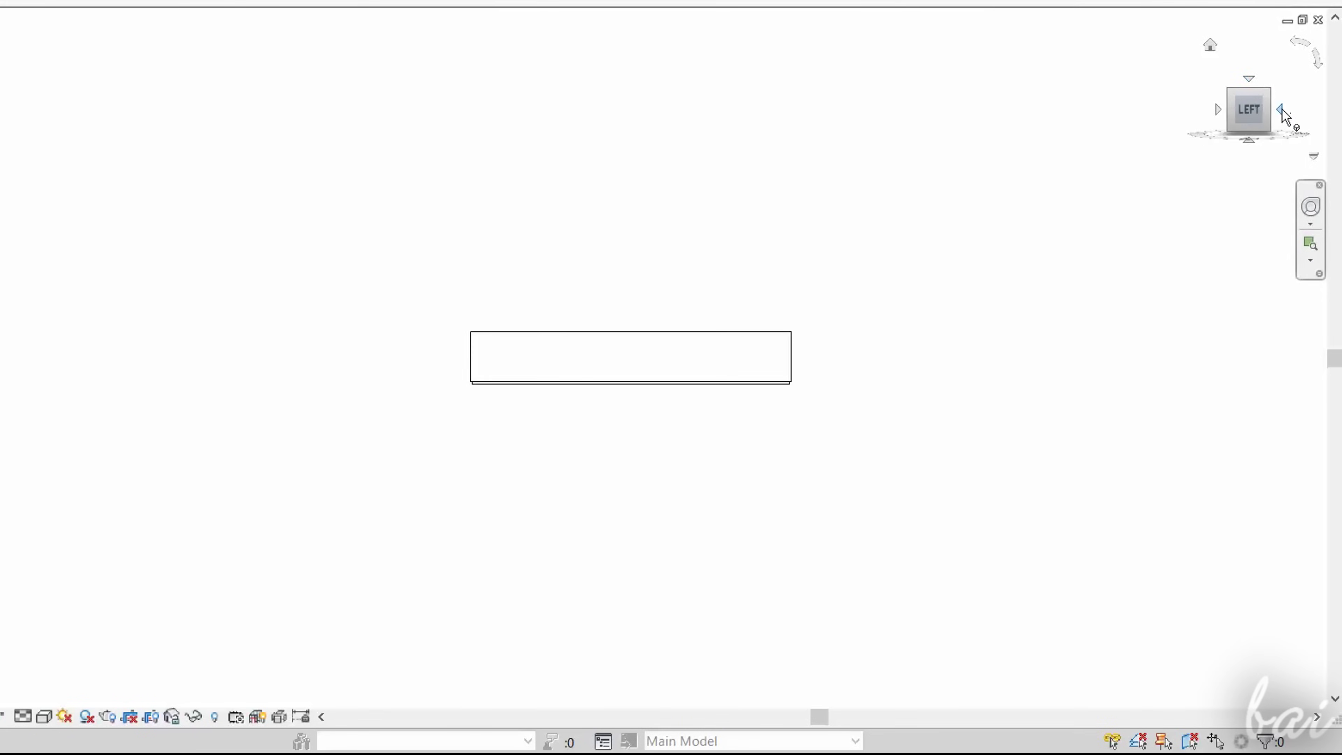
{"action": "left_click", "coordinate": [1281, 109]}
{"action": "left_click", "coordinate": [1248, 82]}
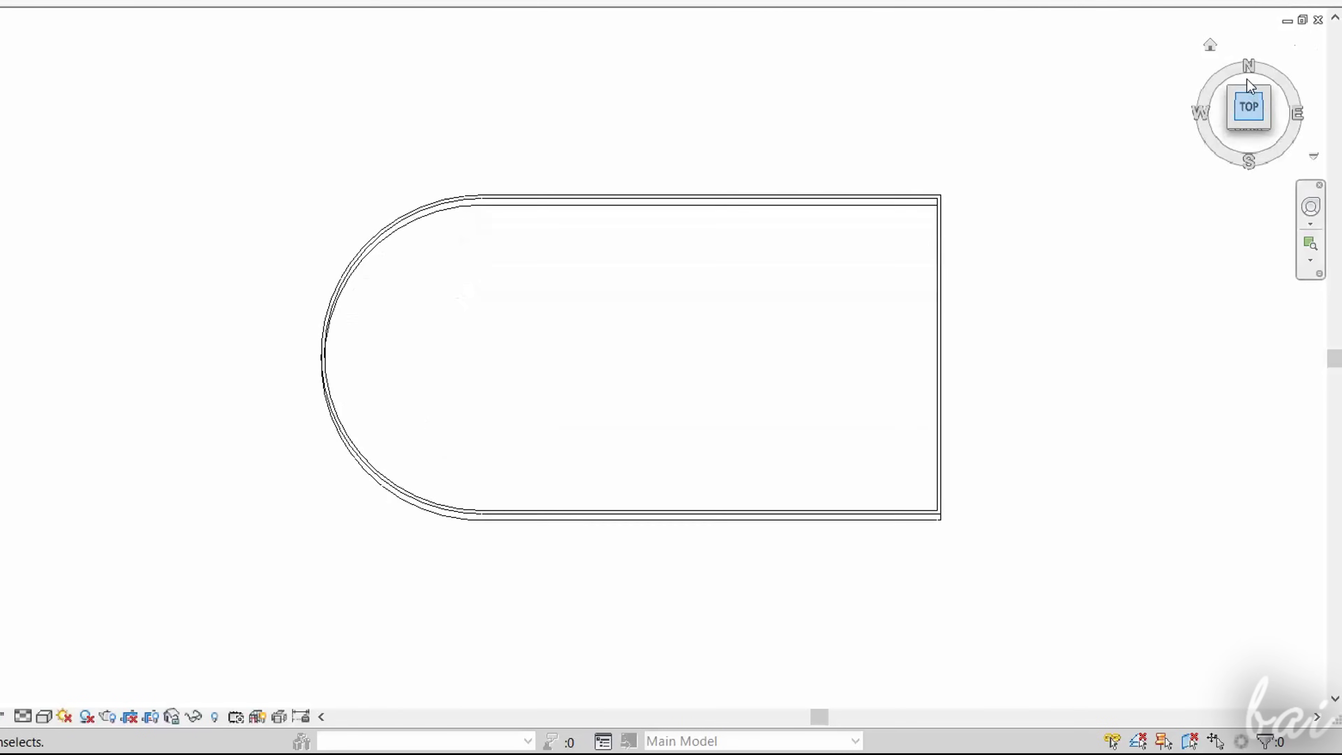
{"action": "left_click", "coordinate": [1232, 124]}
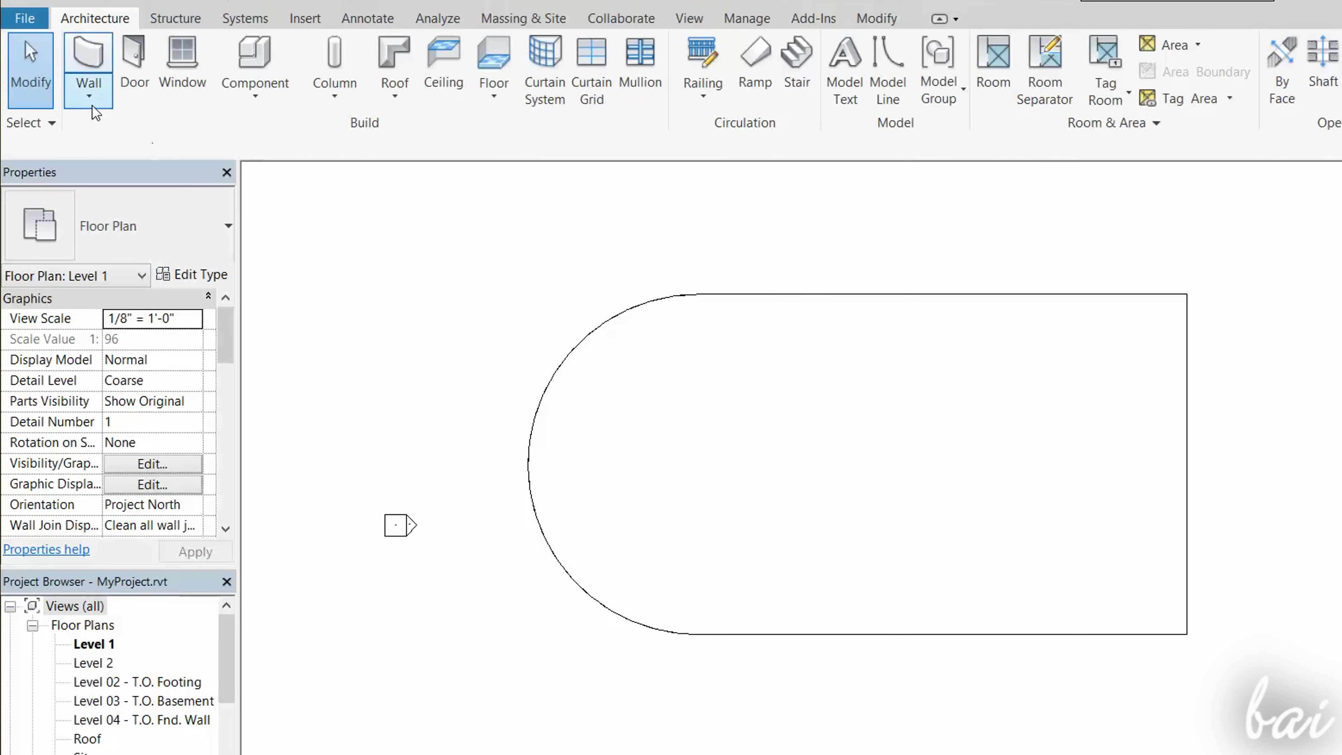
- Draw Generic 8" architectural walls along the top, right and bottom edges of the D outline
{"action": "left_click", "coordinate": [92, 94]}
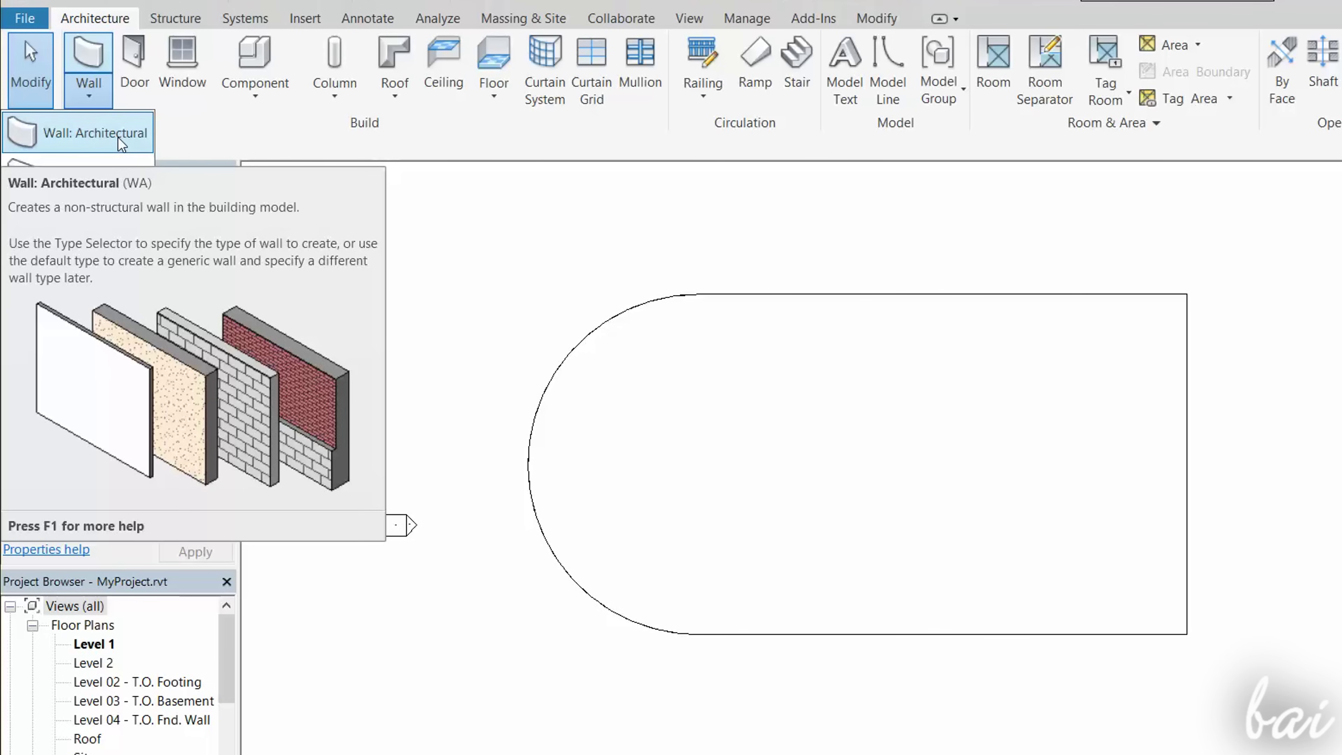
{"action": "left_click", "coordinate": [117, 137]}
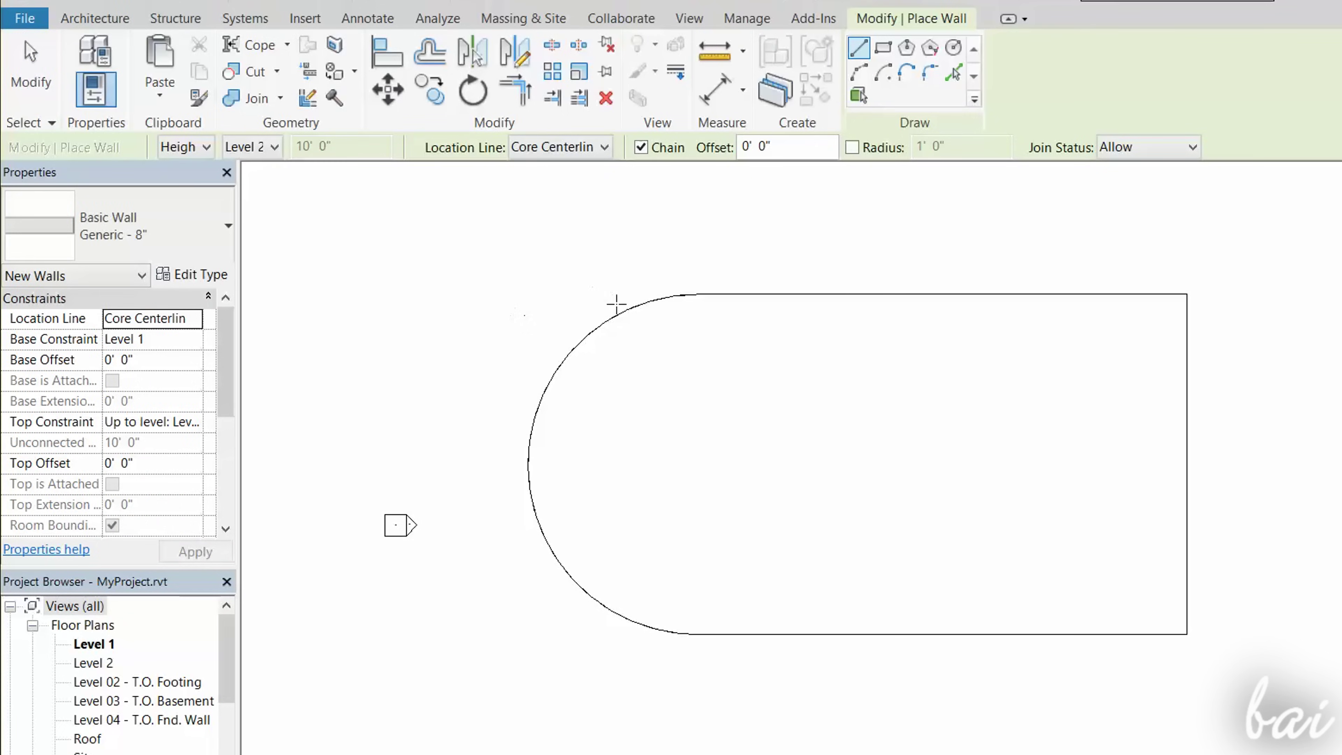
{"action": "scroll", "coordinate": [682, 316], "scroll_direction": "up", "scroll_amount": 1}
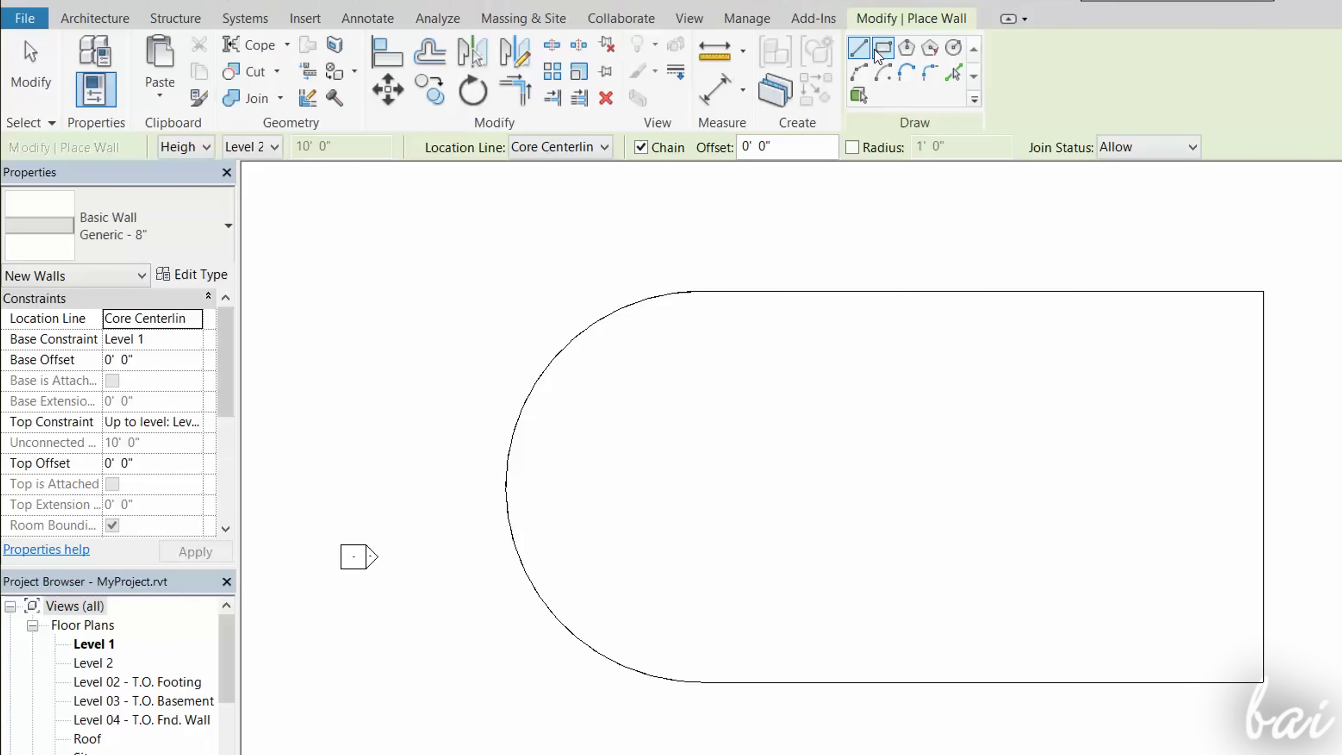
{"action": "left_click", "coordinate": [700, 290]}
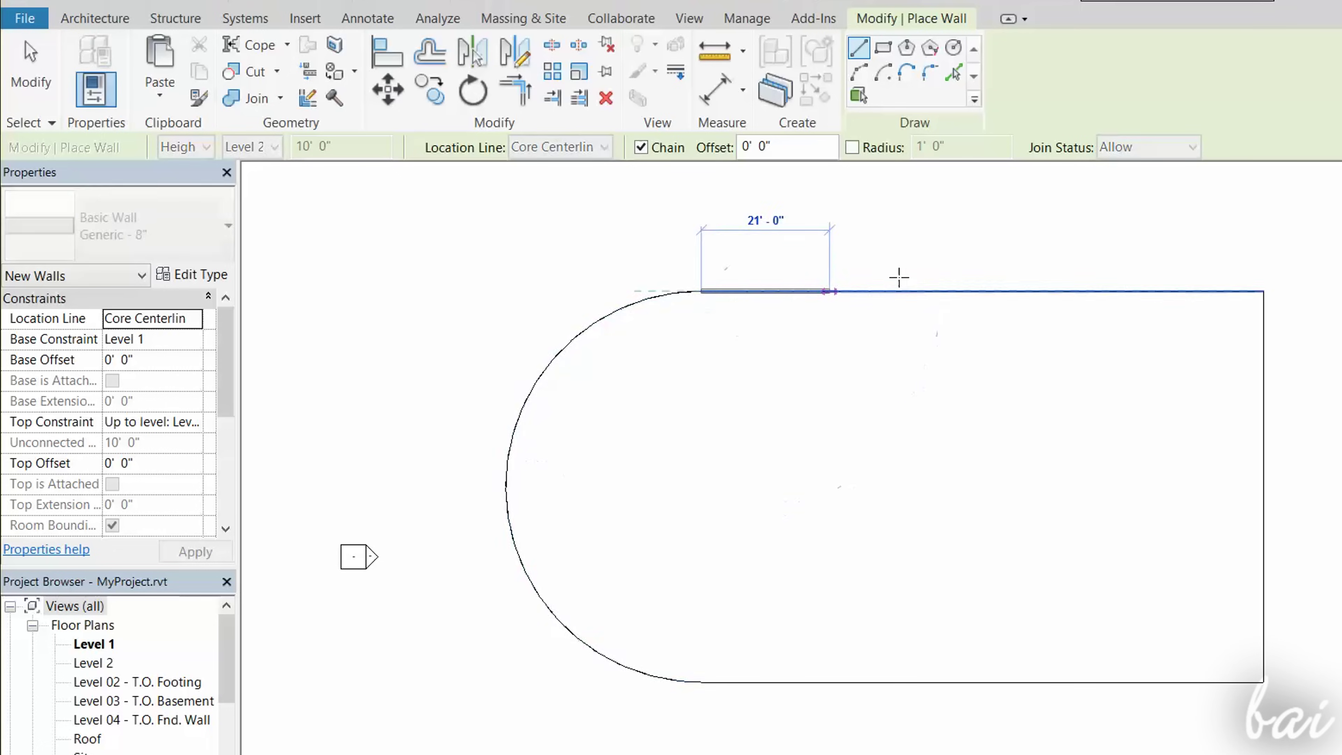
{"action": "left_click", "coordinate": [1264, 291]}
{"action": "left_click", "coordinate": [1264, 682]}
{"action": "left_click", "coordinate": [701, 682]}
- Draw the curved wall with a 32'-0" radius, closing the D-shaped wall outline
{"action": "left_click", "coordinate": [860, 71]}
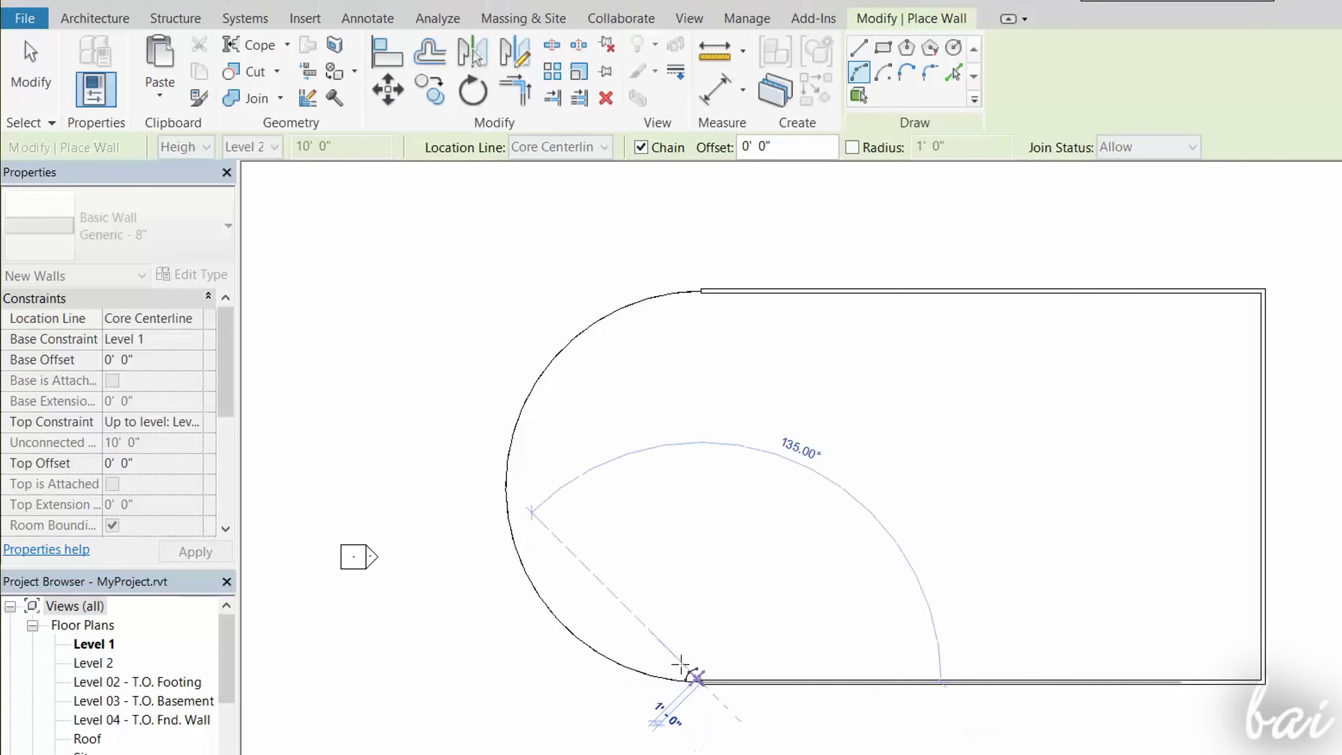
{"action": "left_click", "coordinate": [701, 301]}
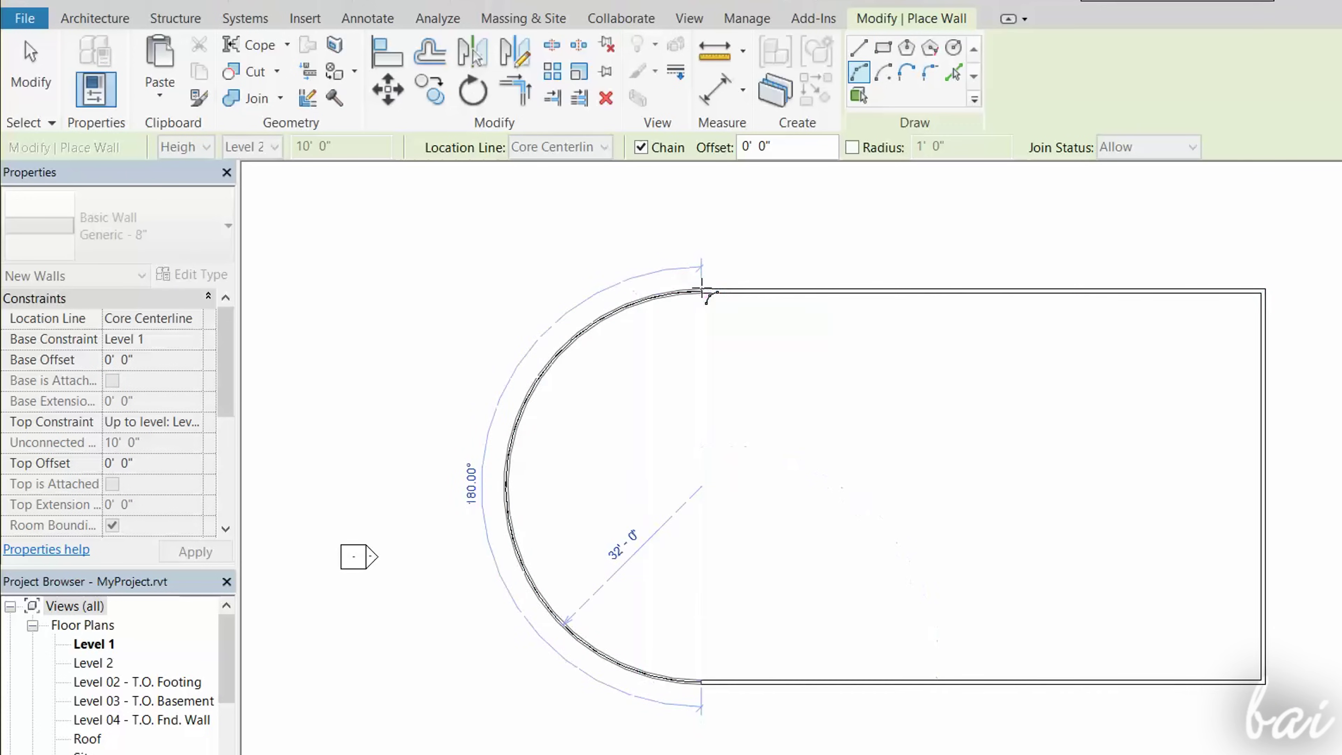
{"action": "left_click", "coordinate": [627, 307]}
{"action": "key", "text": "Escape"}
{"action": "key", "text": "Escape"}
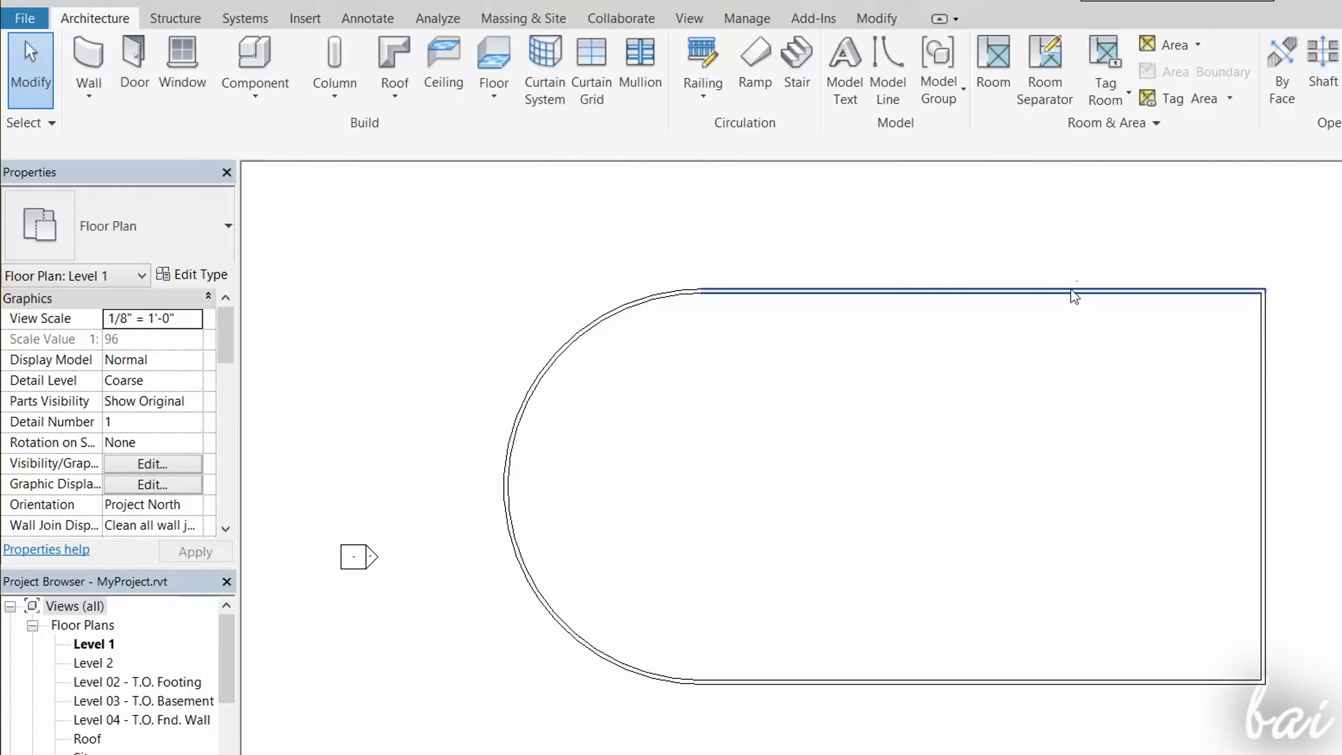
{"action": "left_click", "coordinate": [1067, 295]}
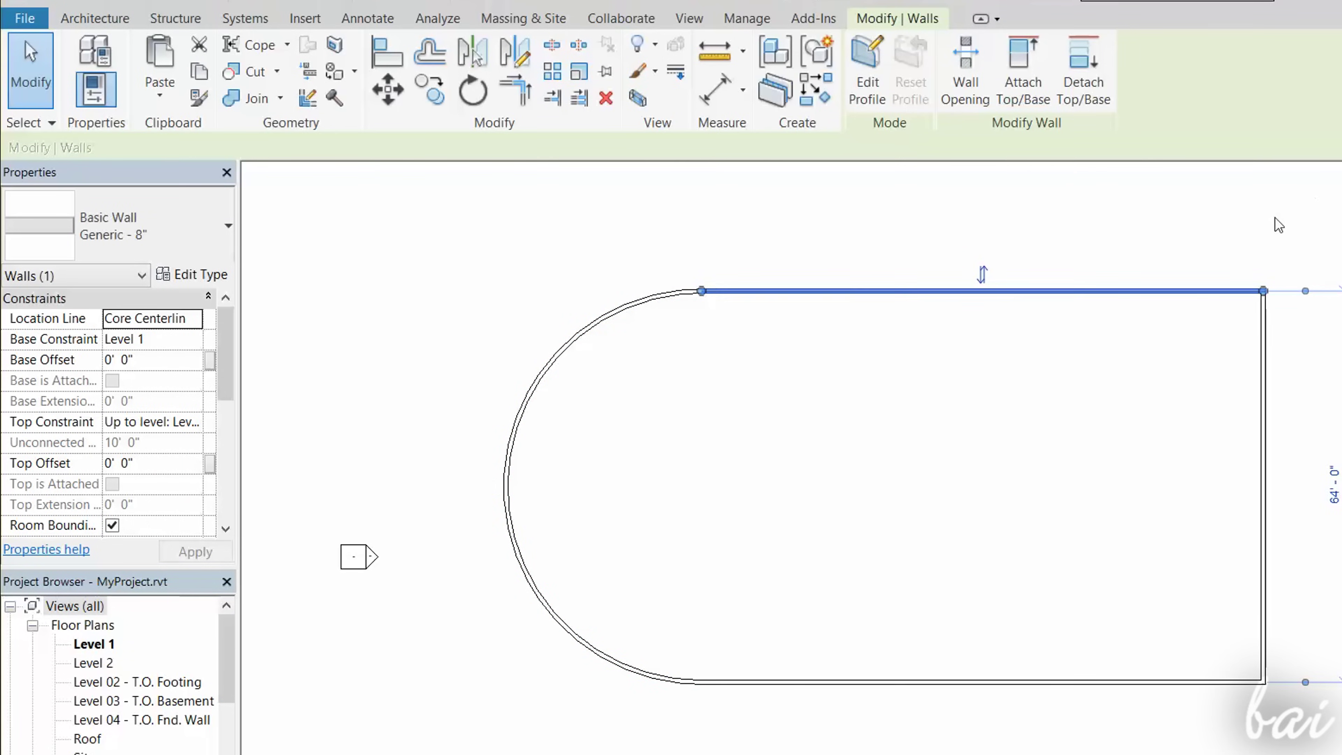
{"action": "left_click_drag", "start_coordinate": [701, 291], "coordinate": [755, 201]}
{"action": "key", "text": "w"}
{"action": "key", "text": "a"}
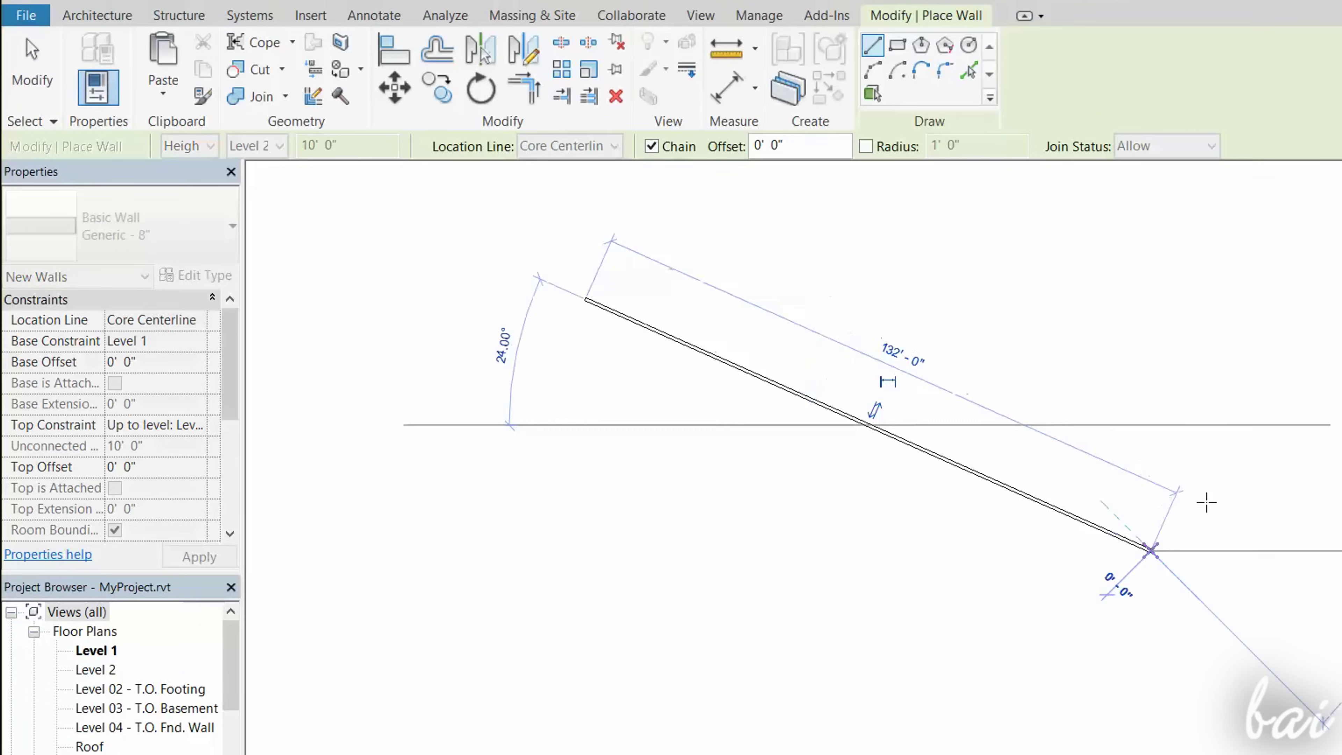
{"action": "key", "text": "Escape"}
{"action": "left_click", "coordinate": [1034, 259]}
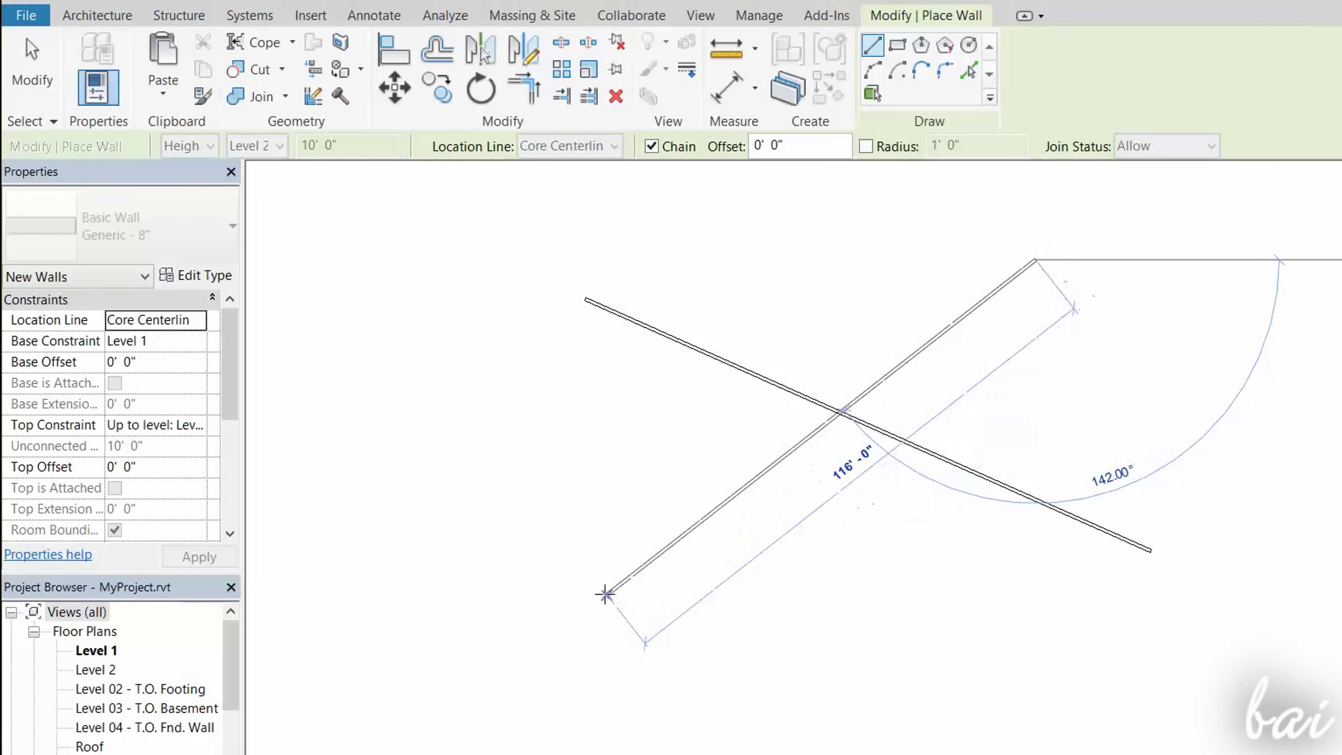
{"action": "left_click", "coordinate": [596, 602]}
{"action": "key", "text": "Escape"}
{"action": "scroll", "coordinate": [874, 468], "scroll_direction": "up", "scroll_amount": 3}
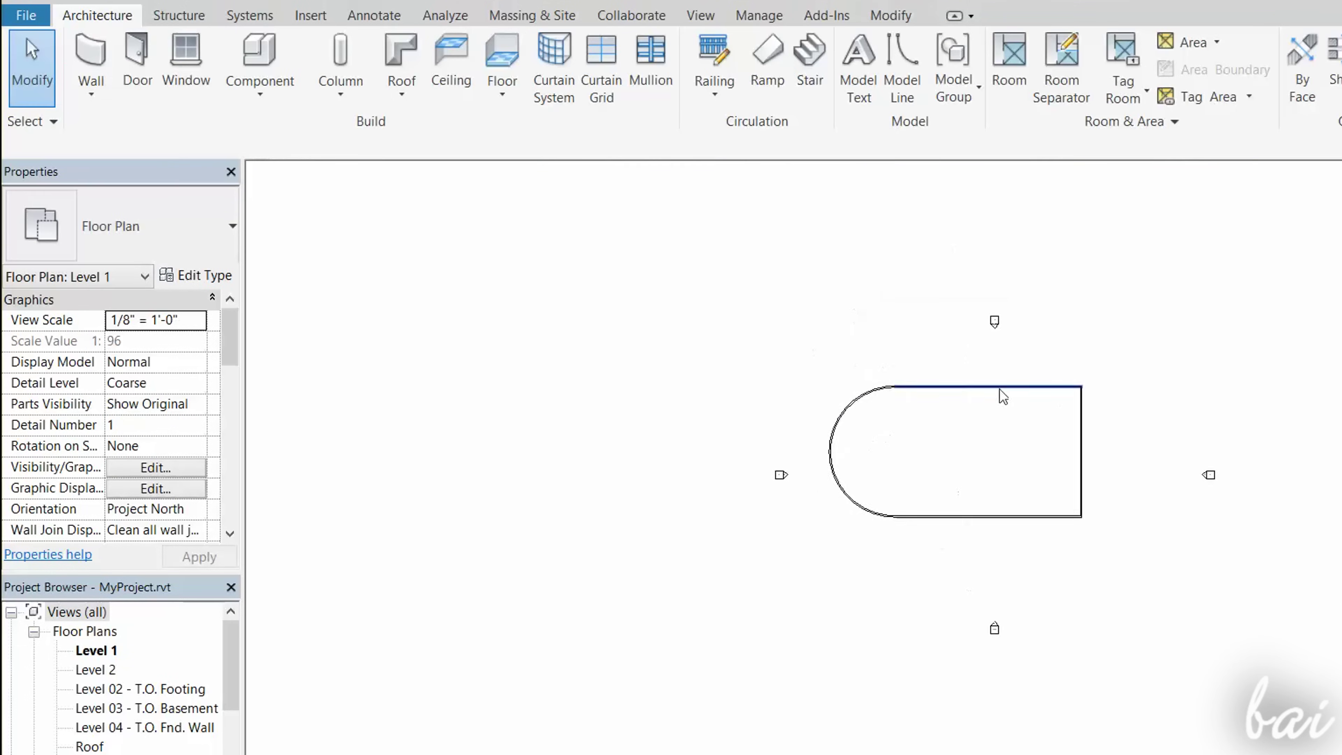
{"action": "scroll", "coordinate": [1000, 389], "scroll_direction": "up", "scroll_amount": 3}
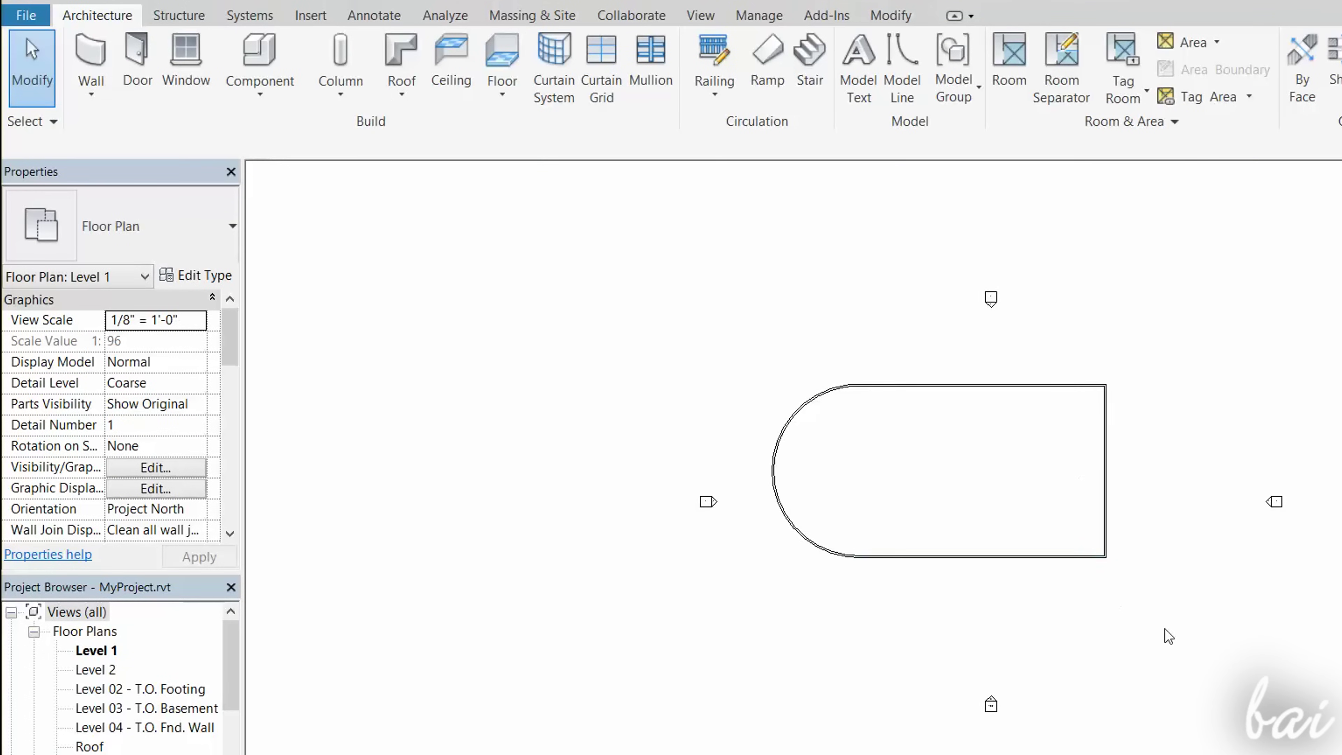
{"action": "scroll", "coordinate": [937, 406], "scroll_direction": "up", "scroll_amount": 2}
{"action": "scroll", "coordinate": [1052, 448], "scroll_direction": "down", "scroll_amount": 1}
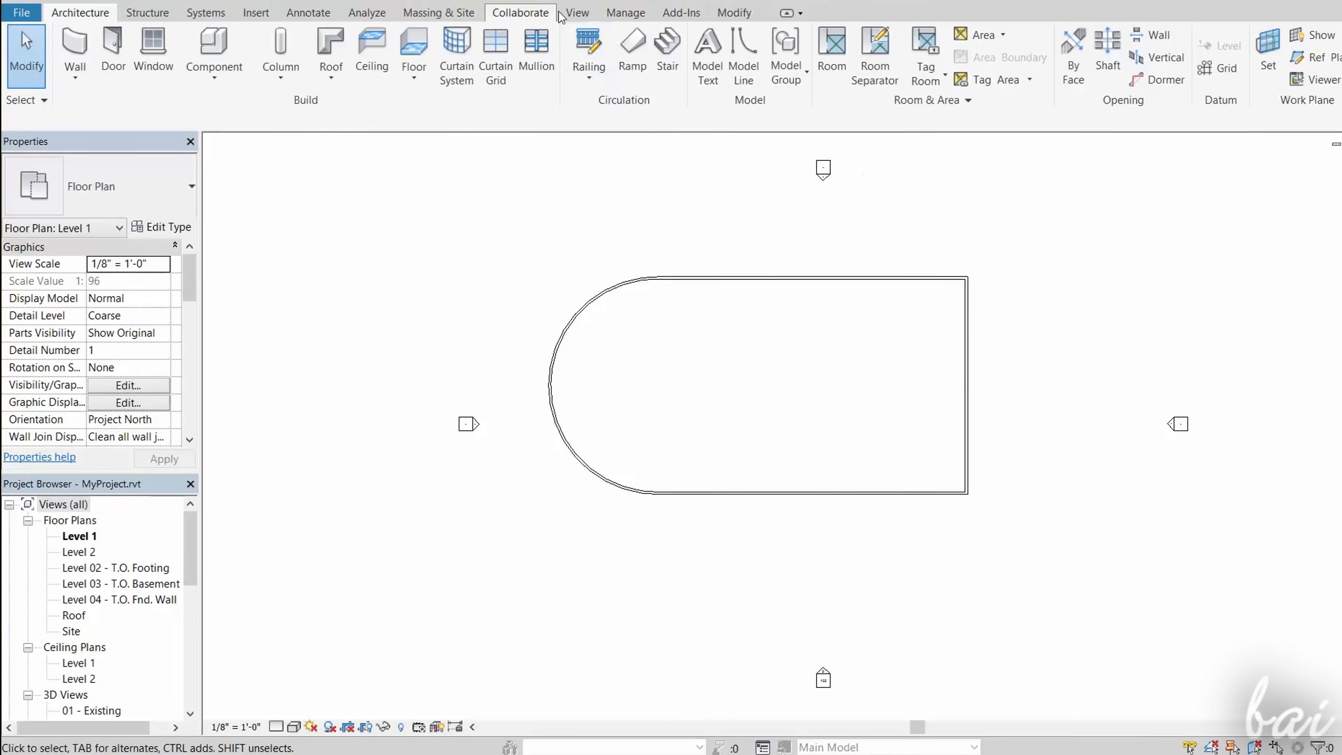
- Open the default 3D view of the model
{"action": "left_click", "coordinate": [577, 14]}
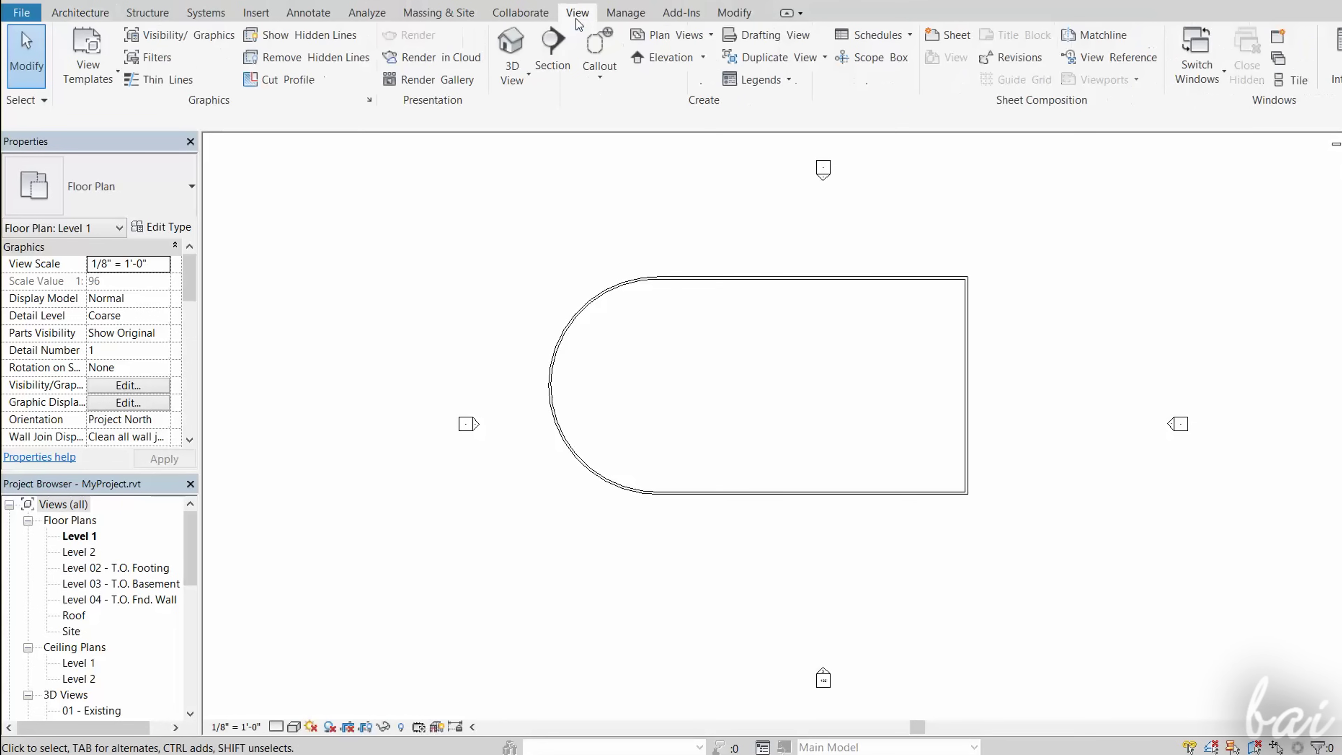
{"action": "left_click", "coordinate": [517, 41]}
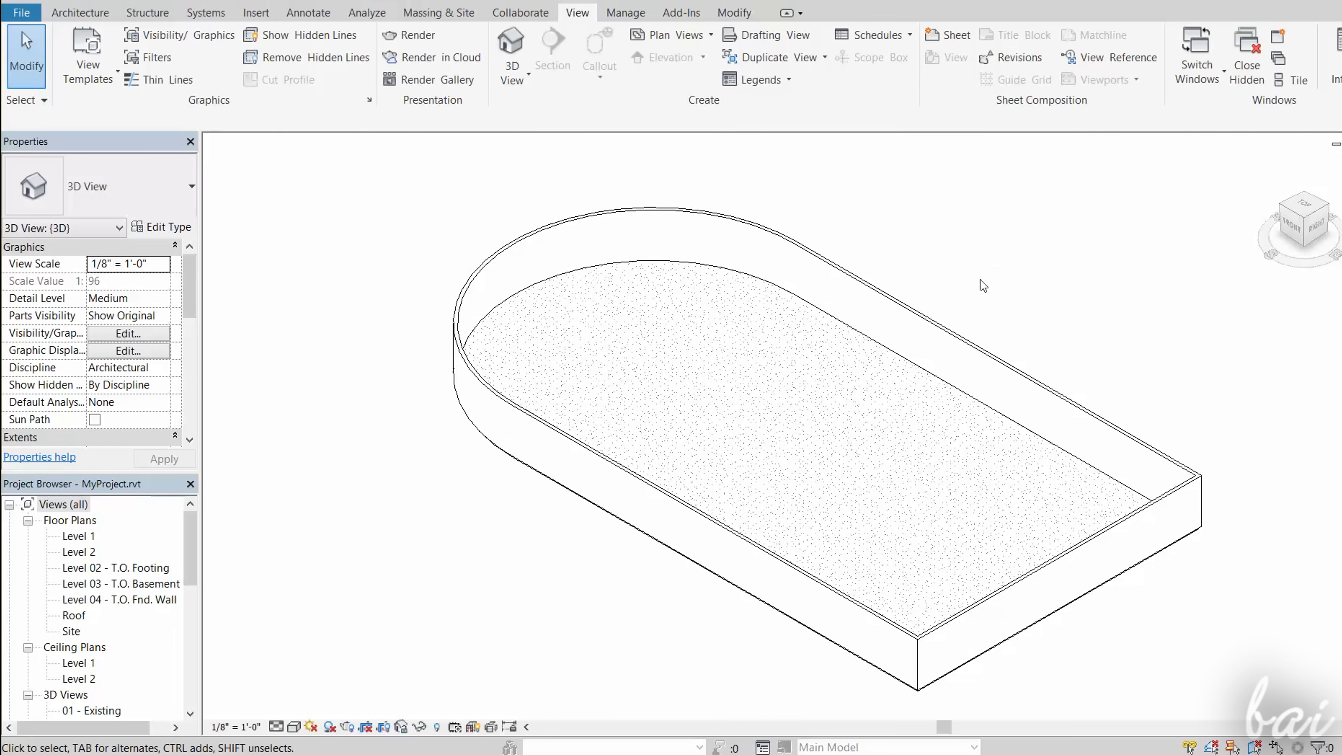
{"action": "scroll", "coordinate": [735, 592], "scroll_direction": "up", "scroll_amount": 5}
{"action": "scroll", "coordinate": [728, 550], "scroll_direction": "down", "scroll_amount": 5}
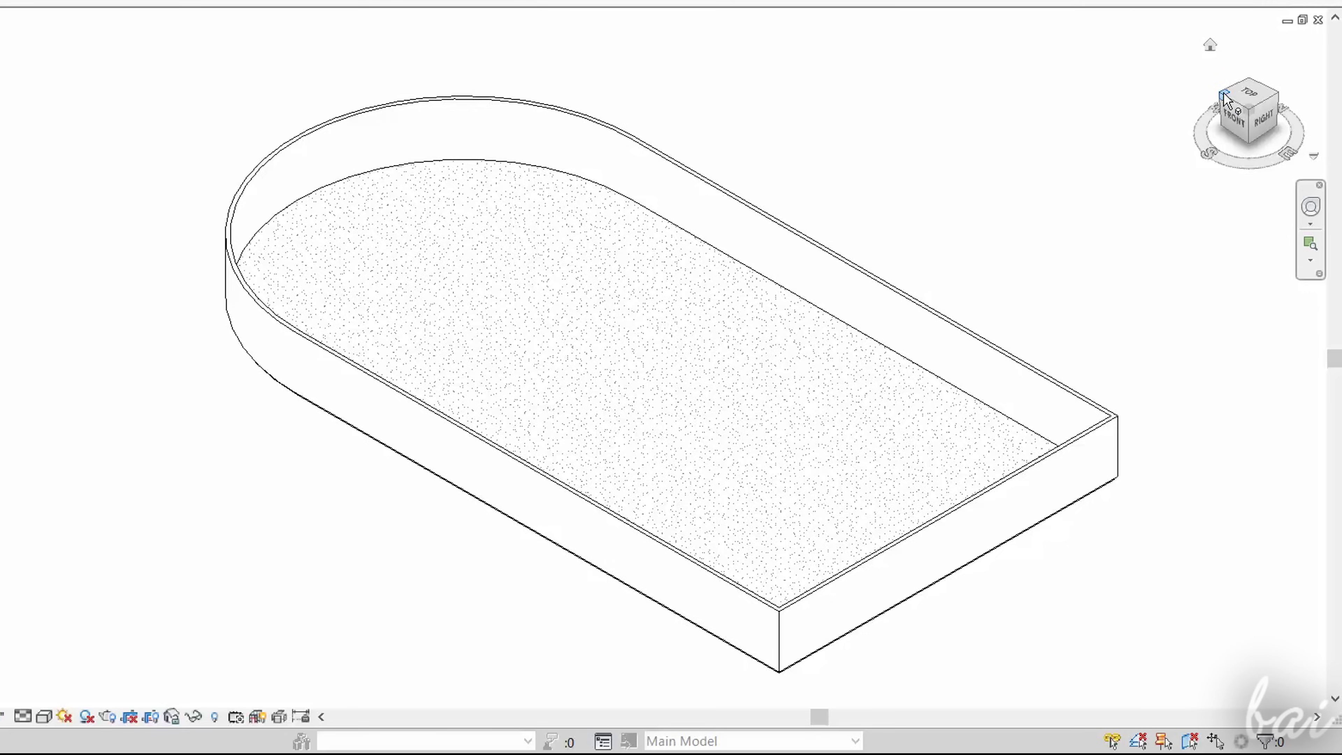
- Orbit with the ViewCube and Full Navigation Wheel to a low side angle of the walls
{"action": "left_click", "coordinate": [1227, 113]}
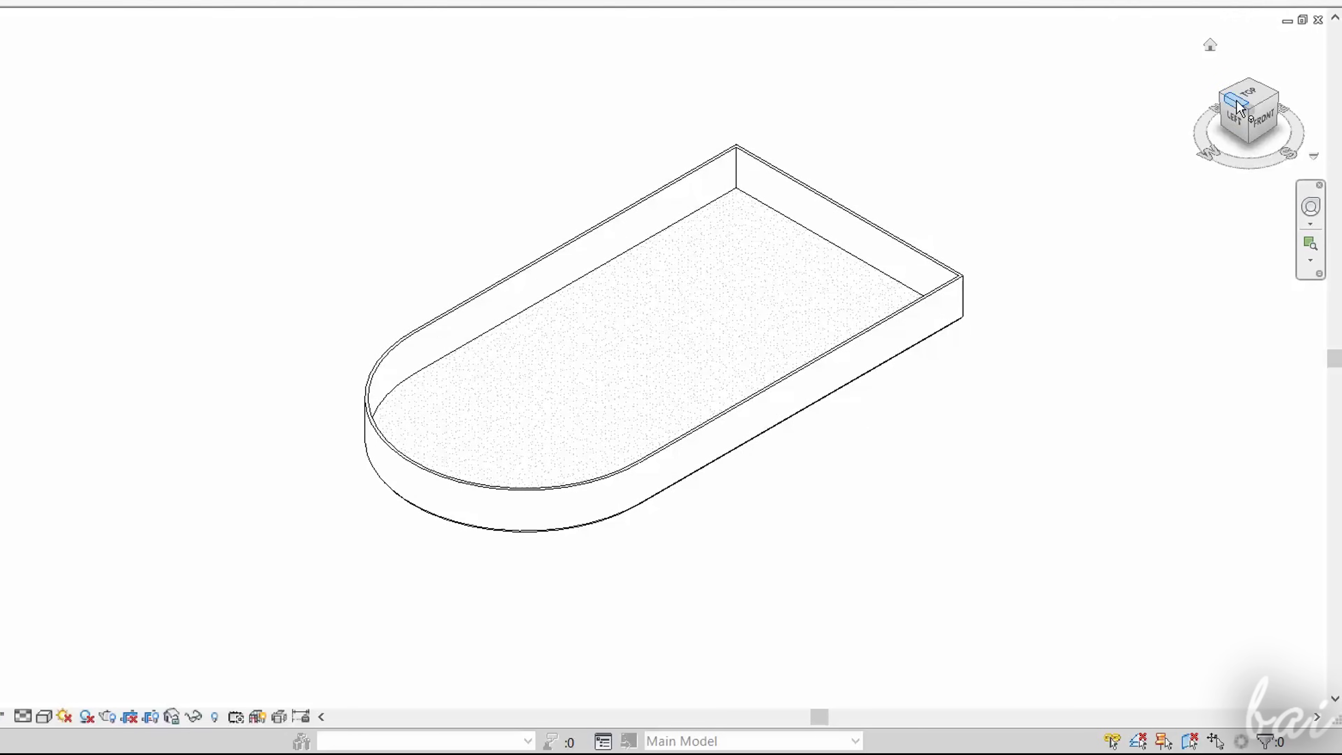
{"action": "left_click", "coordinate": [1239, 109]}
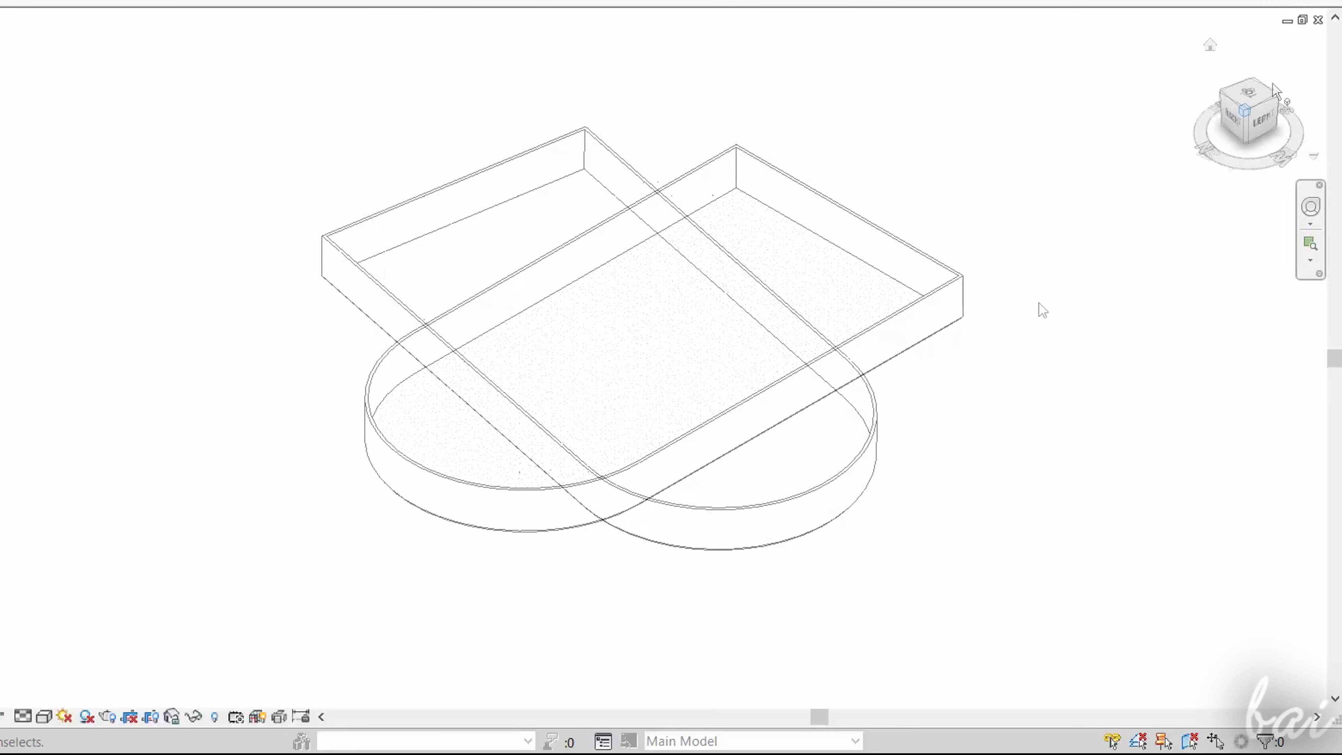
{"action": "left_click", "coordinate": [1312, 212]}
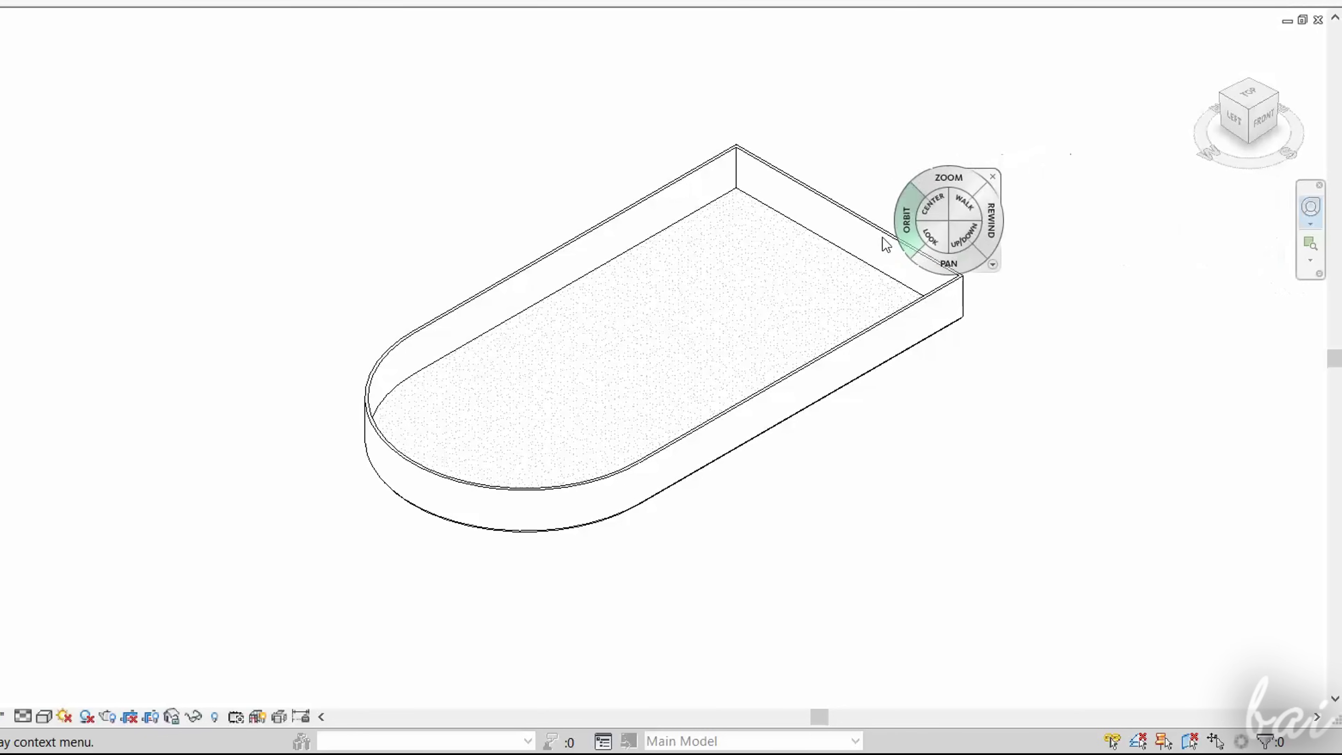
{"action": "left_click_drag", "start_coordinate": [927, 269], "coordinate": [1117, 117]}
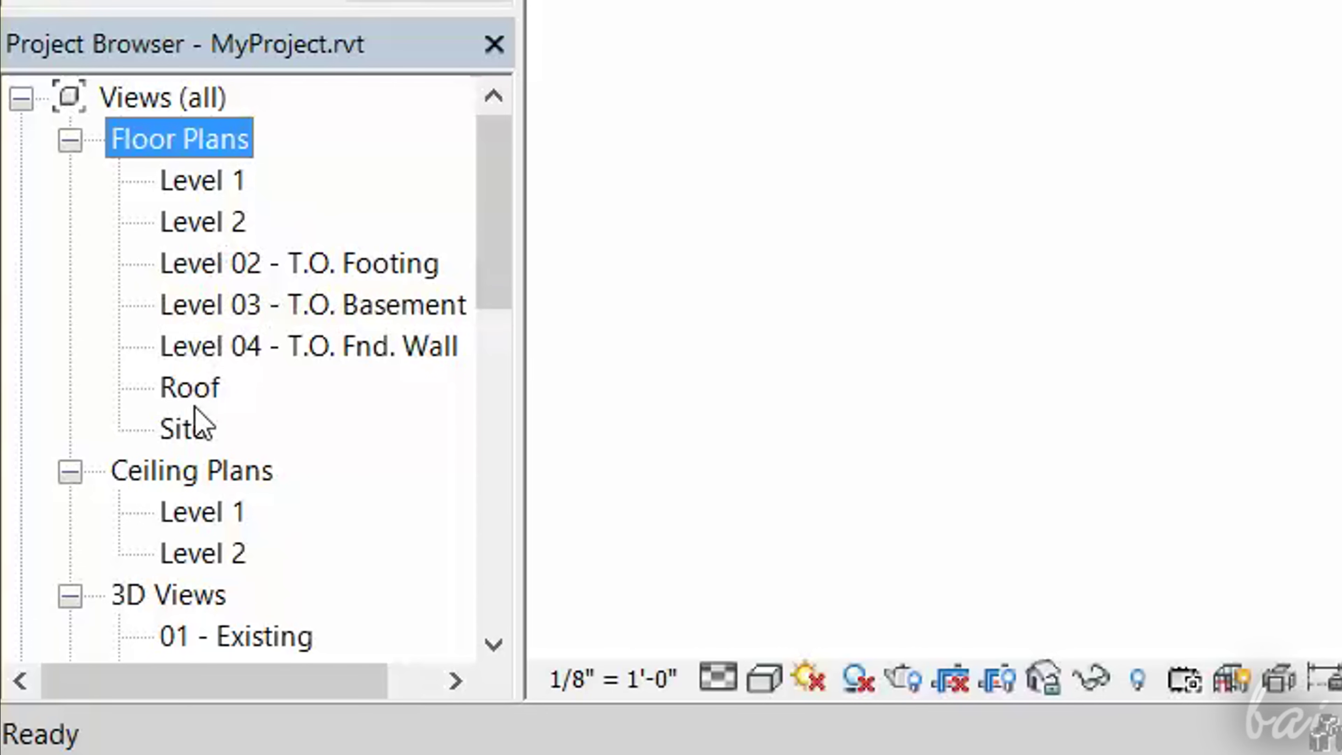
- Open the Level 1 floor plan and then the default 3D view from the Project Browser
{"action": "left_click_drag", "start_coordinate": [523, 172], "coordinate": [535, 248]}
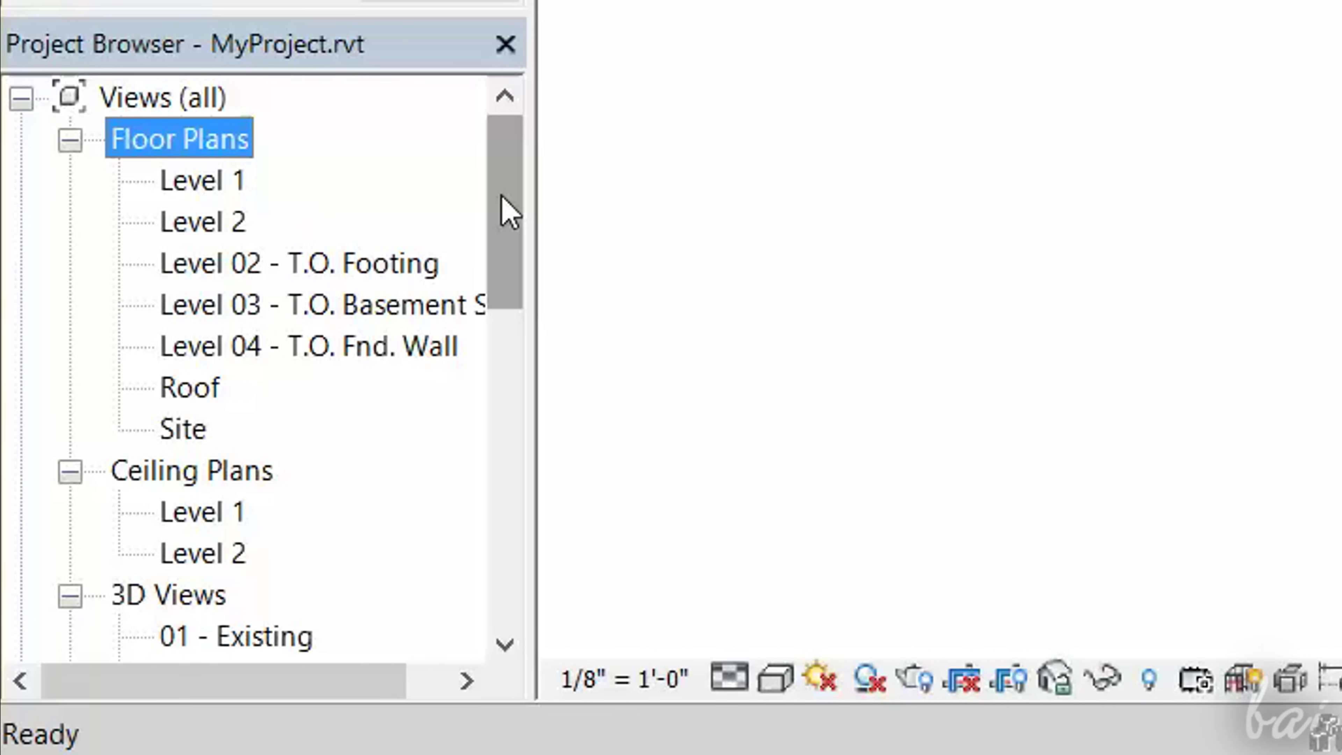
{"action": "scroll", "coordinate": [501, 222], "scroll_direction": "down", "scroll_amount": 6}
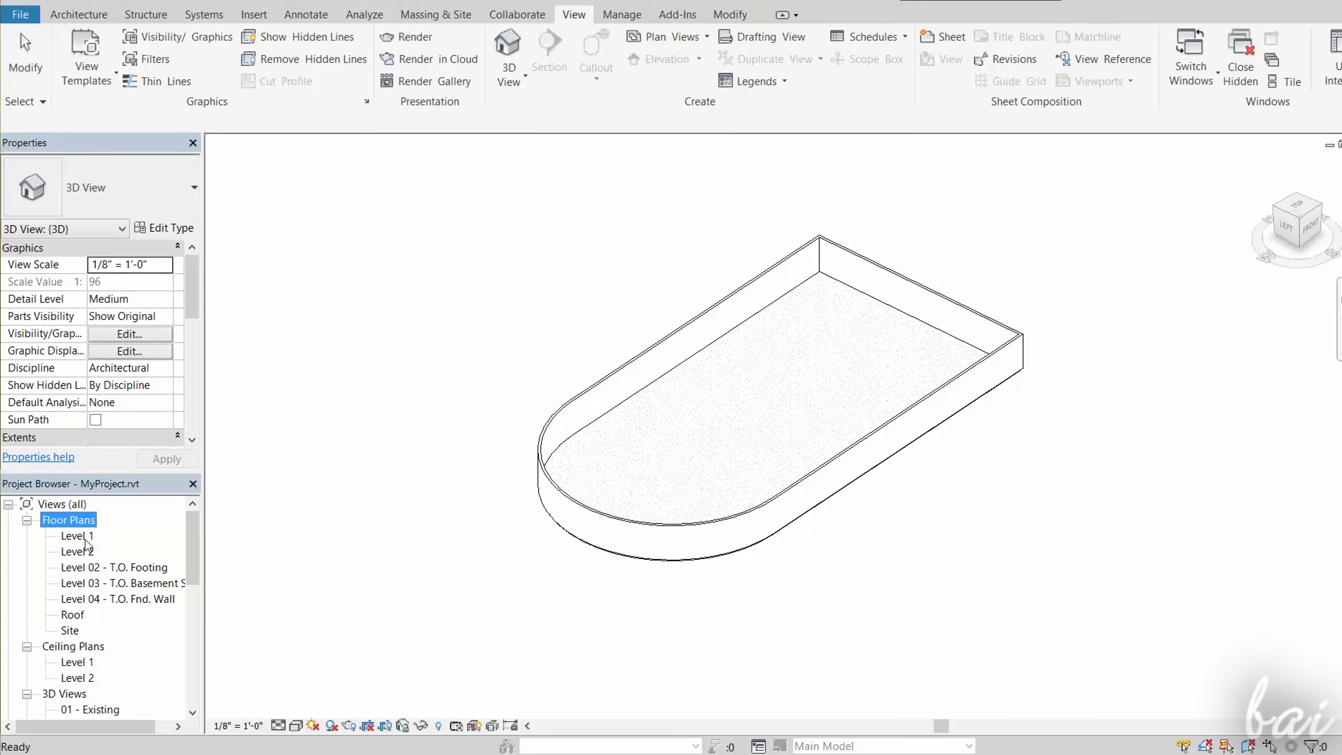
{"action": "double_click", "coordinate": [84, 537]}
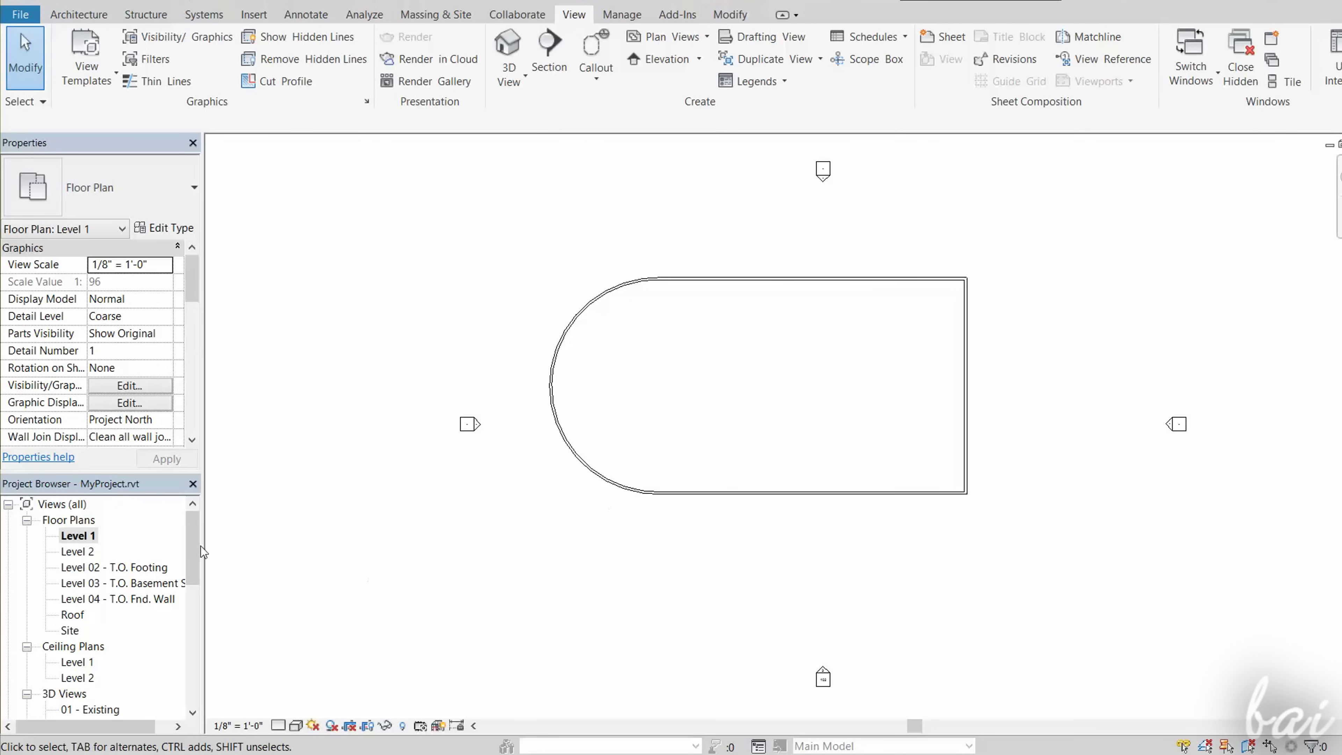
{"action": "scroll", "coordinate": [196, 582], "scroll_direction": "down", "scroll_amount": 4}
{"action": "double_click", "coordinate": [74, 661]}
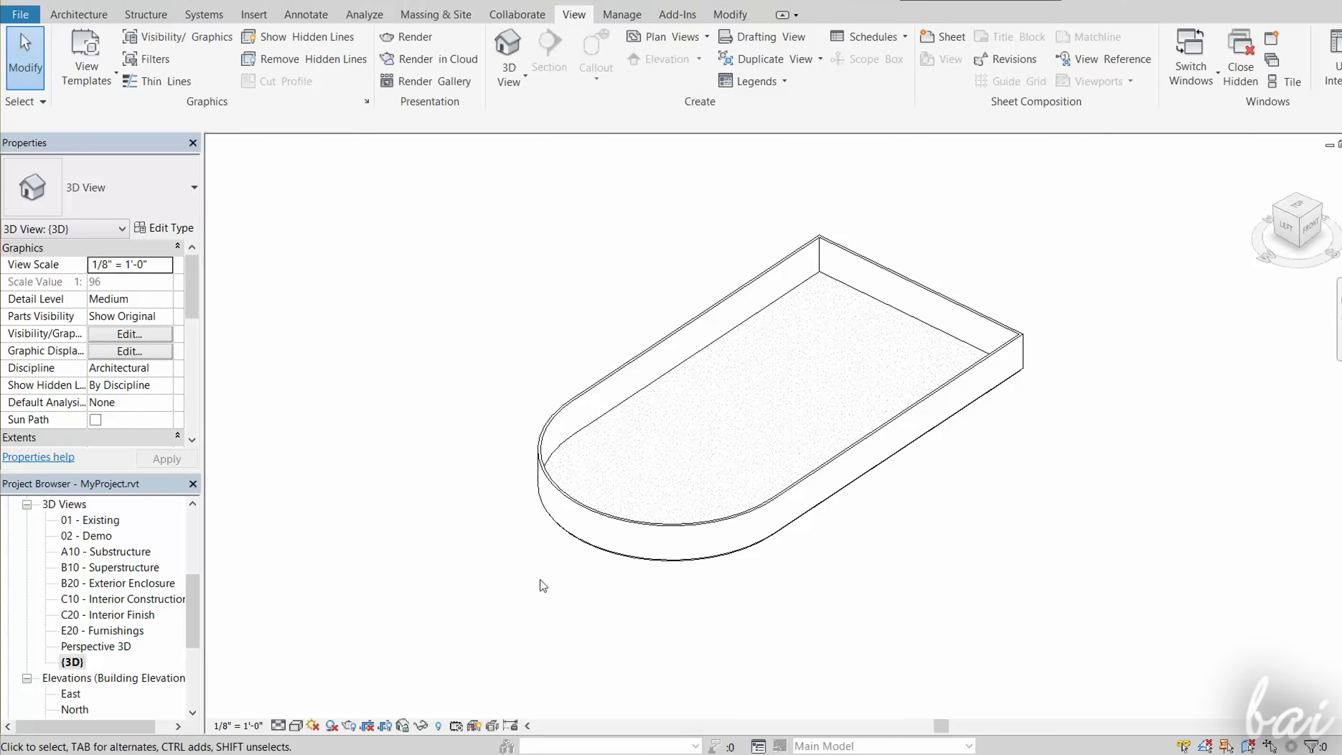
- Check the East, North, South and West elevations, then return to Level 1
{"action": "left_click_drag", "start_coordinate": [198, 610], "coordinate": [129, 640]}
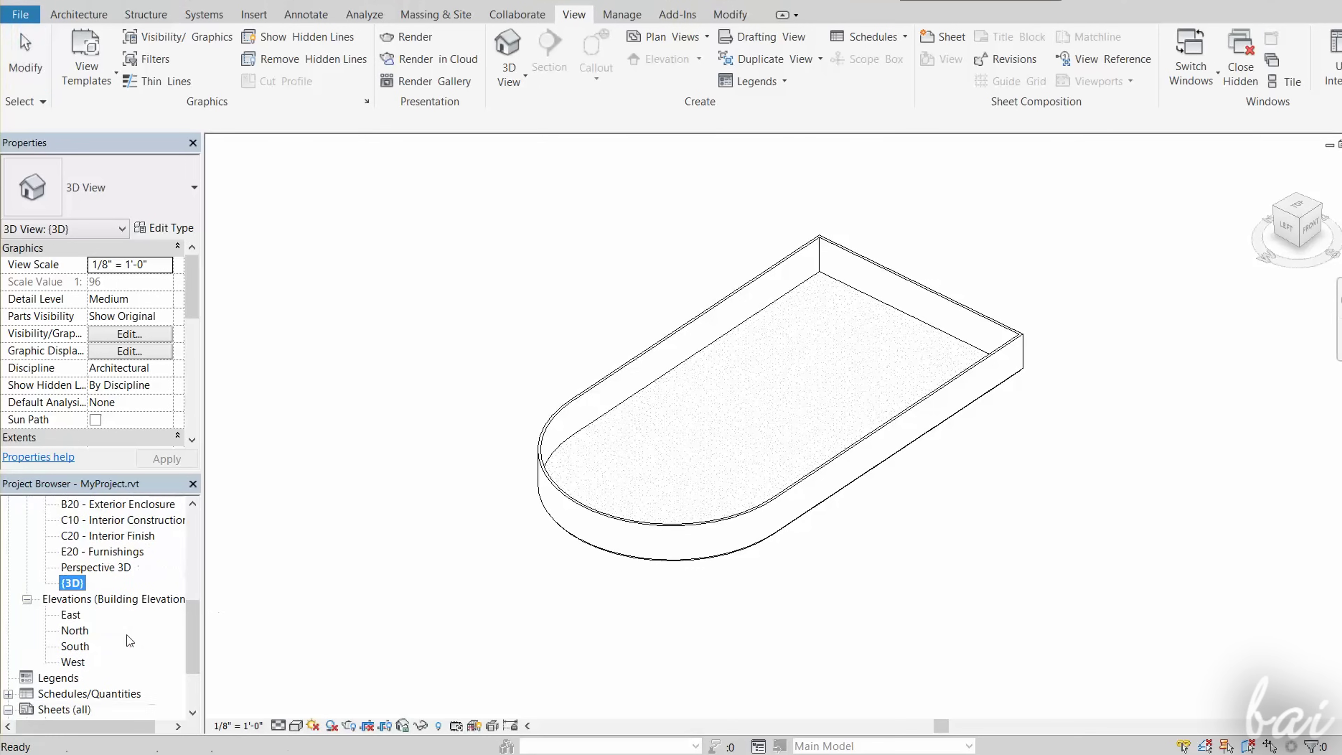
{"action": "double_click", "coordinate": [80, 617]}
{"action": "double_click", "coordinate": [80, 632]}
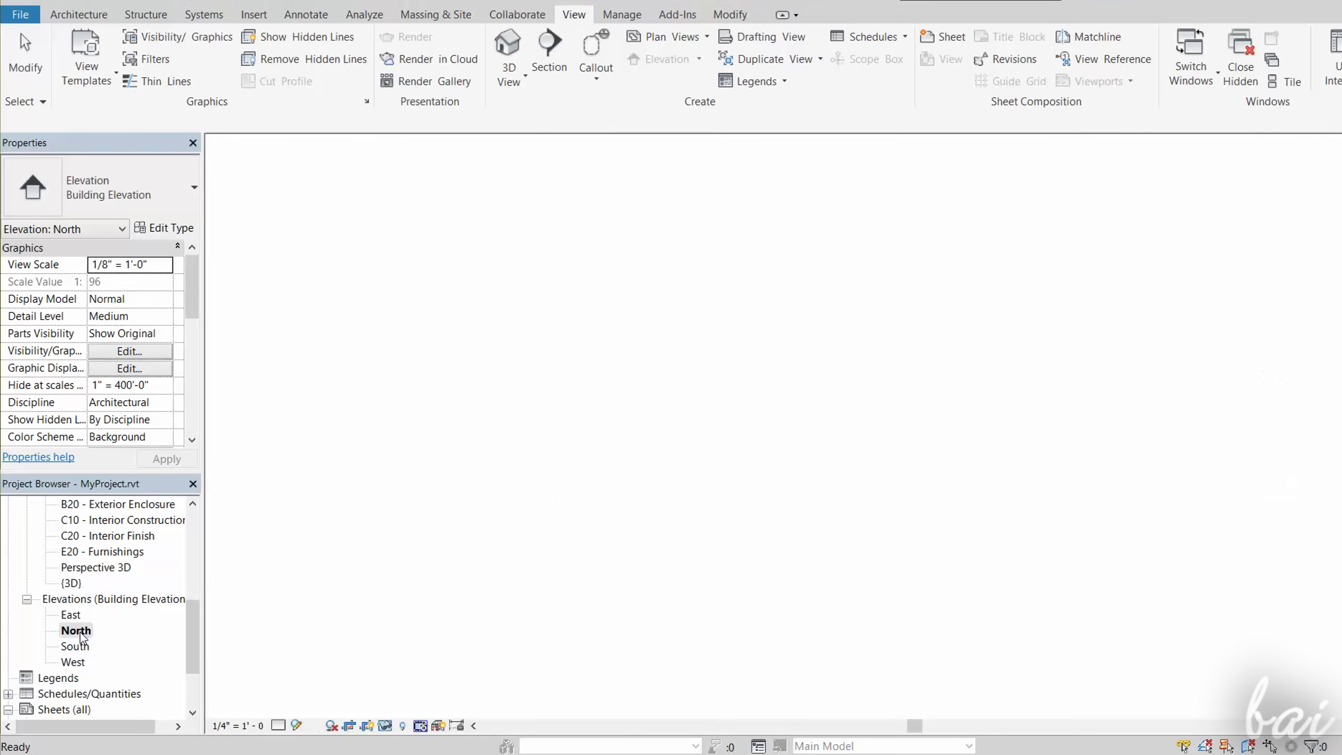
{"action": "double_click", "coordinate": [76, 647]}
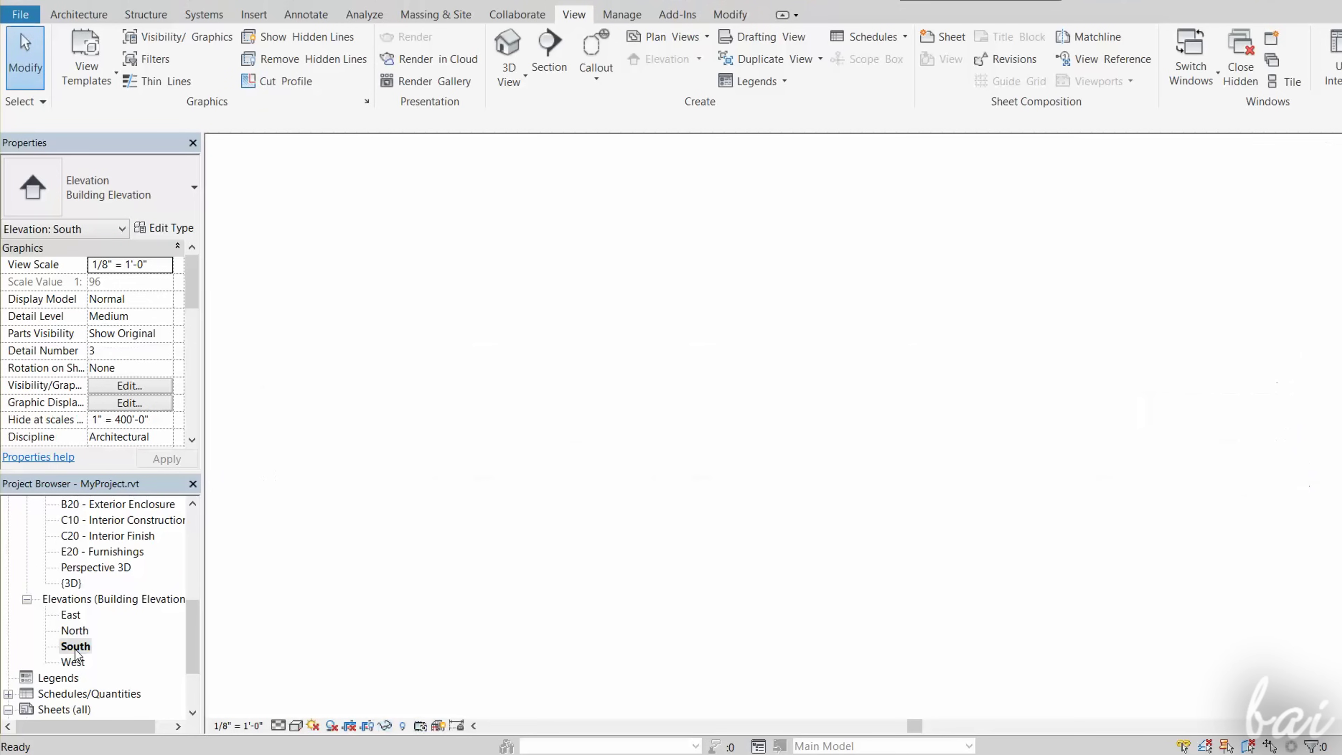
{"action": "double_click", "coordinate": [74, 660]}
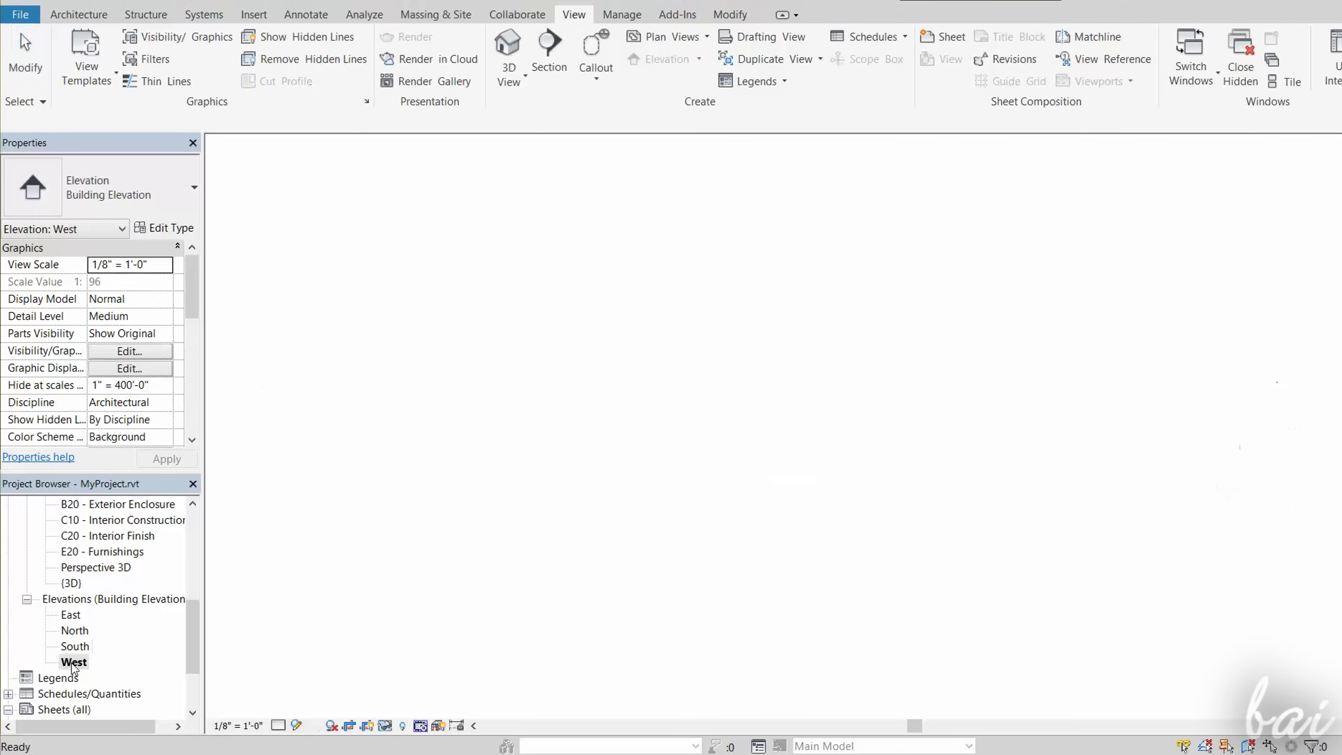
{"action": "double_click", "coordinate": [97, 543]}
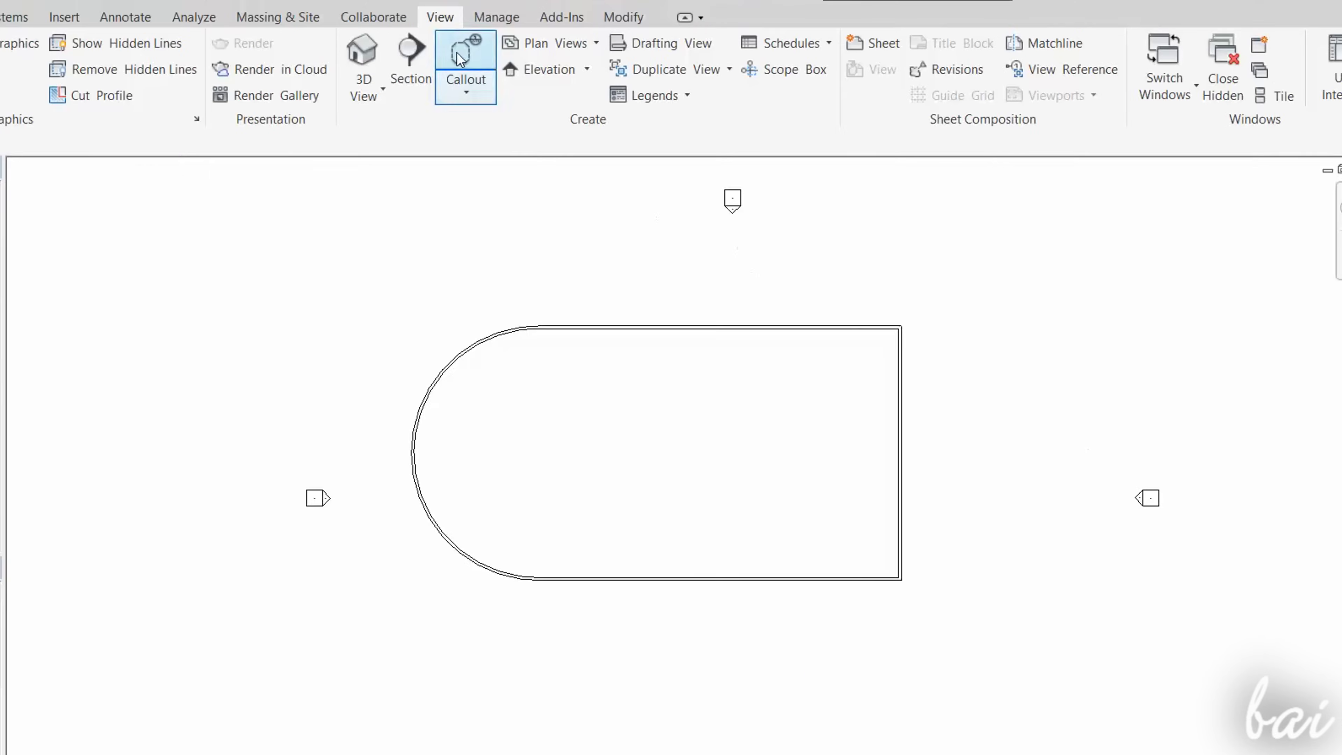
- Place a new elevation marker off the curved end of the plan and drag it into position
{"action": "left_click", "coordinate": [542, 76]}
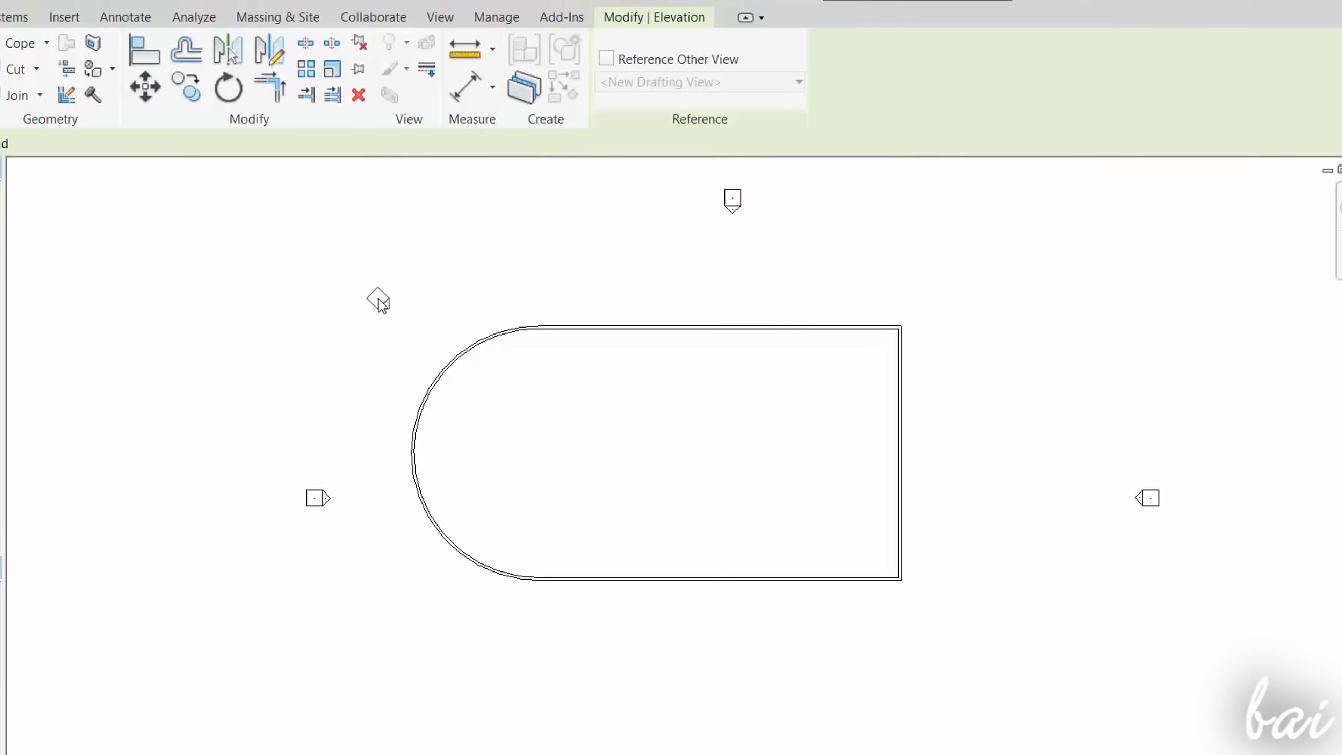
{"action": "left_click", "coordinate": [378, 300]}
{"action": "key", "text": "Escape"}
{"action": "key", "text": "Escape"}
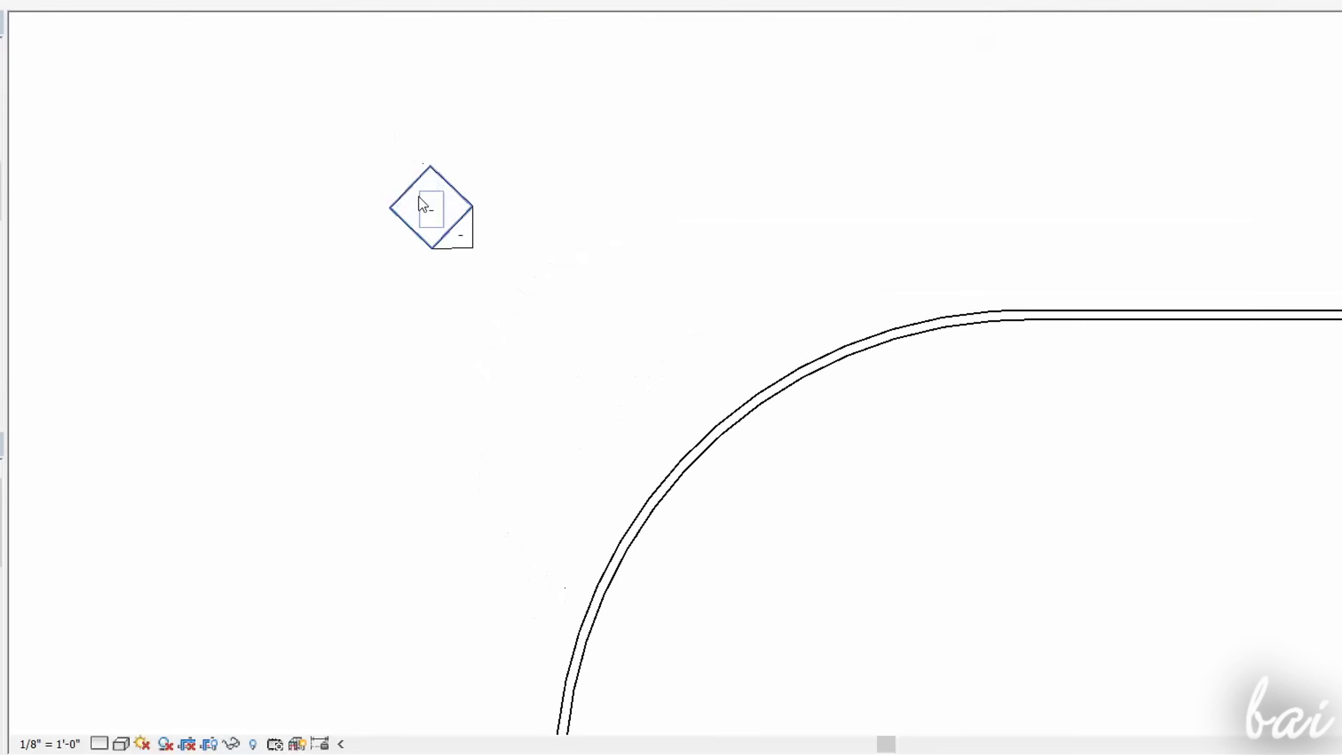
{"action": "left_click", "coordinate": [424, 200]}
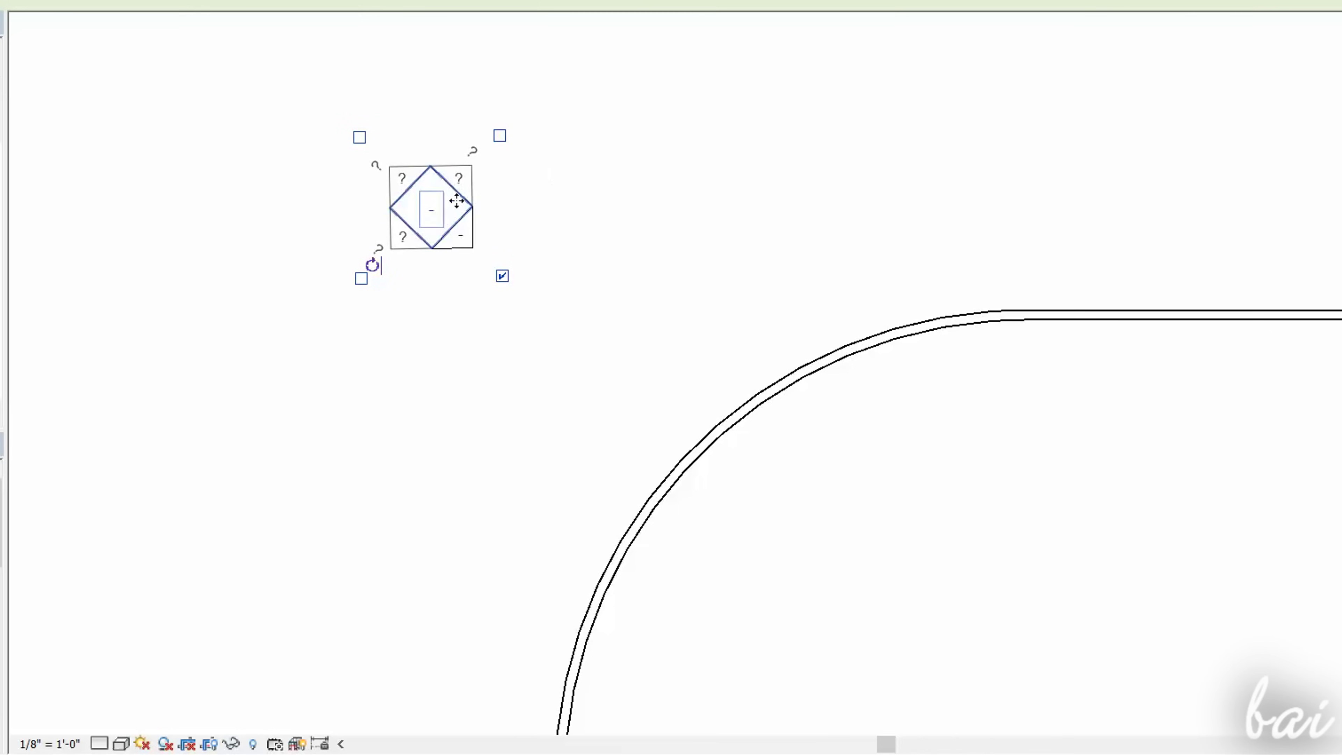
{"action": "mouse_move", "coordinate": [457, 201]}
{"action": "left_mouse_down"}
{"action": "mouse_move", "coordinate": [708, 125]}
{"action": "mouse_move", "coordinate": [421, 214]}
{"action": "mouse_move", "coordinate": [353, 307]}
{"action": "mouse_move", "coordinate": [528, 259]}
{"action": "mouse_move", "coordinate": [353, 341]}
{"action": "mouse_move", "coordinate": [249, 299]}
{"action": "left_mouse_up"}
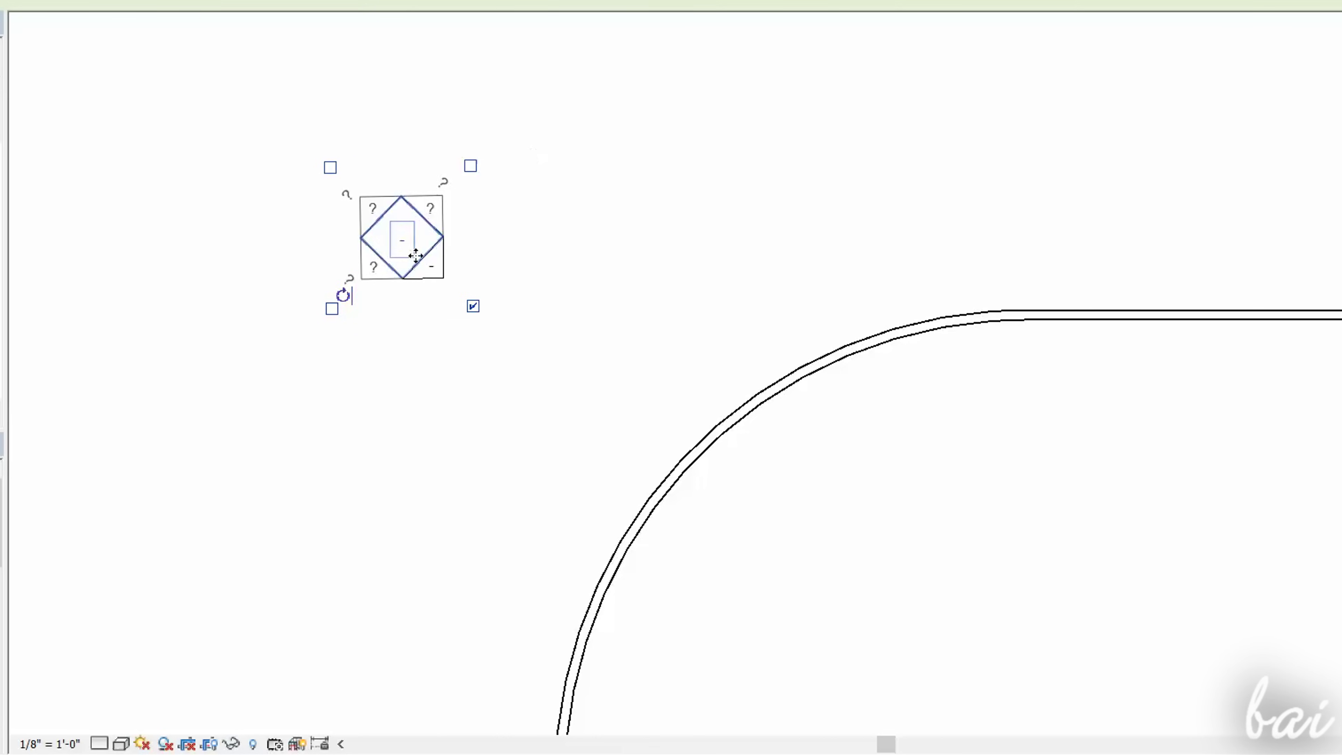
- Adjust the elevation line's endpoint and crop-extent grips to aim Elevation 1 - a at the walls
{"action": "left_click", "coordinate": [439, 271]}
{"action": "scroll", "coordinate": [439, 272], "scroll_direction": "down", "scroll_amount": 5}
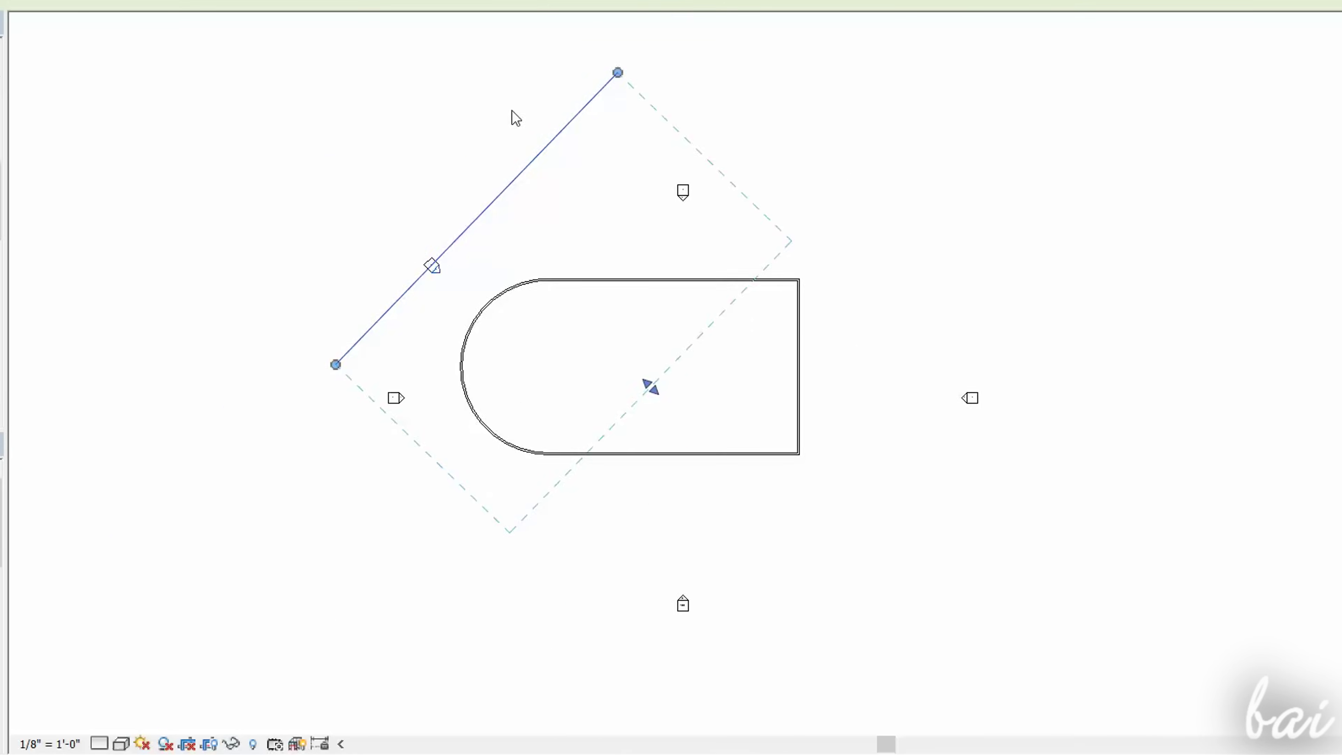
{"action": "scroll", "coordinate": [519, 111], "scroll_direction": "up", "scroll_amount": 2}
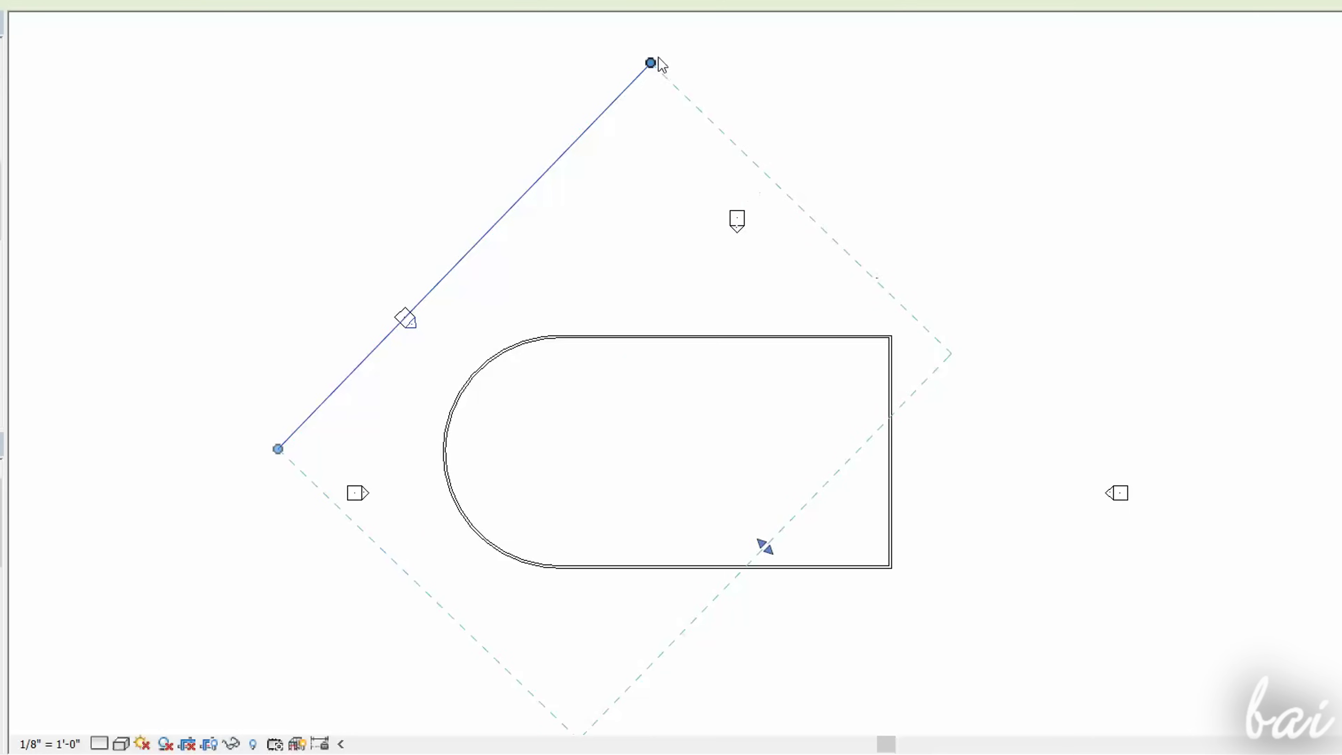
{"action": "left_click_drag", "start_coordinate": [658, 58], "coordinate": [647, 63]}
{"action": "left_click_drag", "start_coordinate": [557, 144], "coordinate": [497, 216]}
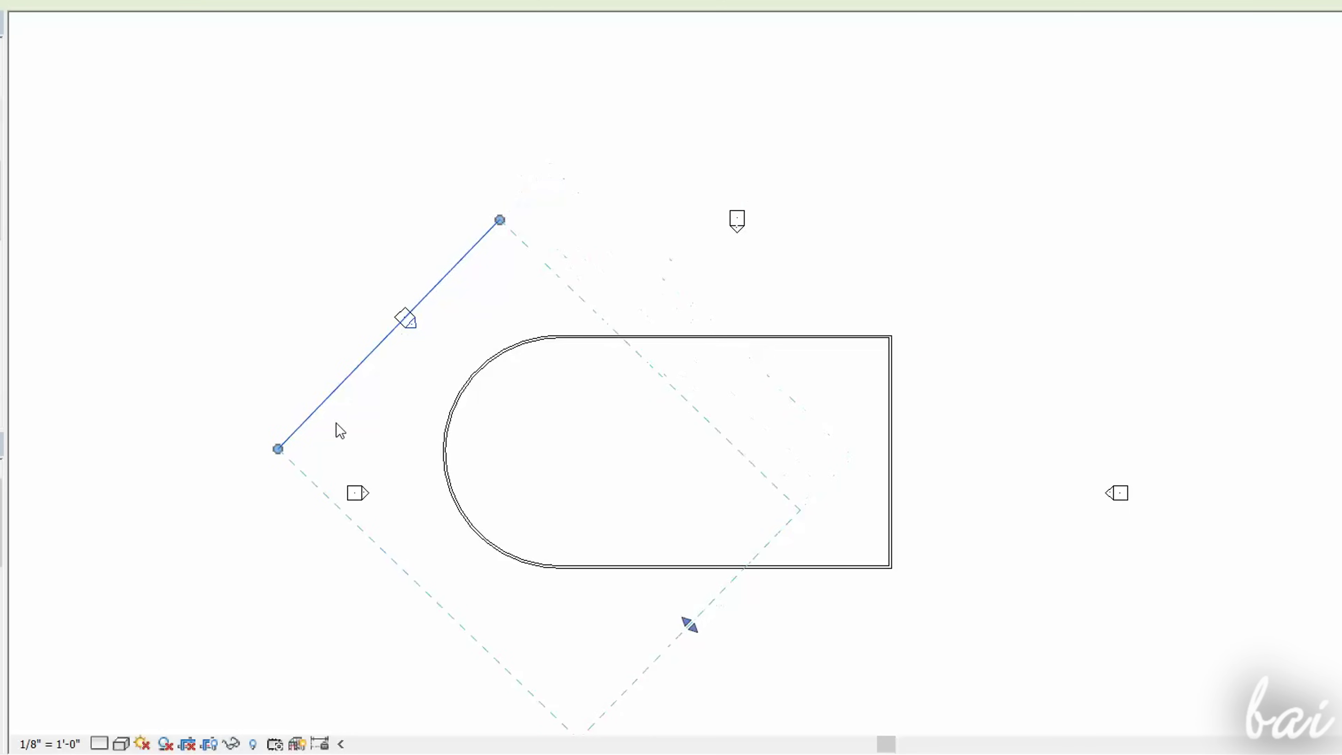
{"action": "left_click_drag", "start_coordinate": [299, 452], "coordinate": [317, 429]}
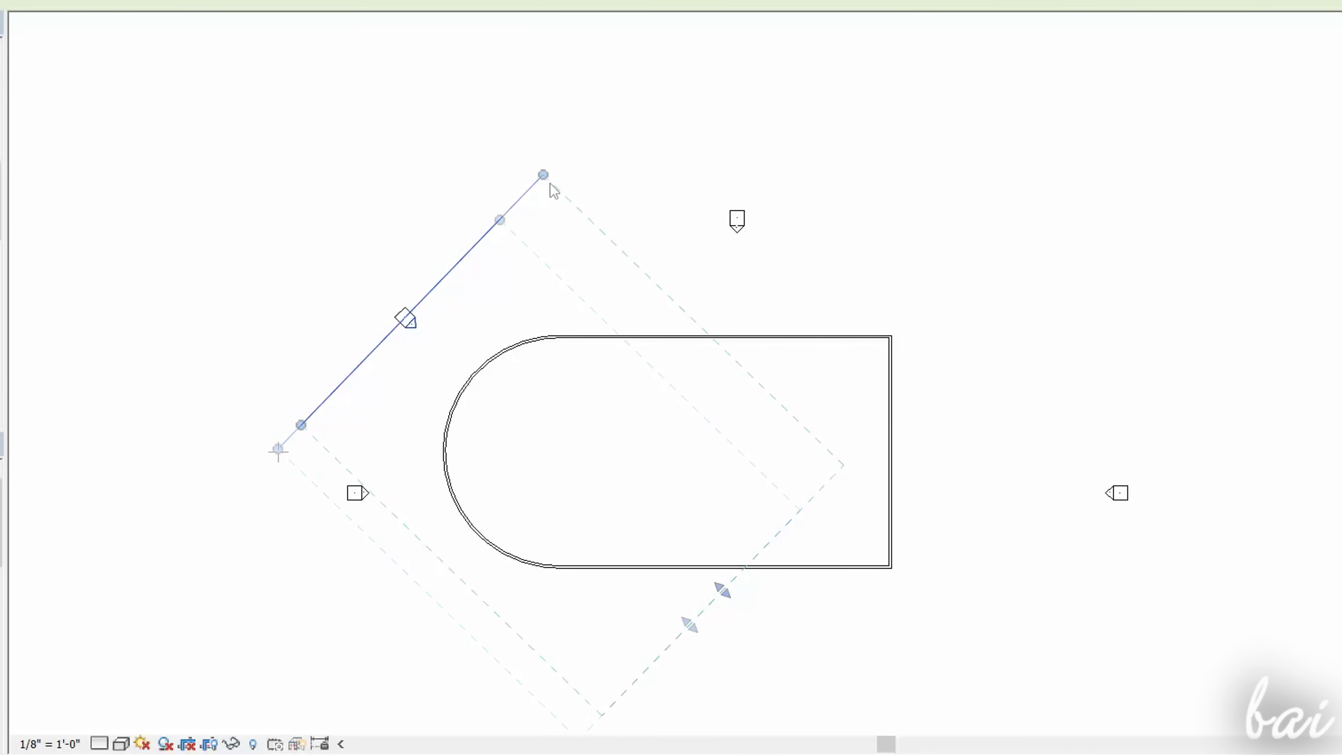
{"action": "left_click", "coordinate": [660, 109]}
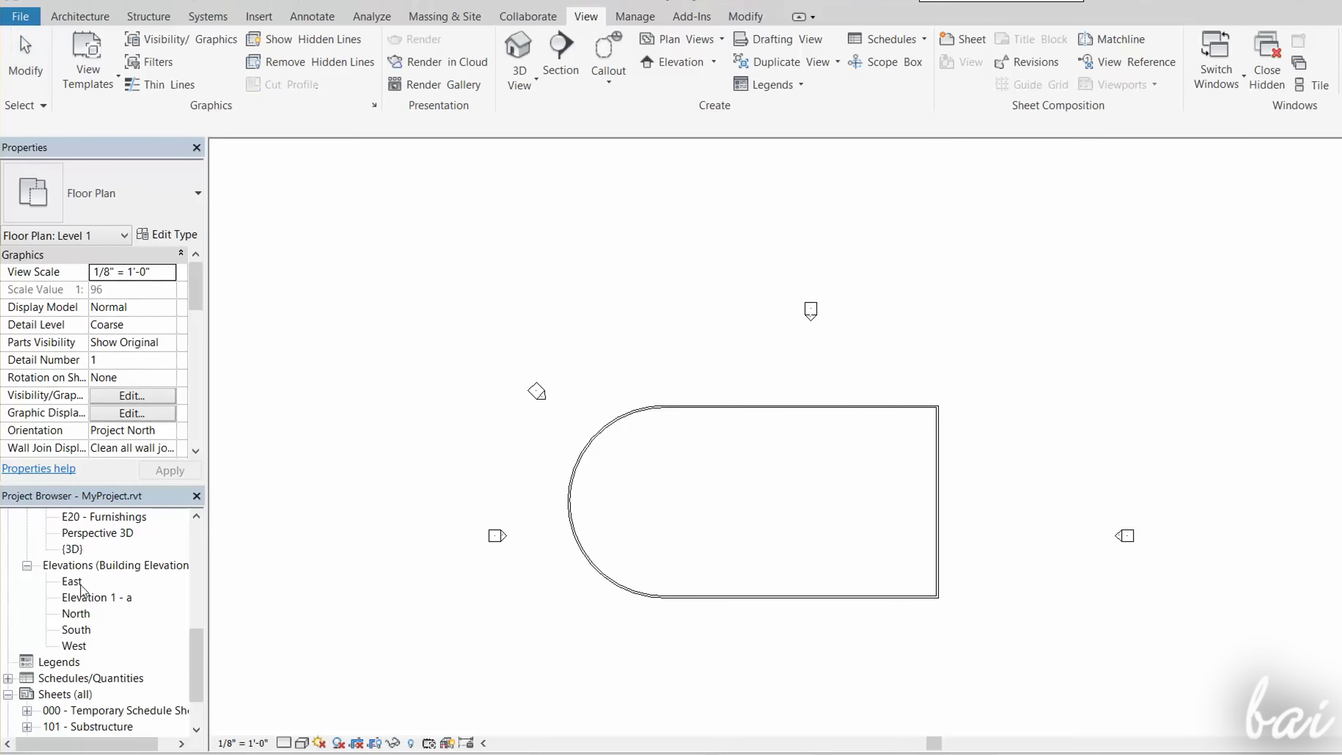
- In the East elevation, raise the wall's top up to the Roof level
{"action": "double_click", "coordinate": [75, 584]}
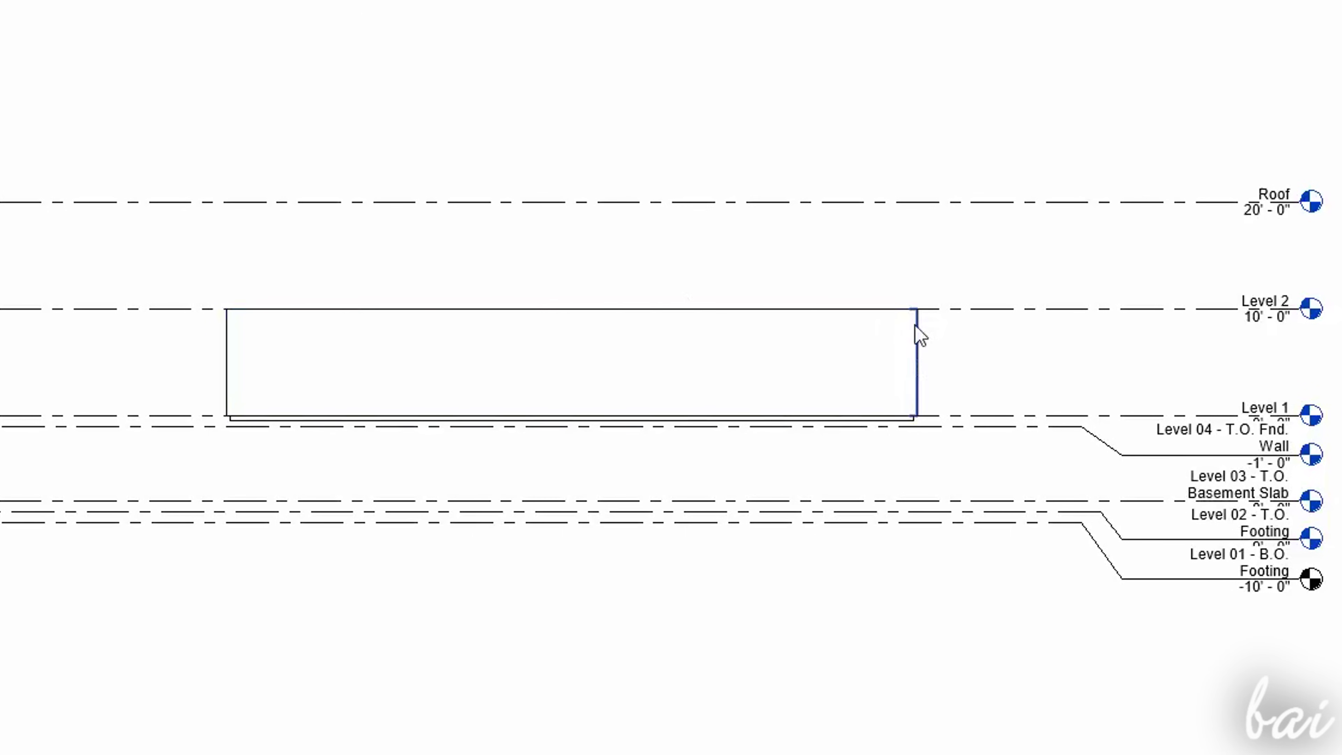
{"action": "scroll", "coordinate": [845, 318], "scroll_direction": "up", "scroll_amount": 2}
{"action": "scroll", "coordinate": [519, 319], "scroll_direction": "down", "scroll_amount": 3}
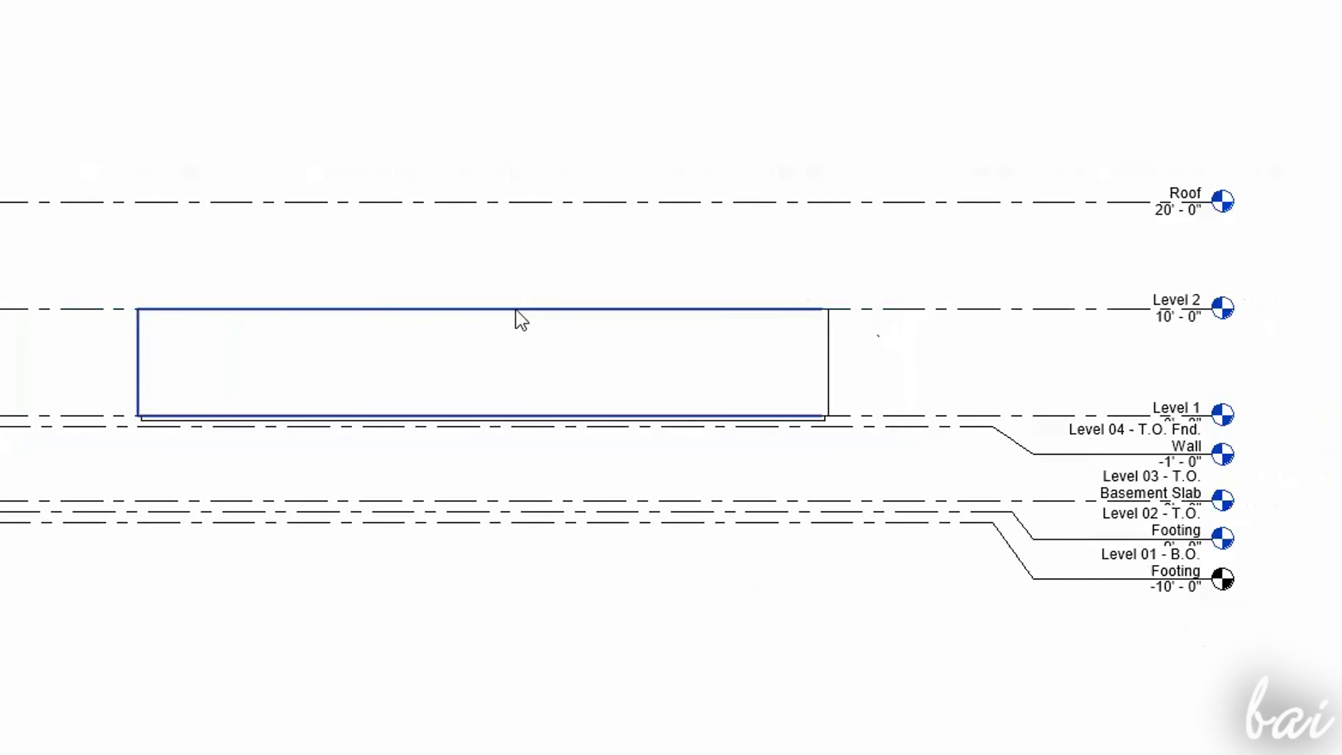
{"action": "left_click", "coordinate": [621, 319]}
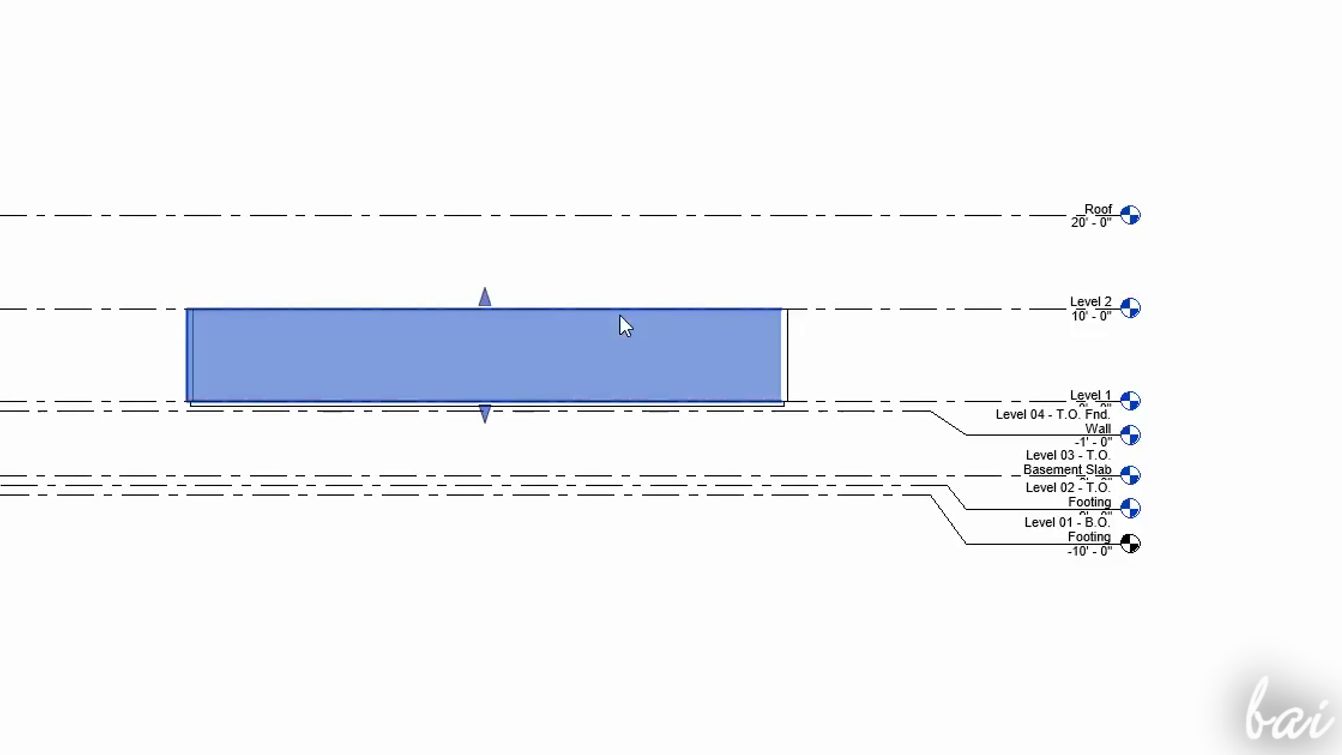
{"action": "left_click_drag", "start_coordinate": [485, 301], "coordinate": [485, 215]}
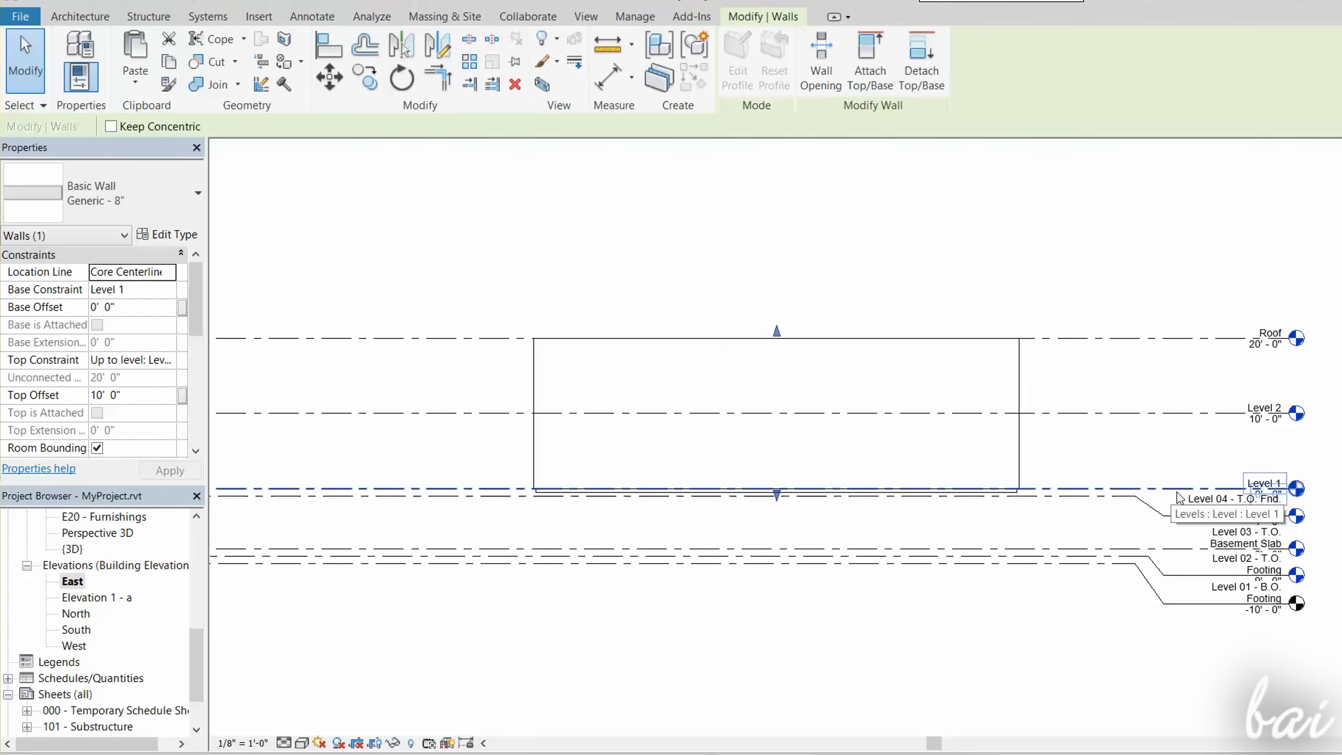
- Lower the Level 04 - T.O. Fnd. Wall level to -17' 0"
{"action": "left_click", "coordinate": [1198, 520]}
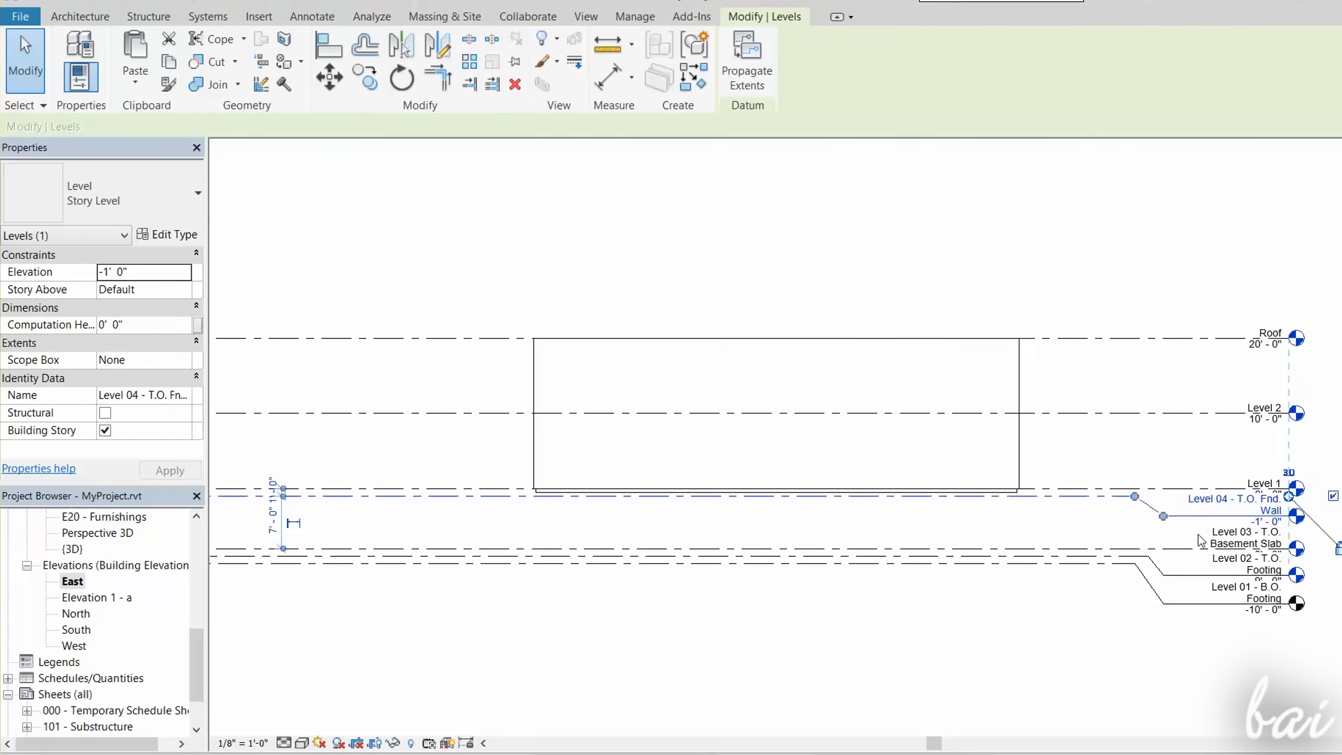
{"action": "left_click_drag", "start_coordinate": [1320, 534], "coordinate": [1311, 641]}
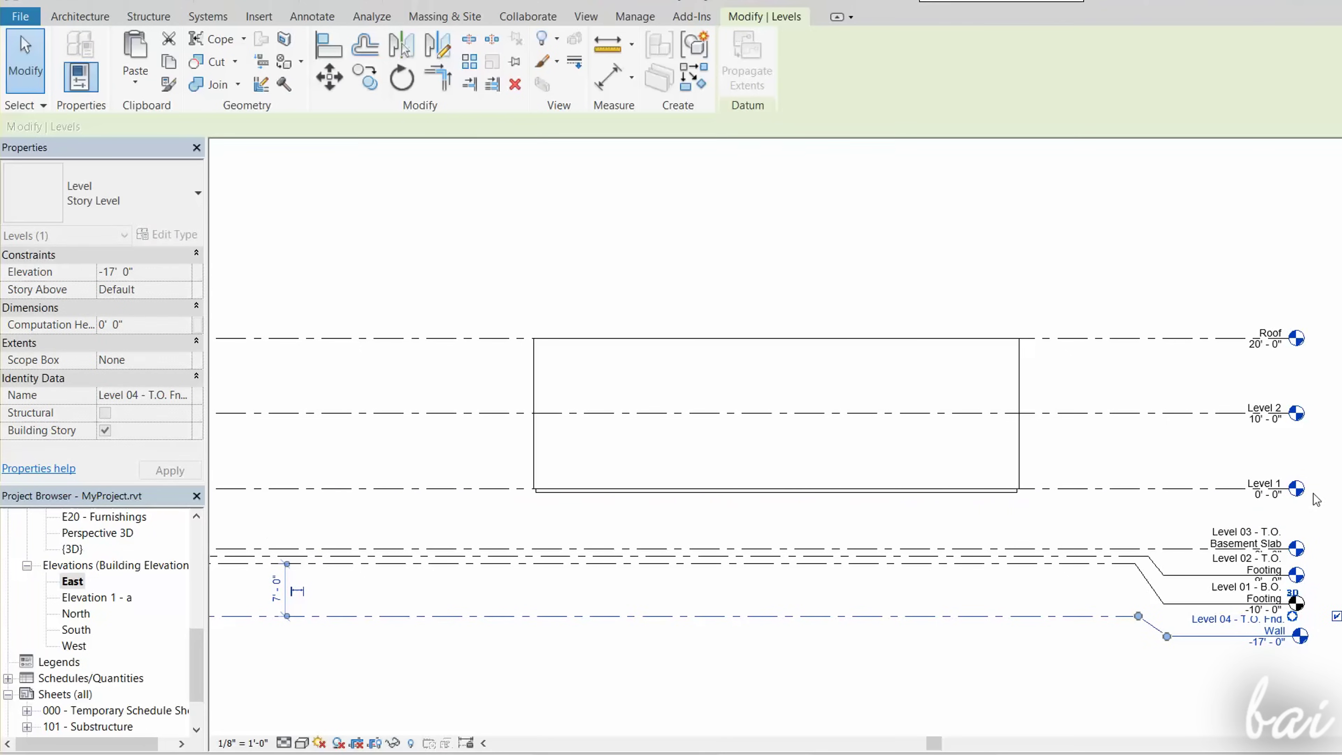
{"action": "left_click", "coordinate": [583, 16]}
- Add Level 8 at 15' 6" between Level 2 and Roof in the East elevation
{"action": "left_click", "coordinate": [95, 17]}
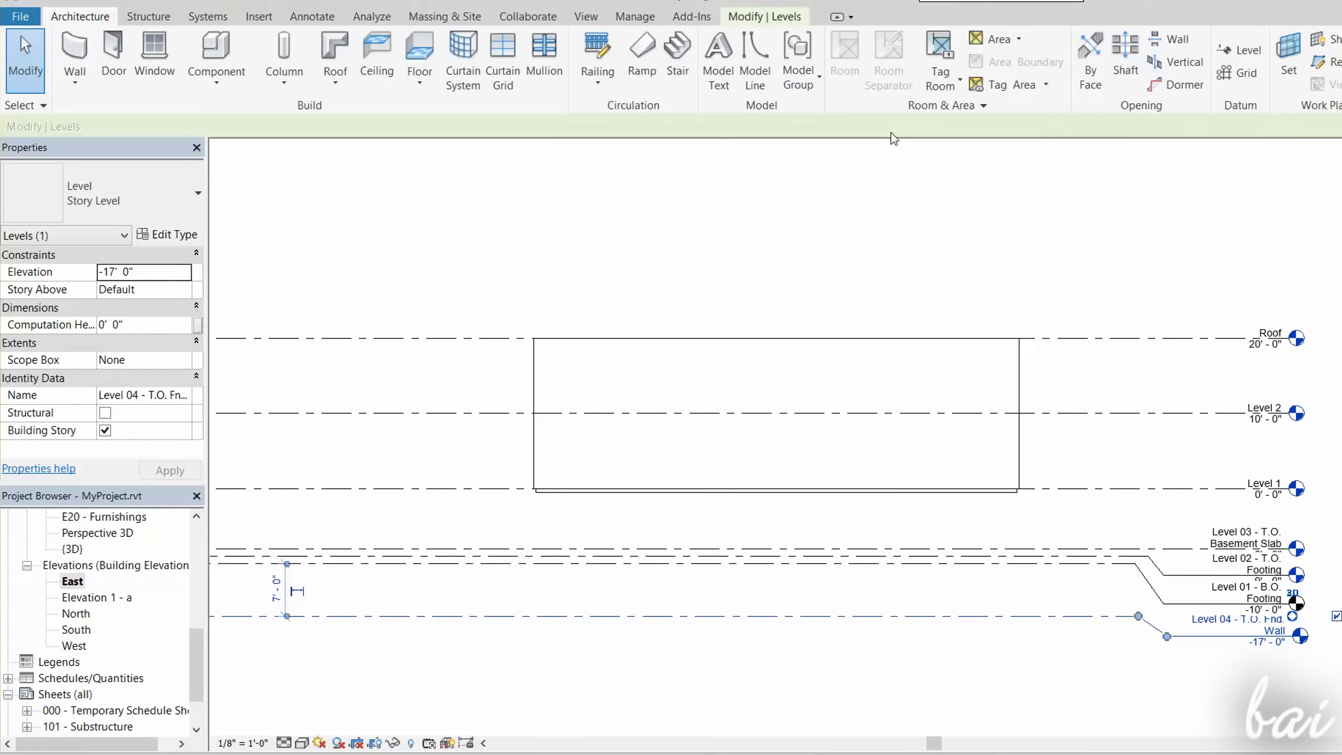
{"action": "left_click", "coordinate": [1254, 51]}
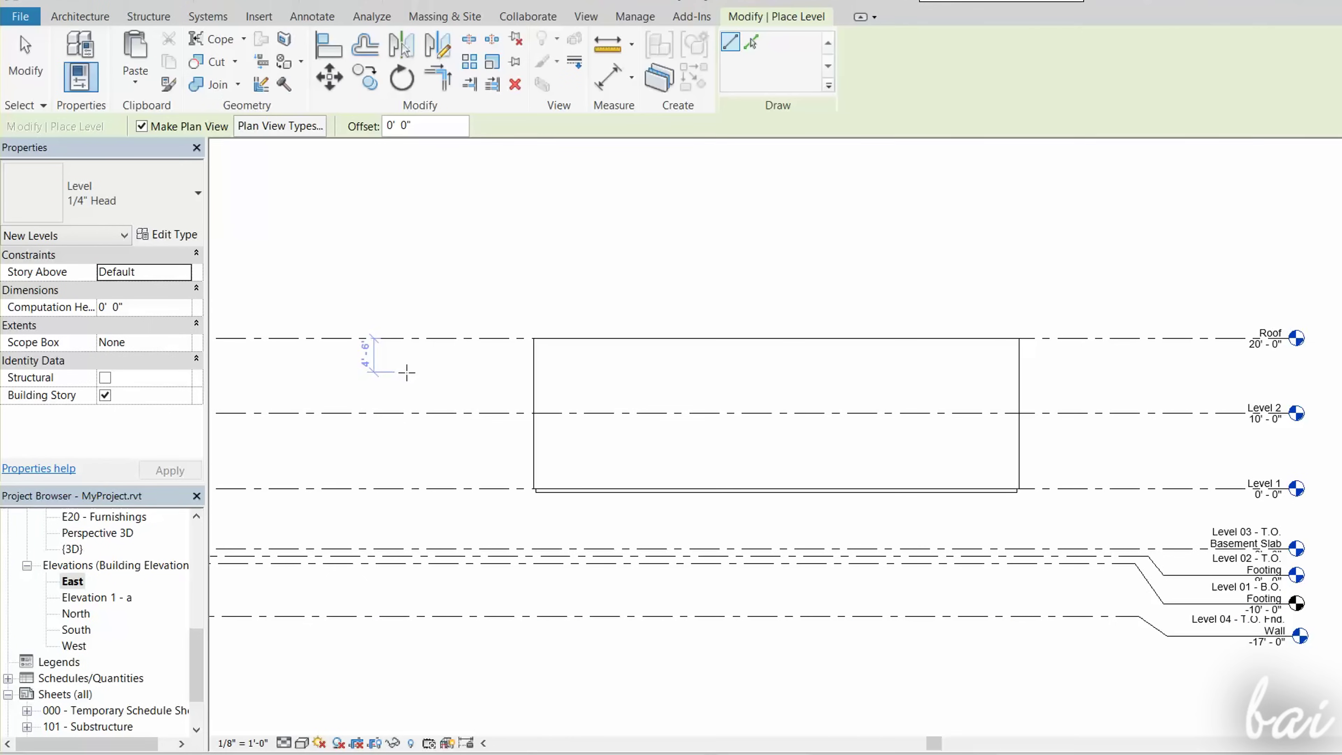
{"action": "left_click", "coordinate": [407, 373]}
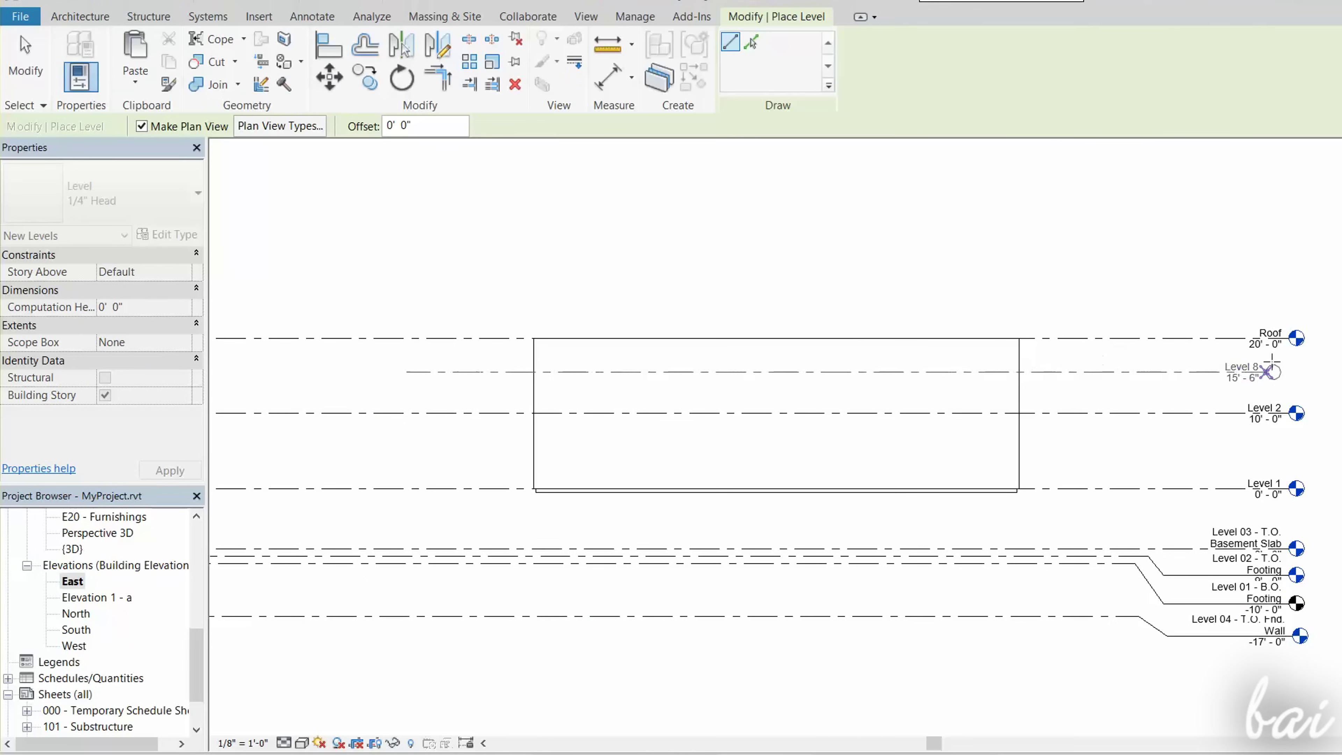
{"action": "left_click", "coordinate": [1290, 373]}
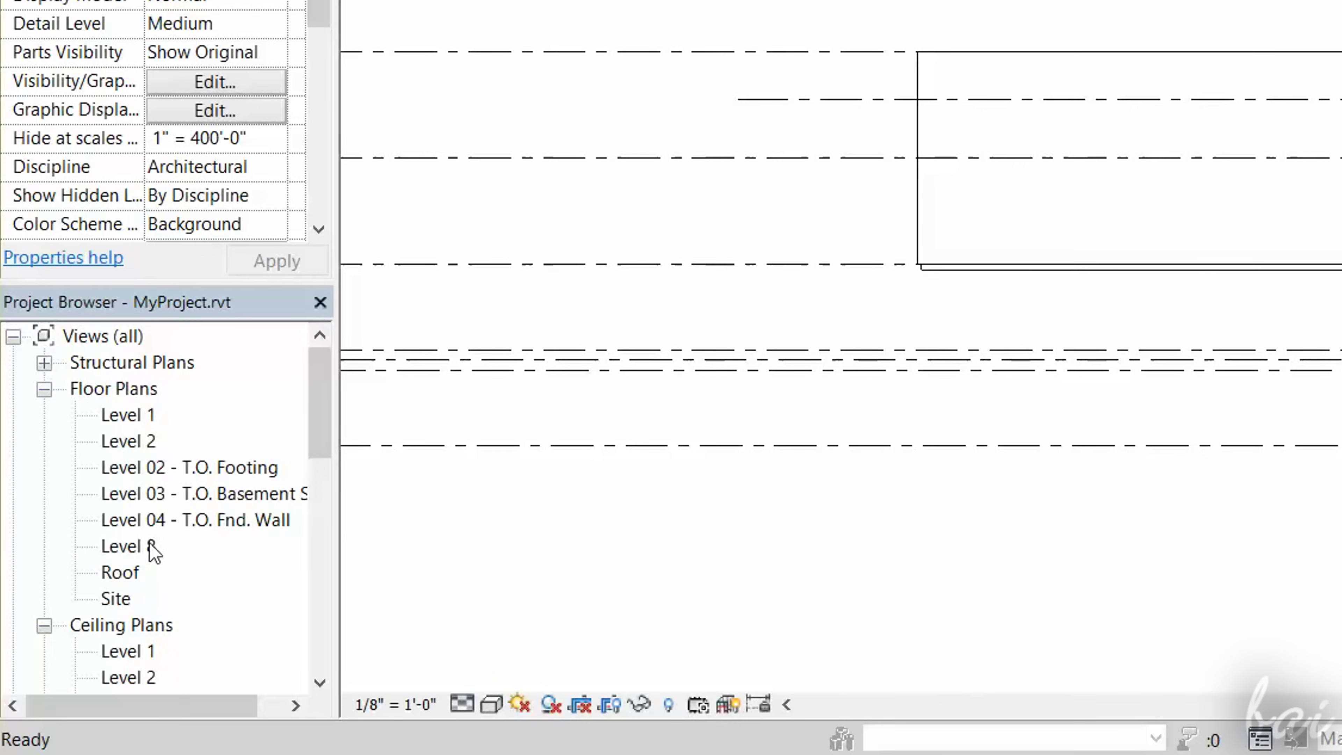
{"action": "left_click", "coordinate": [148, 547]}
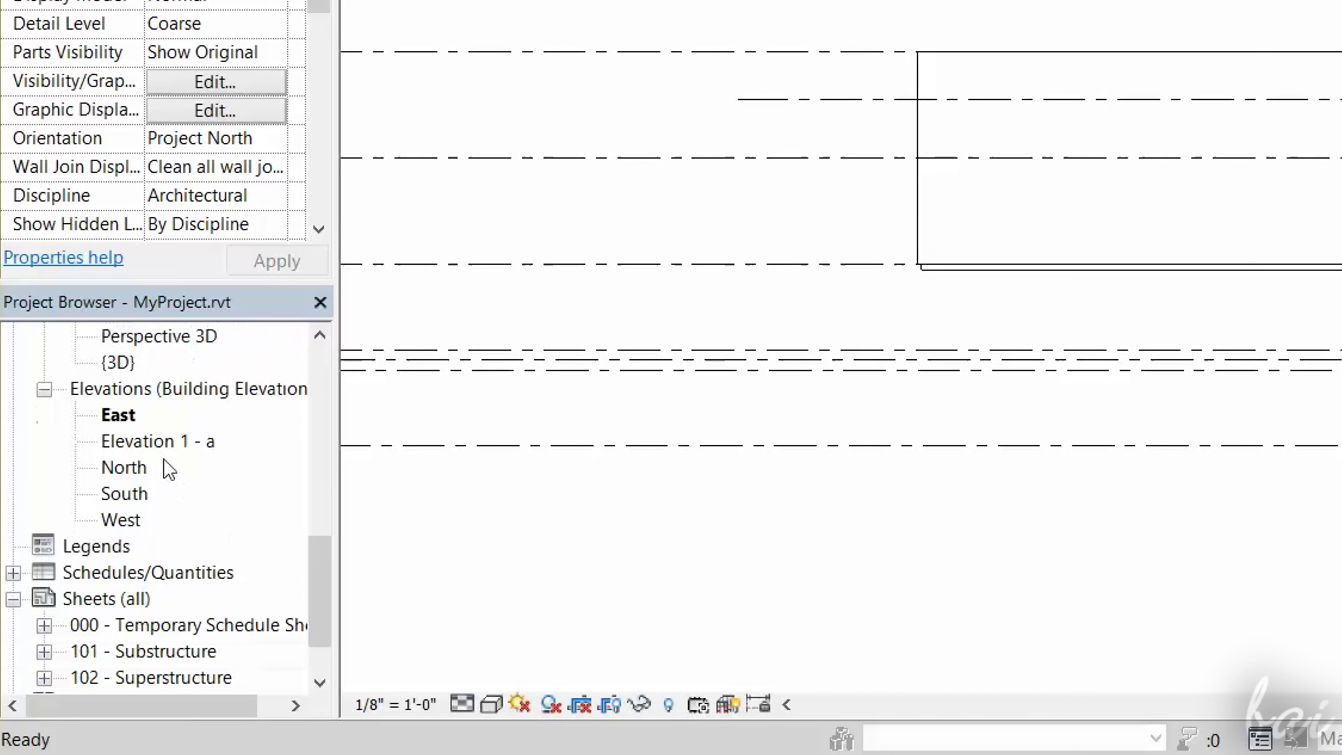
- Rename the Elevation 1 - a view to 'Elevation Curve'
{"action": "left_click", "coordinate": [164, 452]}
{"action": "right_click", "coordinate": [165, 452]}
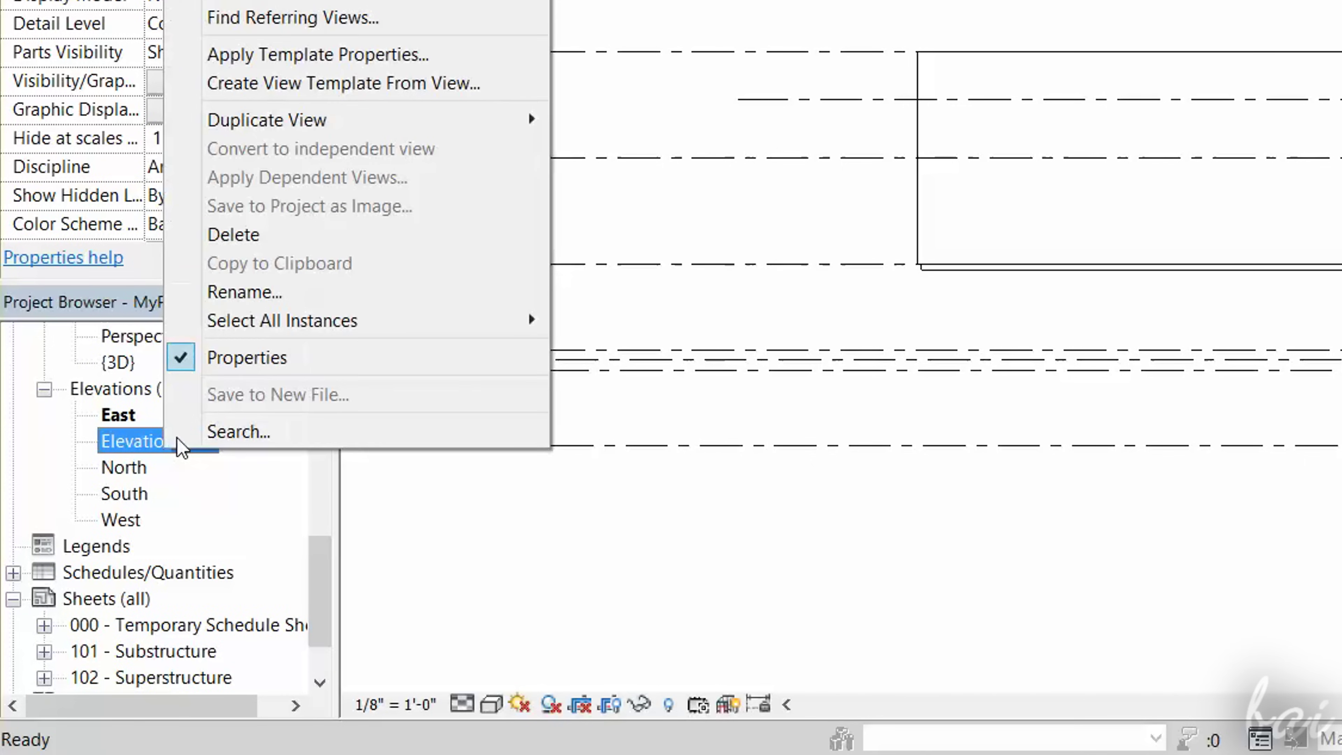
{"action": "left_click", "coordinate": [258, 292]}
{"action": "type", "text": "Elevation Curve"}
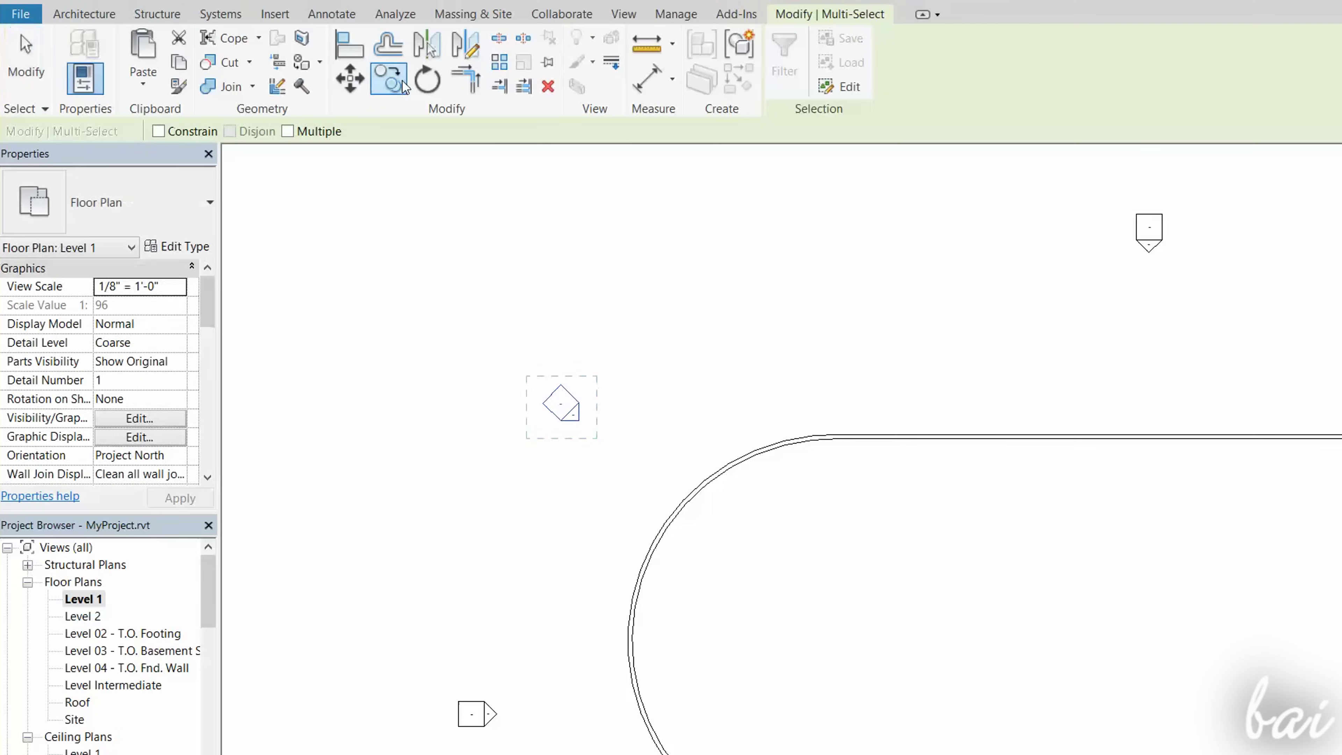
{"action": "left_click", "coordinate": [401, 79]}
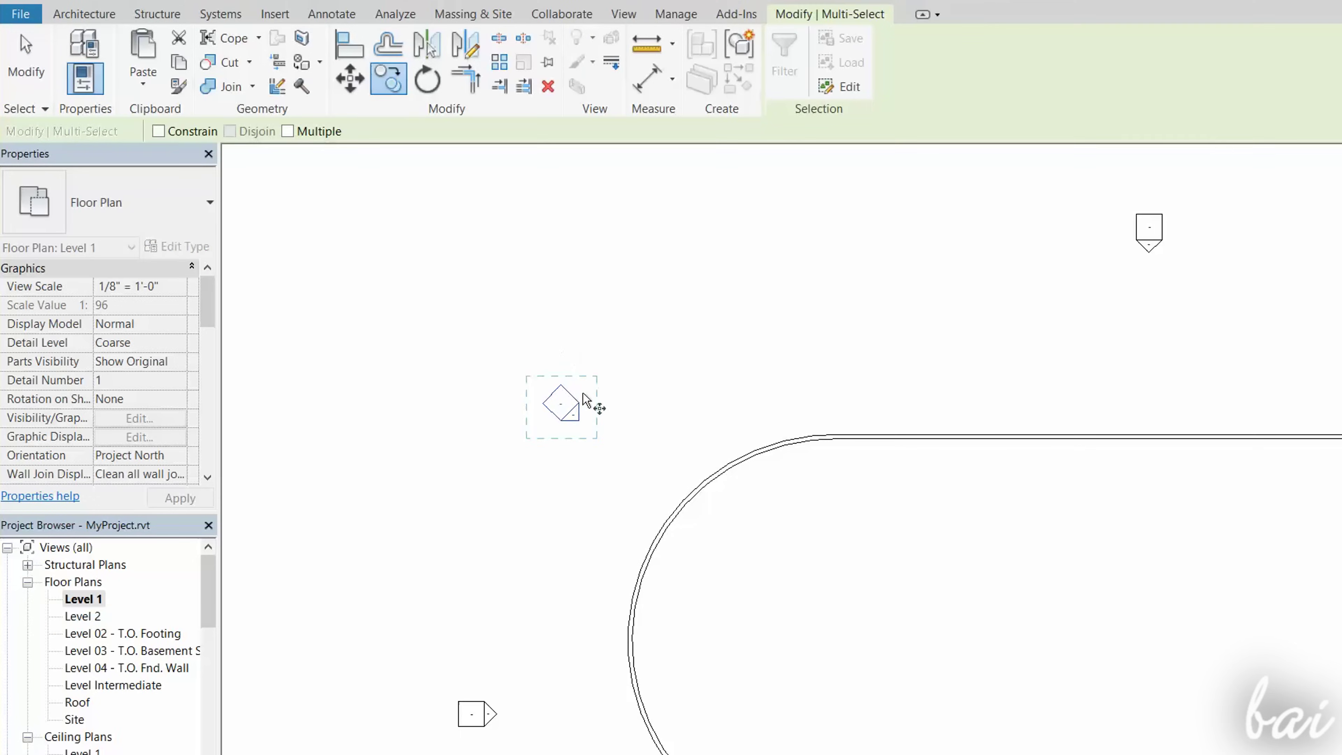
- In the East elevation, copy Level Intermediate up to 31'-0" to create Level 9
{"action": "left_click", "coordinate": [581, 381]}
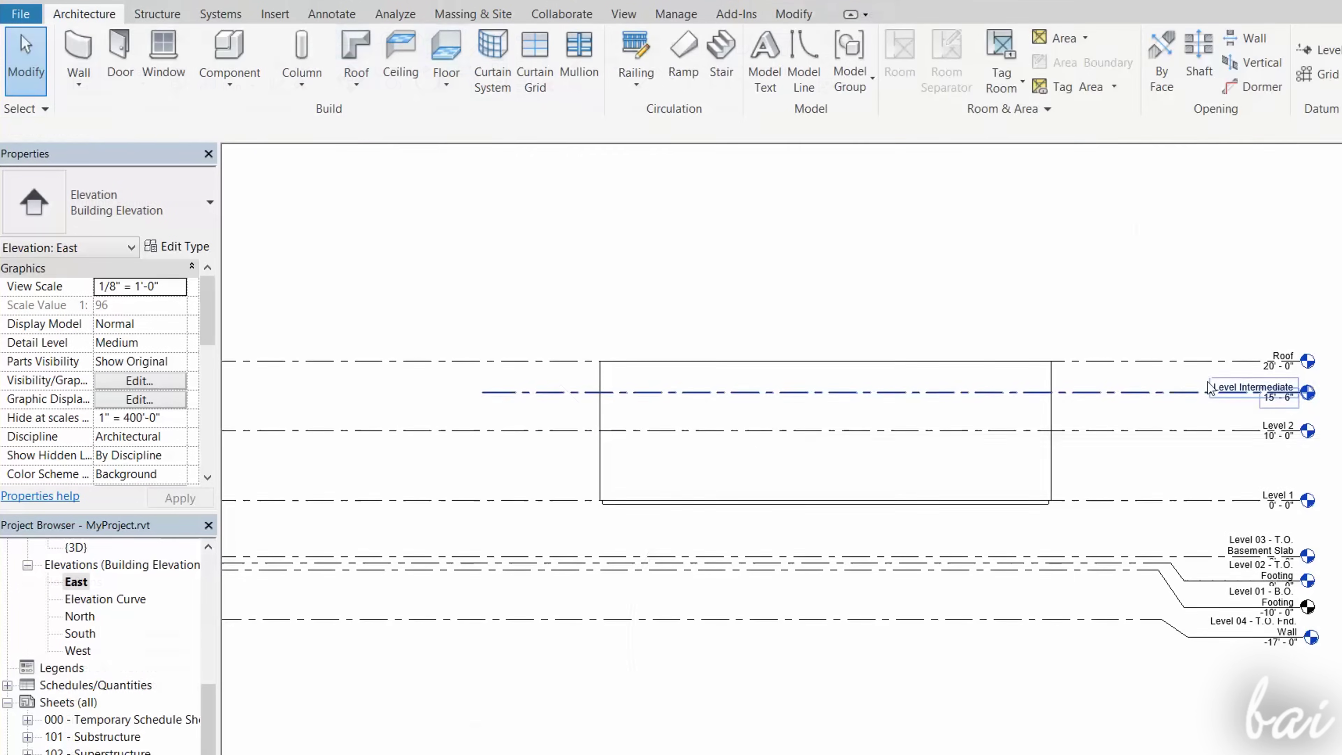
{"action": "left_click", "coordinate": [1210, 390]}
{"action": "key", "text": "c"}
{"action": "key", "text": "o"}
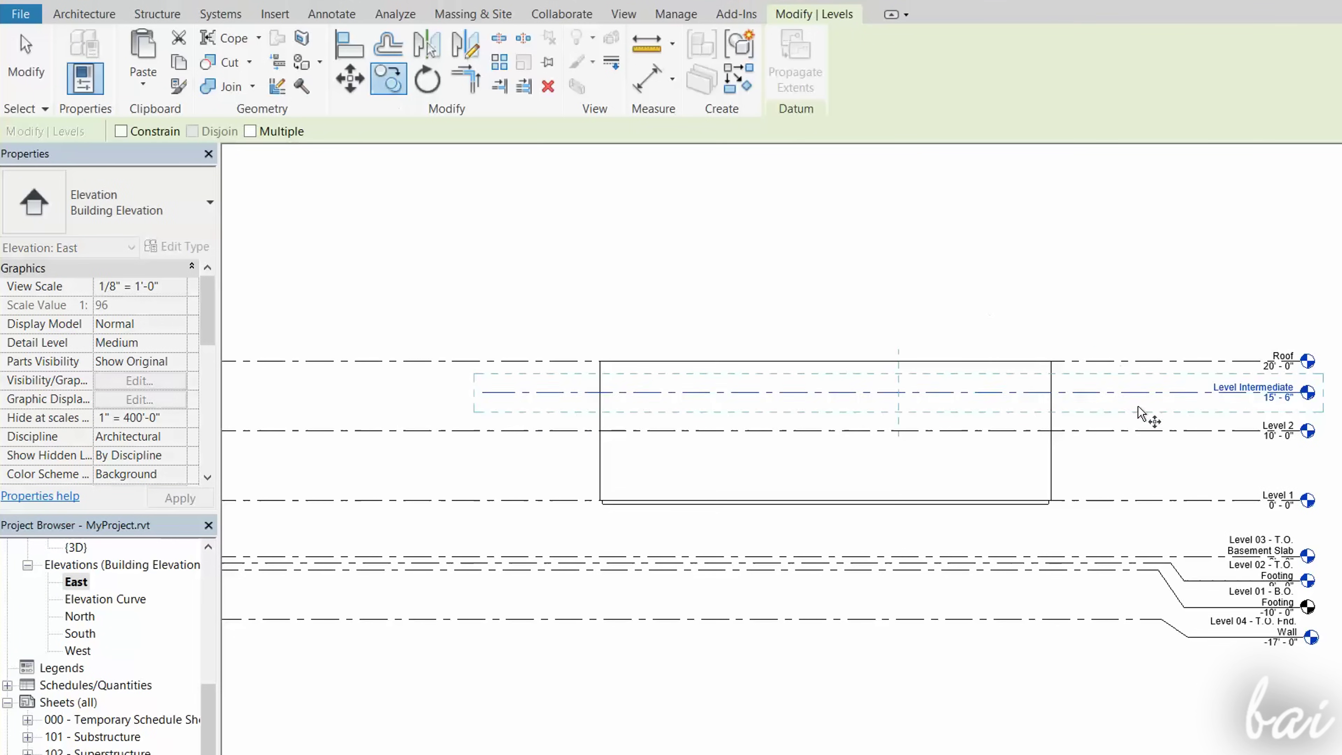
{"action": "left_click", "coordinate": [1154, 394]}
{"action": "left_click", "coordinate": [1154, 285]}
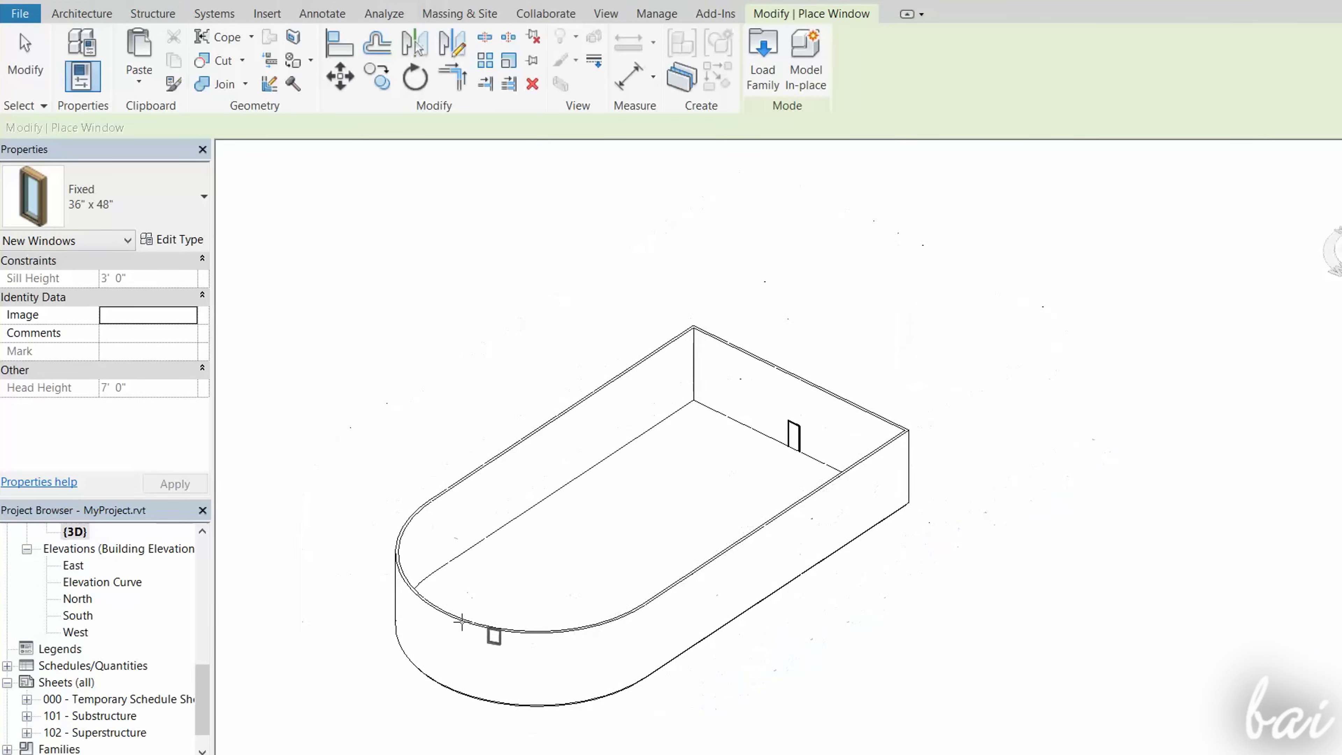
- Place a Fixed 36" x 48" window in the long side wall, briefly trying the Door tool
{"action": "scroll", "coordinate": [782, 548], "scroll_direction": "up", "scroll_amount": 4}
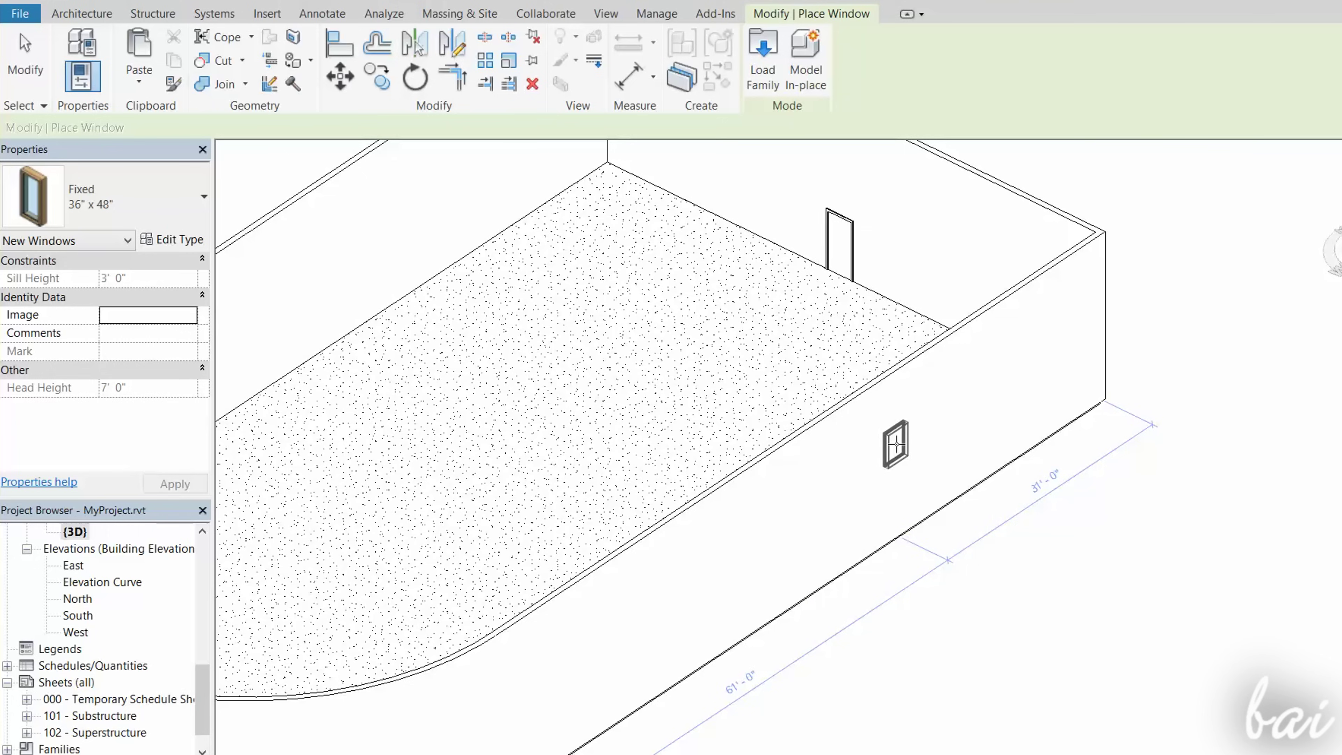
{"action": "left_click", "coordinate": [903, 445]}
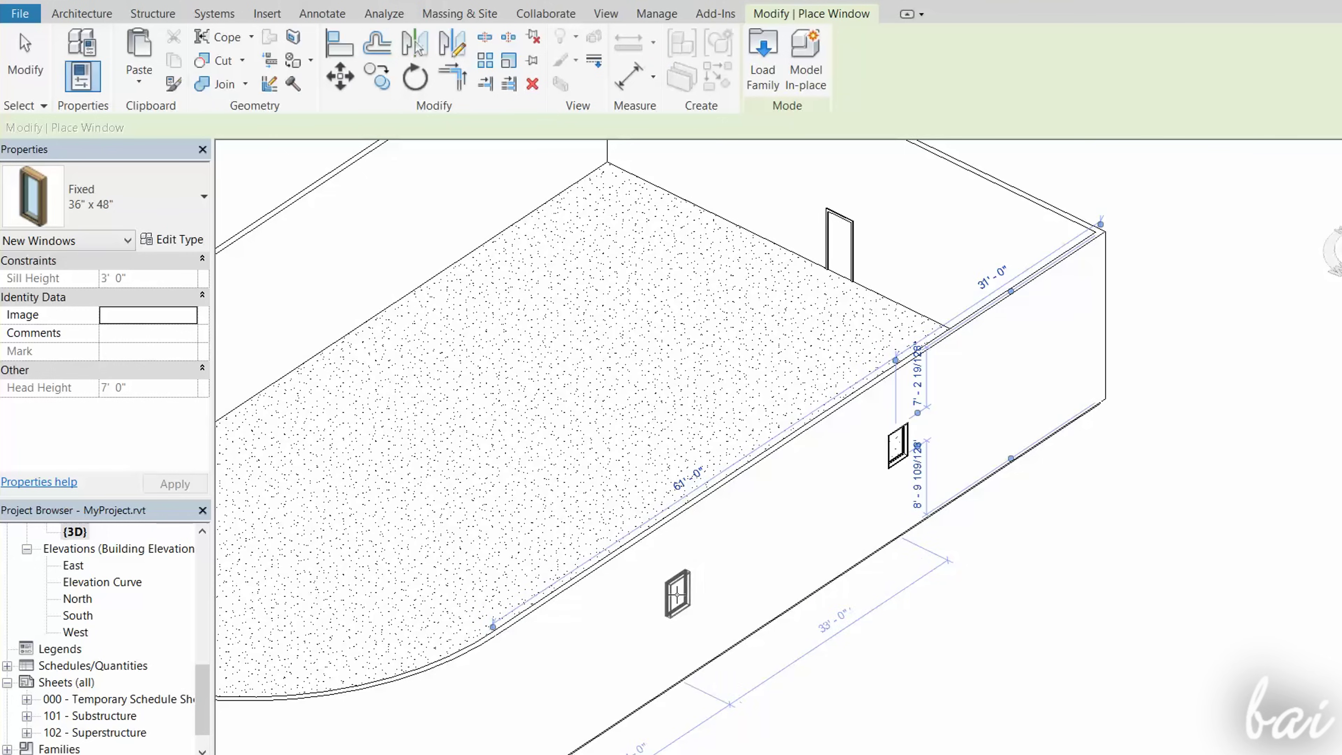
{"action": "scroll", "coordinate": [692, 564], "scroll_direction": "down", "scroll_amount": 4}
{"action": "scroll", "coordinate": [608, 464], "scroll_direction": "up", "scroll_amount": 3}
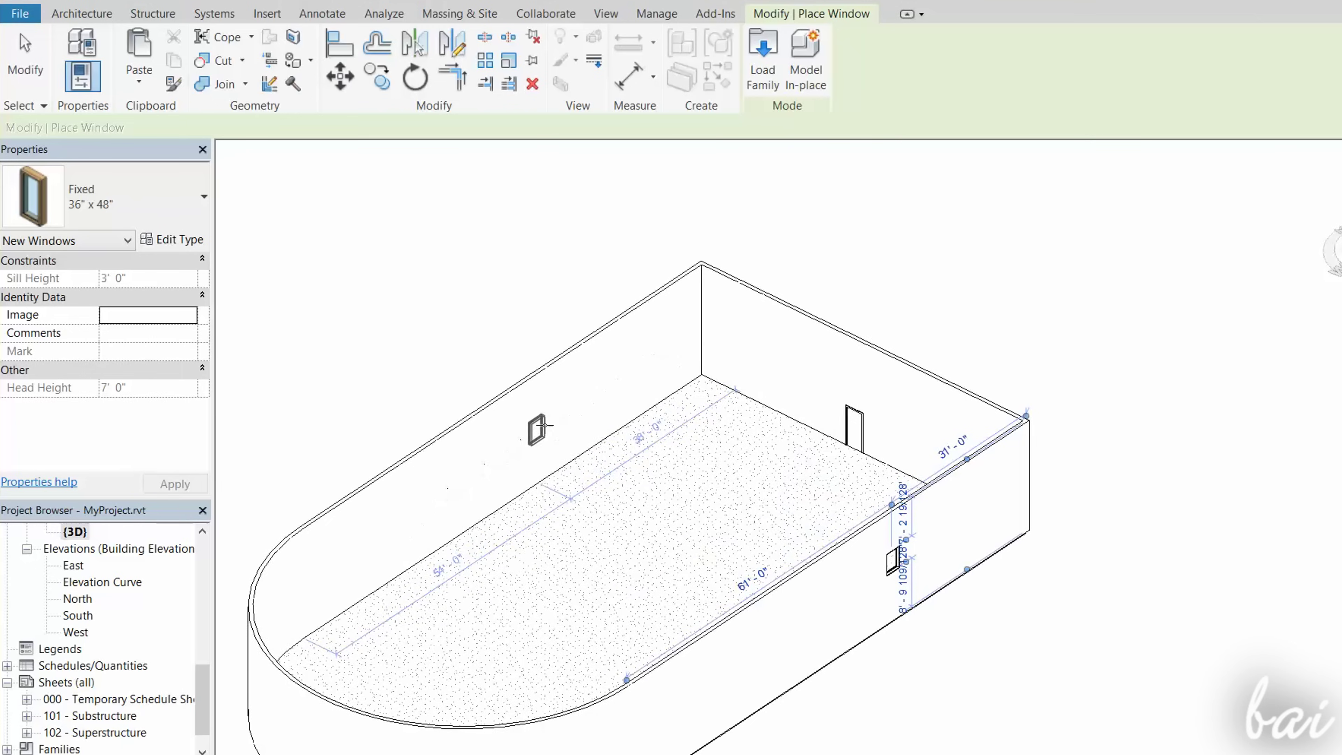
{"action": "scroll", "coordinate": [601, 383], "scroll_direction": "down", "scroll_amount": 2}
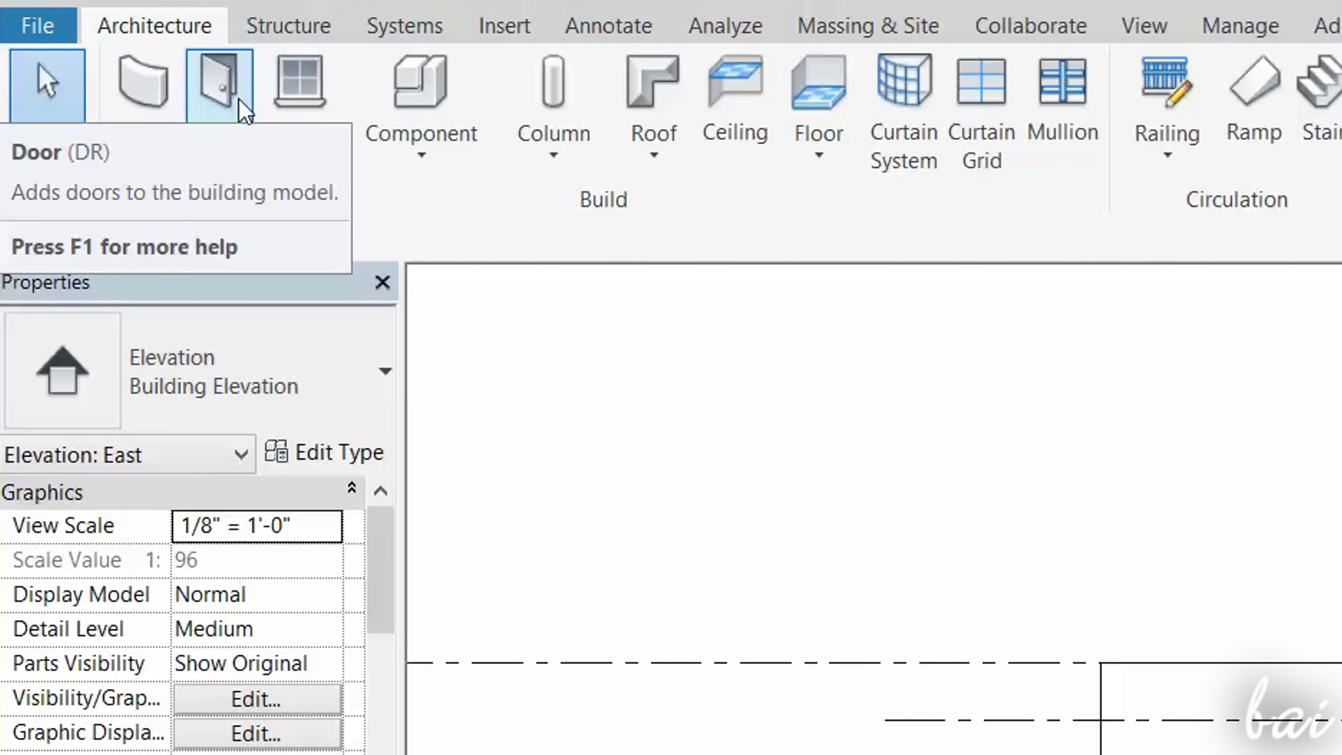
{"action": "left_click", "coordinate": [240, 103]}
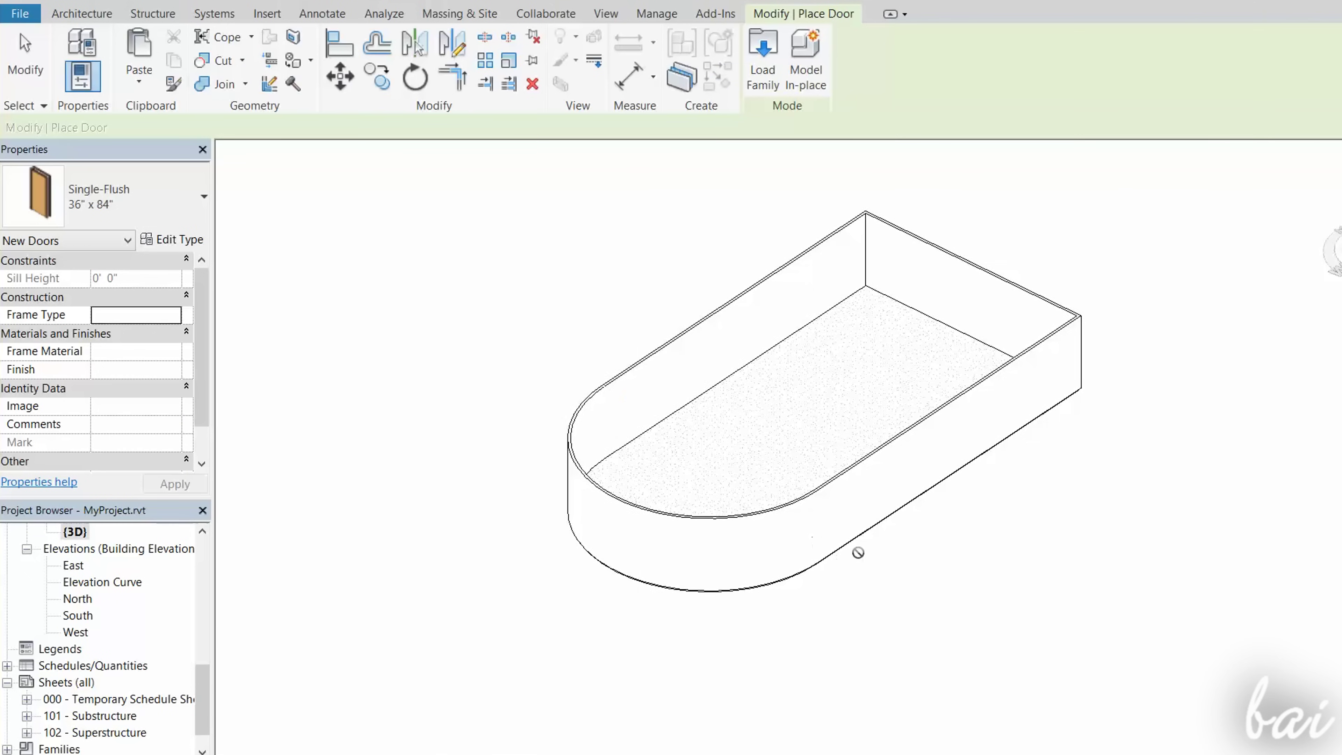
{"action": "scroll", "coordinate": [858, 553], "scroll_direction": "up", "scroll_amount": 2}
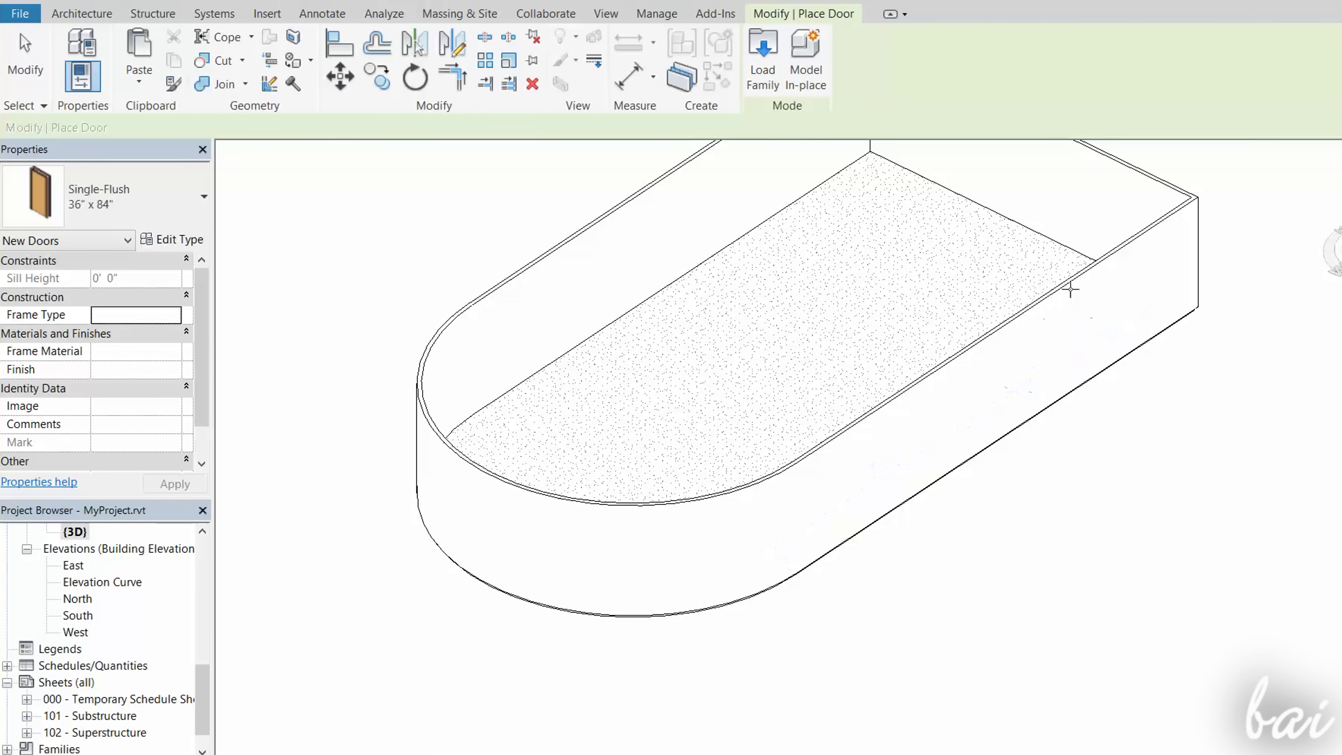
{"action": "left_click", "coordinate": [93, 17]}
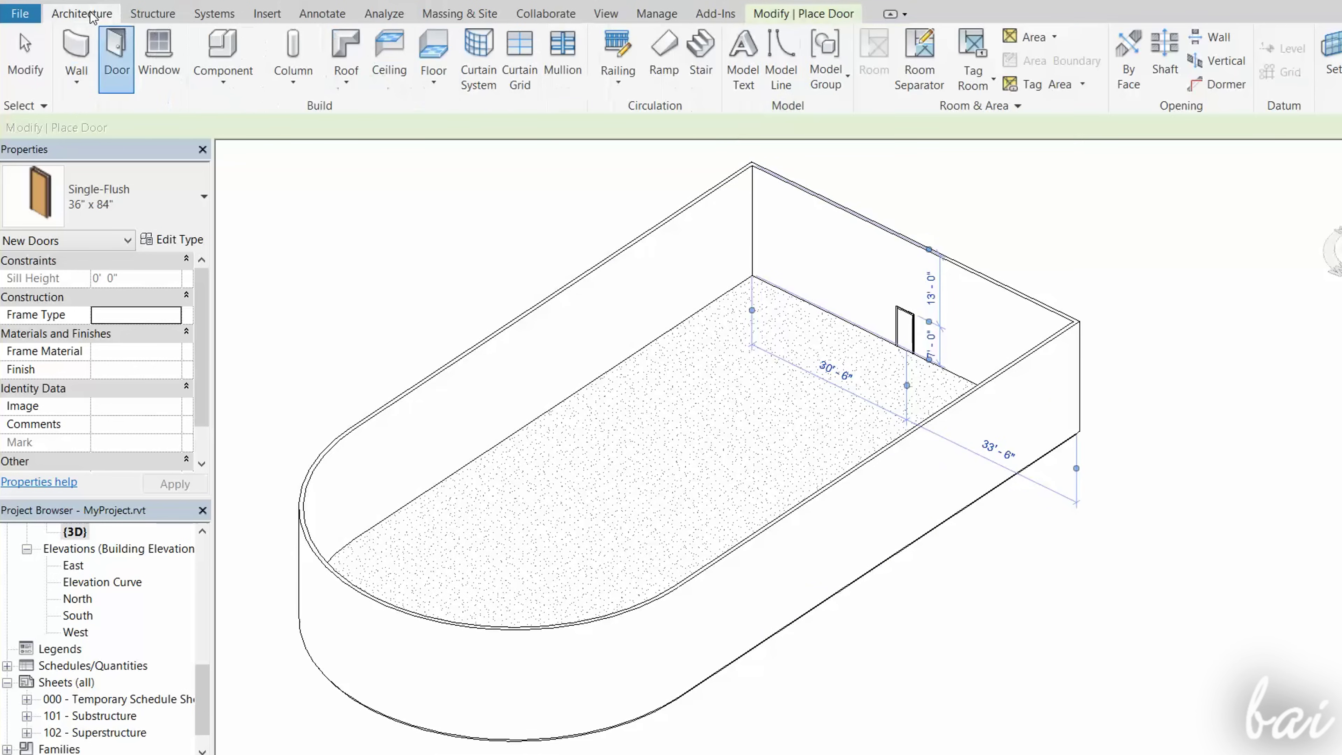
{"action": "left_click", "coordinate": [154, 69]}
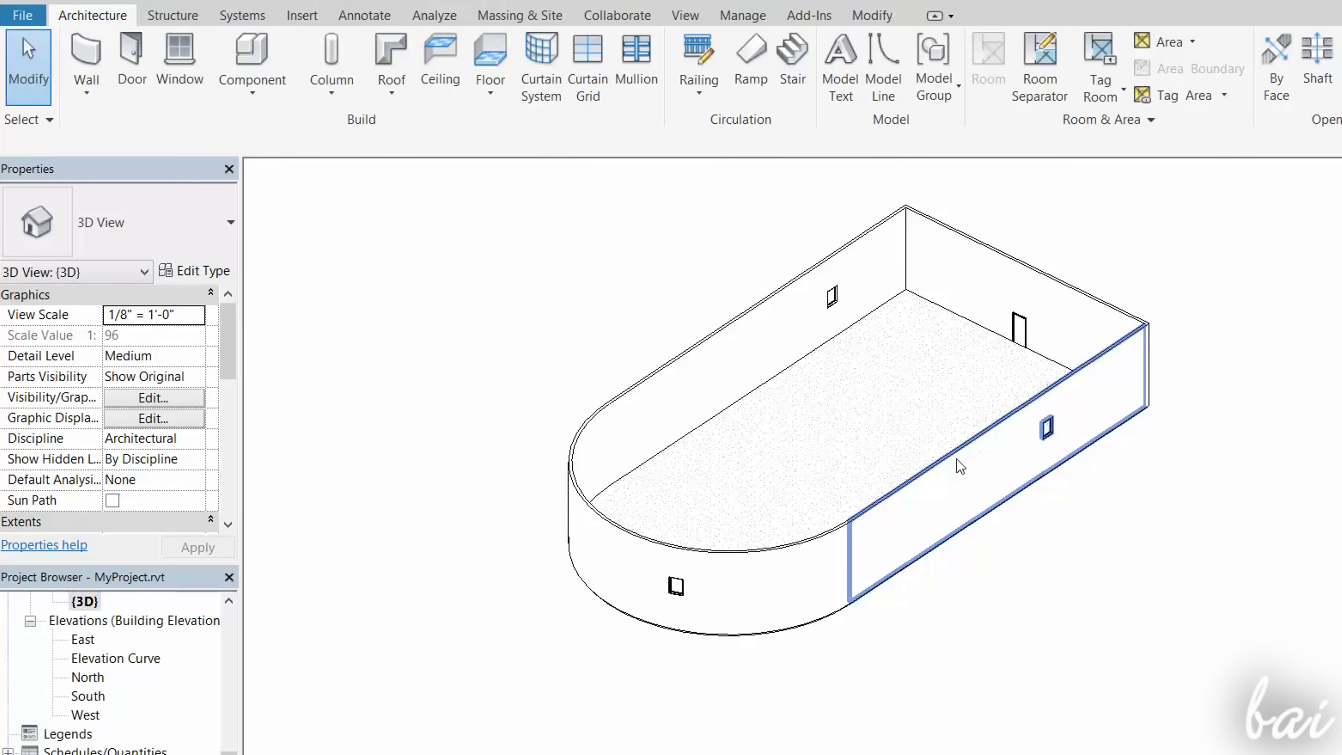
- Check the side wall's type properties, then open the Single-Flush door family for editing
{"action": "left_click", "coordinate": [958, 459]}
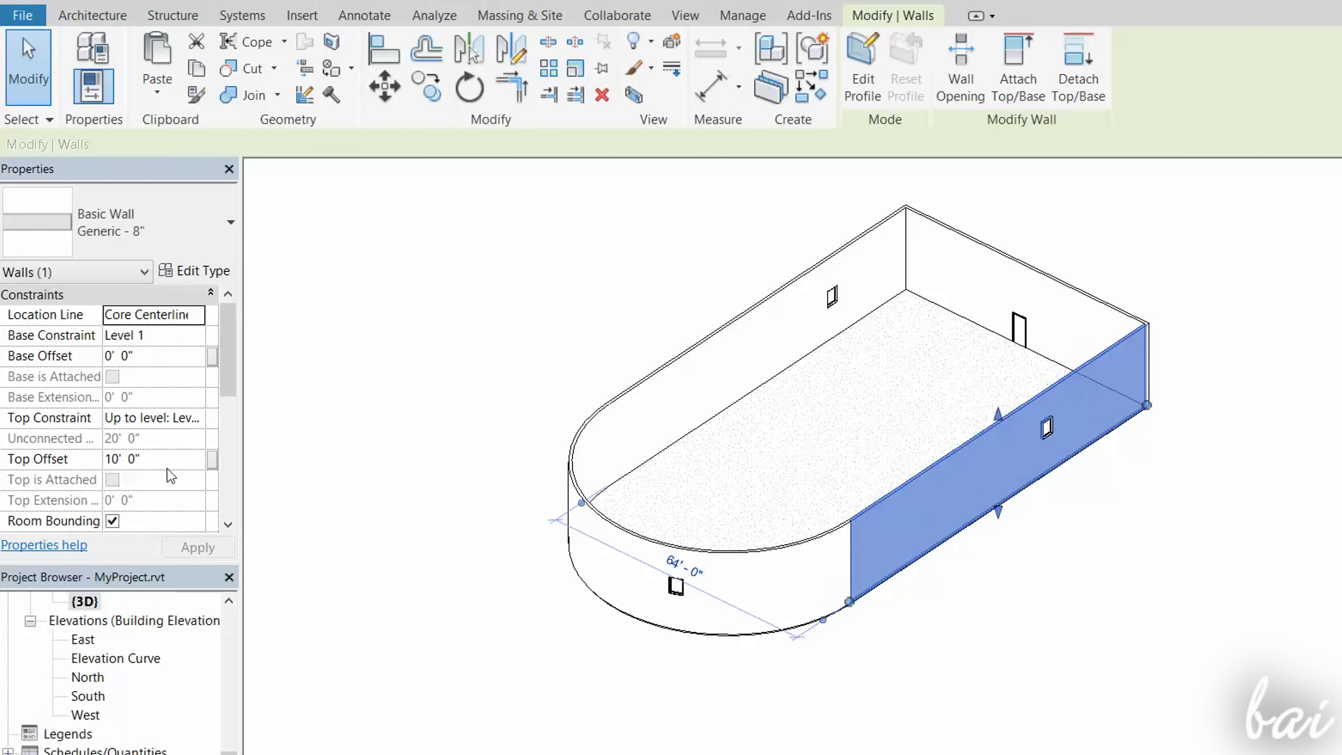
{"action": "left_click", "coordinate": [192, 273]}
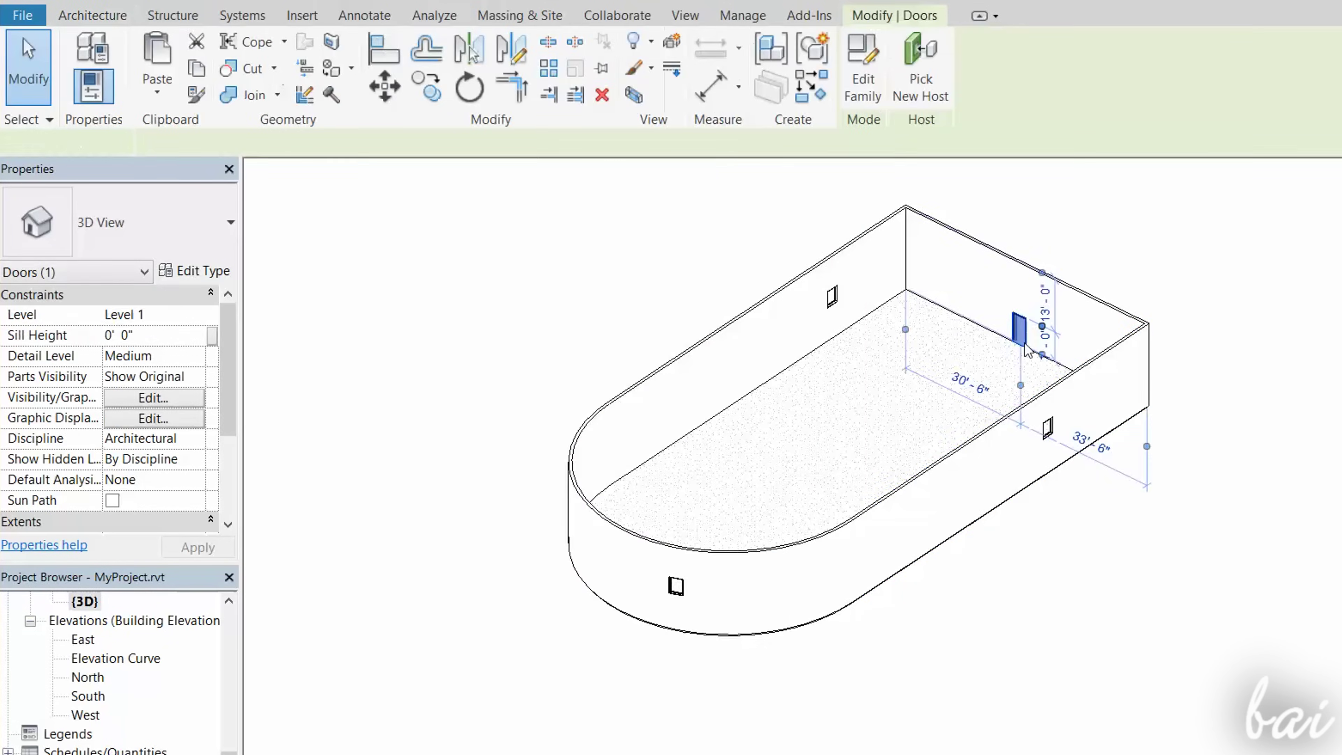
{"action": "scroll", "coordinate": [1072, 195], "scroll_direction": "up", "scroll_amount": 4}
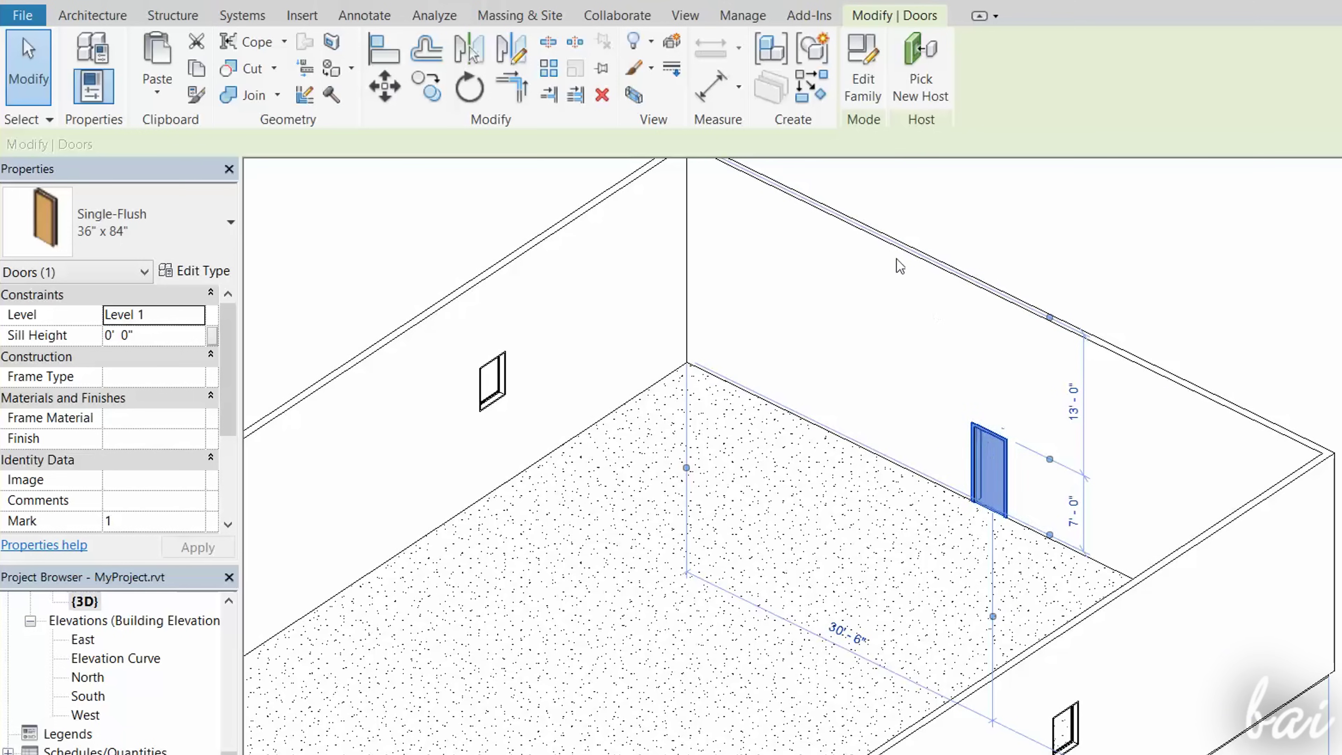
{"action": "left_click", "coordinate": [871, 68]}
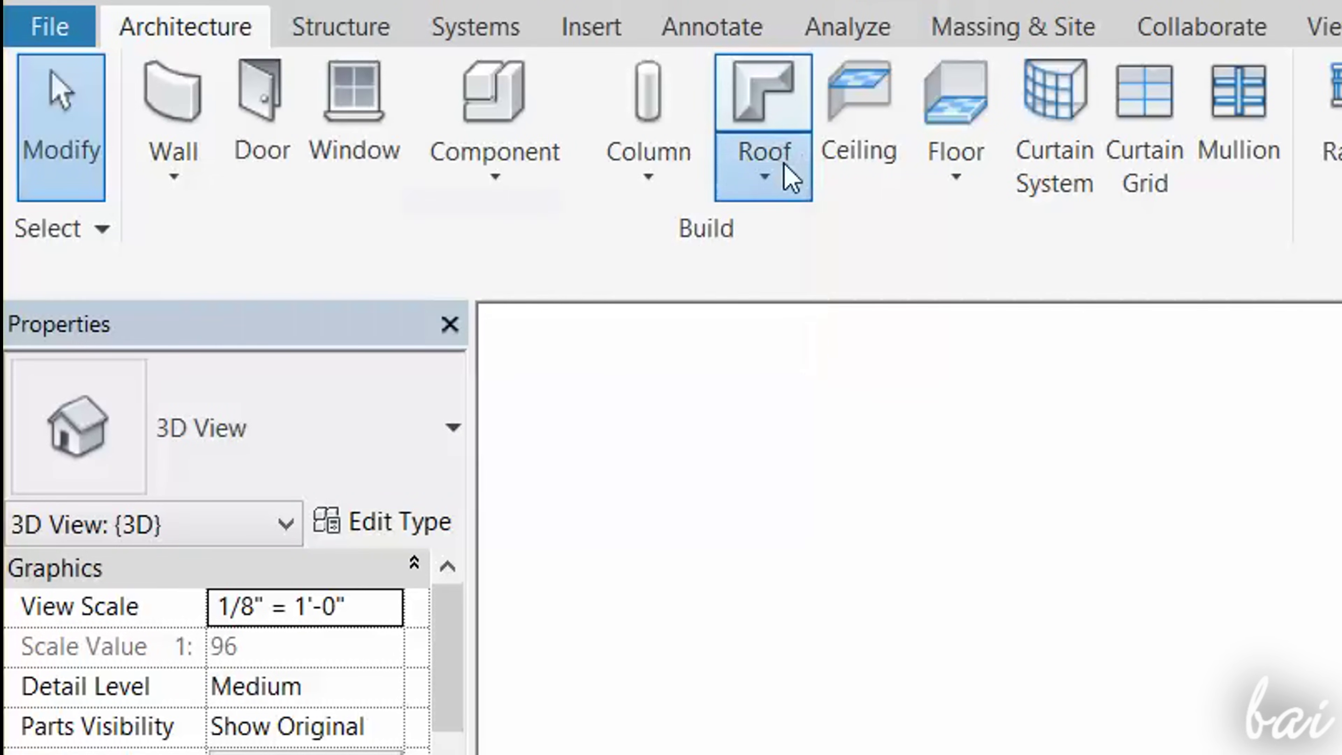
- Create a flat rectangular footprint roof, about 32' by 56' 6", beside the D-shaped house
{"action": "left_click", "coordinate": [475, 106]}
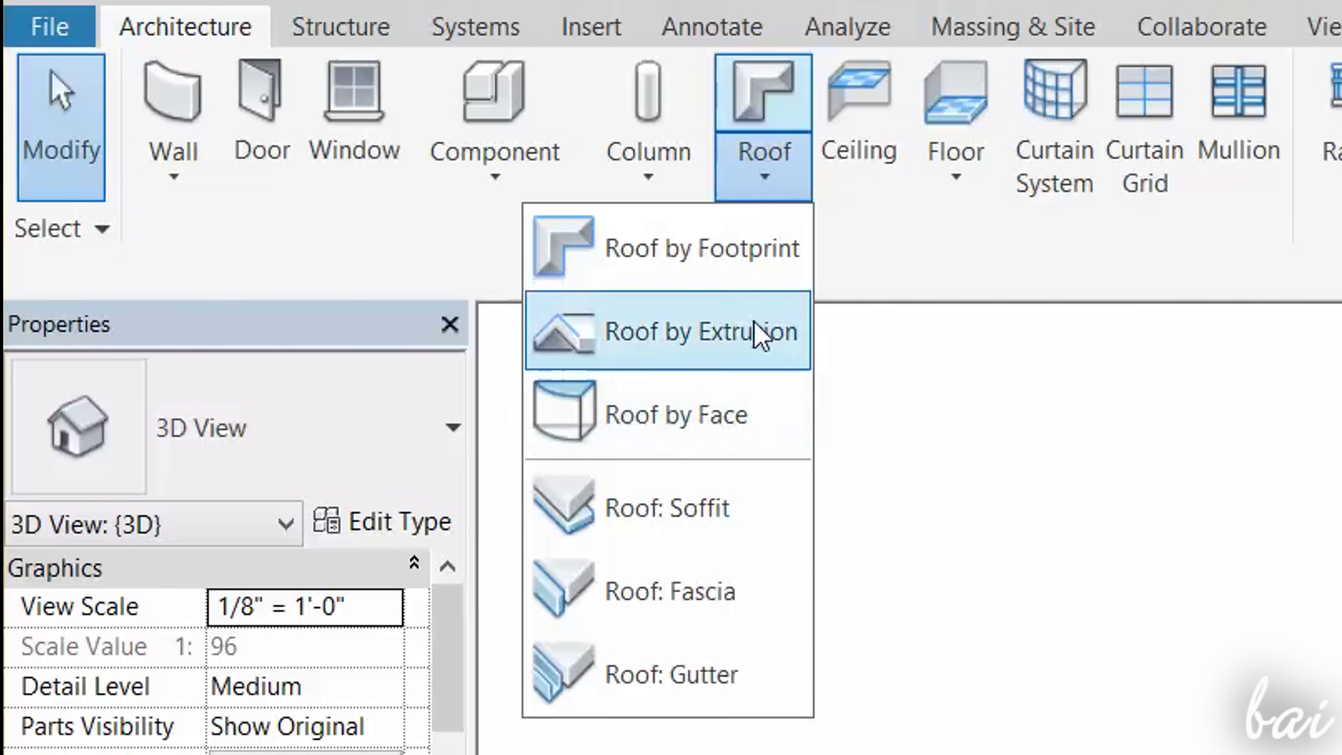
{"action": "left_click", "coordinate": [884, 255]}
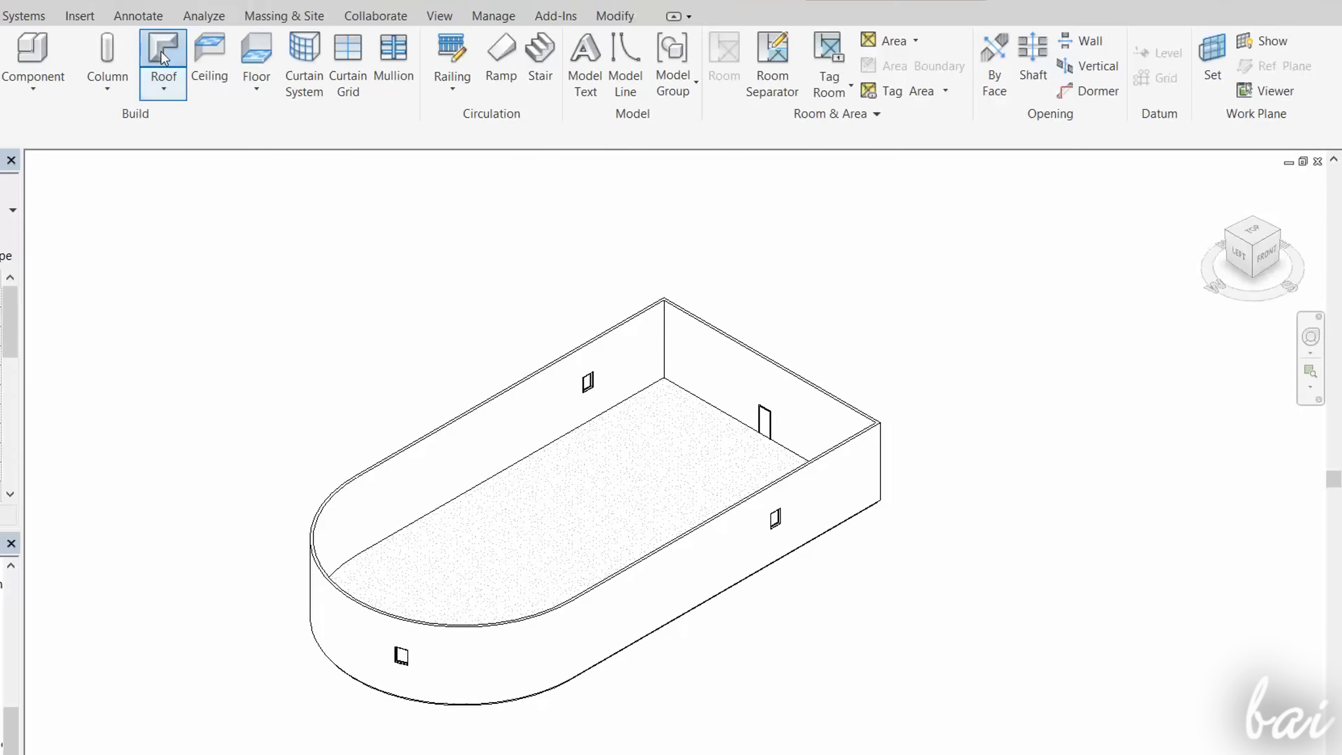
{"action": "left_click", "coordinate": [161, 51]}
{"action": "left_click", "coordinate": [679, 591]}
{"action": "left_click", "coordinate": [974, 543]}
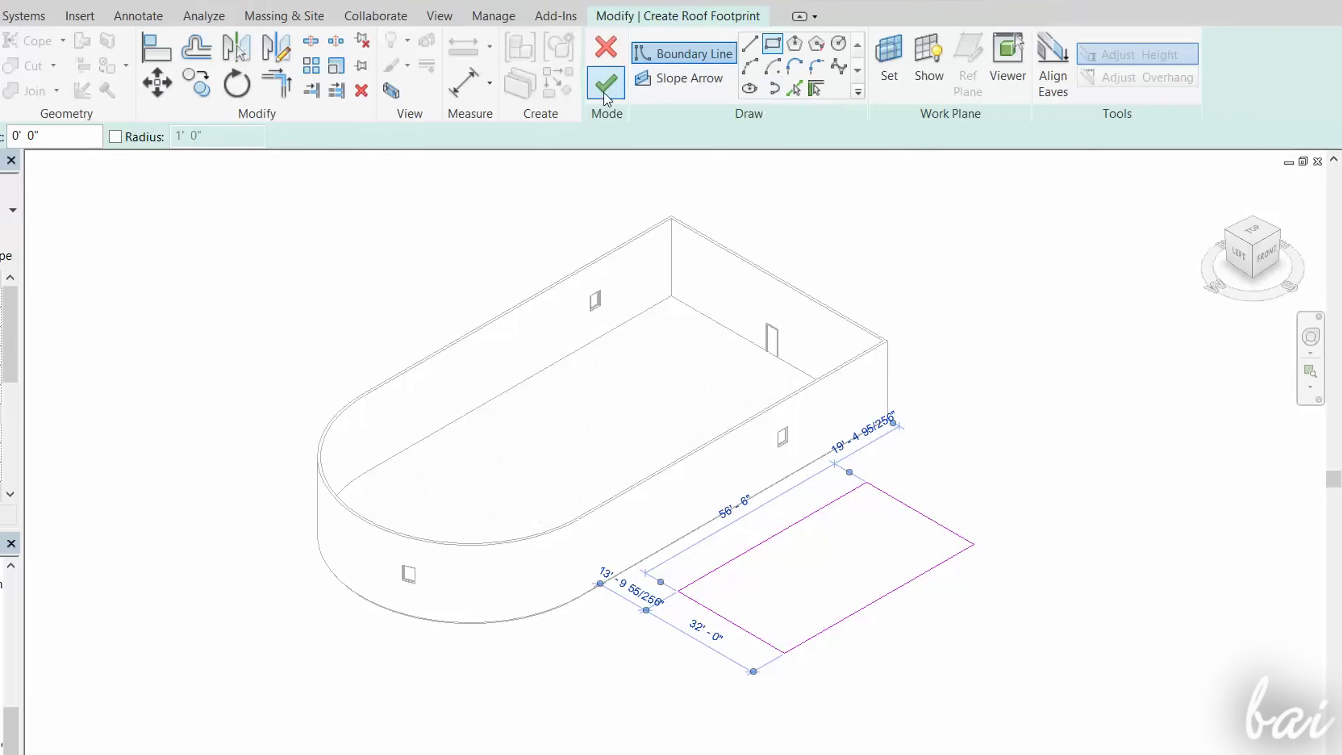
{"action": "left_click", "coordinate": [606, 83]}
{"action": "left_click", "coordinate": [1263, 257]}
{"action": "left_click", "coordinate": [1225, 247]}
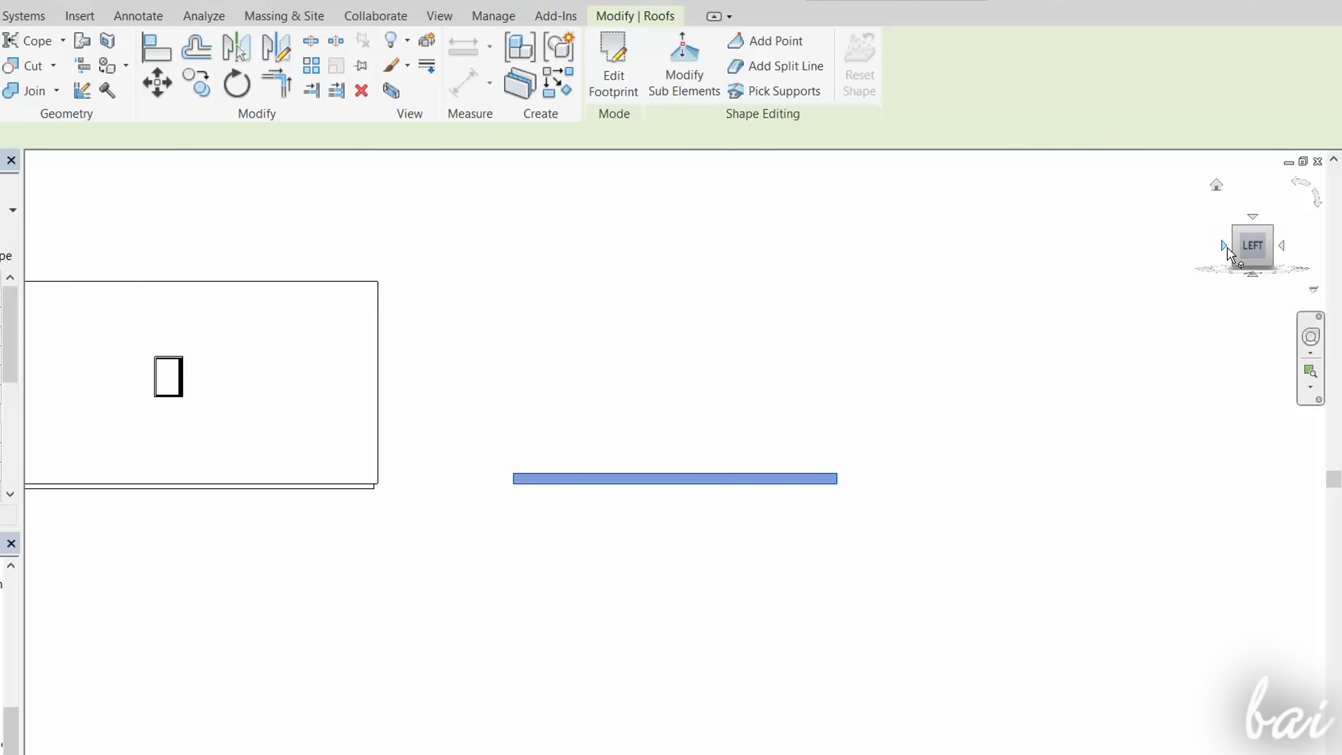
{"action": "left_click", "coordinate": [1237, 230]}
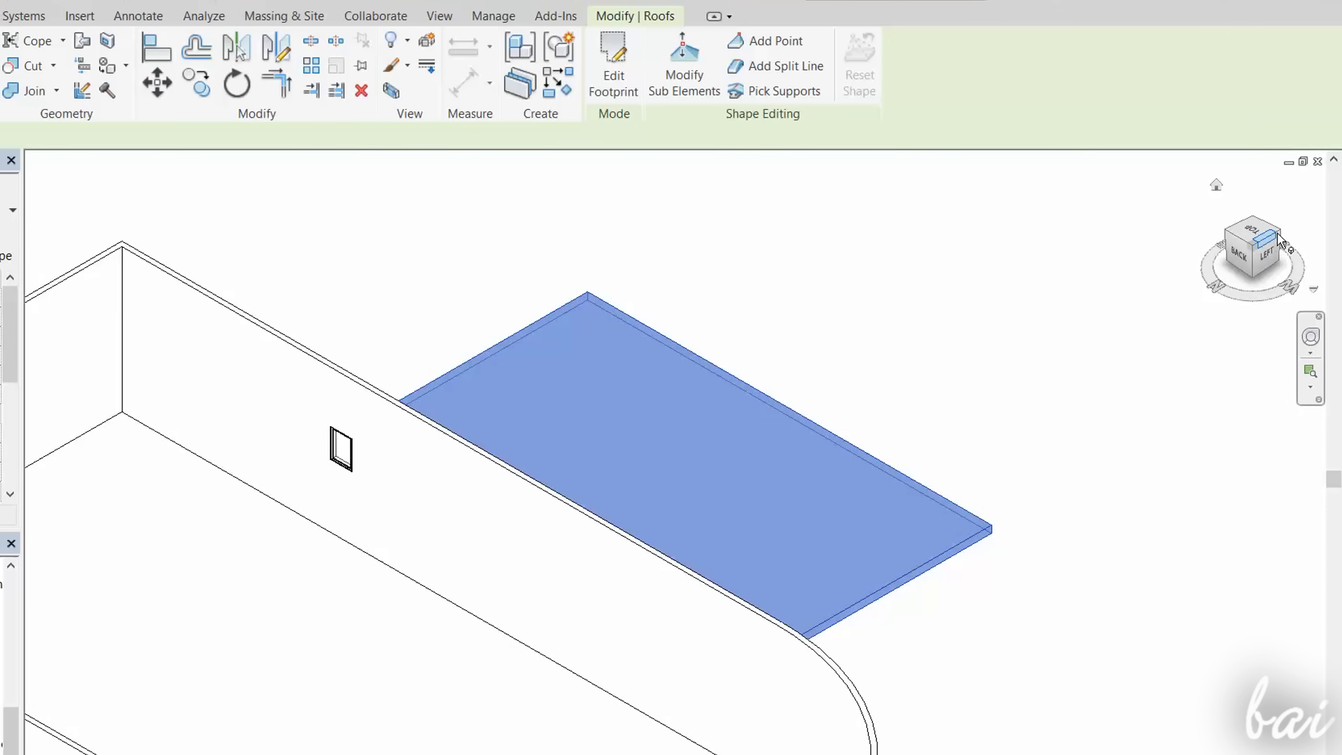
{"action": "scroll", "coordinate": [675, 479], "scroll_direction": "down", "scroll_amount": 2}
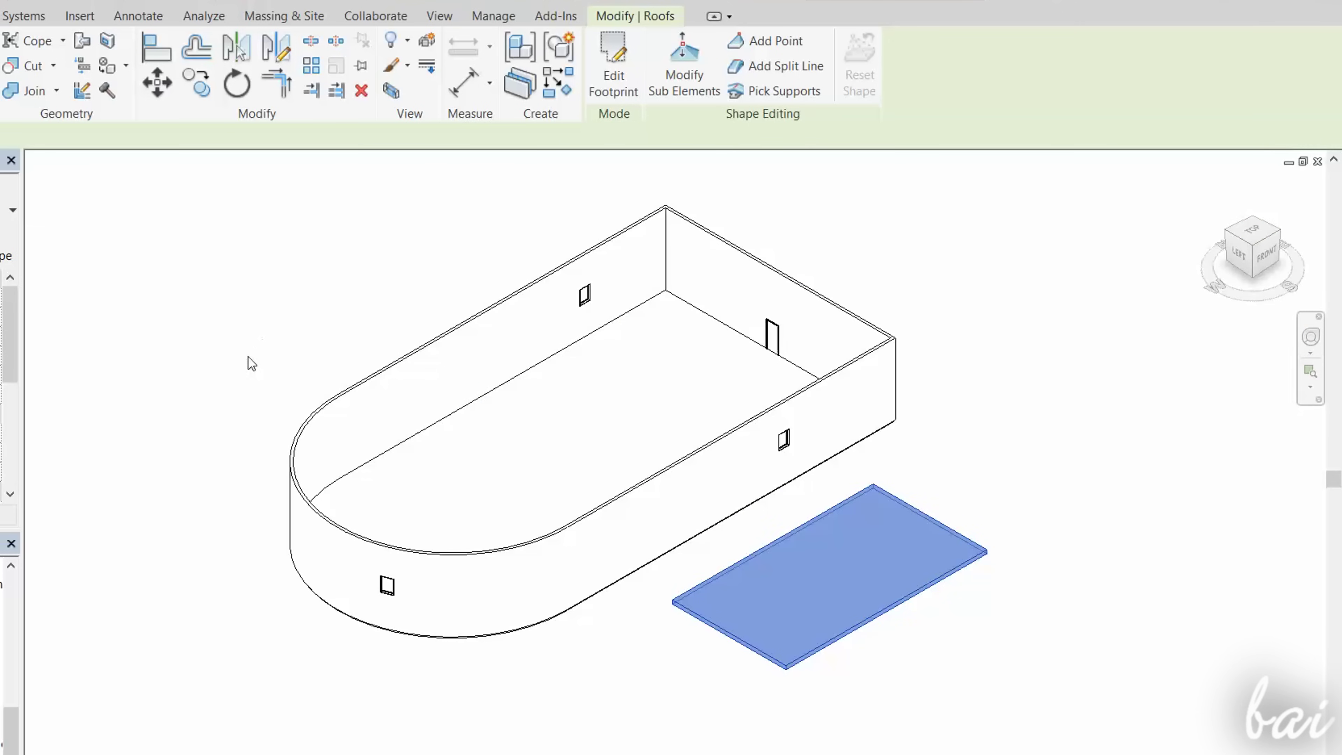
{"action": "scroll", "coordinate": [249, 358], "scroll_direction": "up", "scroll_amount": 1}
{"action": "left_click", "coordinate": [1262, 42]}
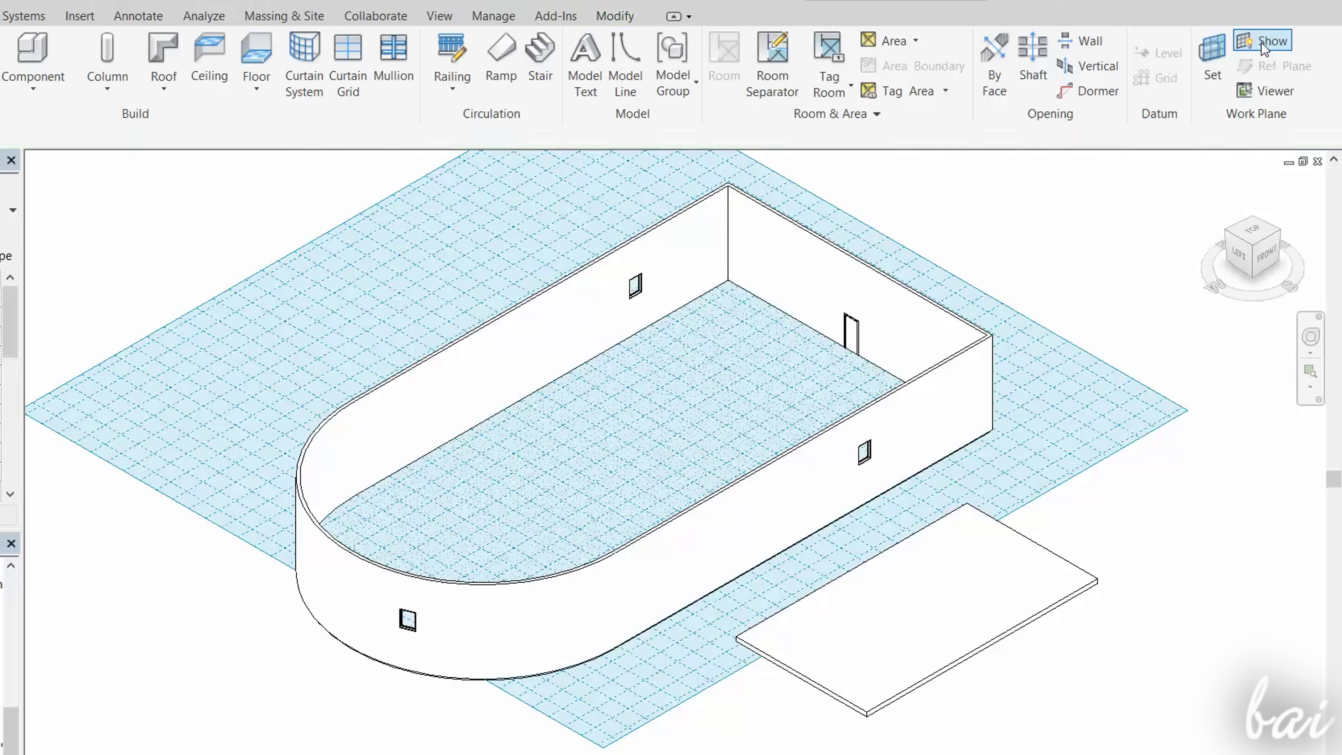
{"action": "left_click", "coordinate": [840, 579]}
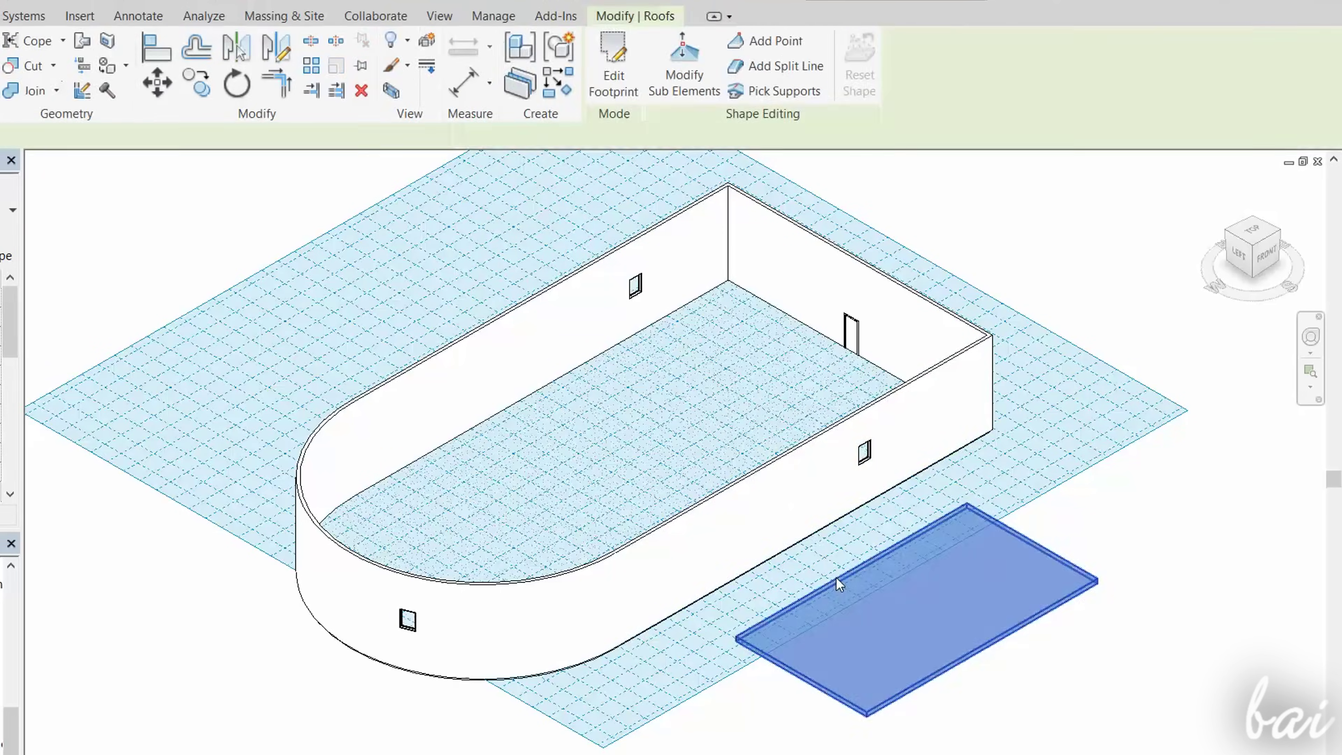
{"action": "left_click", "coordinate": [614, 87]}
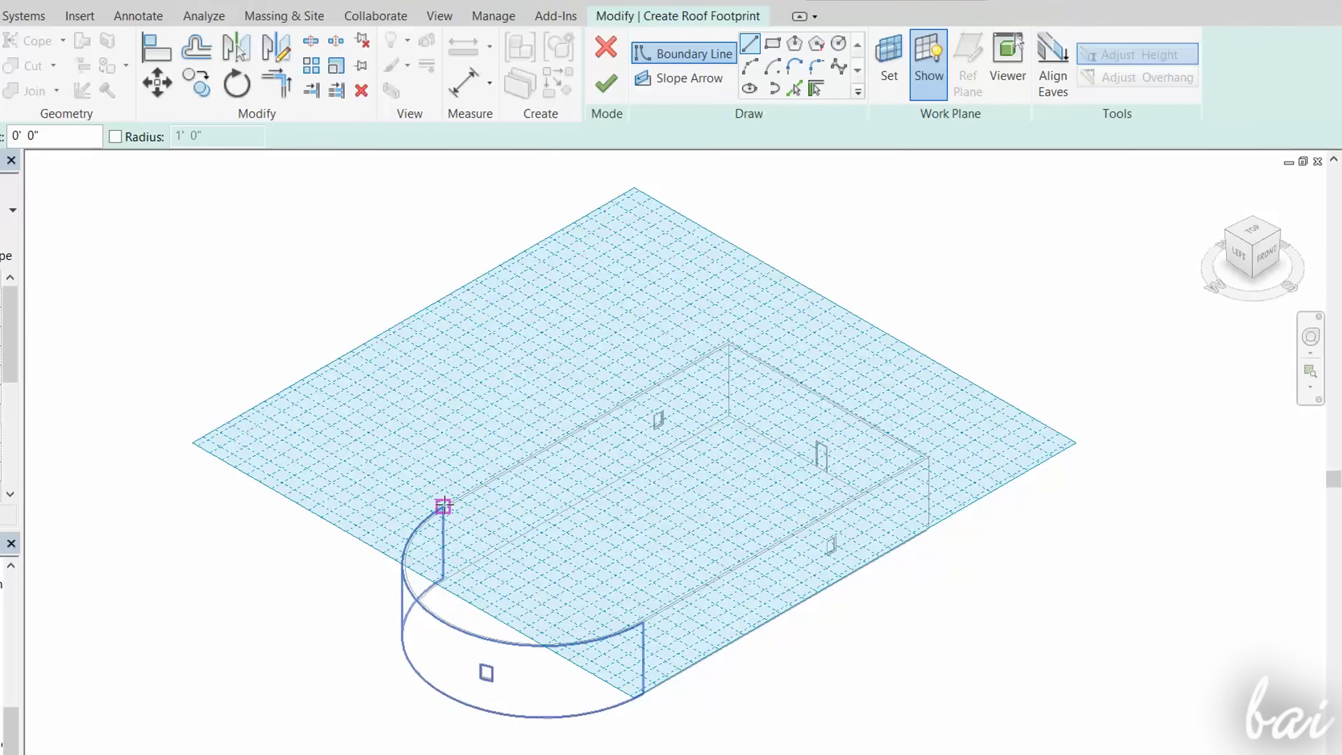
{"action": "left_click", "coordinate": [442, 503]}
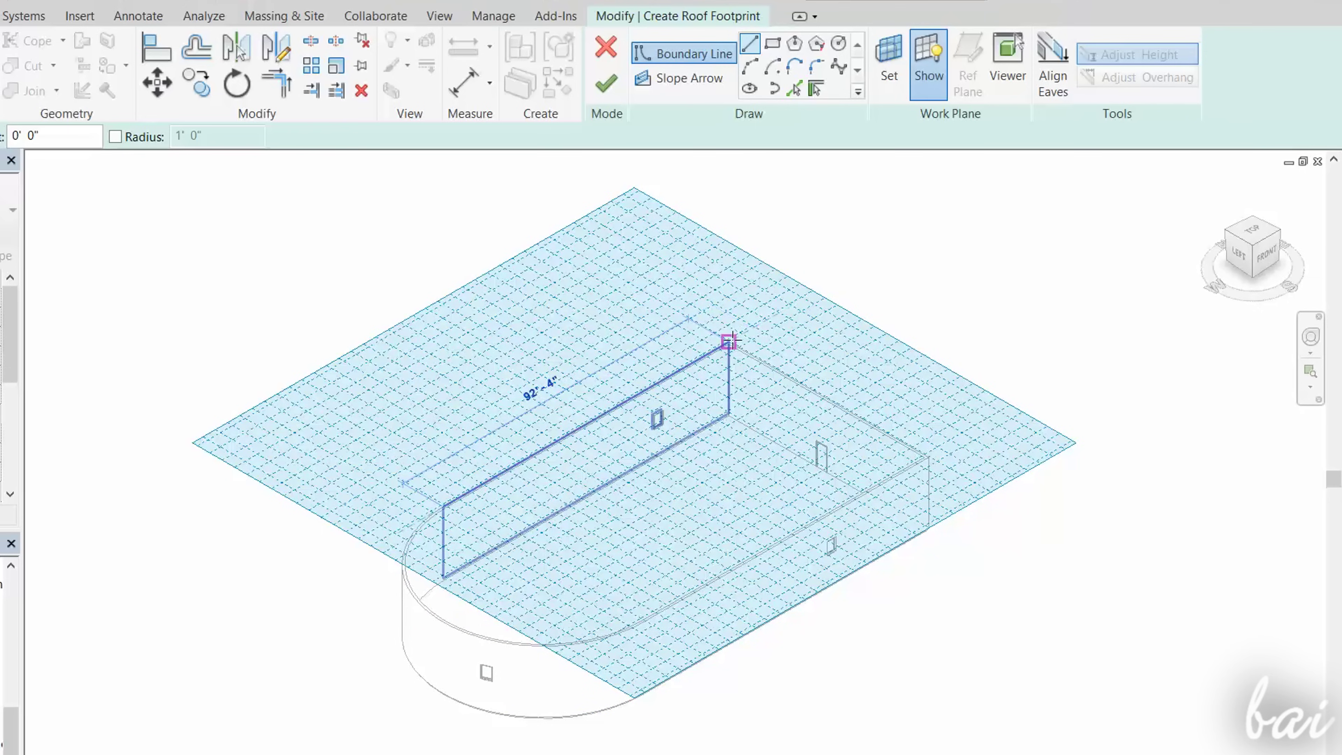
{"action": "left_click", "coordinate": [728, 341]}
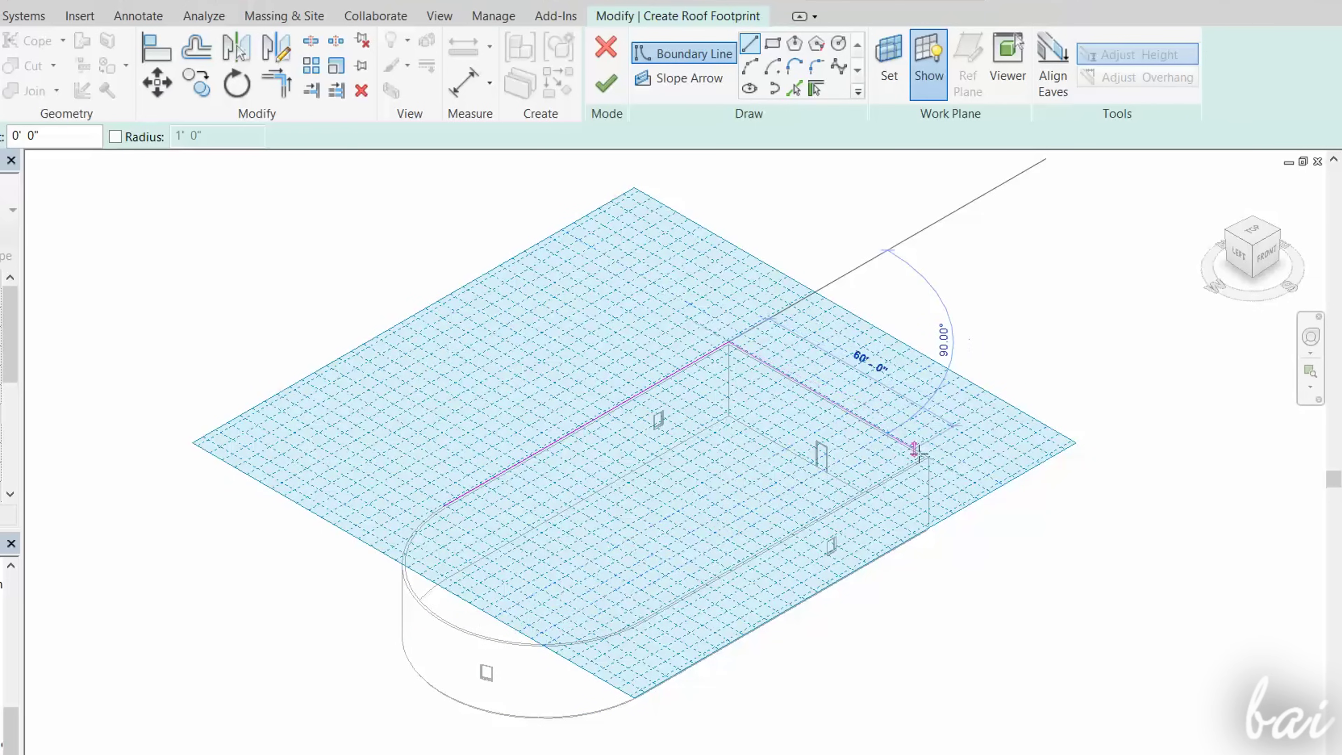
{"action": "left_click", "coordinate": [929, 457]}
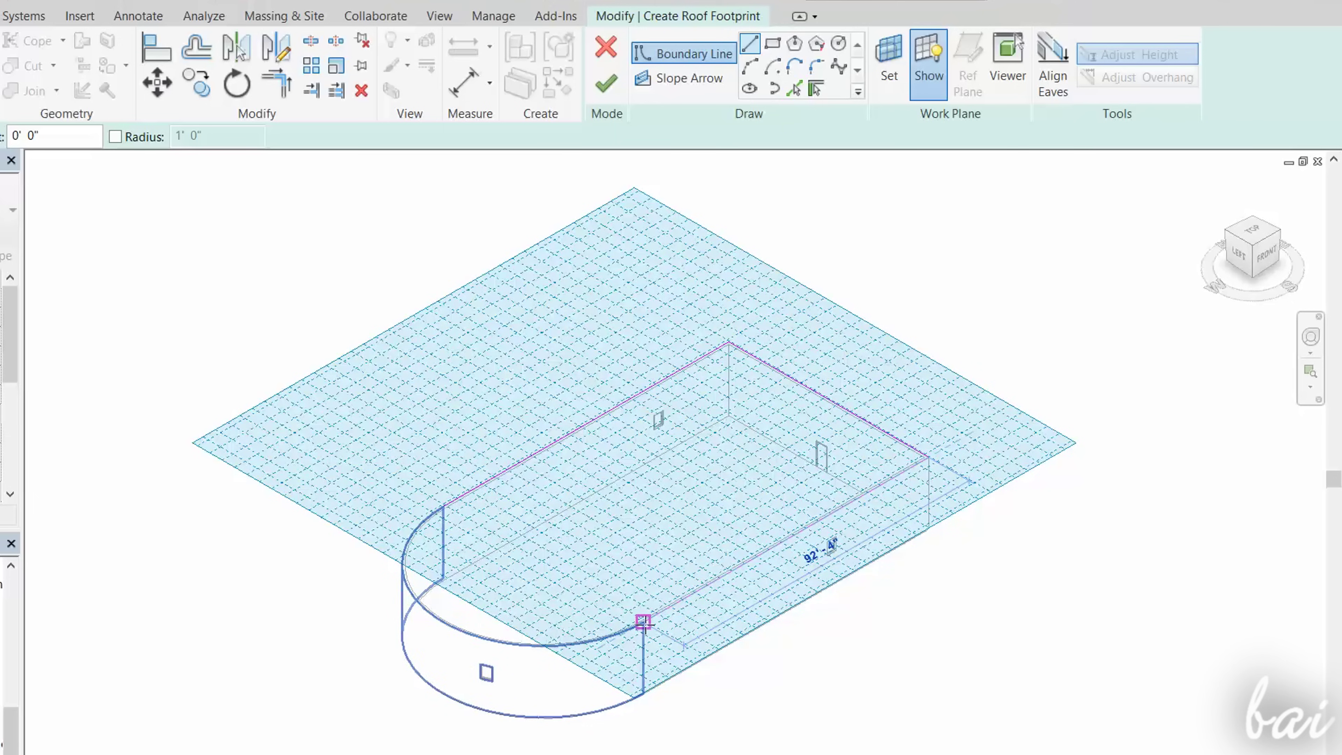
{"action": "key", "text": "Escape"}
{"action": "key", "text": "Escape"}
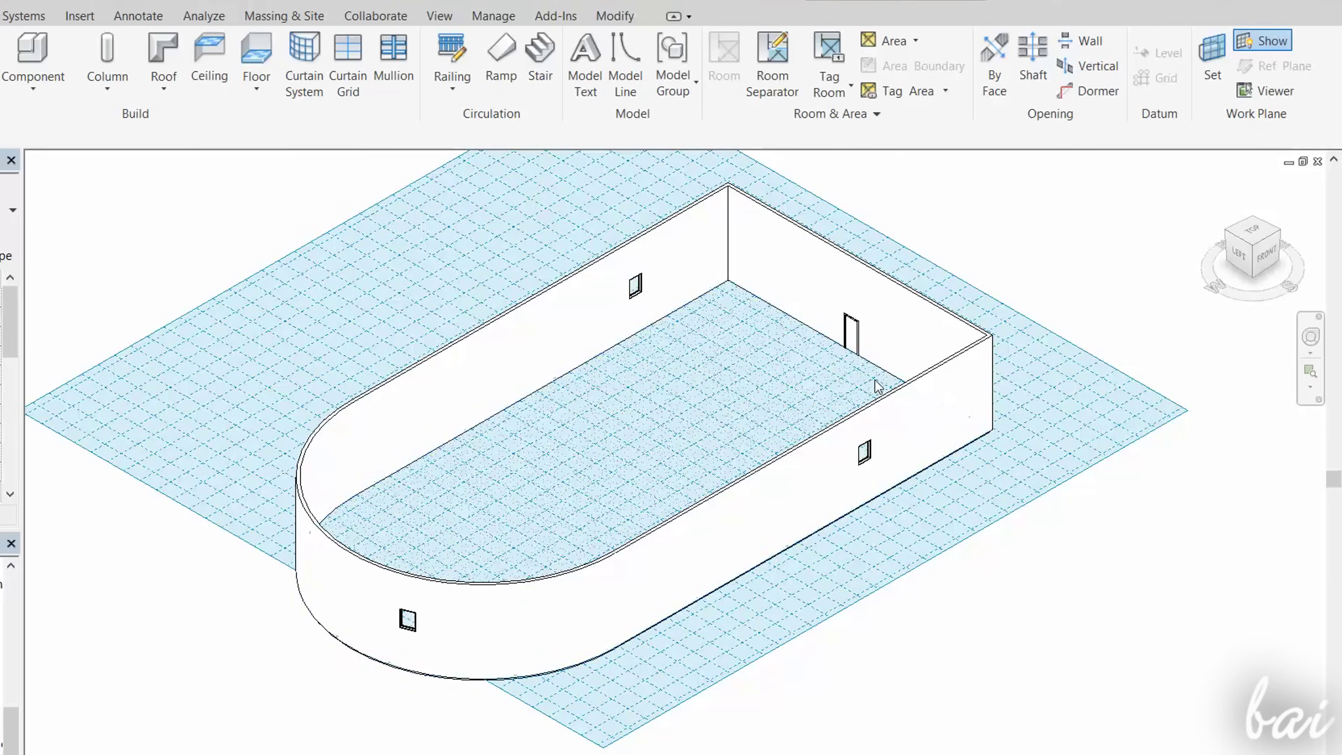
{"action": "key", "text": "Return"}
{"action": "left_click", "coordinate": [679, 591]}
{"action": "left_click", "coordinate": [974, 545]}
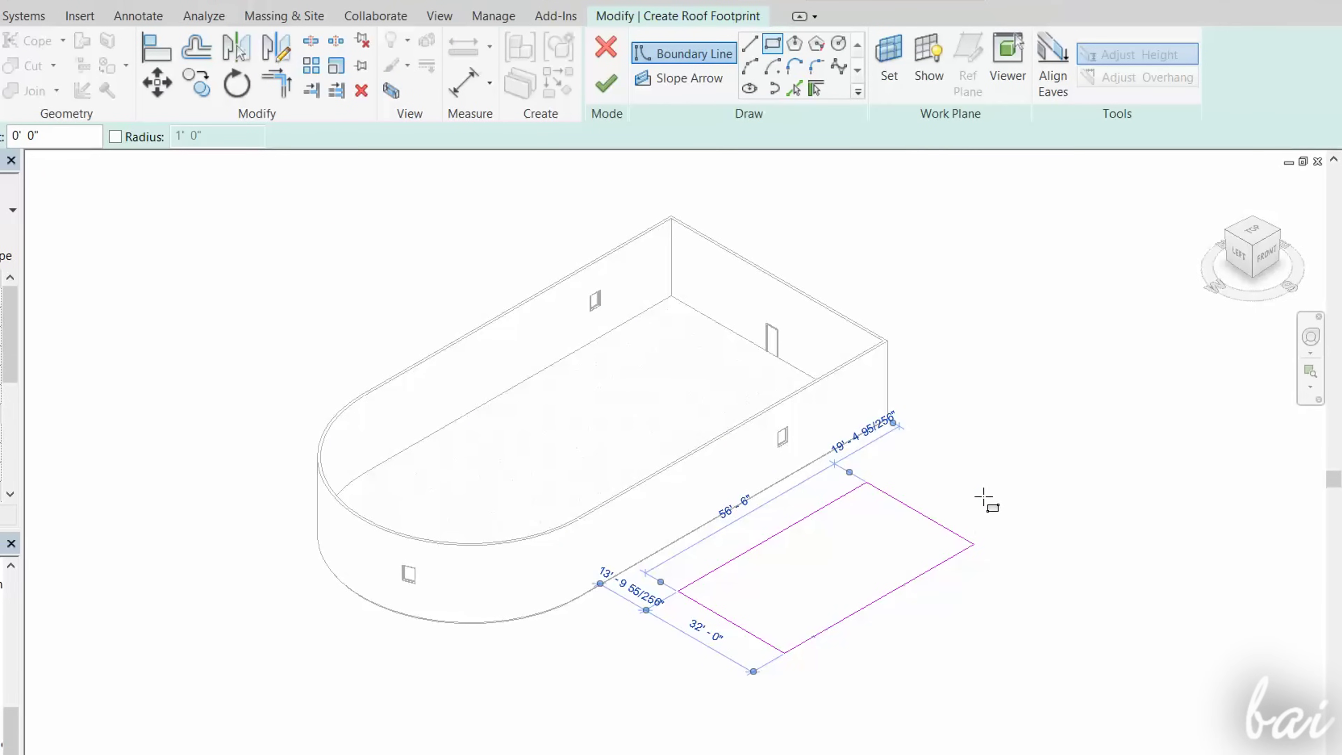
{"action": "left_click", "coordinate": [605, 84]}
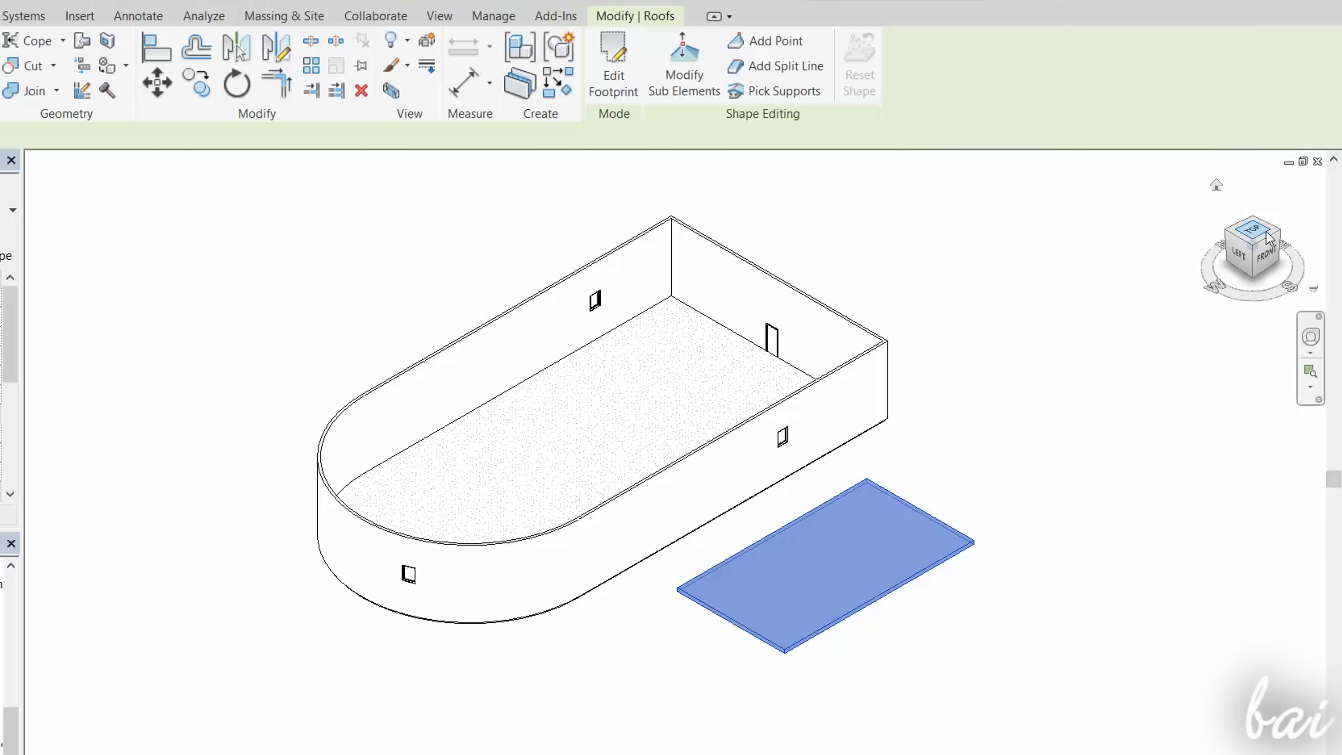
{"action": "left_click", "coordinate": [1270, 259]}
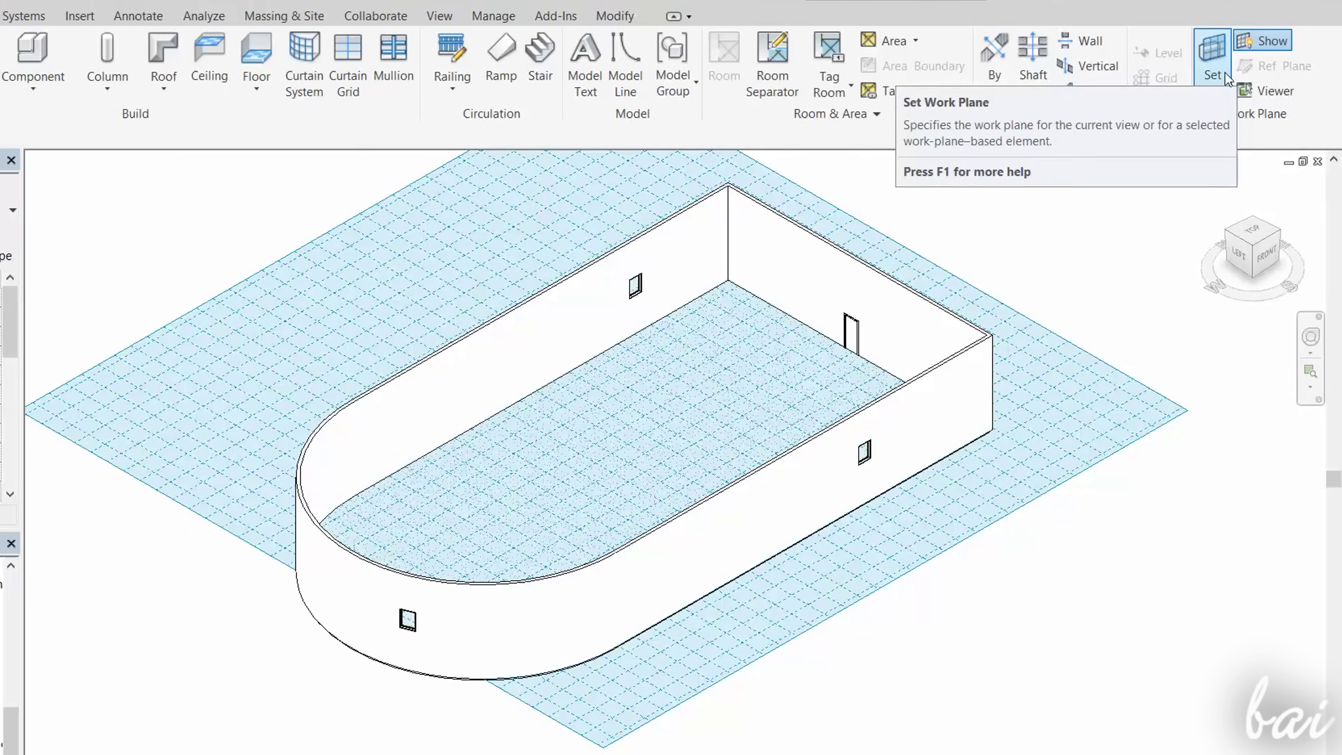
- Set the work plane to Level : Roof and show its grid across the wall tops
{"action": "left_click", "coordinate": [1225, 71]}
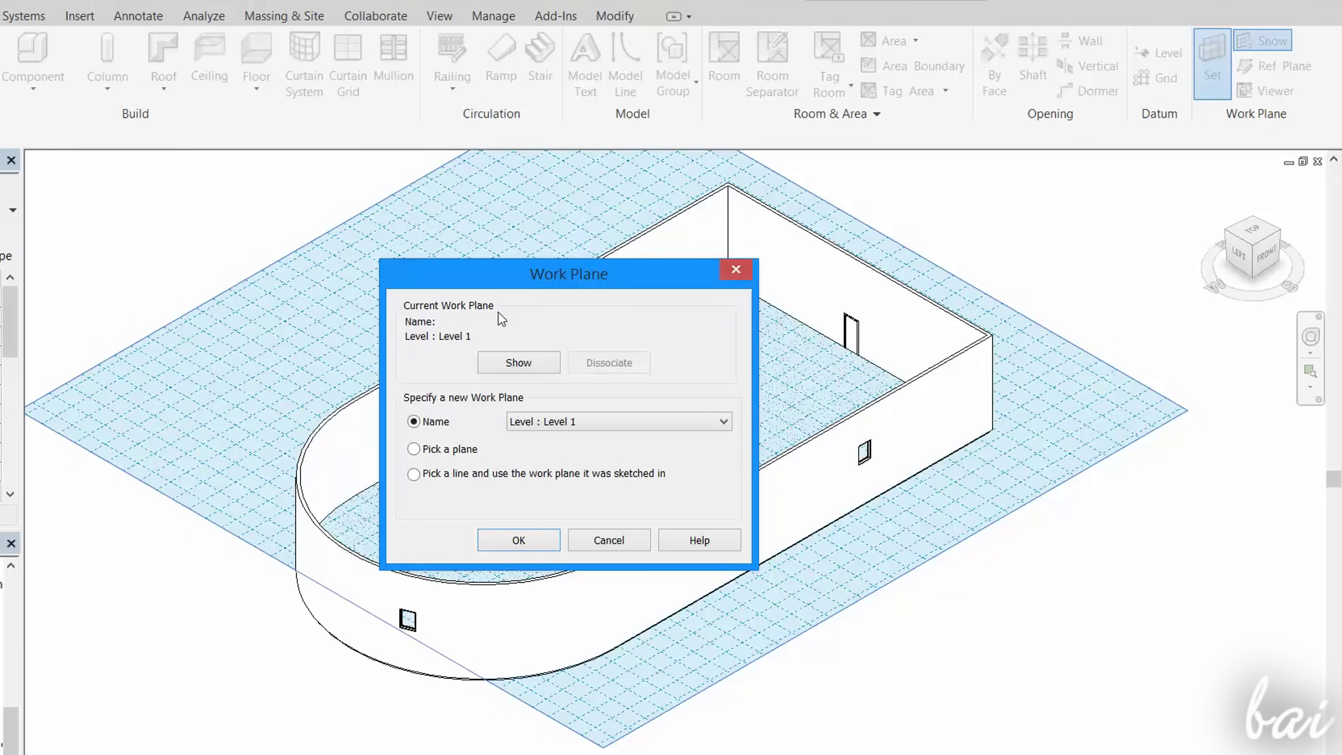
{"action": "left_click", "coordinate": [556, 426]}
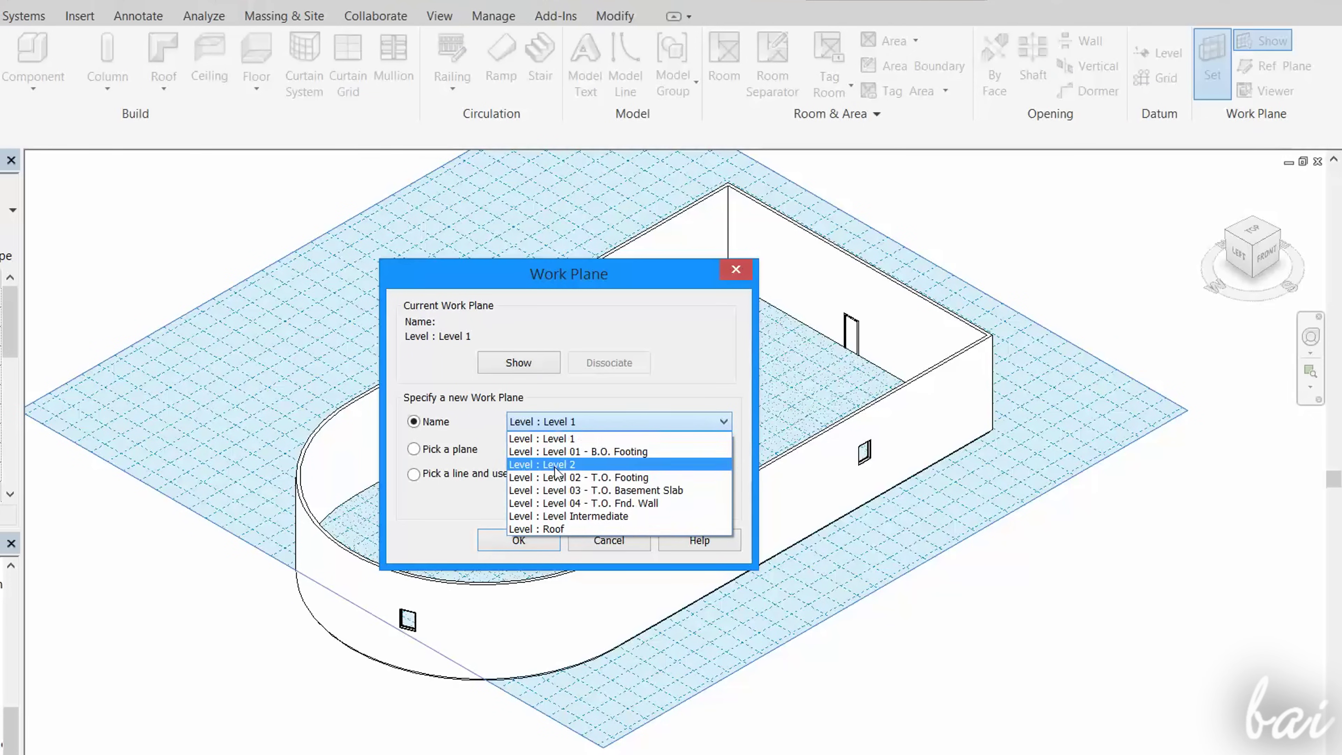
{"action": "left_click", "coordinate": [566, 529]}
{"action": "left_click", "coordinate": [518, 540]}
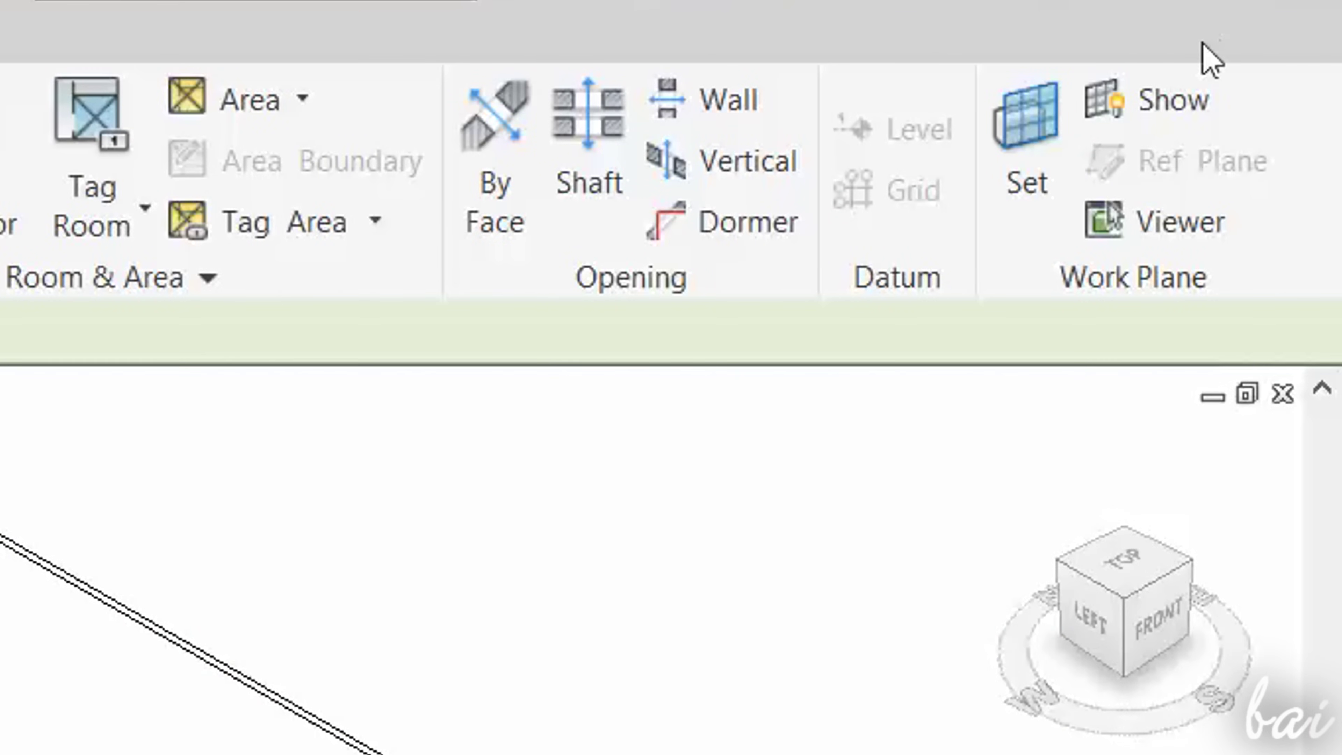
{"action": "left_click", "coordinate": [1148, 111]}
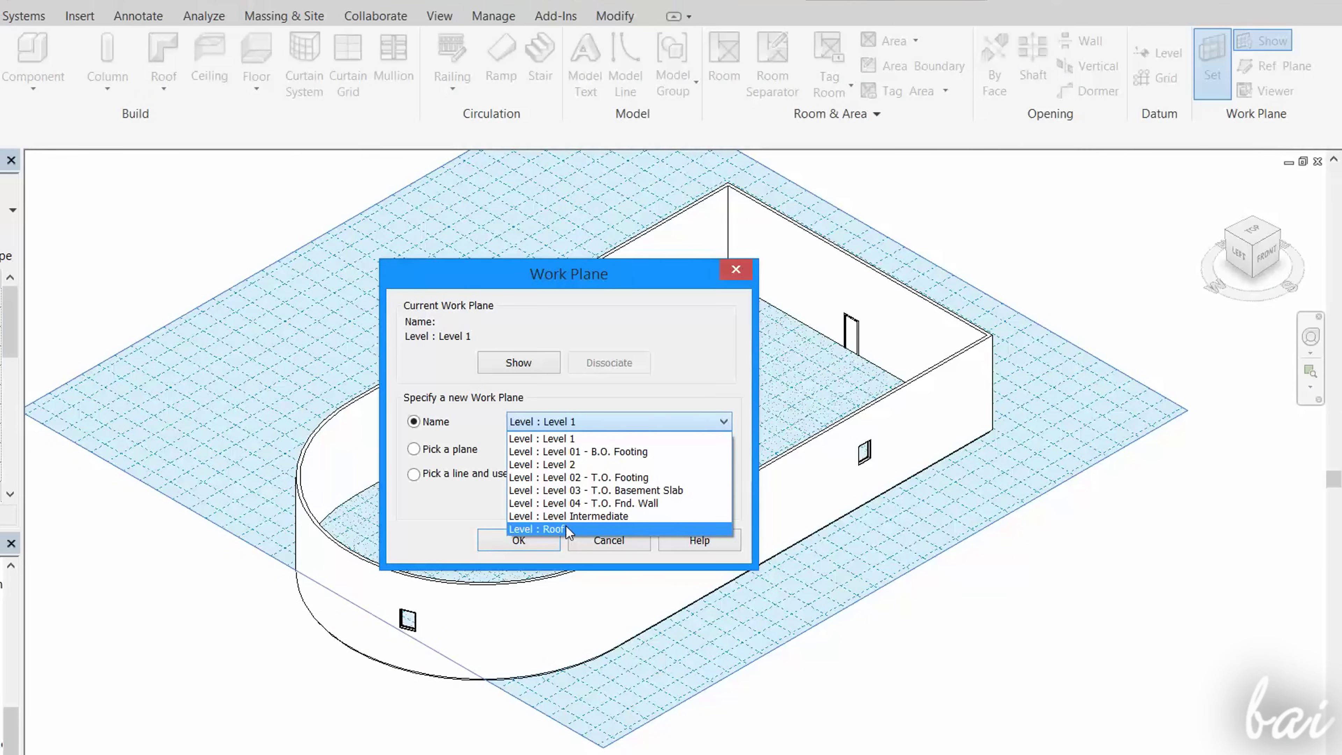
{"action": "left_click", "coordinate": [567, 526]}
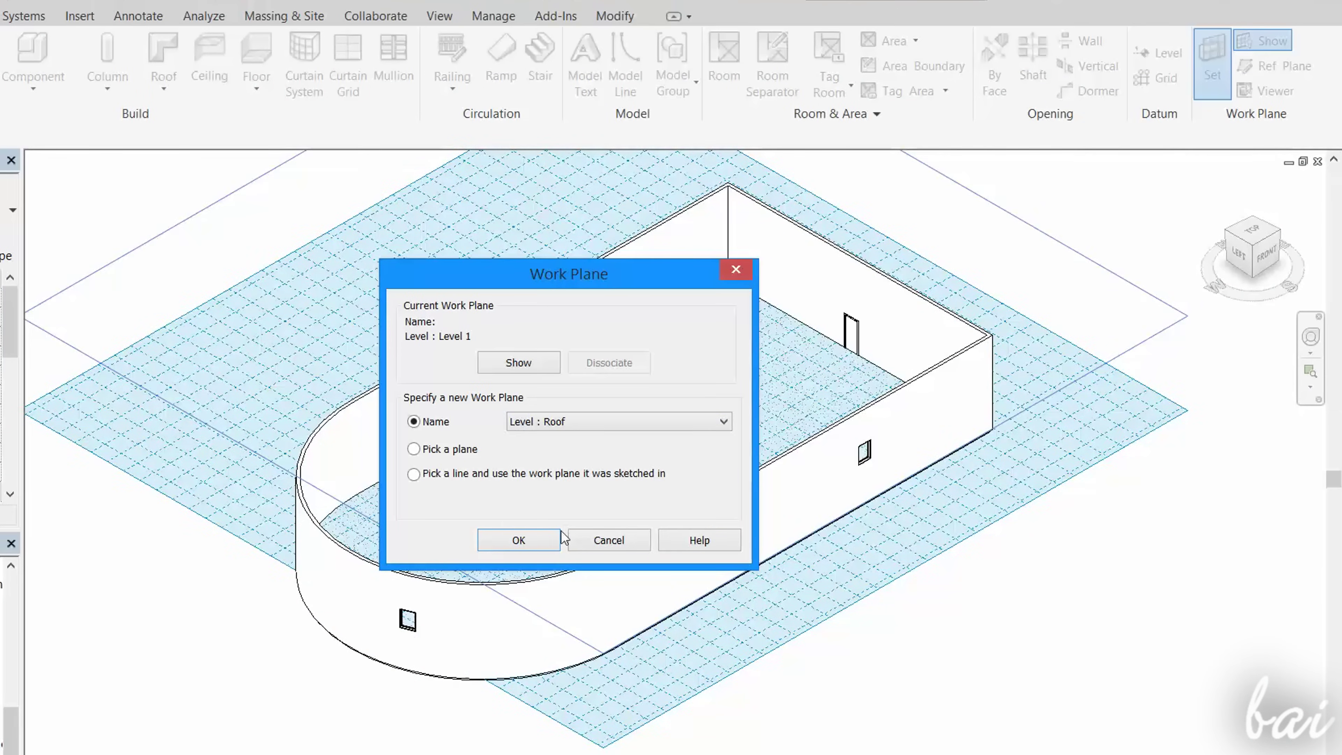
{"action": "left_click", "coordinate": [519, 540]}
{"action": "scroll", "coordinate": [537, 542], "scroll_direction": "down", "scroll_amount": 3}
{"action": "scroll", "coordinate": [769, 668], "scroll_direction": "up", "scroll_amount": 2}
{"action": "left_click", "coordinate": [769, 667]}
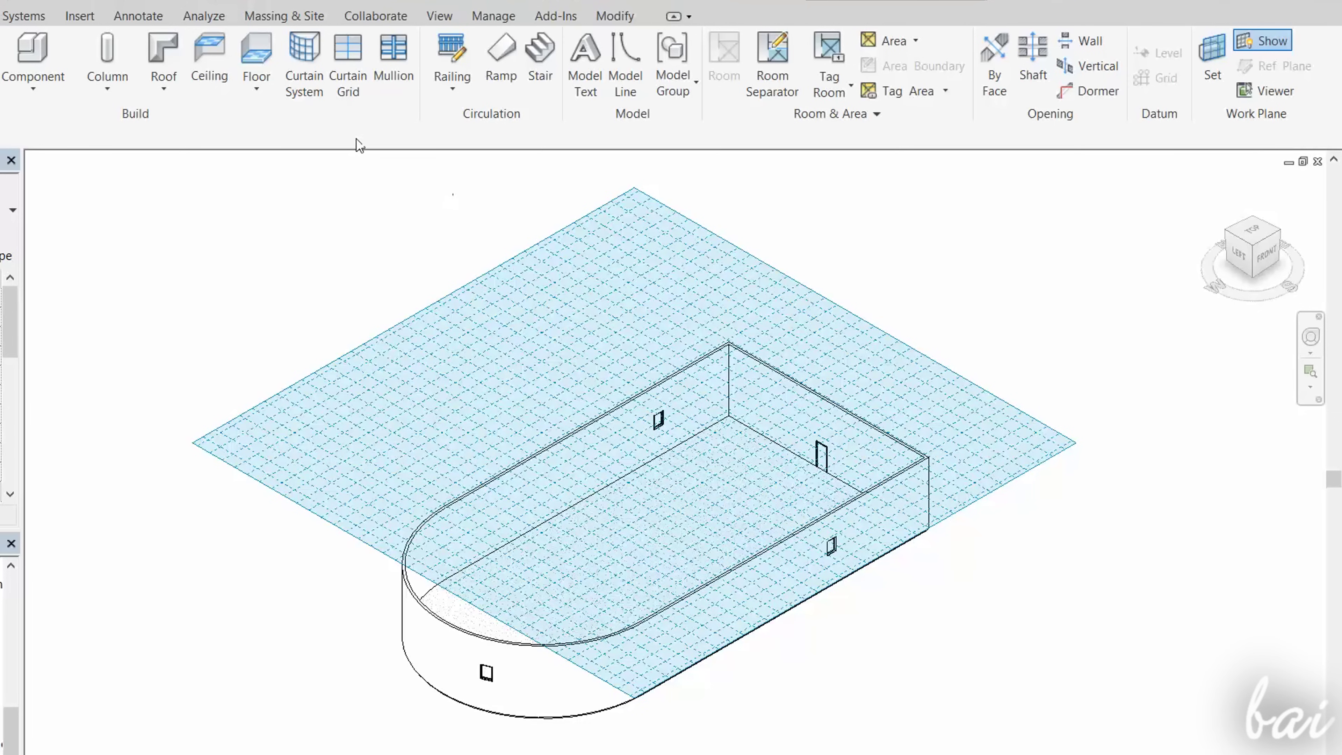
- Sketch a footprint roof along the straight walls, closing it with an arc at the curved end
{"action": "left_click", "coordinate": [165, 53]}
{"action": "left_click", "coordinate": [453, 495]}
{"action": "left_click", "coordinate": [728, 340]}
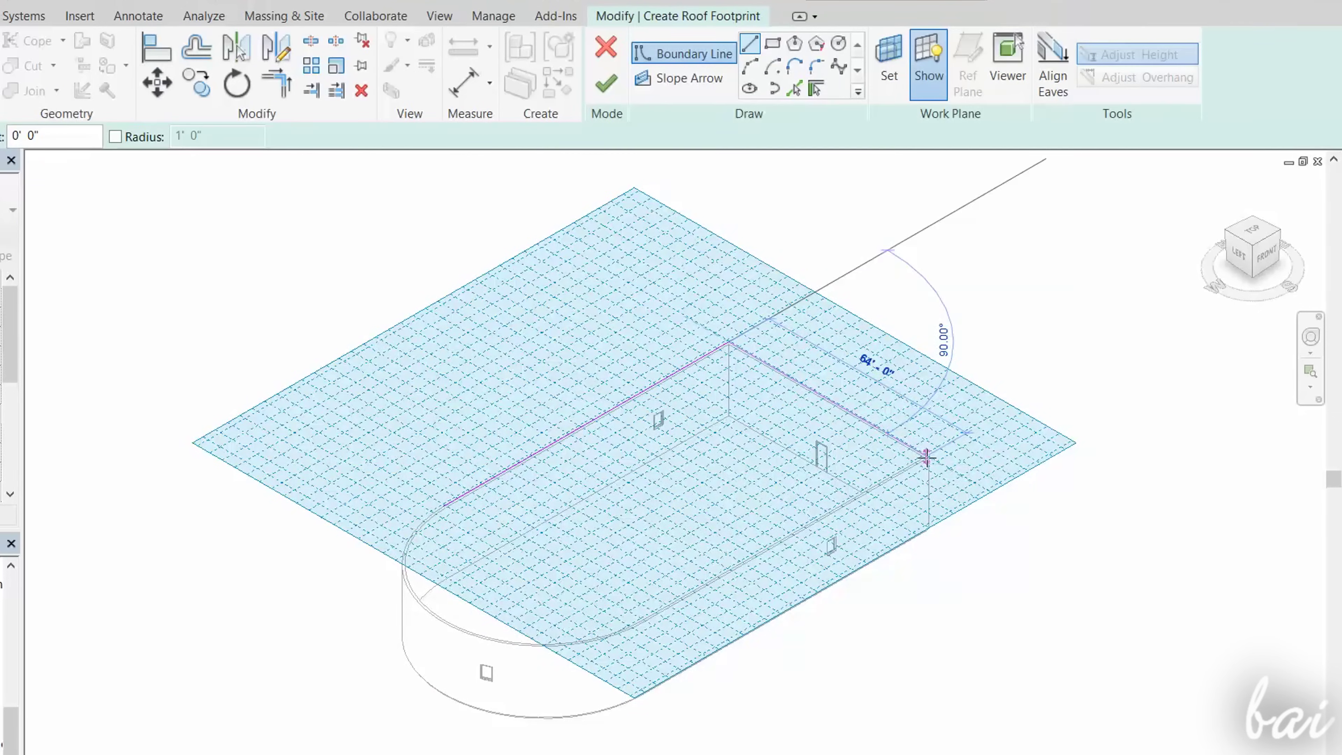
{"action": "left_click", "coordinate": [929, 457]}
{"action": "left_click", "coordinate": [644, 619]}
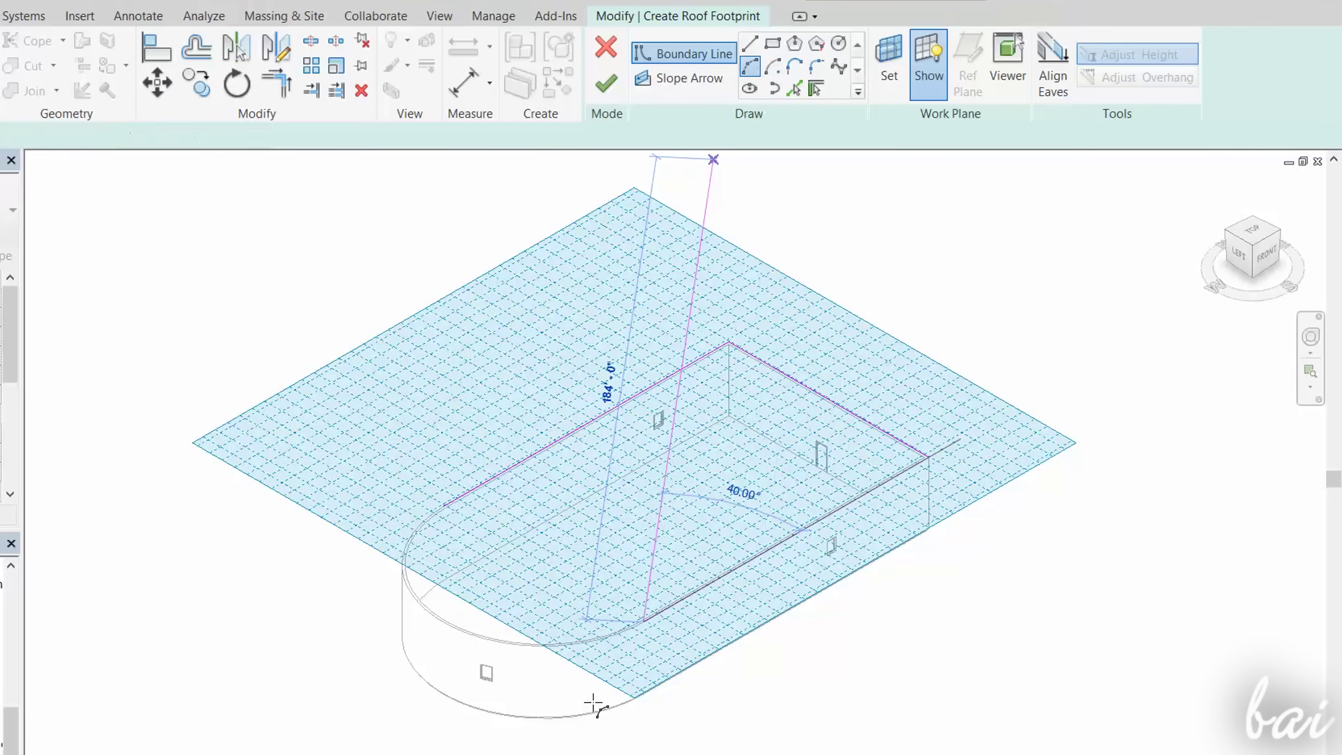
{"action": "left_click", "coordinate": [445, 506]}
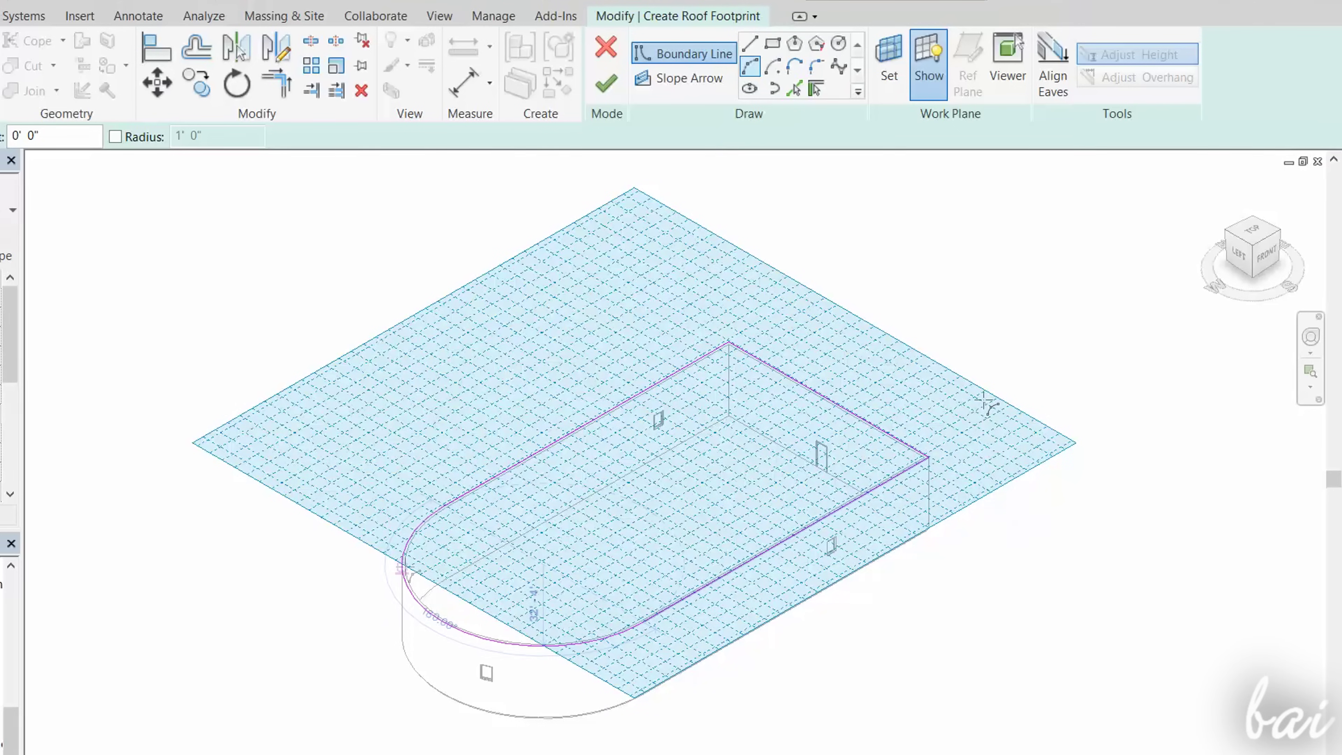
{"action": "left_click", "coordinate": [606, 84]}
{"action": "key", "text": "Escape"}
{"action": "key", "text": "shift+w"}
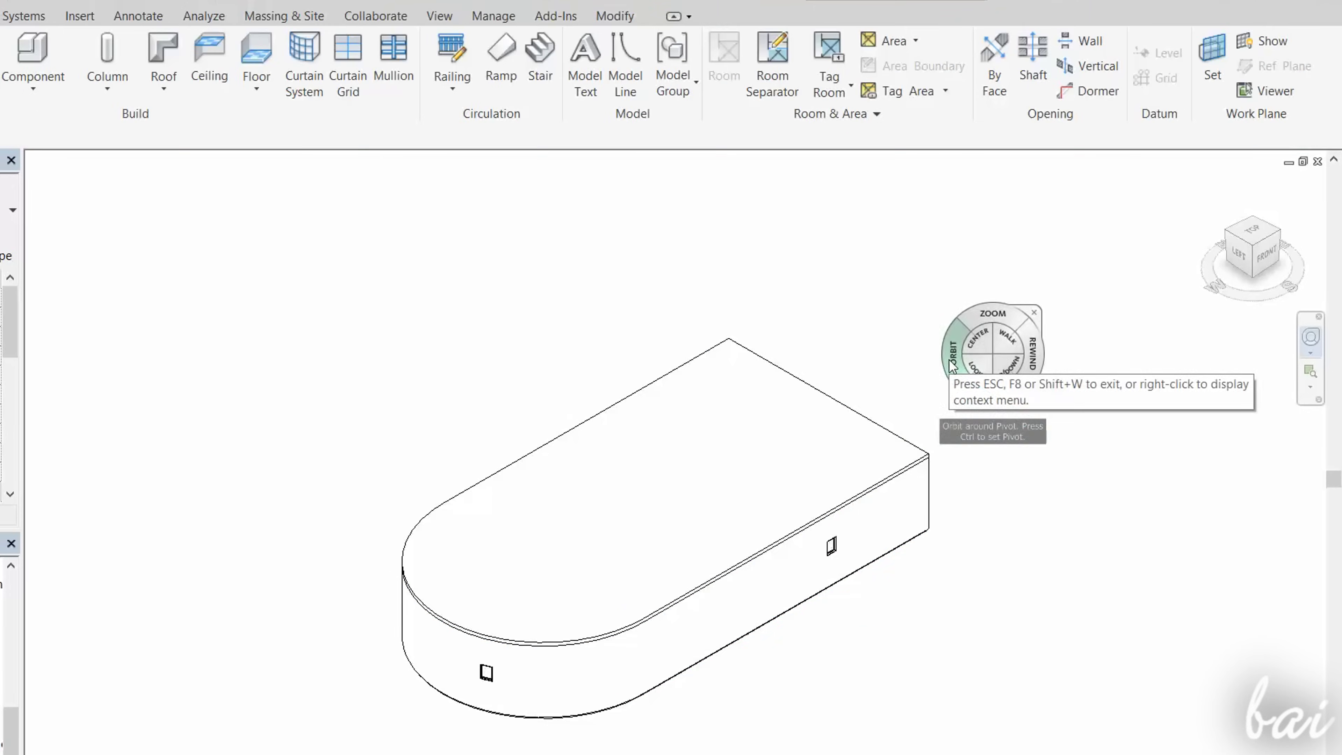
{"action": "left_click_drag", "start_coordinate": [951, 364], "coordinate": [620, 398]}
{"action": "left_click", "coordinate": [620, 398]}
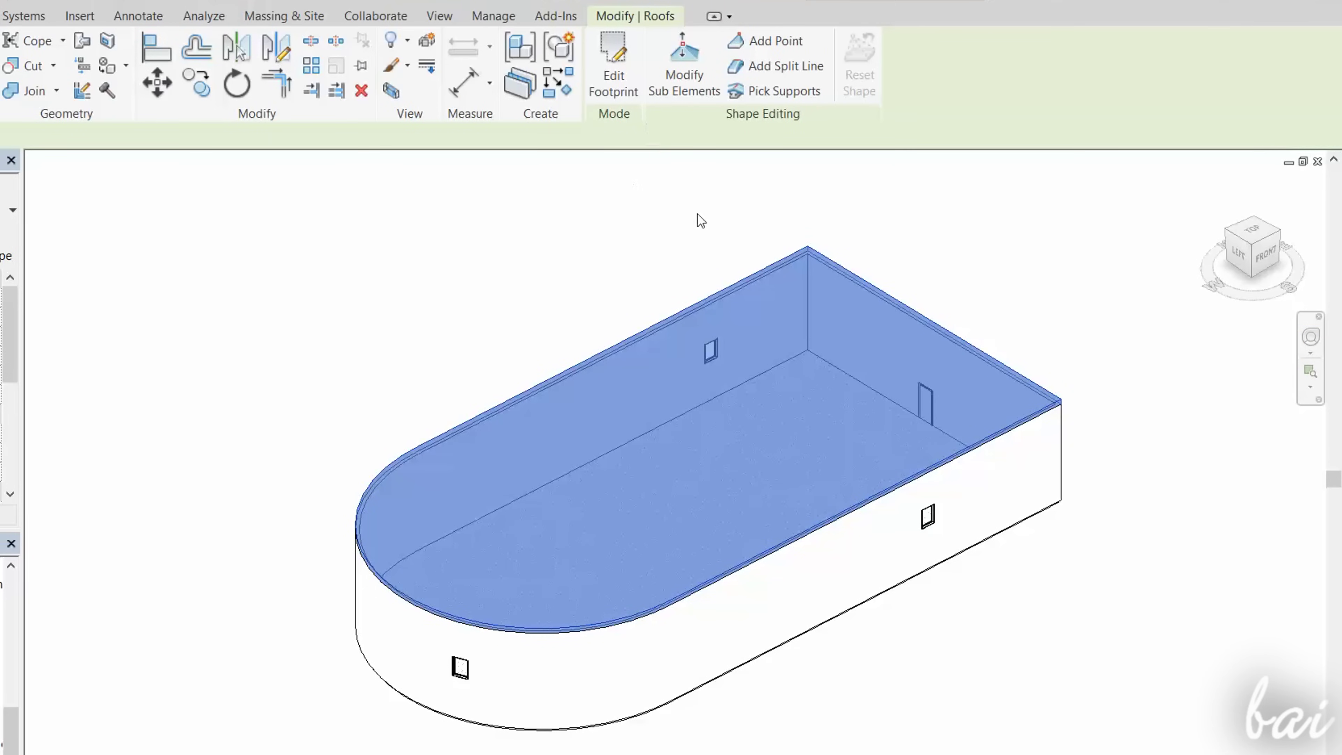
{"action": "left_click", "coordinate": [634, 90]}
{"action": "scroll", "coordinate": [1039, 426], "scroll_direction": "up", "scroll_amount": 3}
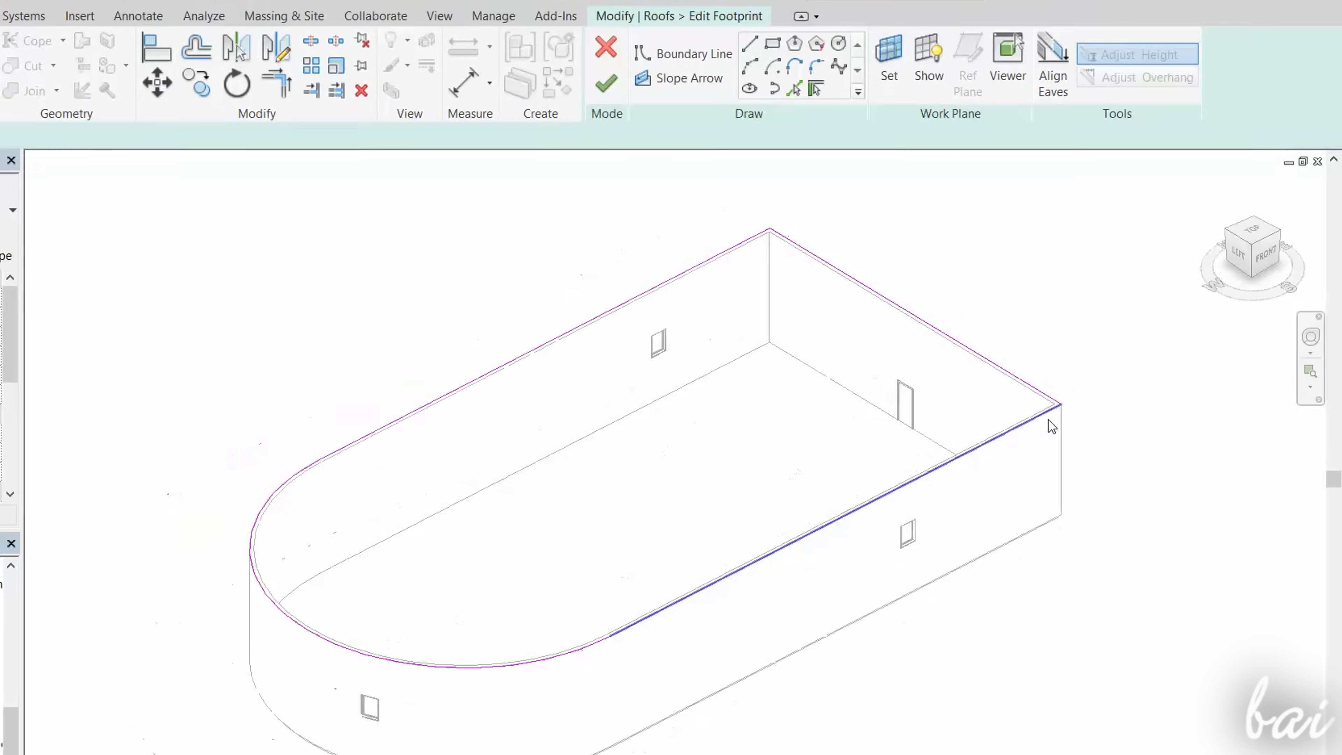
{"action": "left_click", "coordinate": [1010, 367]}
{"action": "left_click", "coordinate": [520, 683]}
{"action": "left_click", "coordinate": [407, 371], "text": "ctrl"}
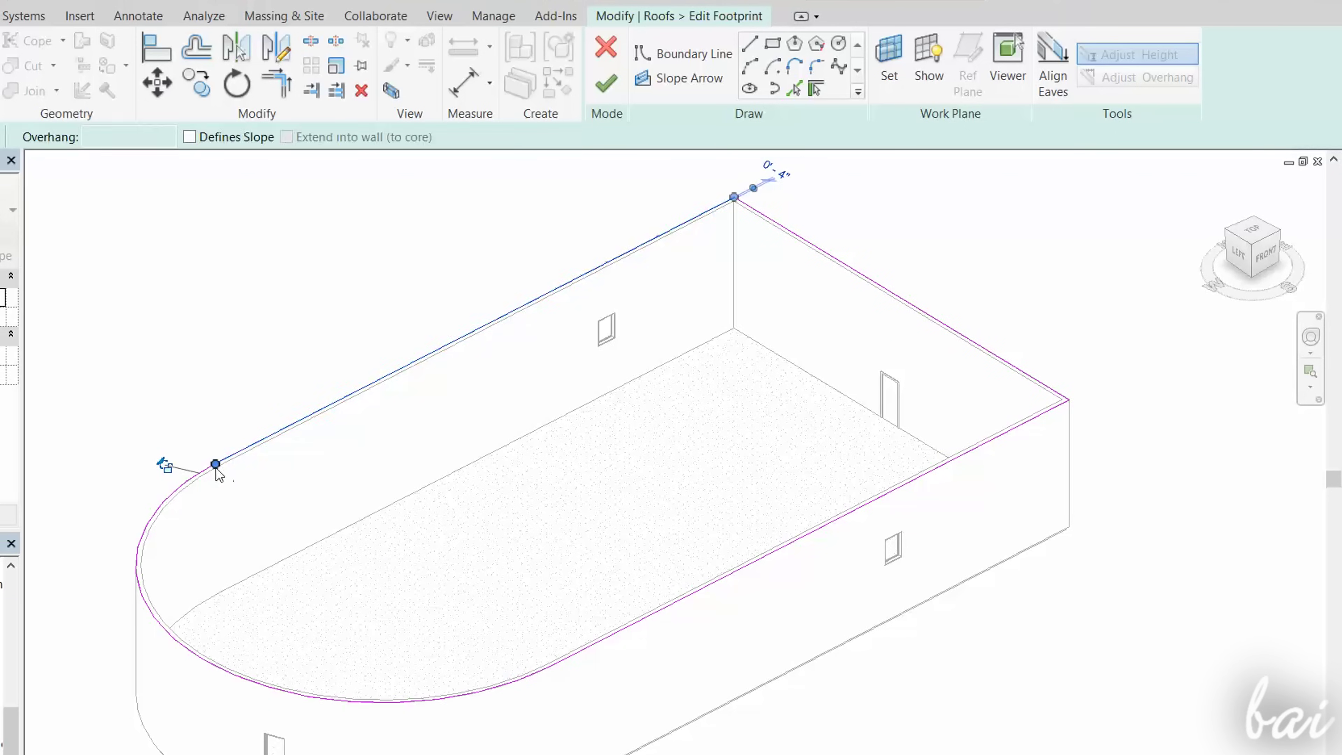
{"action": "left_click_drag", "start_coordinate": [215, 464], "coordinate": [189, 350]}
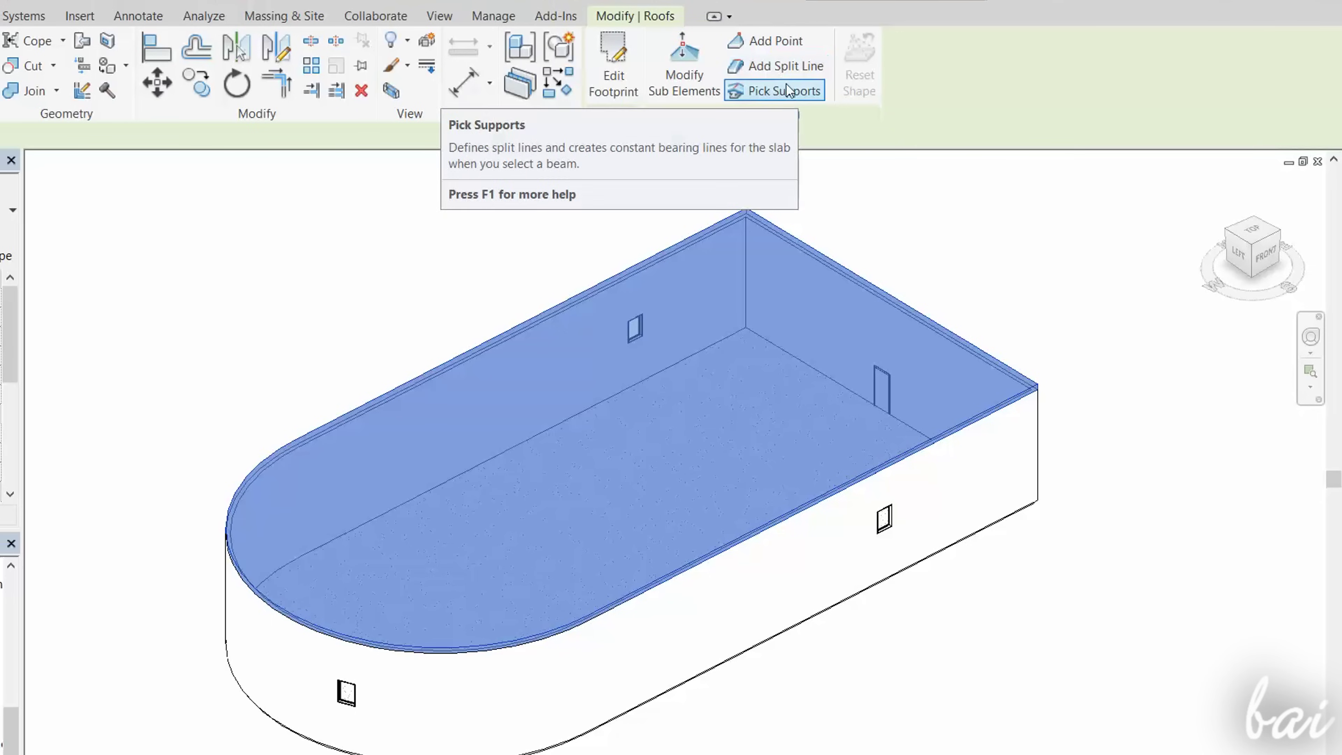
- Add a point near the roof's curved end and a split line from it to the far corner
{"action": "left_click", "coordinate": [775, 46]}
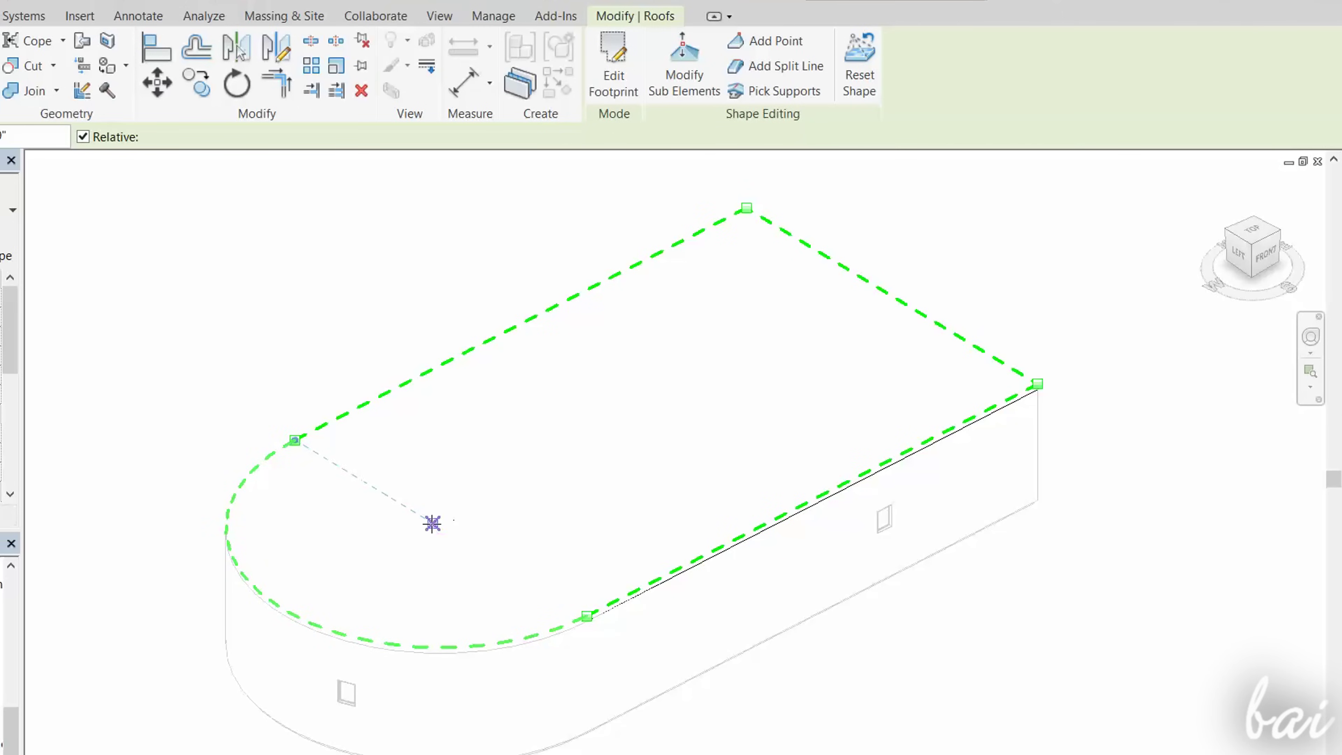
{"action": "left_click", "coordinate": [440, 528]}
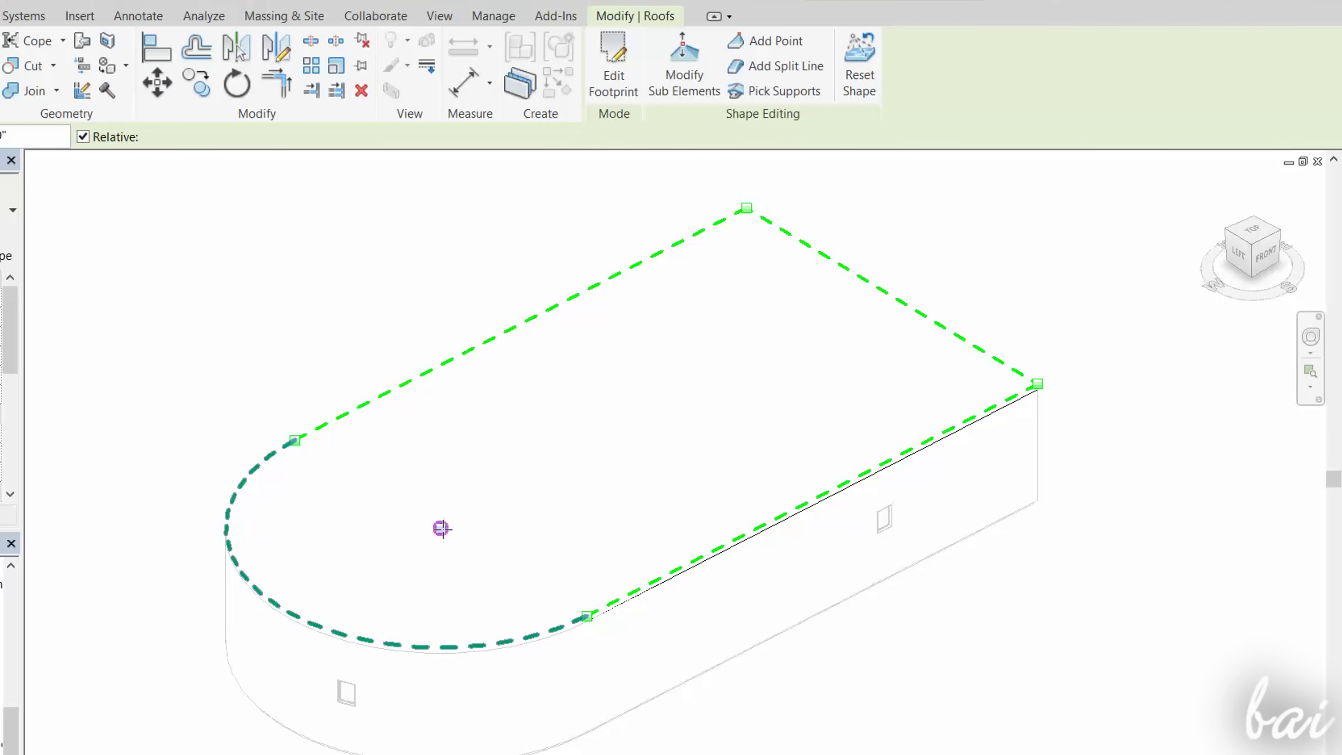
{"action": "left_click", "coordinate": [771, 67]}
{"action": "left_click", "coordinate": [441, 528]}
{"action": "left_click", "coordinate": [796, 344]}
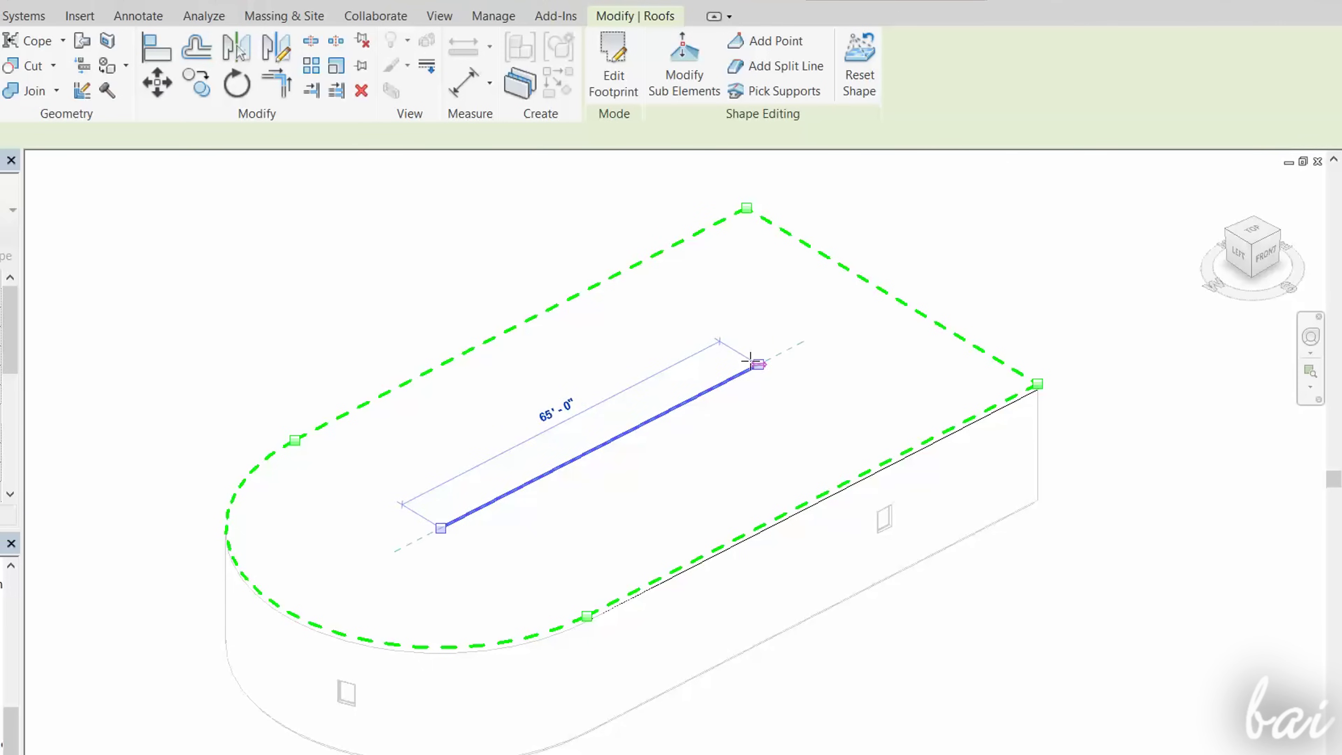
{"action": "left_click", "coordinate": [756, 365]}
{"action": "key", "text": "Escape"}
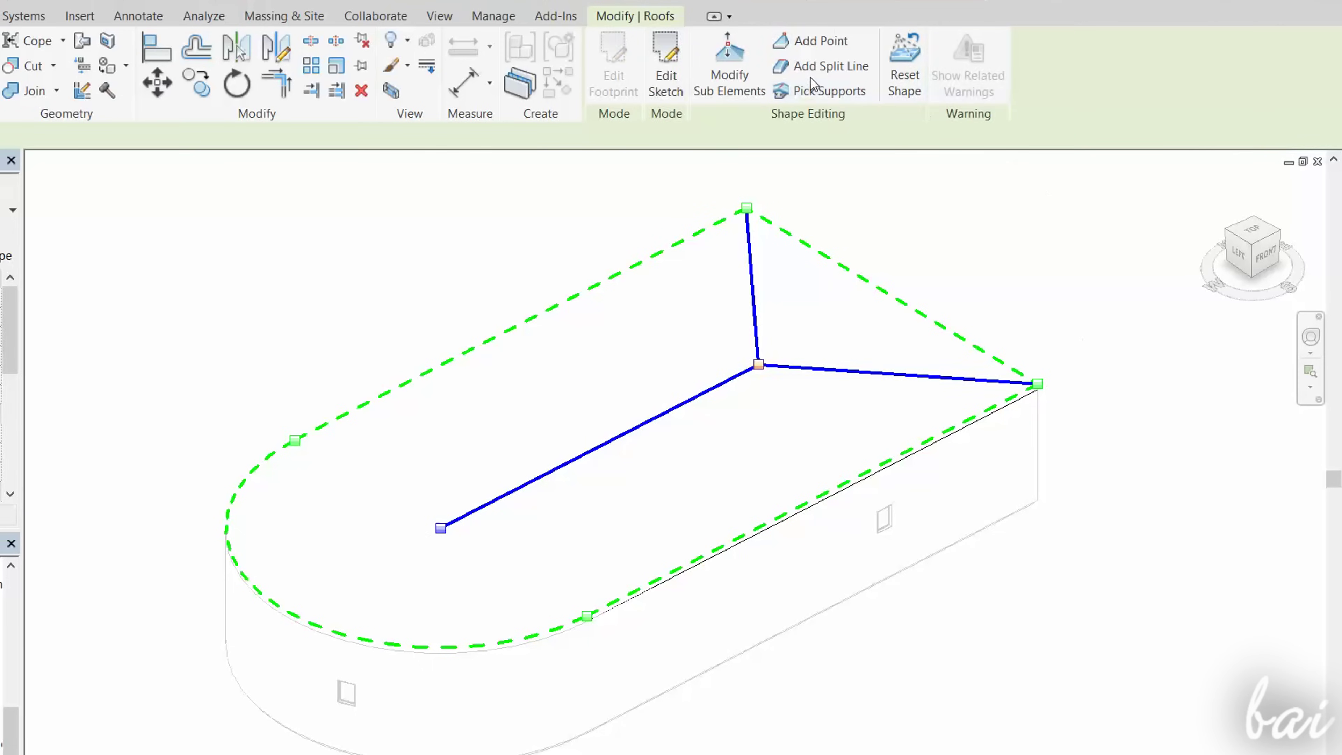
- Raise the curved-end point, central ridge vertex and ridge edge to slope the roof faces
{"action": "left_click", "coordinate": [739, 68]}
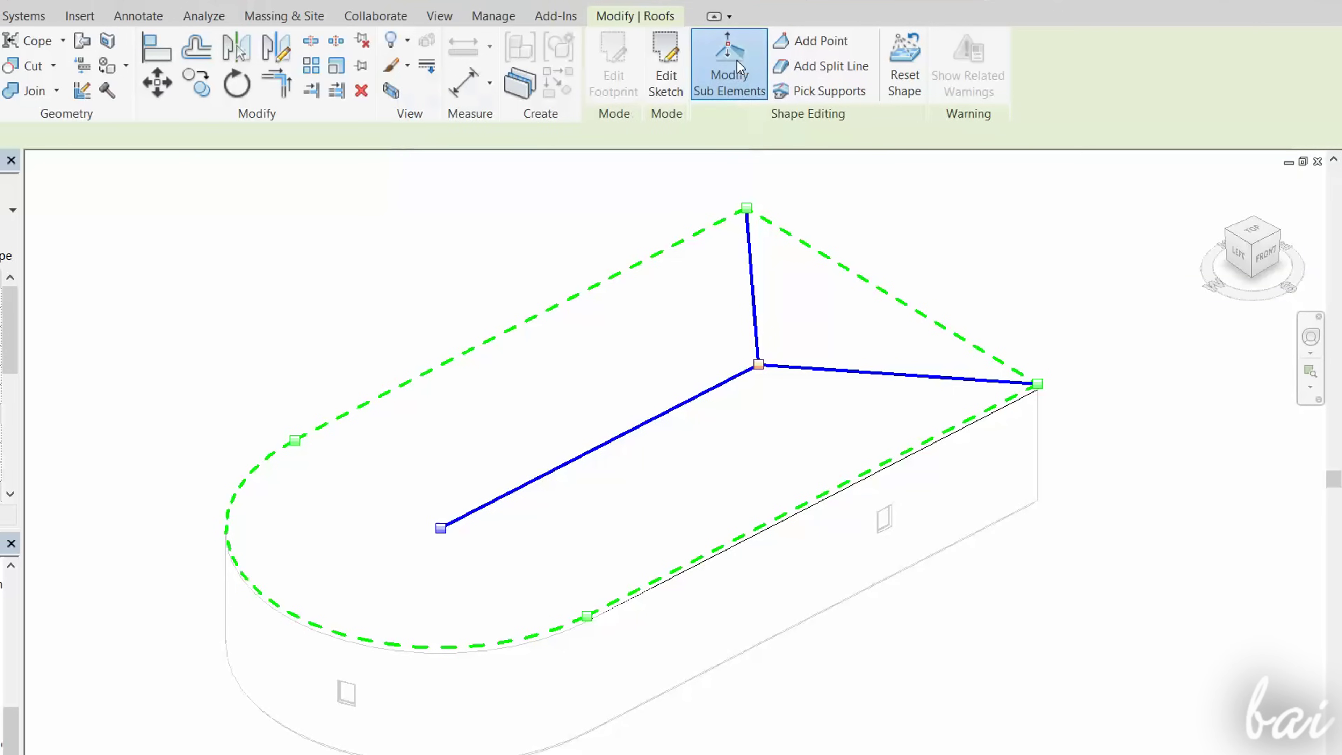
{"action": "left_click", "coordinate": [441, 529]}
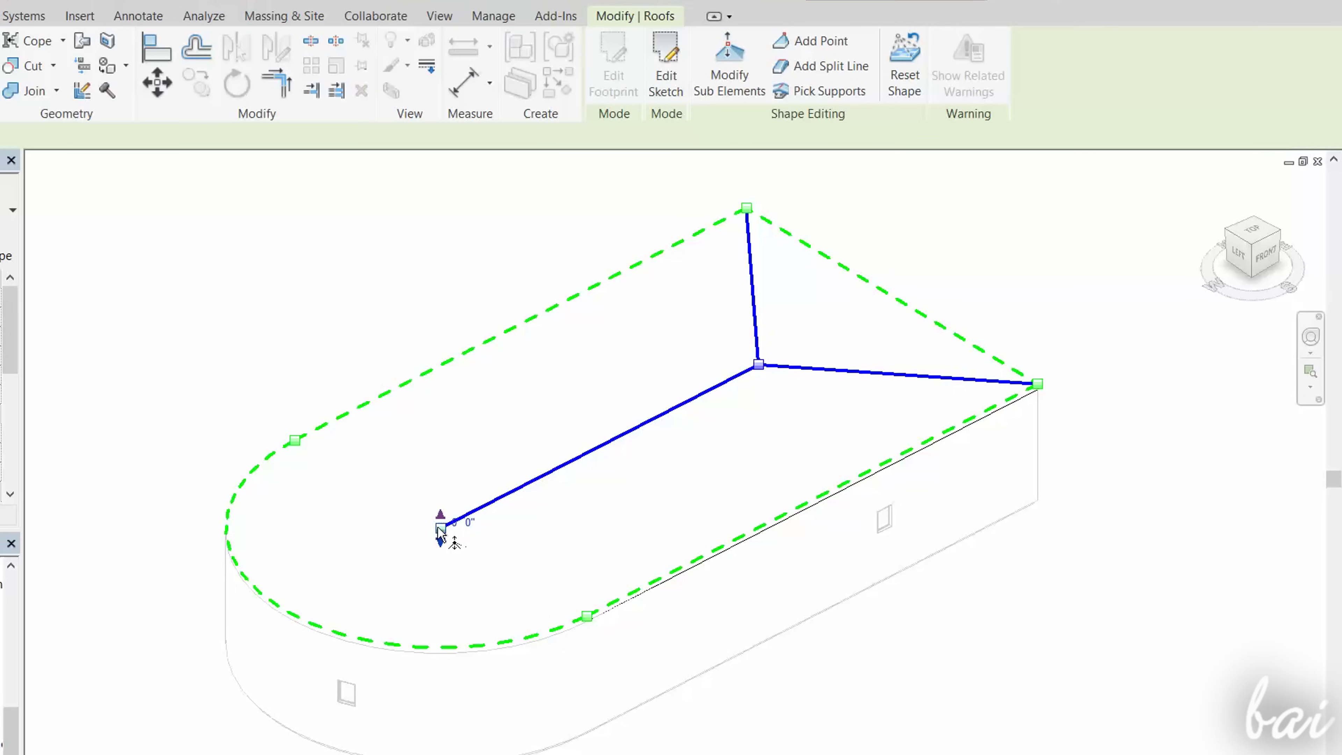
{"action": "left_click_drag", "start_coordinate": [441, 518], "coordinate": [404, 469]}
{"action": "left_click_drag", "start_coordinate": [759, 365], "coordinate": [759, 345]}
{"action": "mouse_move", "coordinate": [668, 399]}
{"action": "left_mouse_down"}
{"action": "mouse_move", "coordinate": [636, 255]}
{"action": "mouse_move", "coordinate": [664, 423]}
{"action": "left_mouse_up"}
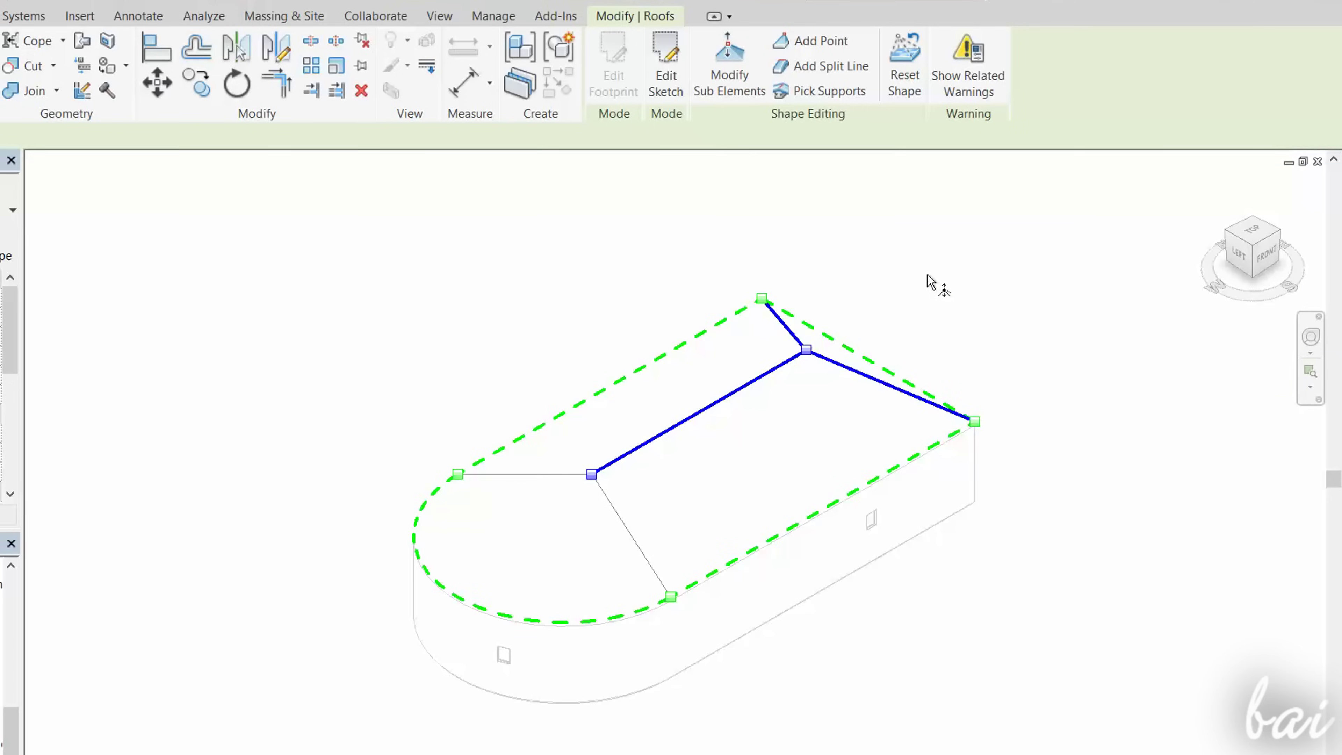
- Exit roof shape editing and switch the 3D view's visual style to Shaded
{"action": "key", "text": "Escape"}
{"action": "key", "text": "Escape"}
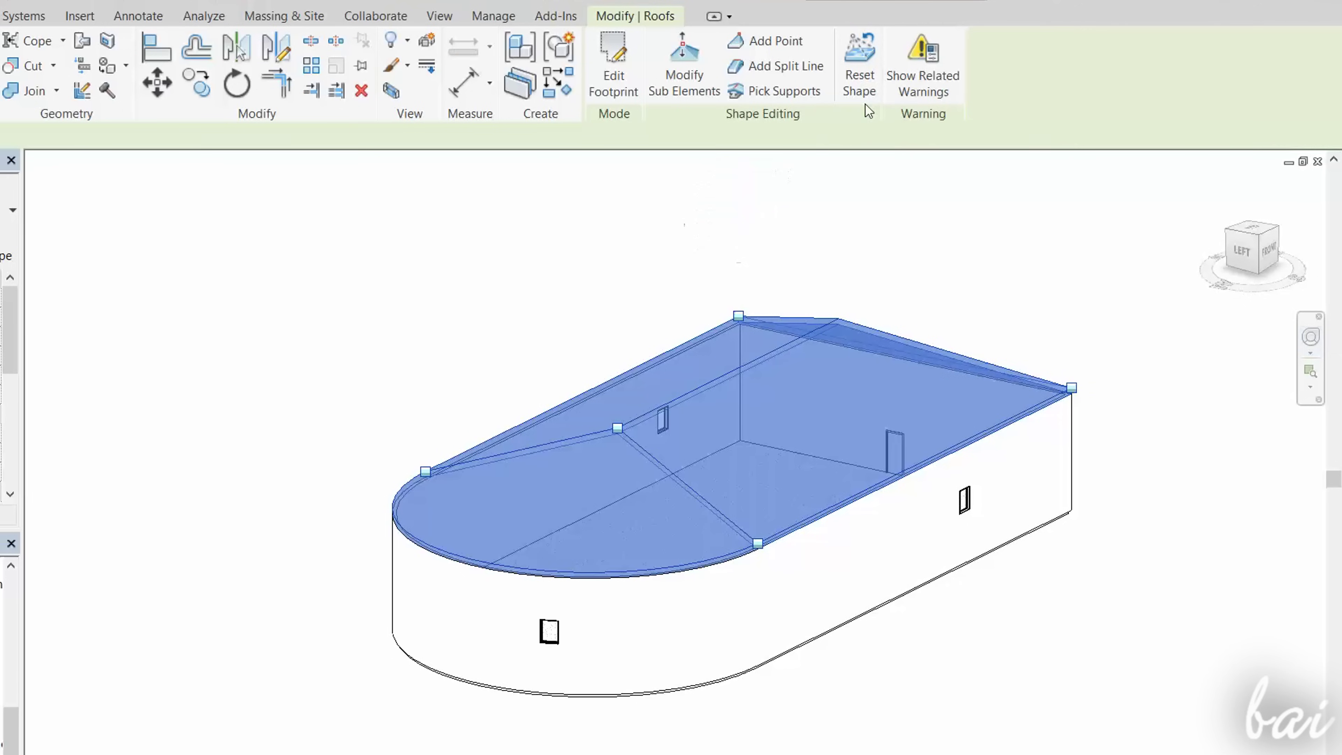
{"action": "left_click", "coordinate": [867, 79]}
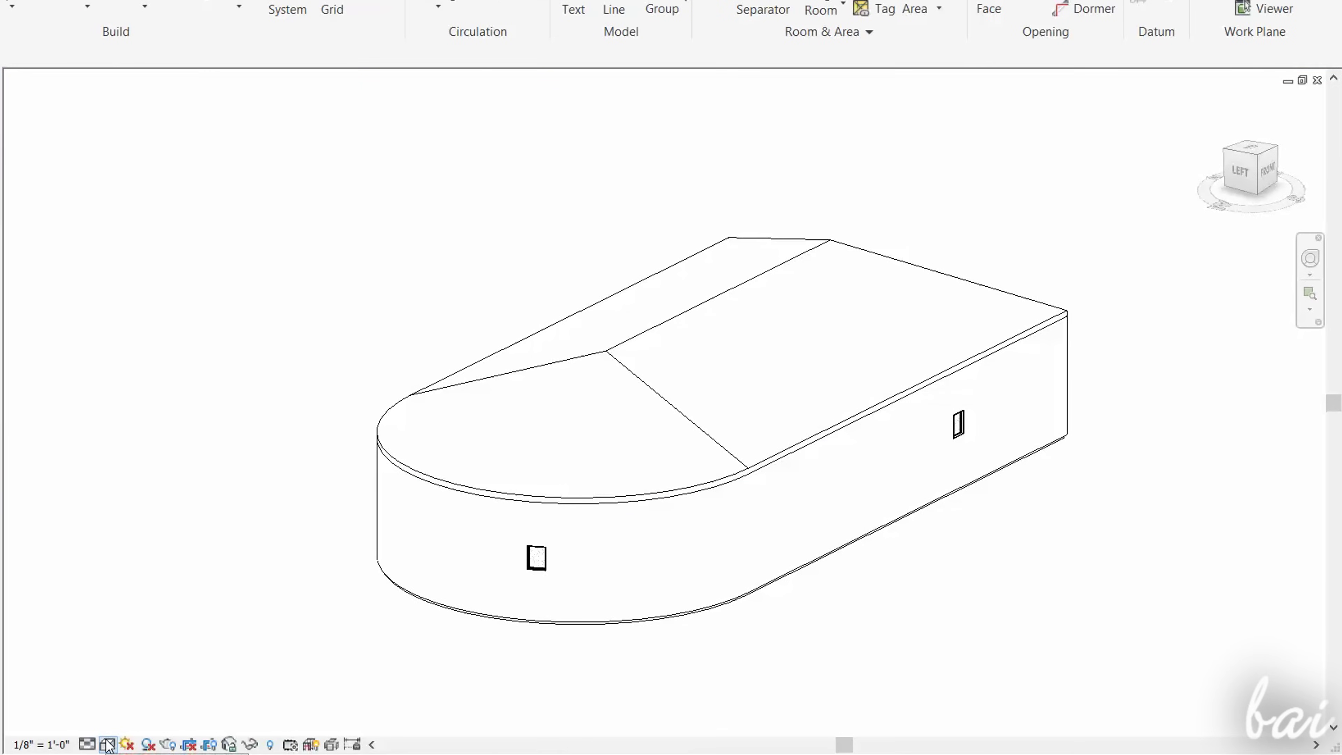
{"action": "left_click", "coordinate": [108, 746]}
{"action": "left_click", "coordinate": [133, 668]}
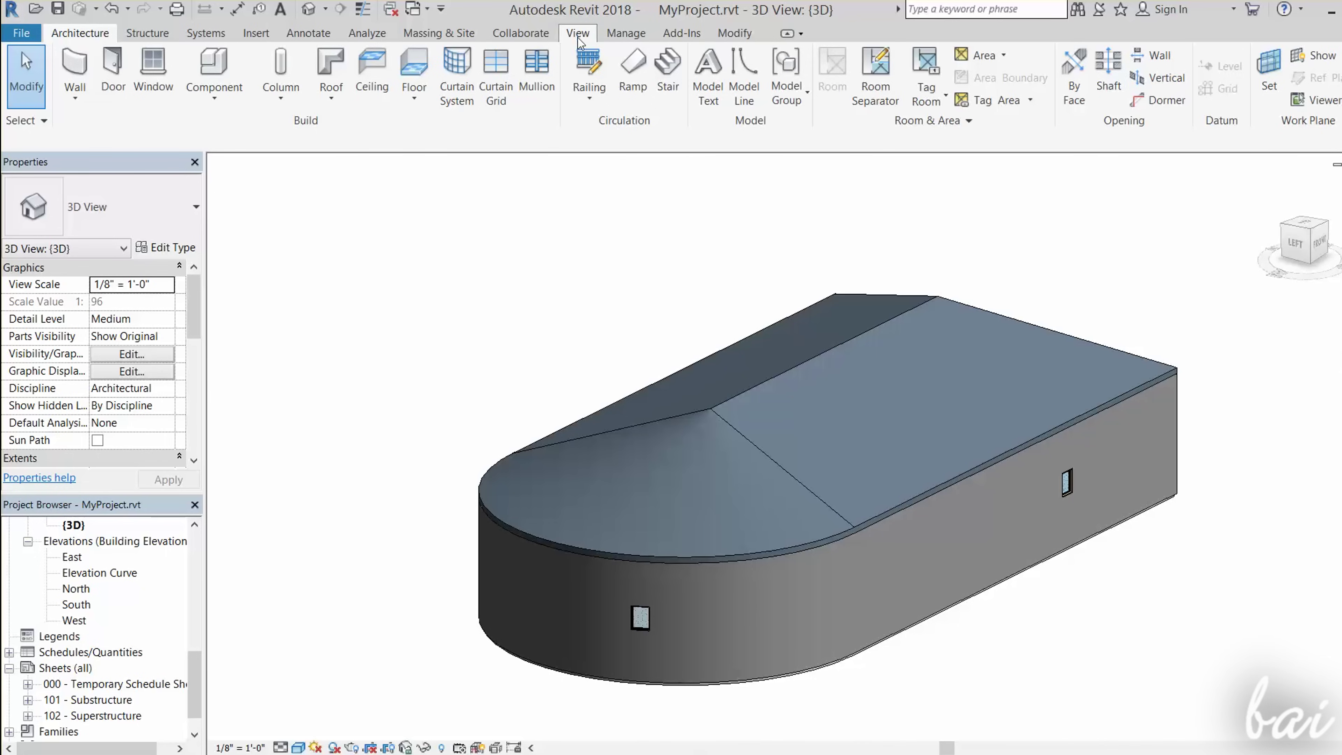
{"action": "left_click", "coordinate": [577, 33]}
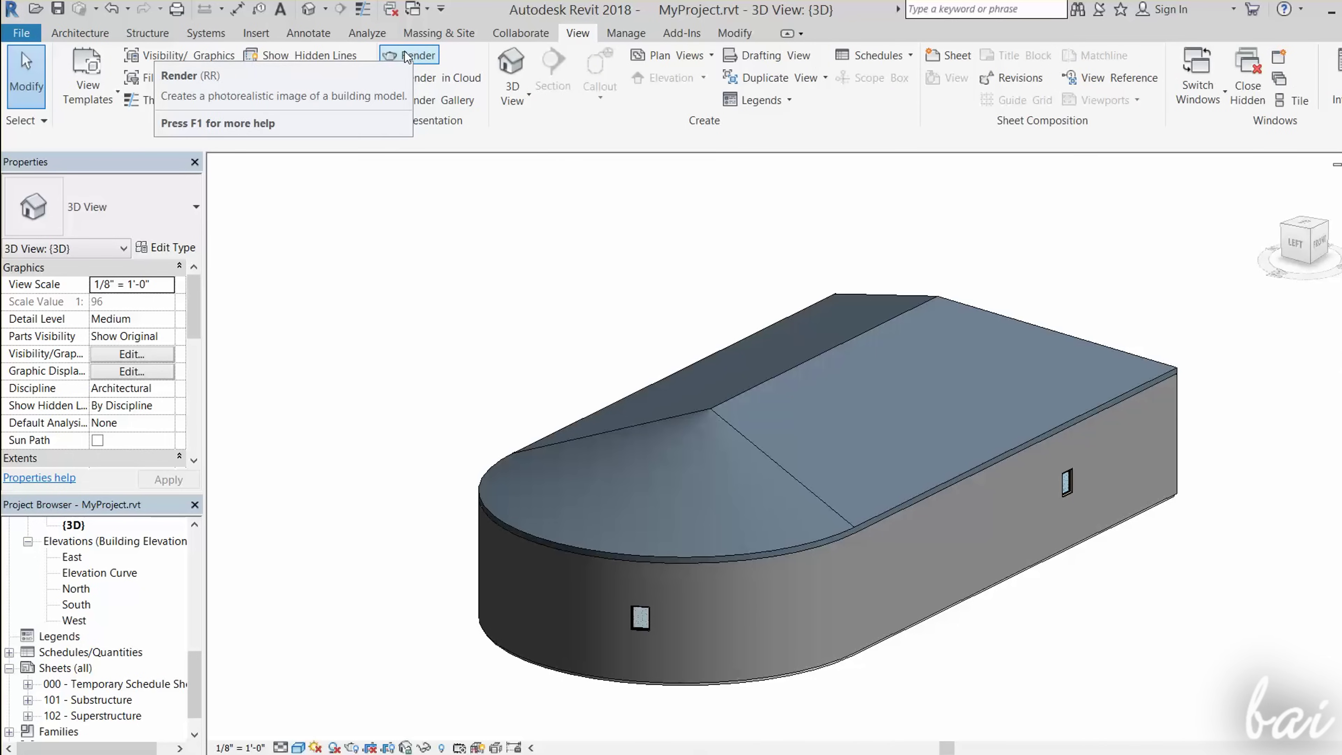